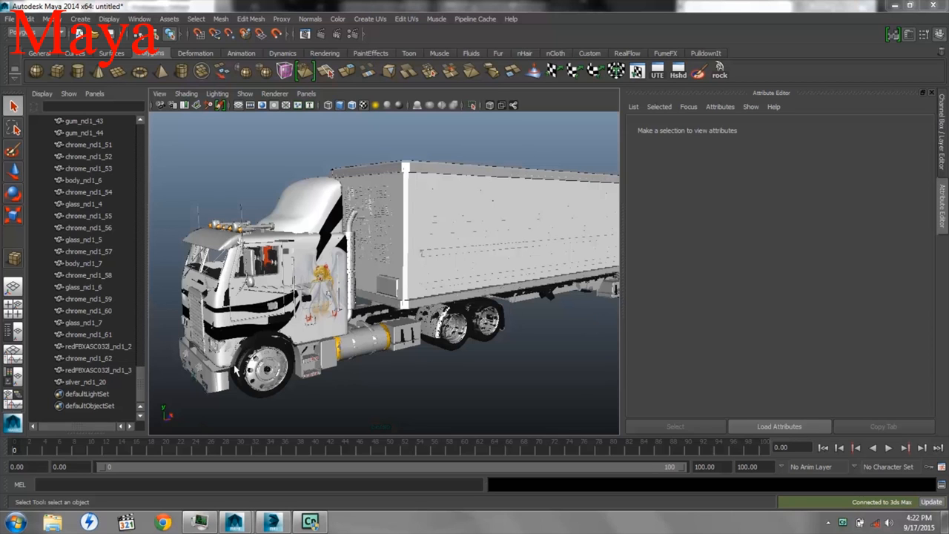
# Switch the viewport to plain shaded display and select the truck's cab body mesh beside the door
pyautogui.scroll(10, 236, 365)
pyautogui.keyDown('alt'); pyautogui.moveTo(324, 339); pyautogui.dragTo(467, 347, button='middle'); pyautogui.keyUp('alt')
pyautogui.moveTo(467, 347)
pyautogui.keyDown('alt'); pyautogui.mouseDown()
pyautogui.moveTo(479, 342)
pyautogui.moveTo(471, 345)
pyautogui.mouseUp(); pyautogui.keyUp('alt')
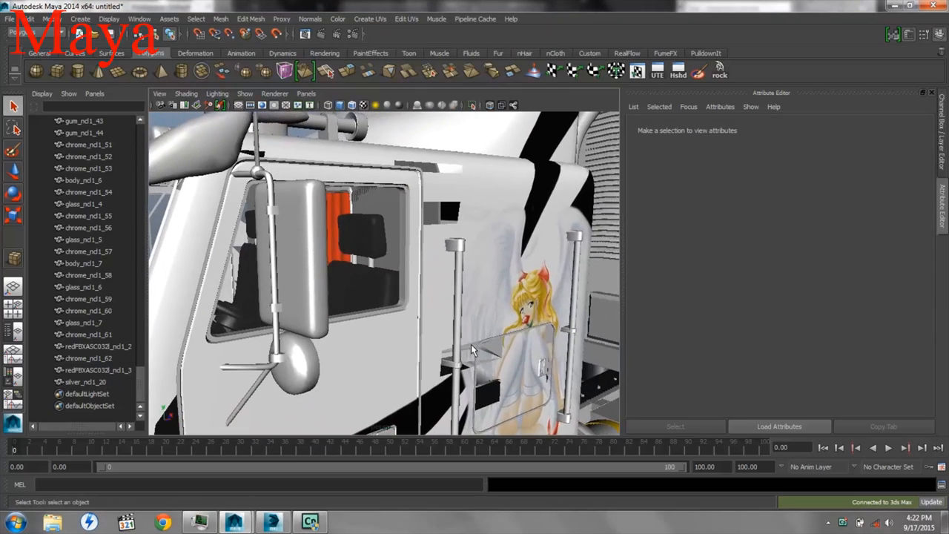
pyautogui.press('5')
pyautogui.click(479, 228)
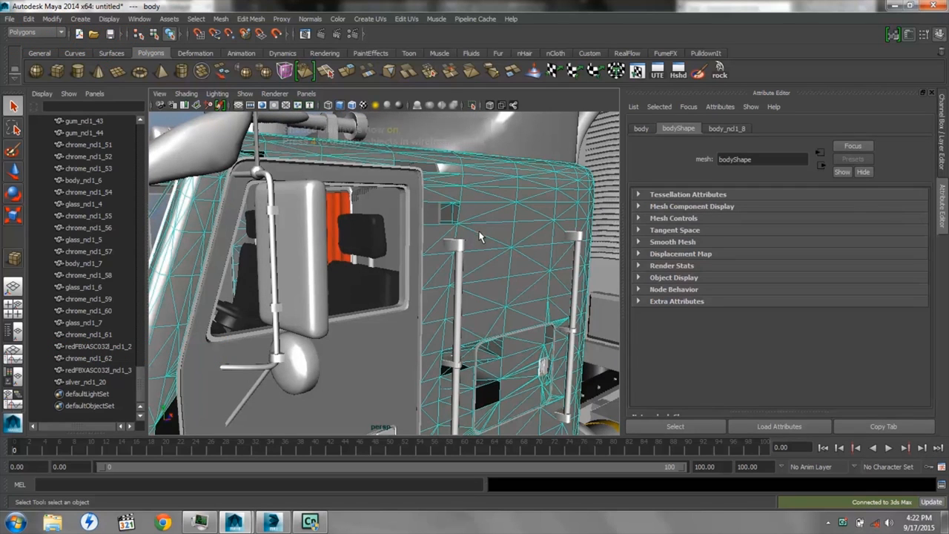
# Move the selected cab body mesh out of the truck so it stands apart from the other parts, and deselect it
pyautogui.keyDown('alt'); pyautogui.moveTo(512, 282); pyautogui.dragTo(369, 264, button='right'); pyautogui.keyUp('alt')
pyautogui.press('w')
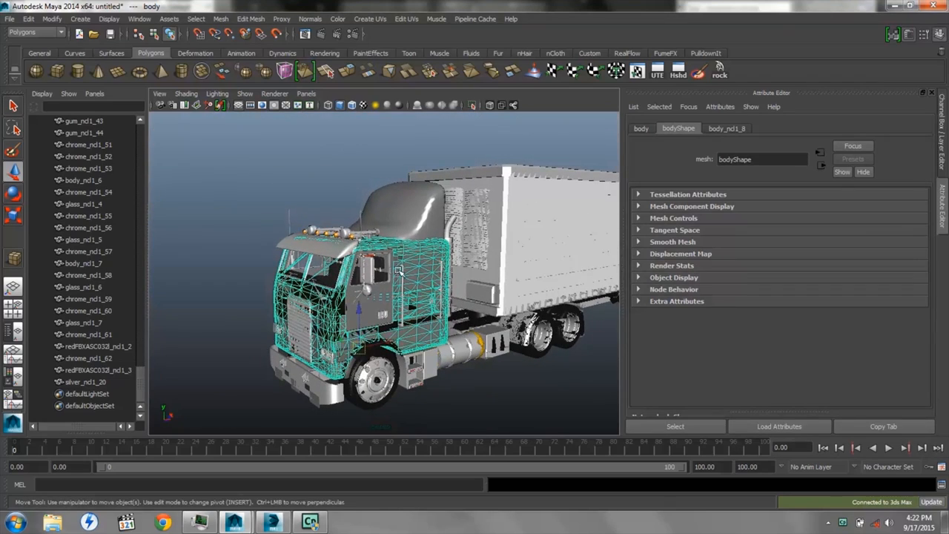
pyautogui.moveTo(391, 342); pyautogui.dragTo(261, 339)
pyautogui.press('f')
pyautogui.keyDown('alt'); pyautogui.moveTo(407, 342); pyautogui.dragTo(431, 340); pyautogui.keyUp('alt')
pyautogui.click(200, 286)
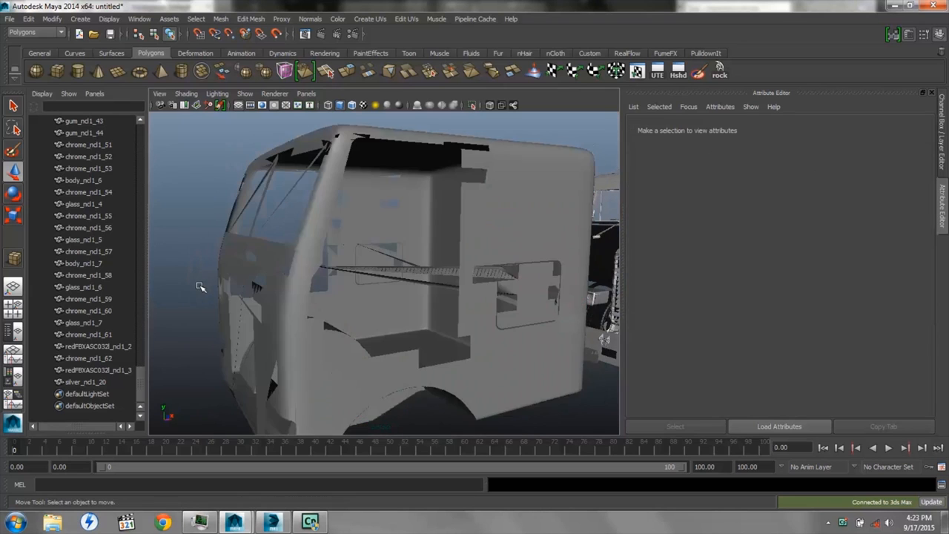
pyautogui.keyDown('alt'); pyautogui.moveTo(198, 317); pyautogui.dragTo(269, 343, button='right'); pyautogui.keyUp('alt')
pyautogui.keyDown('alt'); pyautogui.moveTo(269, 343); pyautogui.dragTo(329, 343); pyautogui.keyUp('alt')
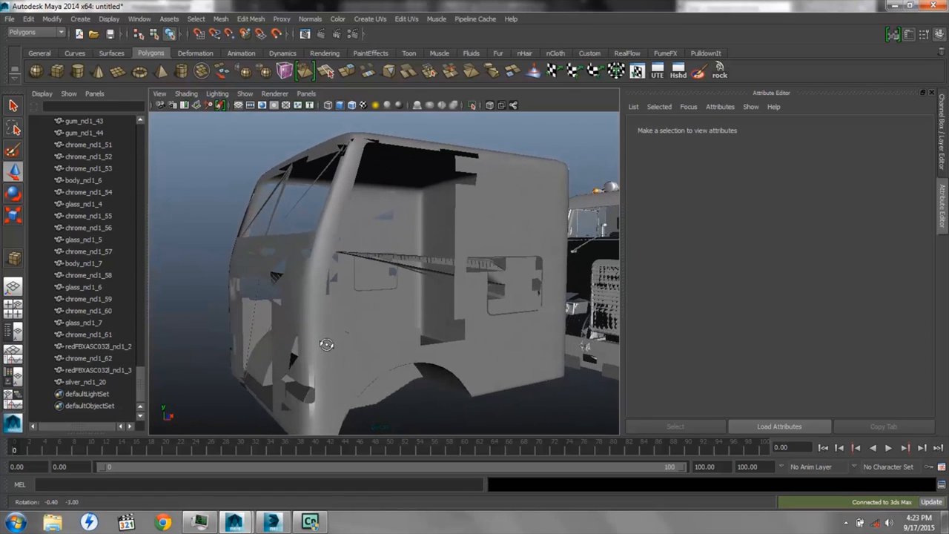
# Render the current perspective view of the separated cab body with Maya Software, and close the render window
pyautogui.click(307, 35)
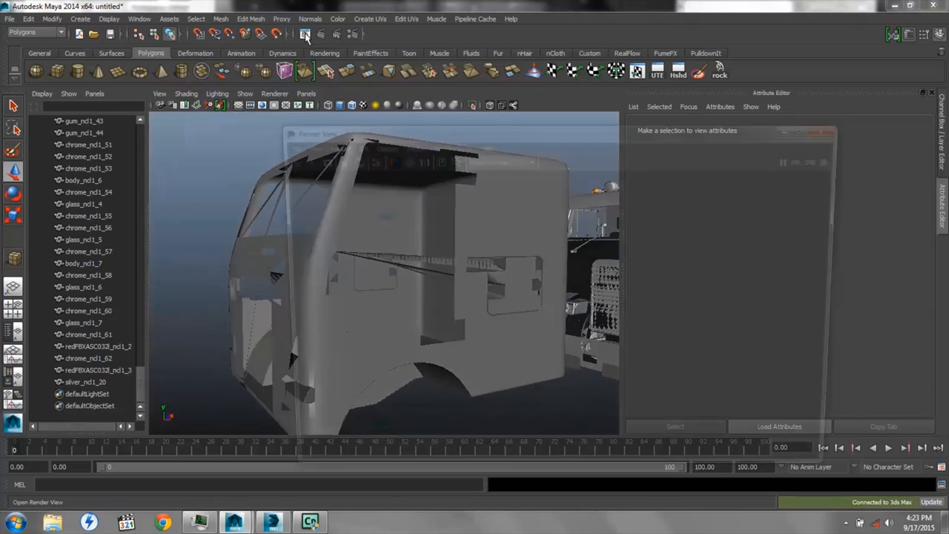
pyautogui.click(530, 159)
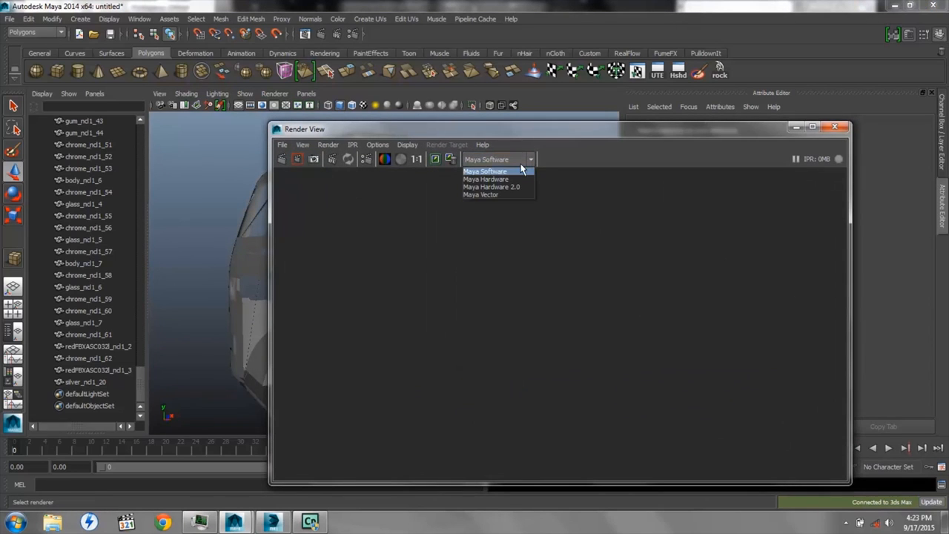
pyautogui.click(531, 160)
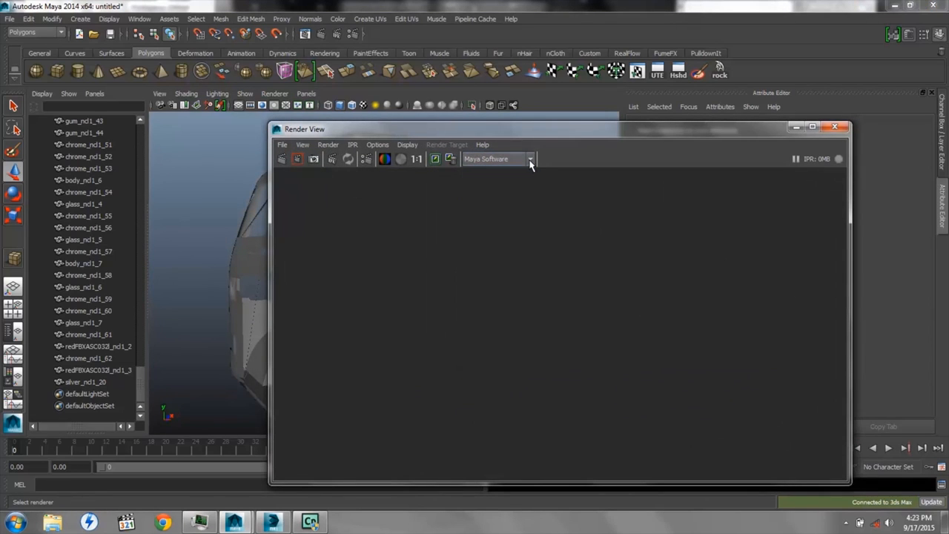
pyautogui.click(282, 159)
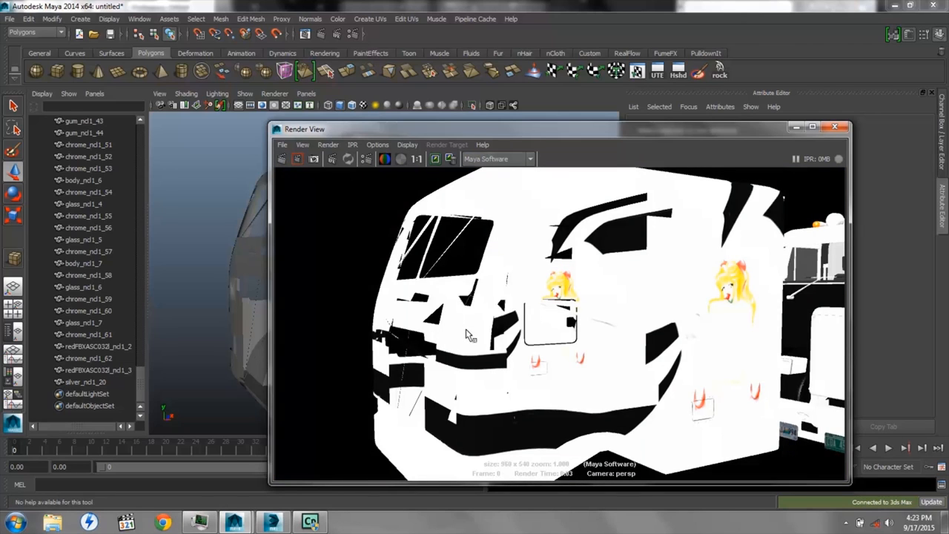
pyautogui.click(836, 129)
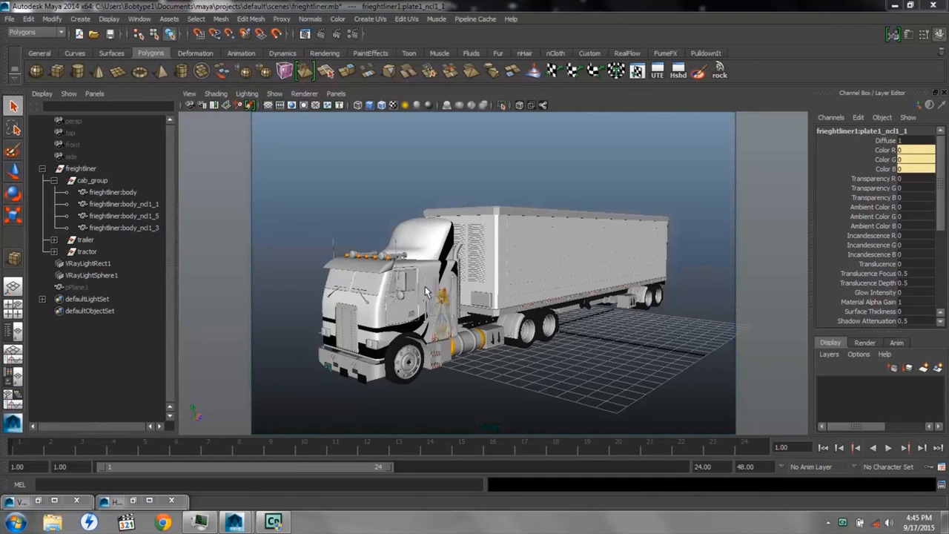
# Open the Hypershade and examine the attributes of the VRayBlendMtl1 and VRayCarPaintMtl1 materials
pyautogui.click(134, 501)
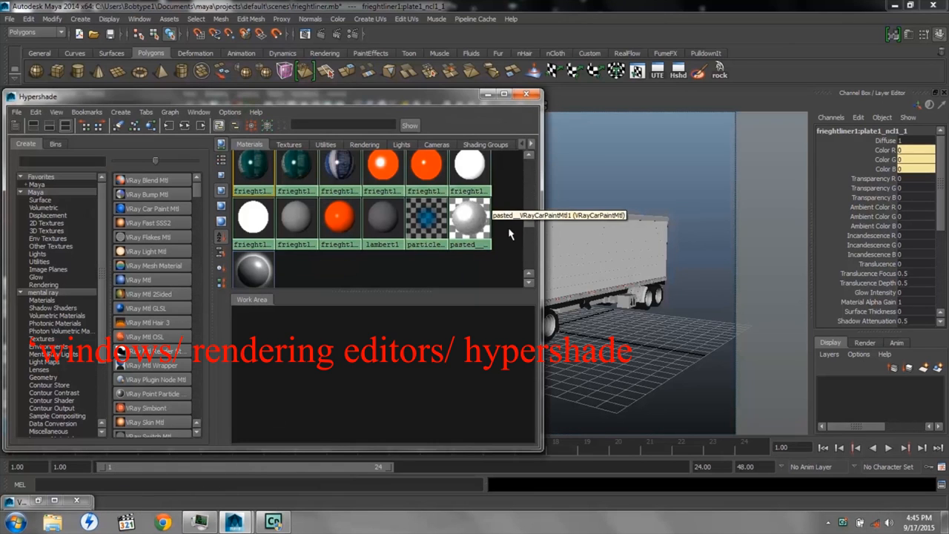
pyautogui.moveTo(528, 220); pyautogui.dragTo(529, 167)
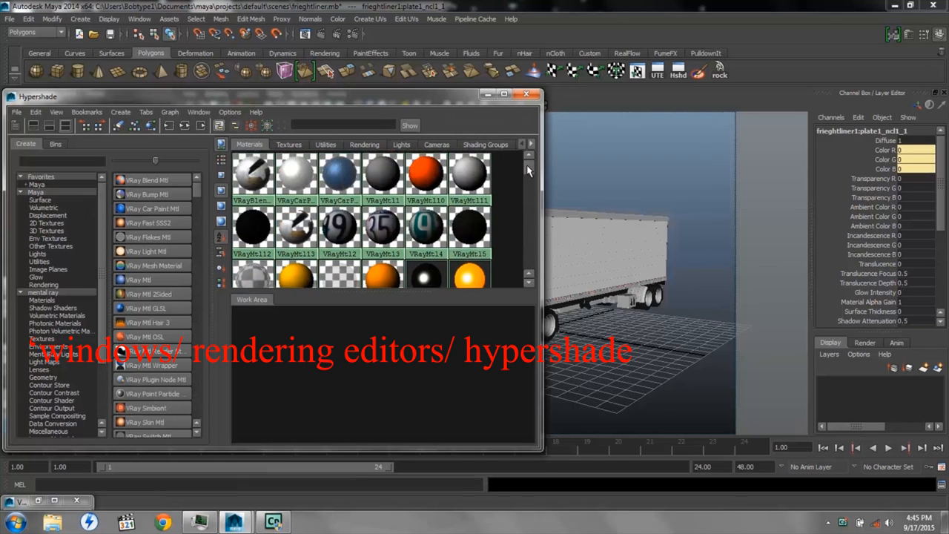
pyautogui.click(253, 182)
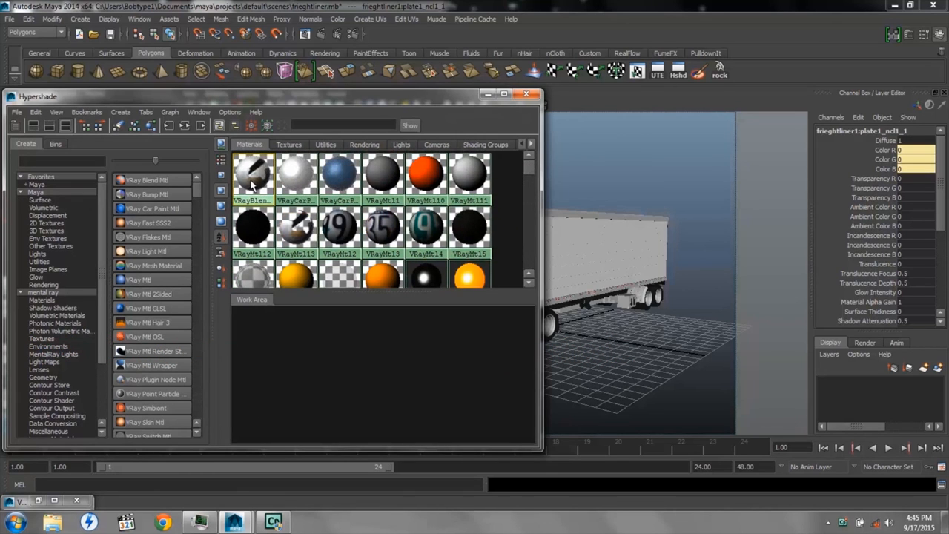
pyautogui.click(908, 34)
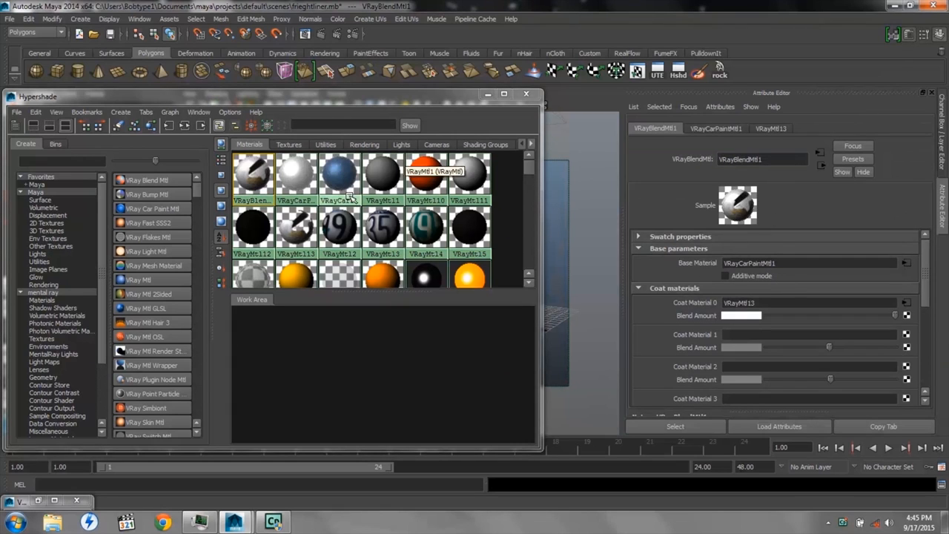
pyautogui.click(298, 184)
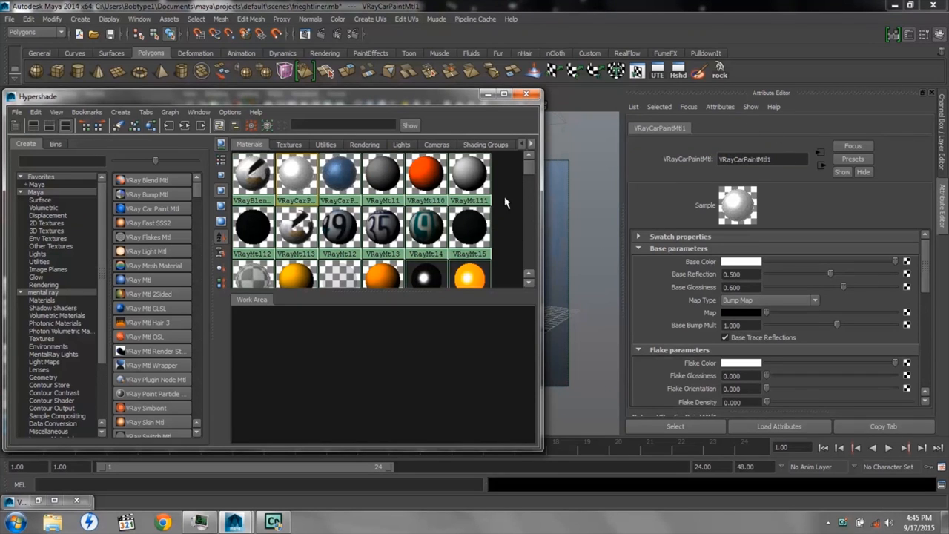
# Examine the attributes of the frieghtliner1:plate1_ncl1_1 phong material, and minimize the Hypershade
pyautogui.moveTo(532, 169); pyautogui.dragTo(531, 222)
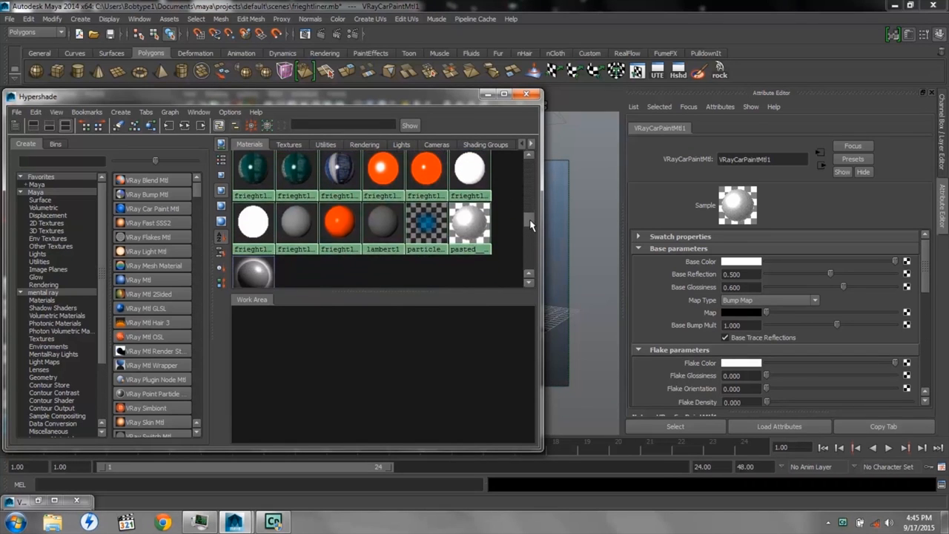
pyautogui.click(251, 177)
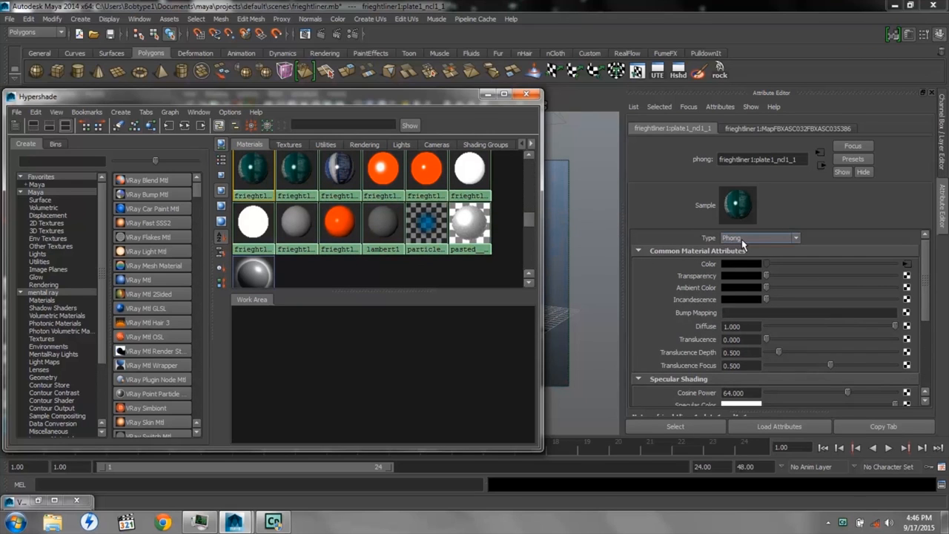
pyautogui.moveTo(526, 225); pyautogui.dragTo(529, 168)
pyautogui.moveTo(441, 98); pyautogui.dragTo(620, 100)
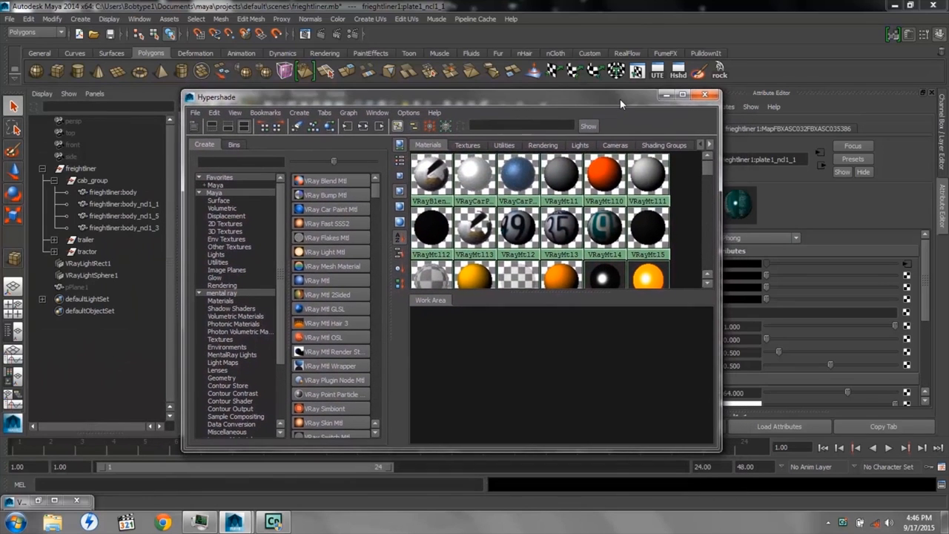
pyautogui.click(666, 97)
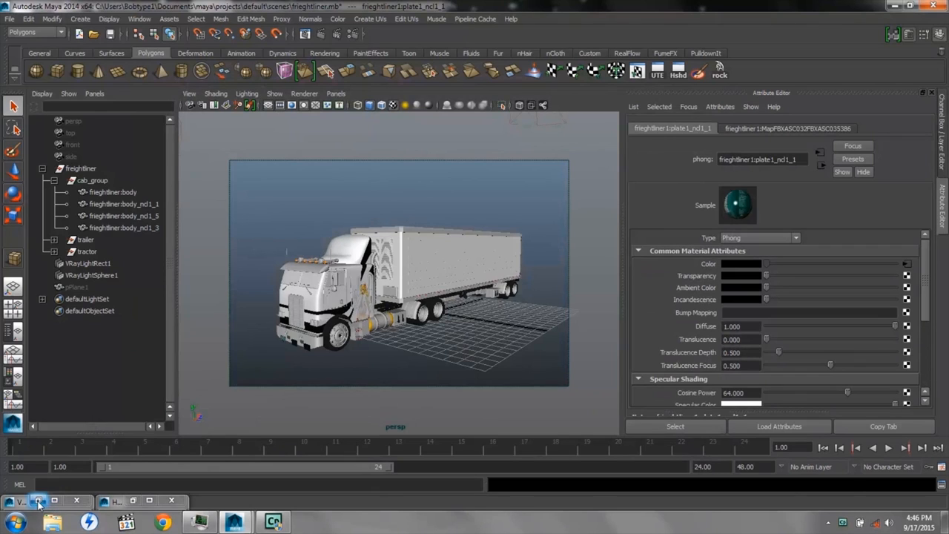
# Examine the multimatte, materialSelect and AO_VRayDirt1 passes of the truck render in the V-Ray frame buffer, and minimize it
pyautogui.click(37, 501)
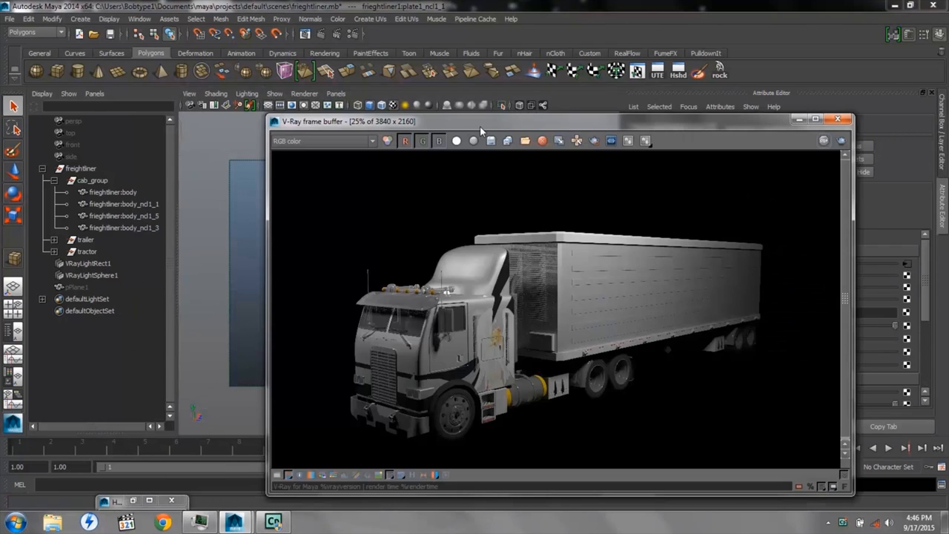
pyautogui.moveTo(480, 127); pyautogui.dragTo(398, 84)
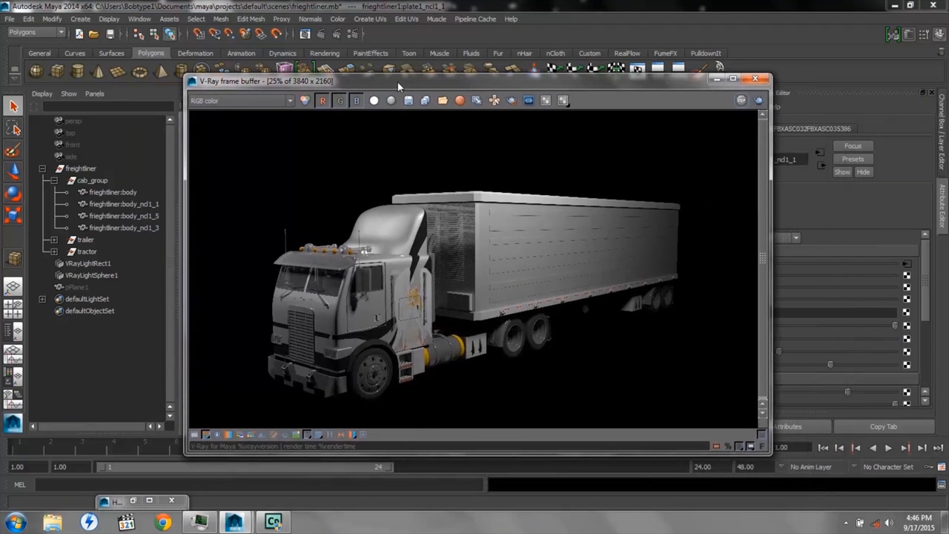
pyautogui.click(290, 102)
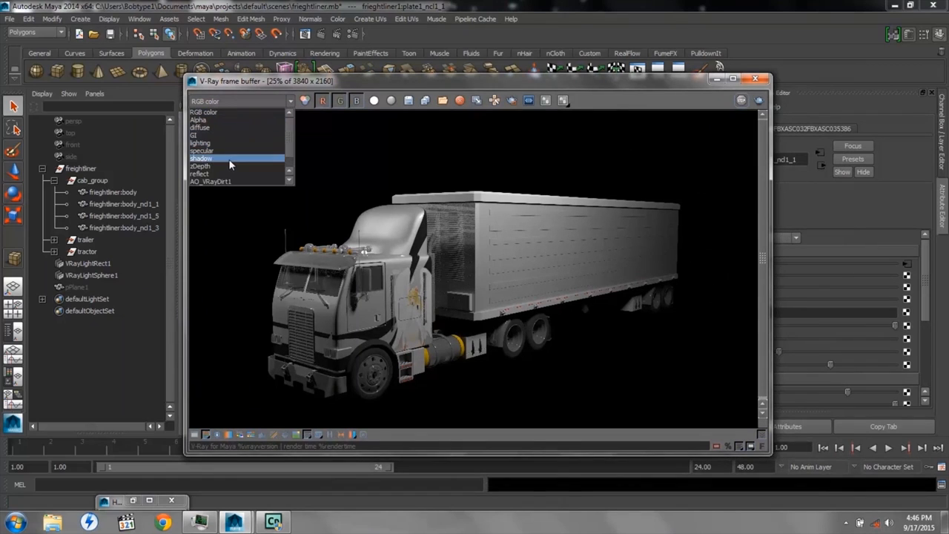
pyautogui.moveTo(291, 140); pyautogui.dragTo(290, 161)
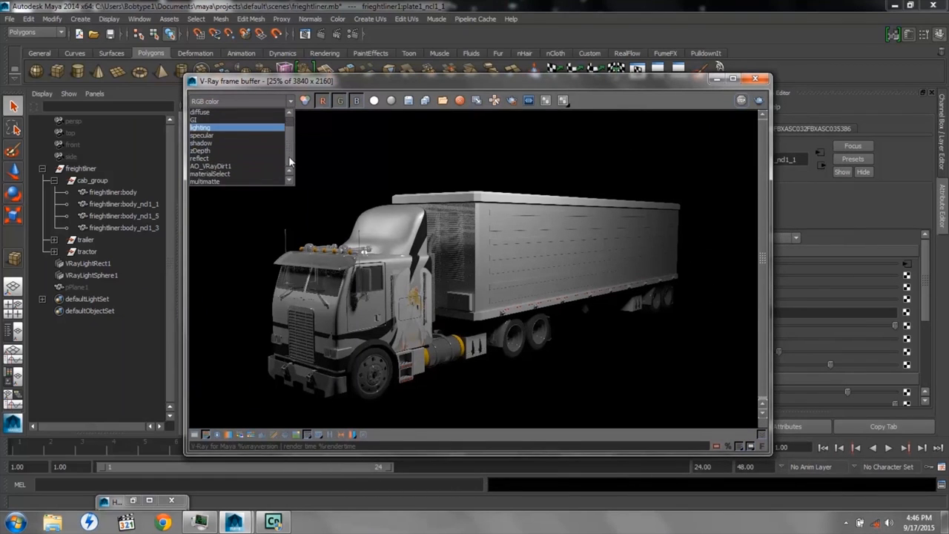
pyautogui.click(215, 183)
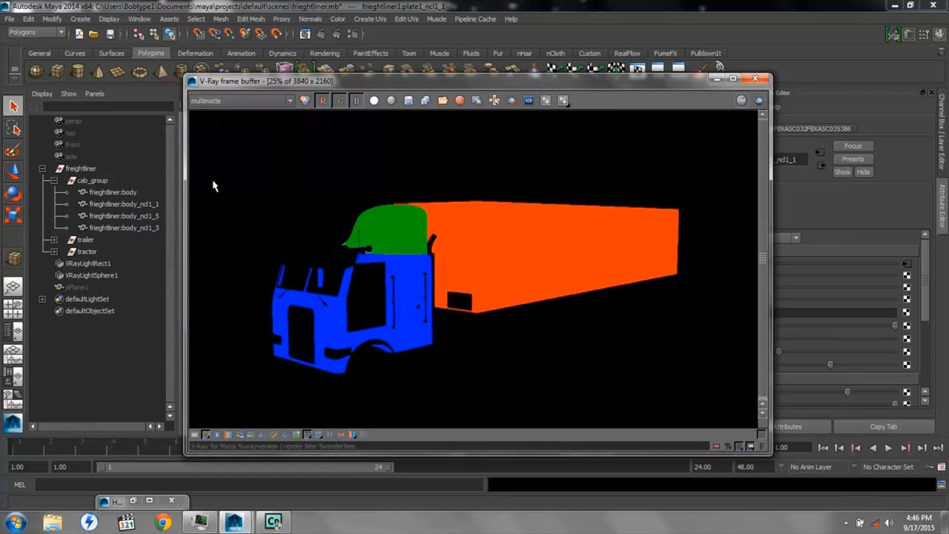
pyautogui.click(291, 100)
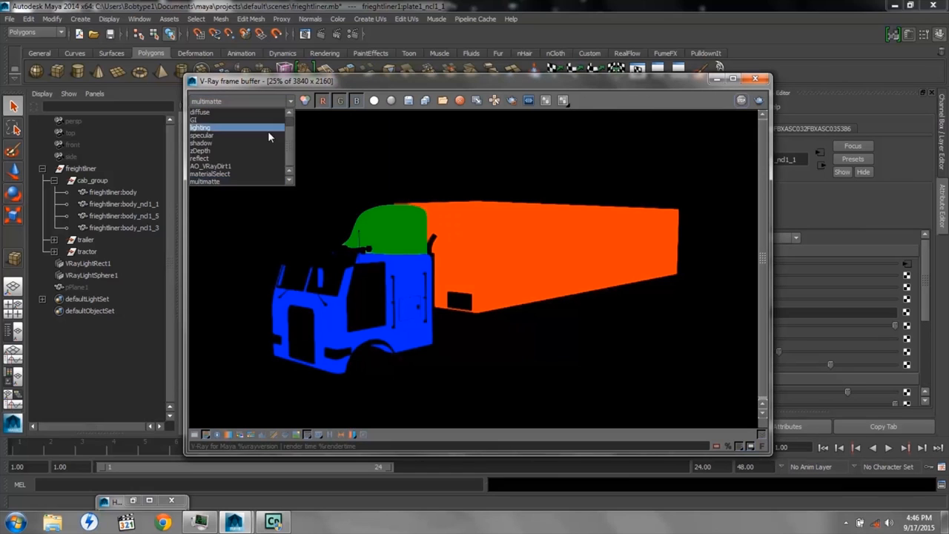
pyautogui.click(215, 174)
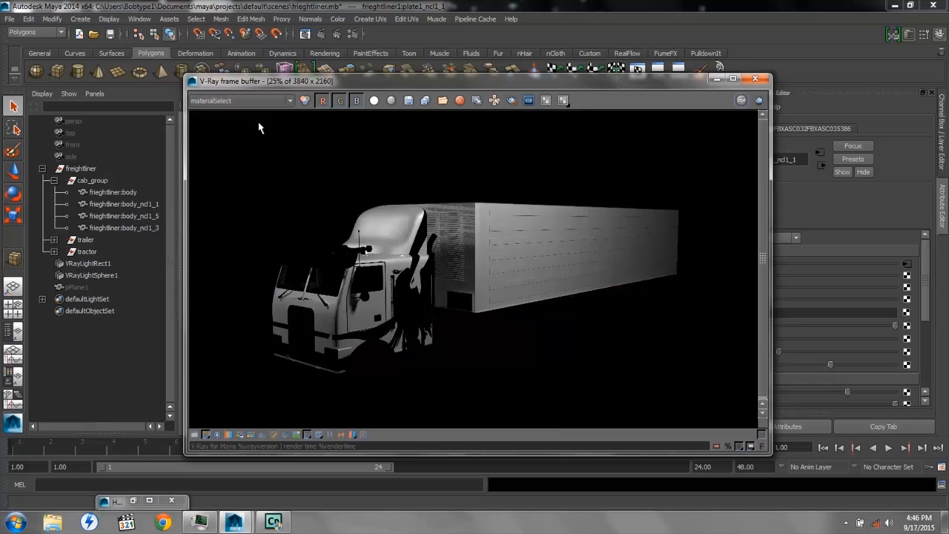
pyautogui.click(289, 102)
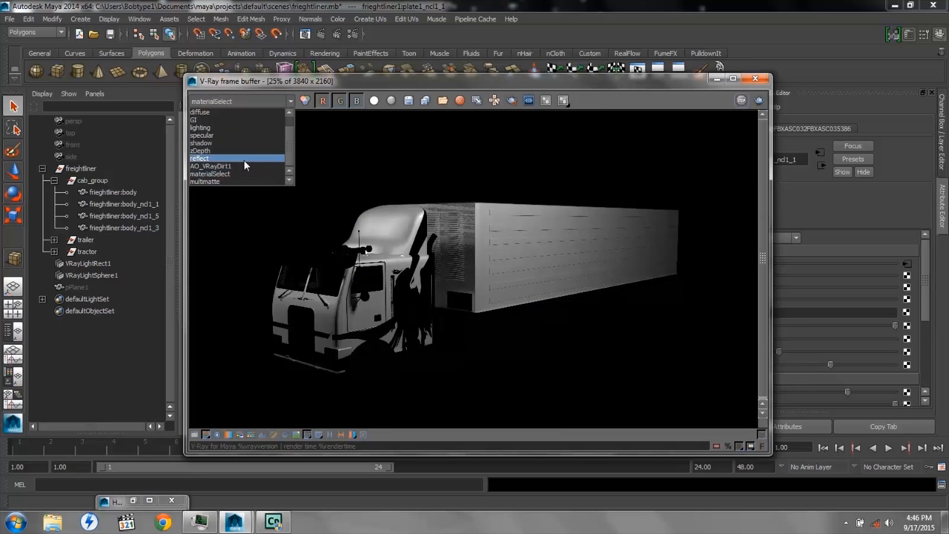
pyautogui.click(241, 166)
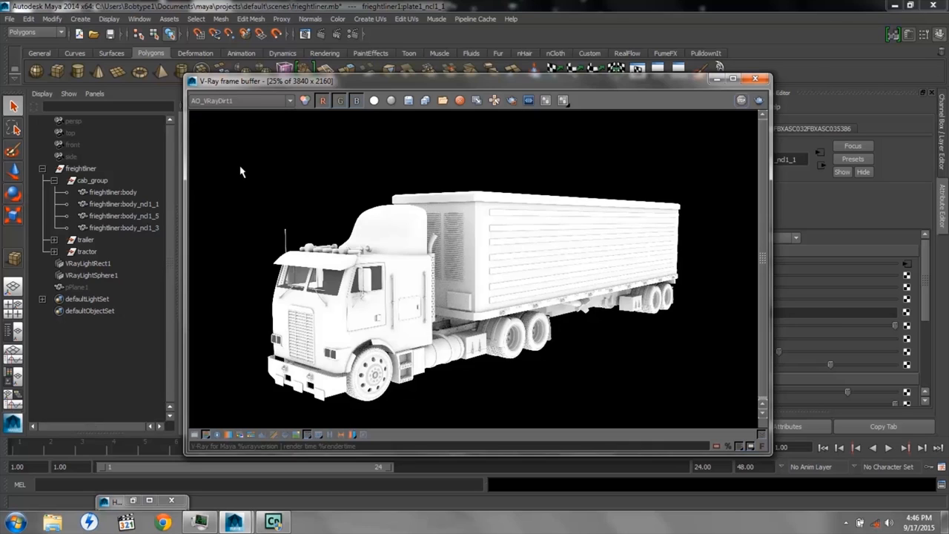
pyautogui.click(715, 80)
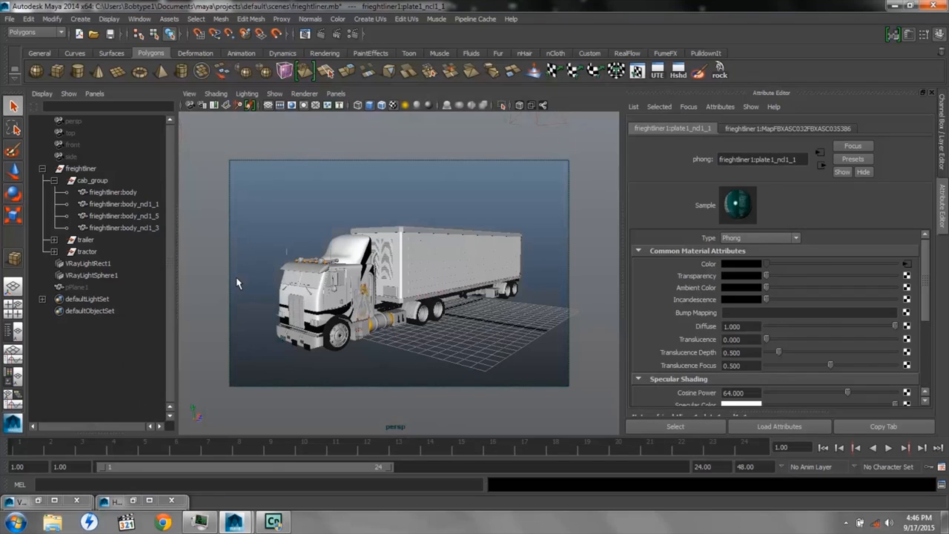
# Open the render settings, review the added V-Ray render elements, and choose exr (multichannel) as the image format
pyautogui.click(352, 34)
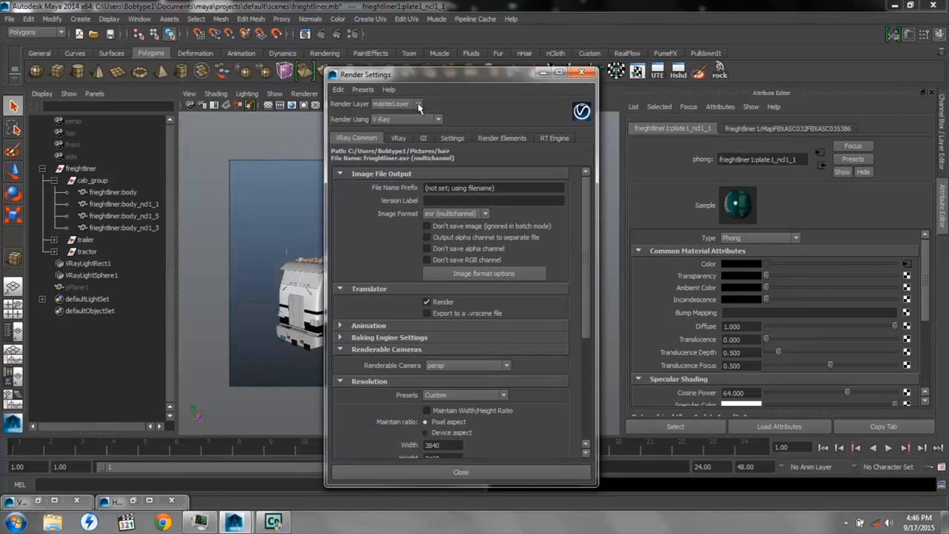
pyautogui.click(496, 139)
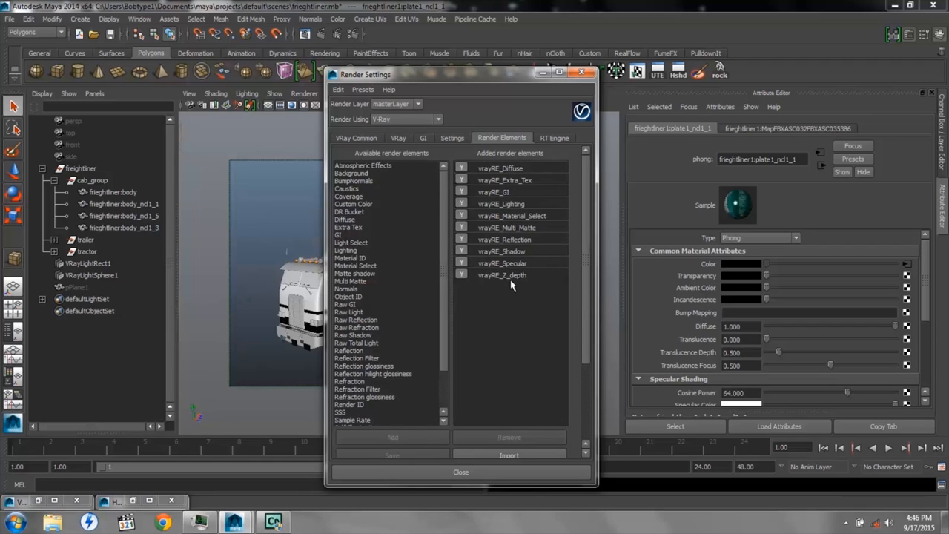
pyautogui.click(355, 140)
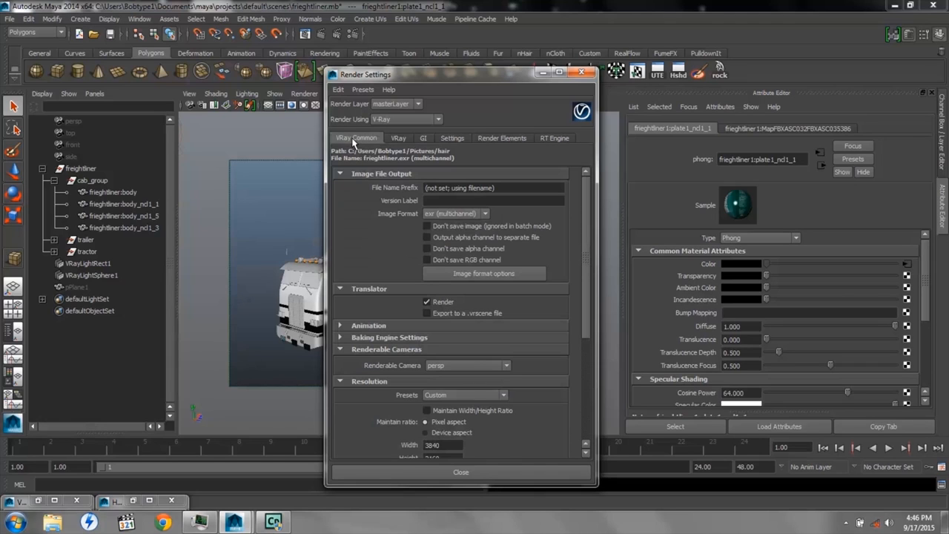
pyautogui.click(487, 214)
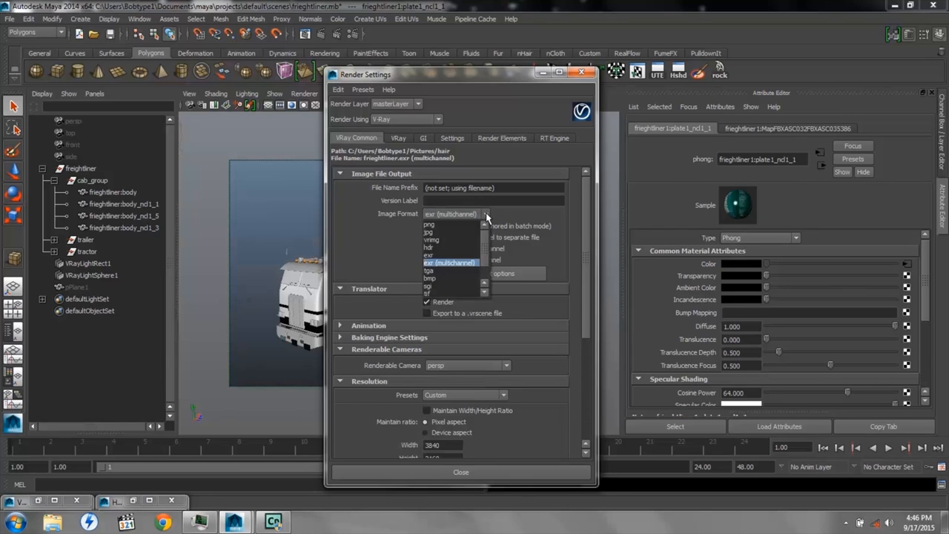
pyautogui.click(455, 264)
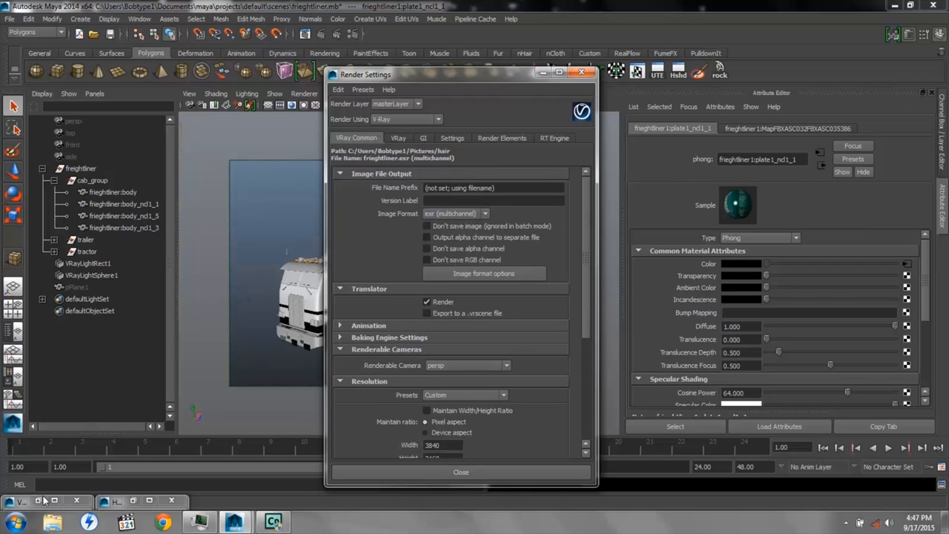
# Inspect the frieghtliner.exr output file in the Pictures\hair\tmp folder, and minimize the folder and Render Settings windows
pyautogui.click(52, 523)
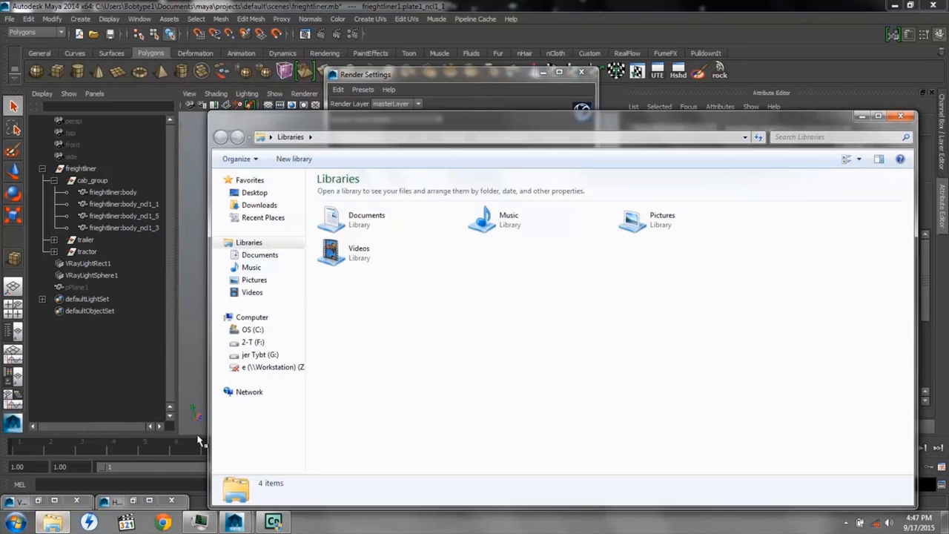
pyautogui.click(255, 280)
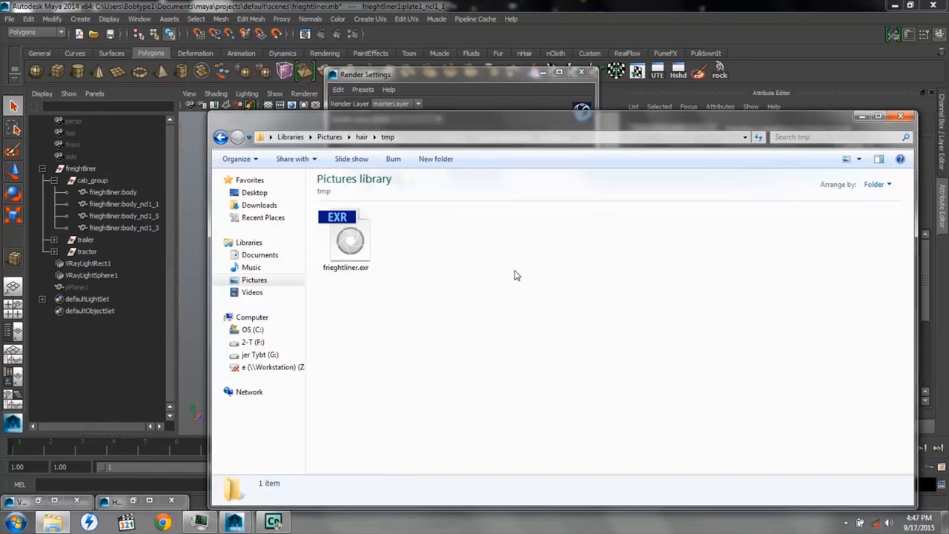
pyautogui.click(345, 254)
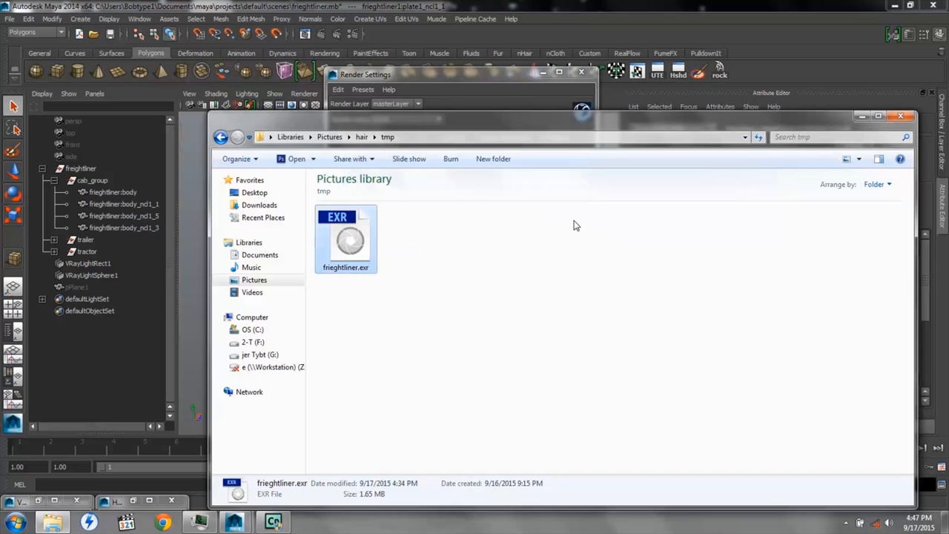
pyautogui.click(860, 117)
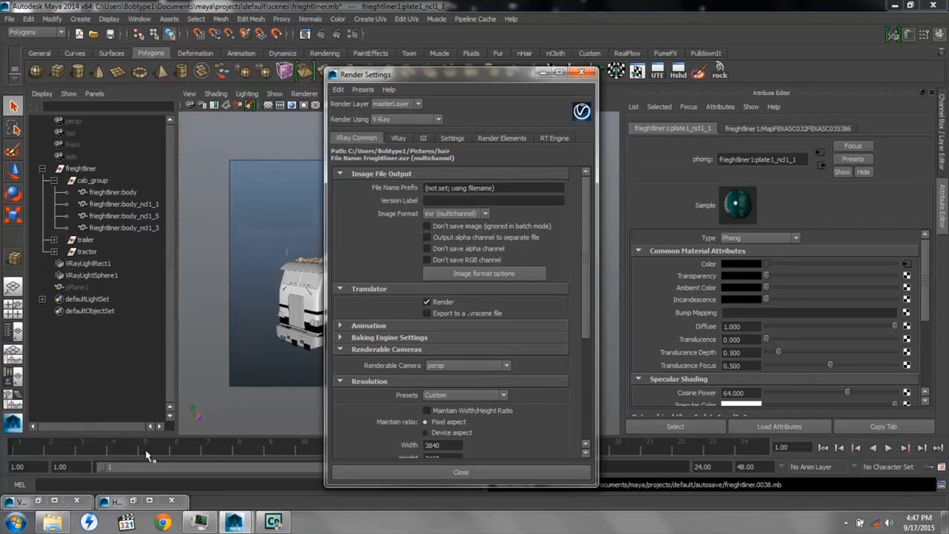
pyautogui.click(51, 523)
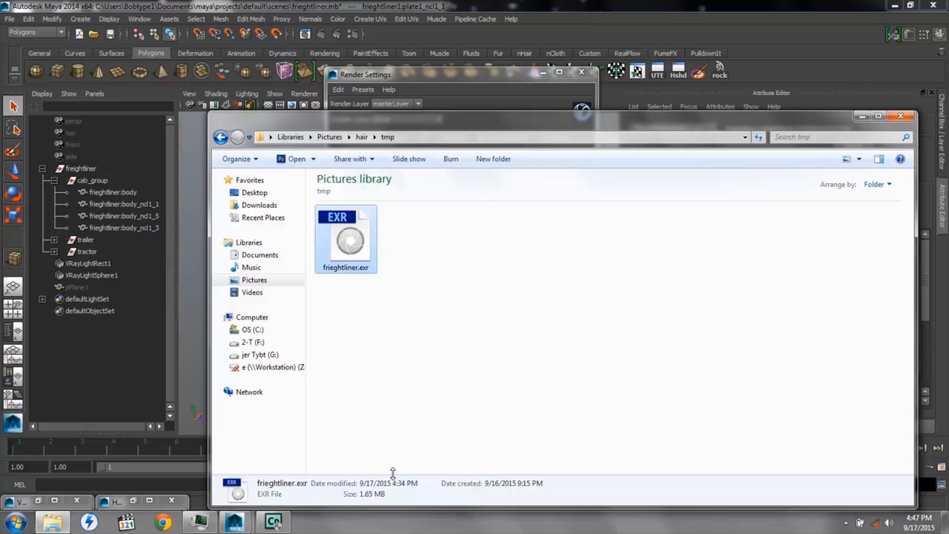
pyautogui.click(862, 116)
pyautogui.click(543, 74)
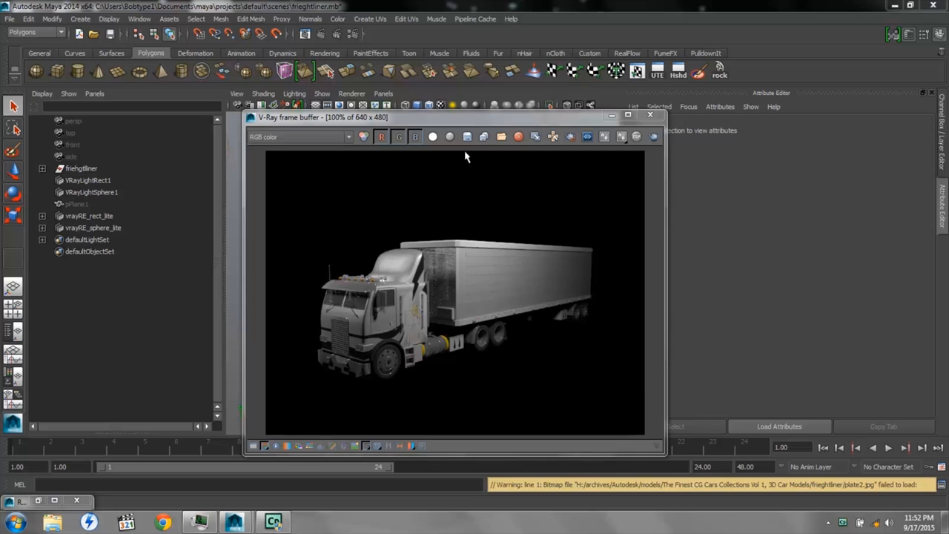
# Save all image channels of the truck render as JPEG files named truck in the Pictures\hair folder
pyautogui.click(483, 138)
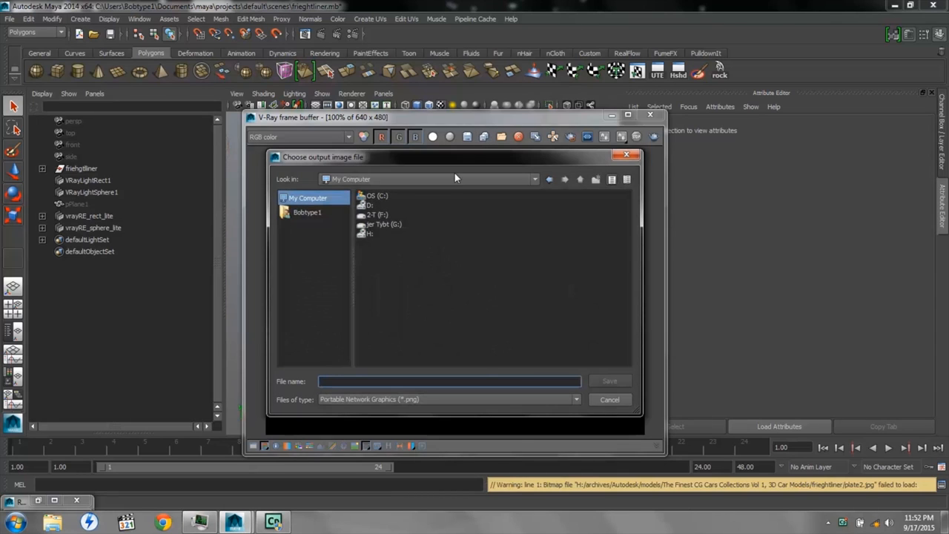
pyautogui.click(307, 213)
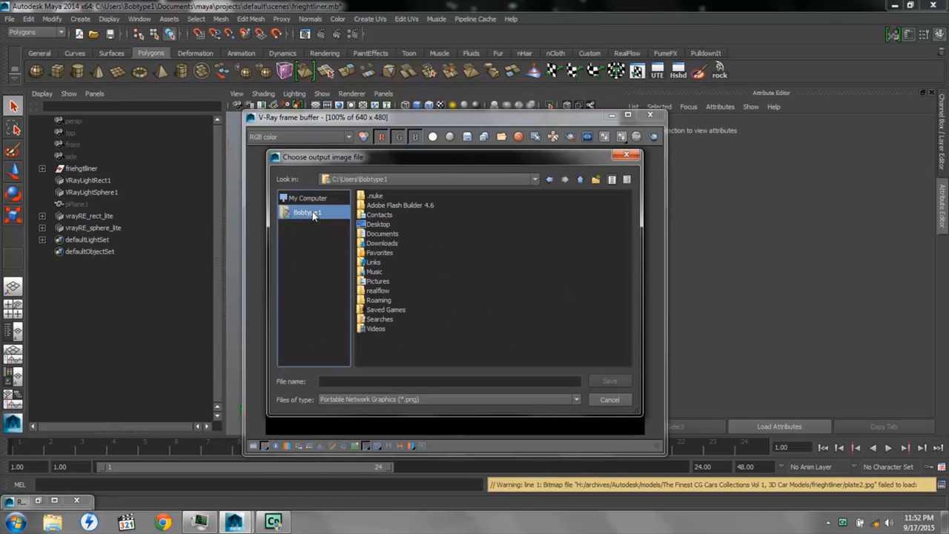
pyautogui.doubleClick(380, 282)
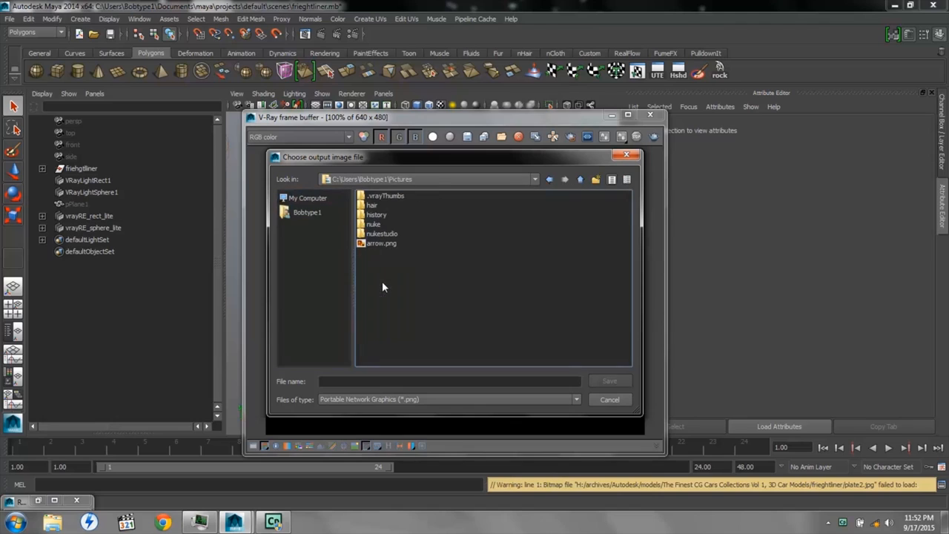
pyautogui.doubleClick(373, 206)
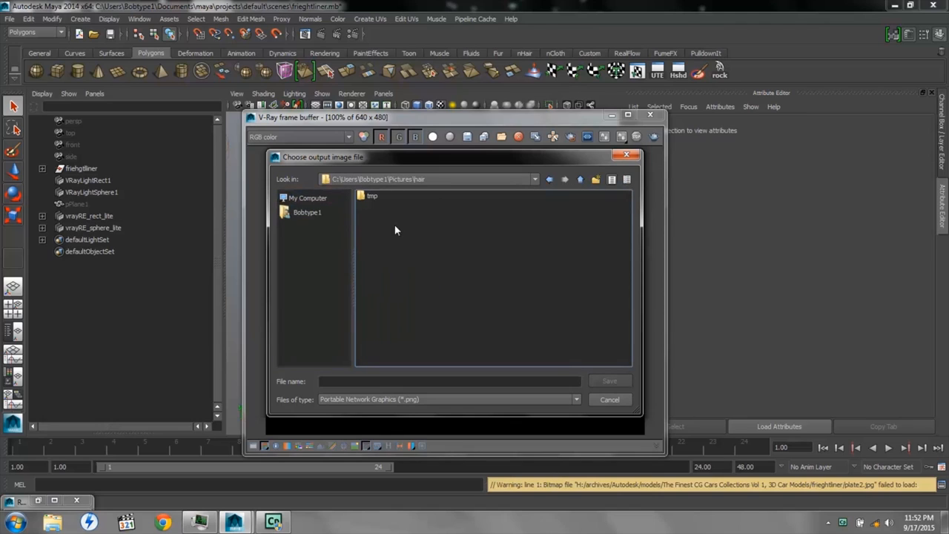
pyautogui.click(411, 382)
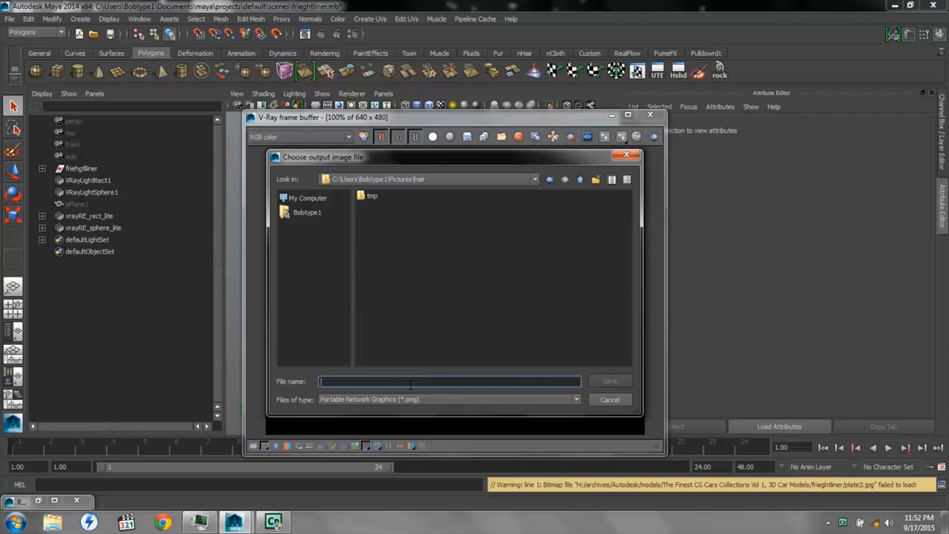
pyautogui.write('truck')
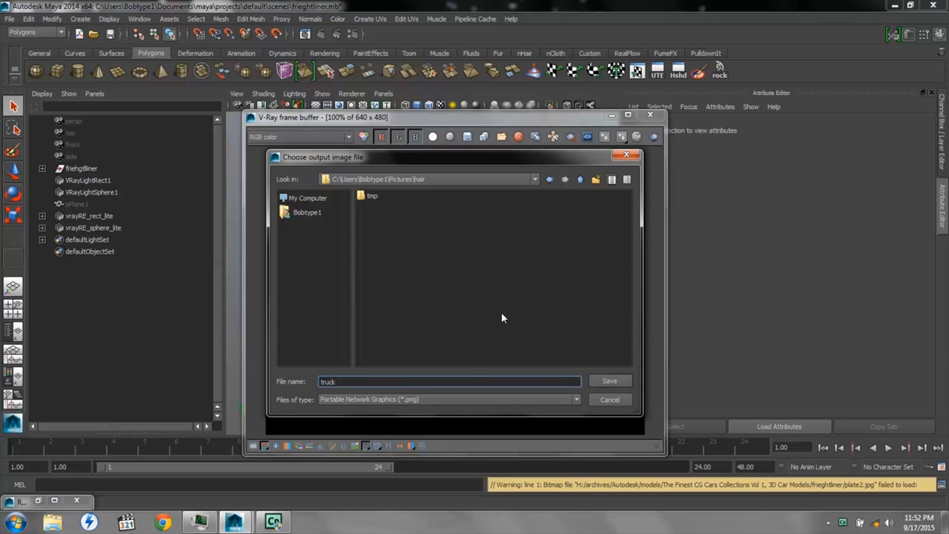
pyautogui.click(474, 399)
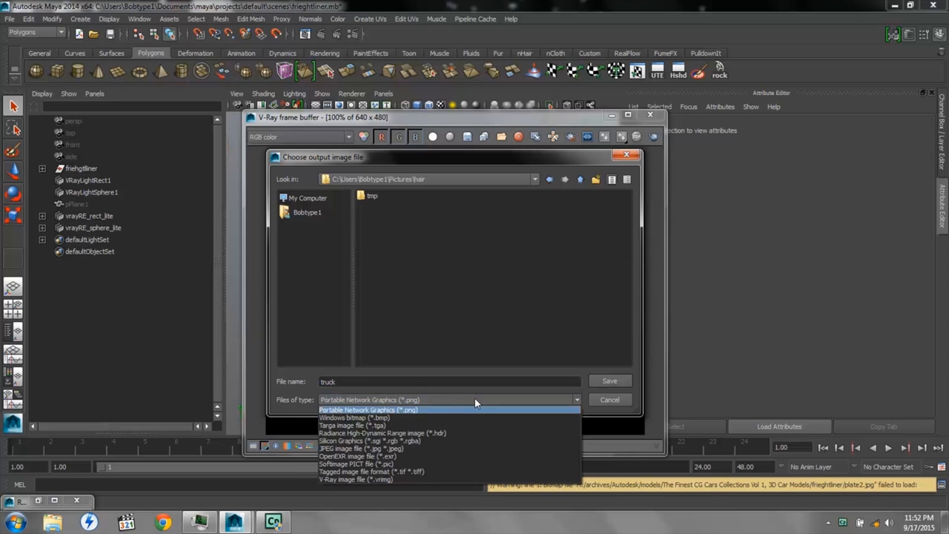
pyautogui.click(382, 449)
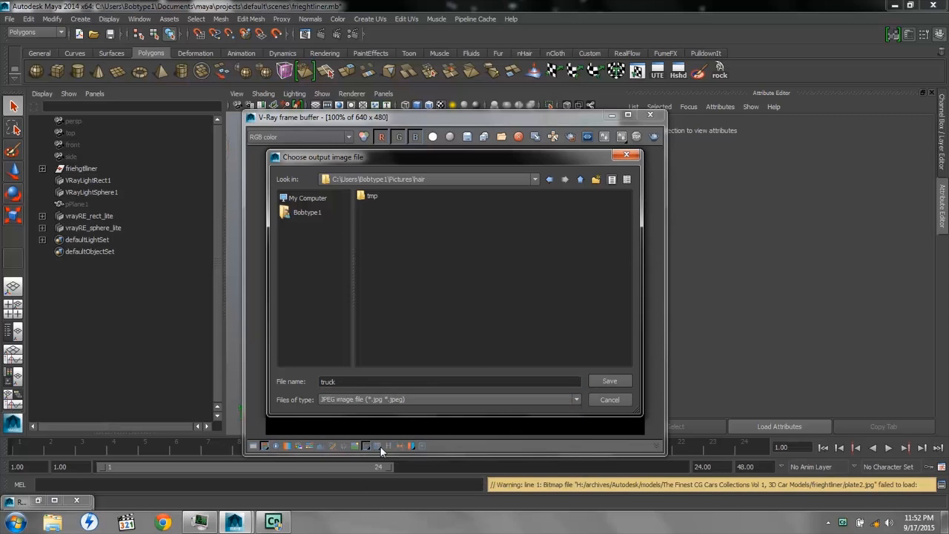
pyautogui.click(608, 382)
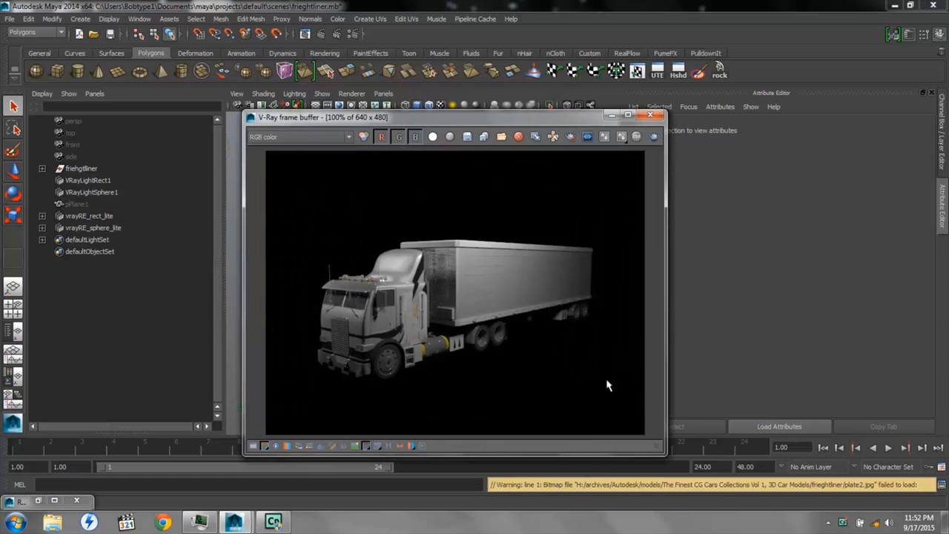
# Examine the saved truck render pass images in the Pictures\hair folder
pyautogui.click(54, 523)
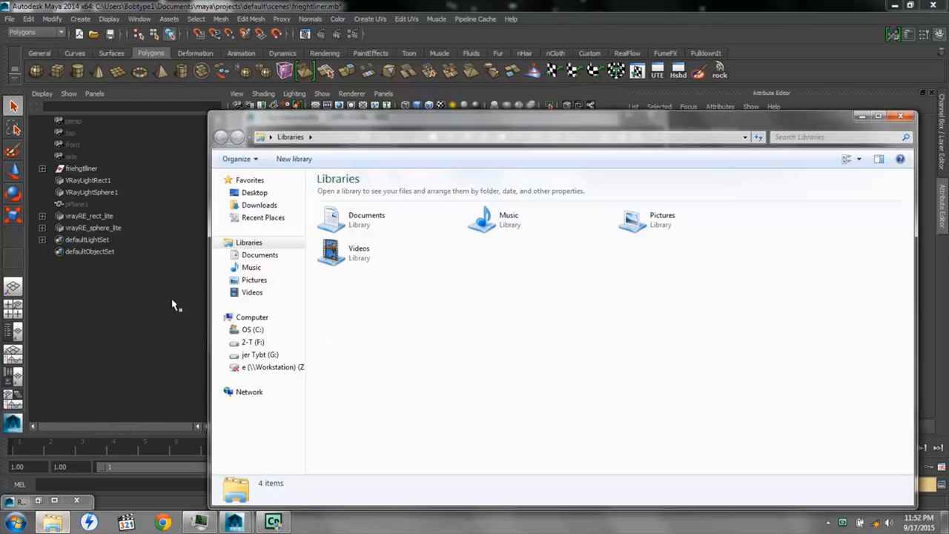
pyautogui.click(252, 280)
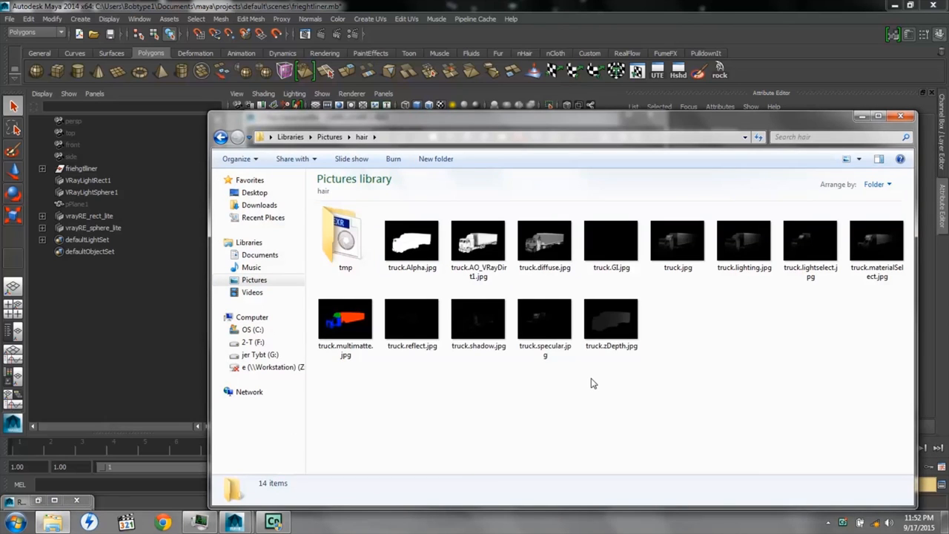
pyautogui.moveTo(891, 400); pyautogui.dragTo(391, 273)
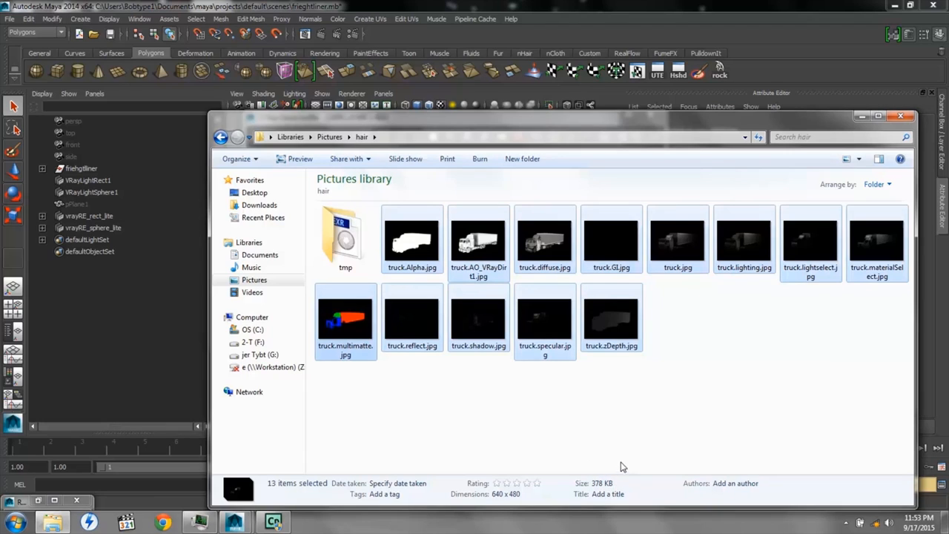
pyautogui.click(627, 418)
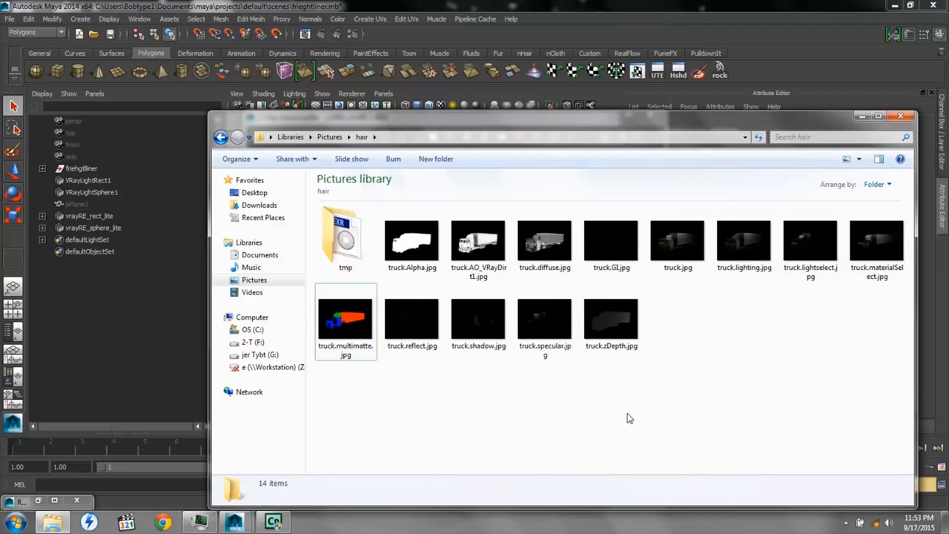
pyautogui.moveTo(274, 522)
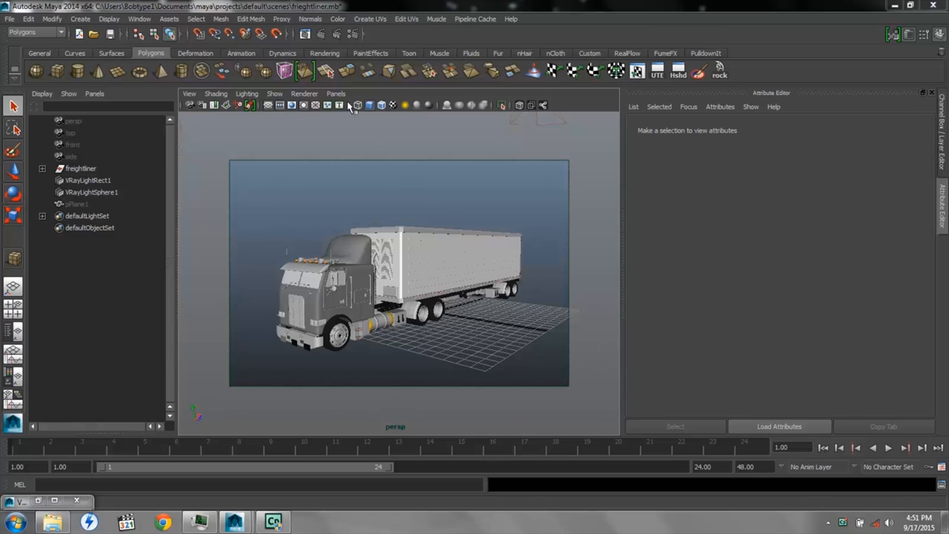
# Open the render settings and review the image file output, the added render elements and the V-Ray renderer choice
pyautogui.click(353, 35)
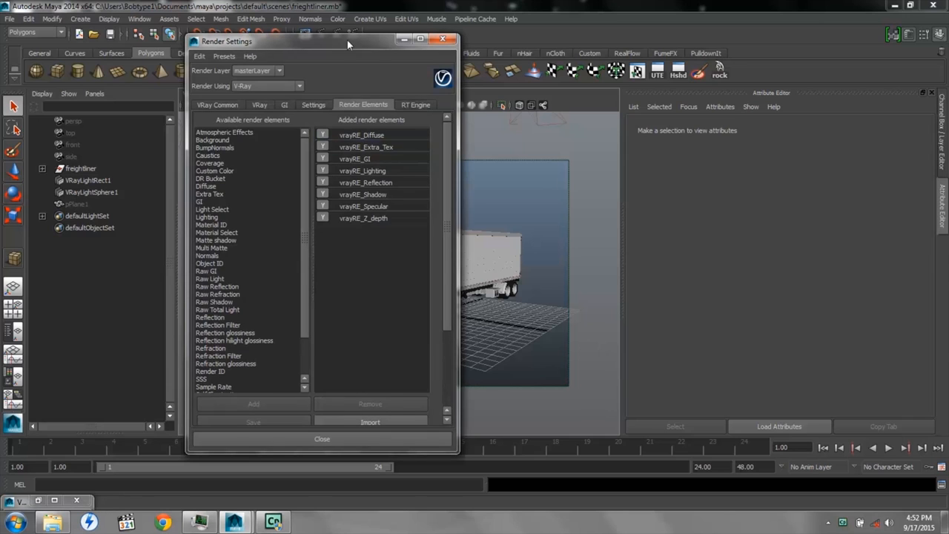
pyautogui.click(218, 105)
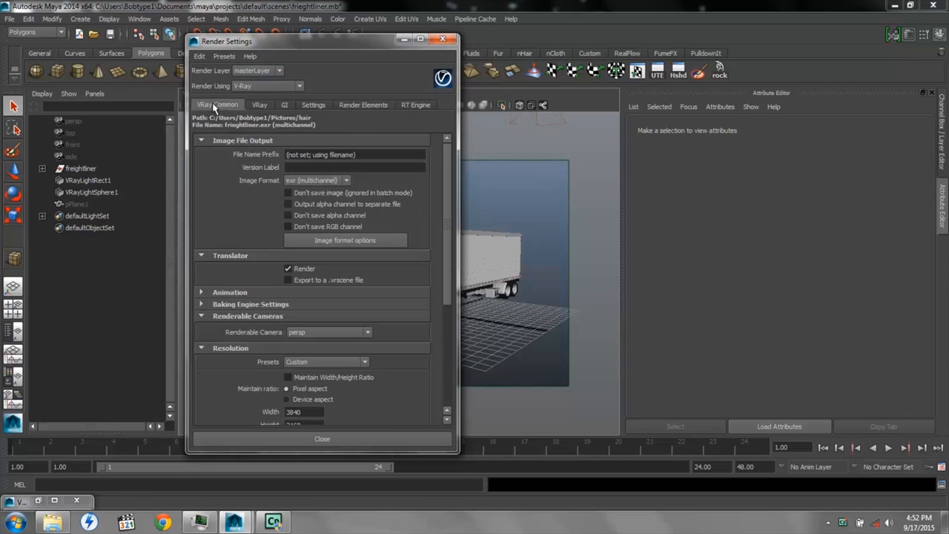
pyautogui.click(364, 105)
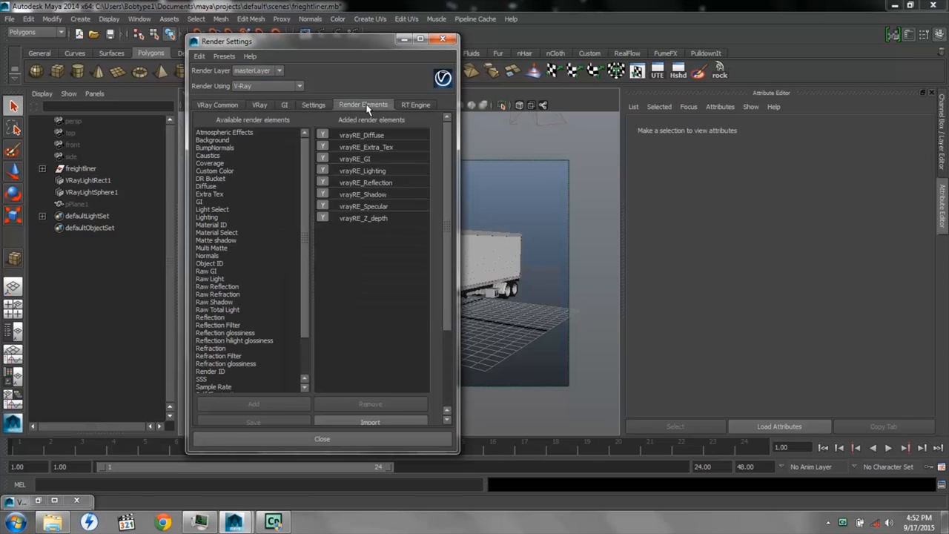
pyautogui.click(299, 86)
pyautogui.click(272, 128)
# Add a Multi Matte render element to the V-Ray render elements
pyautogui.moveTo(304, 207); pyautogui.dragTo(301, 261)
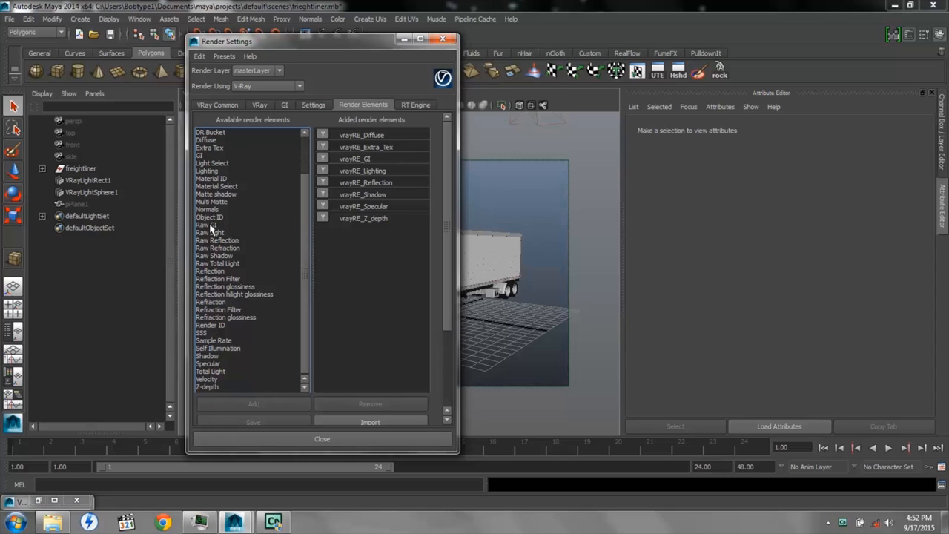
pyautogui.click(215, 201)
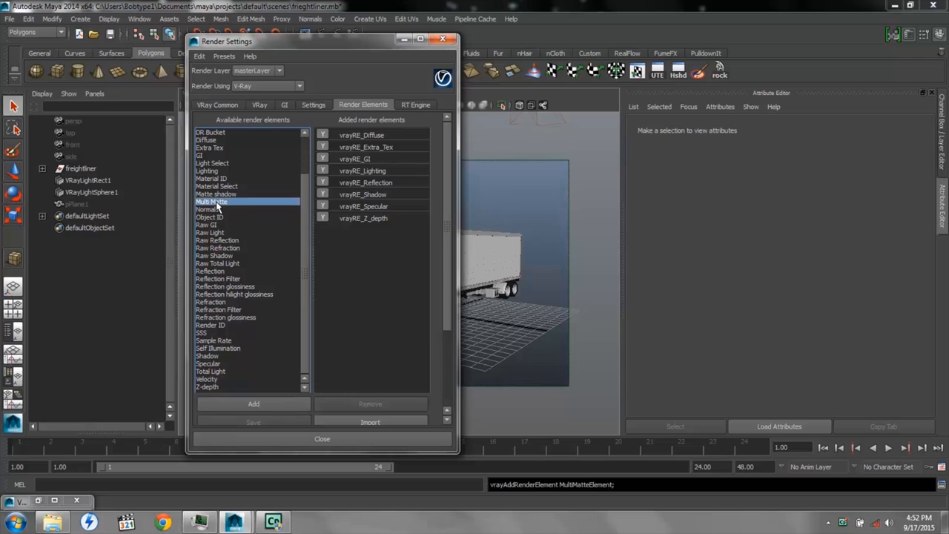
pyautogui.click(252, 404)
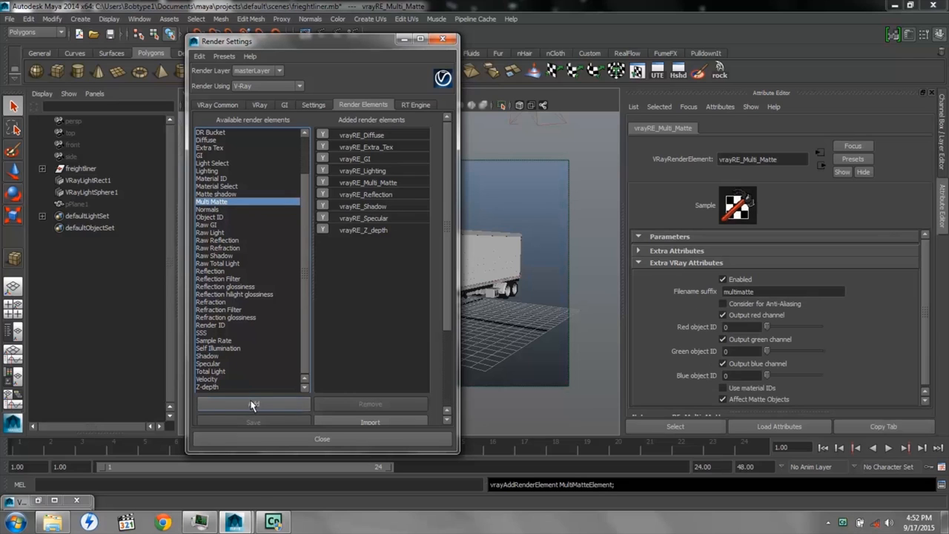
# Set the multi matte element's red, green and blue object IDs to 1, 2 and 3, and minimize the render settings
pyautogui.click(373, 184)
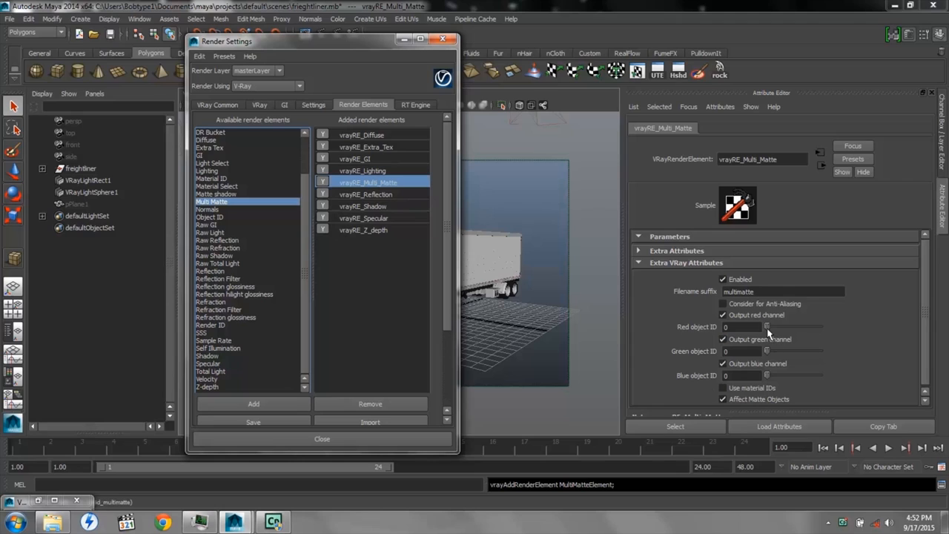
pyautogui.moveTo(767, 327); pyautogui.dragTo(770, 327)
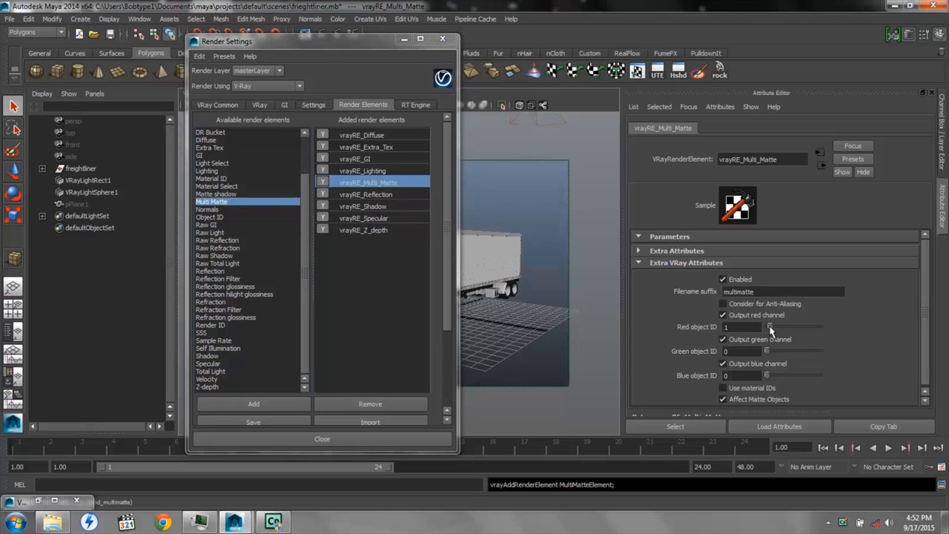
pyautogui.moveTo(767, 351); pyautogui.dragTo(776, 353)
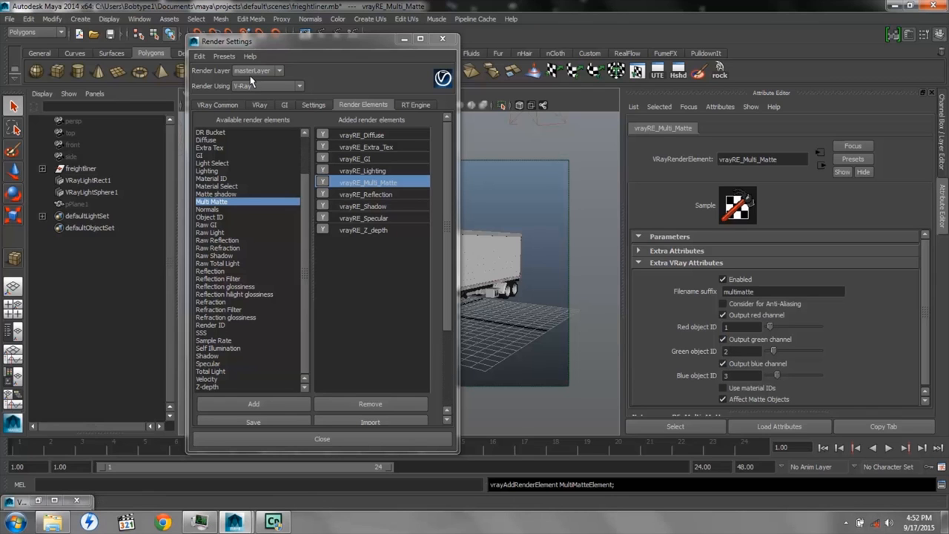
pyautogui.click(404, 42)
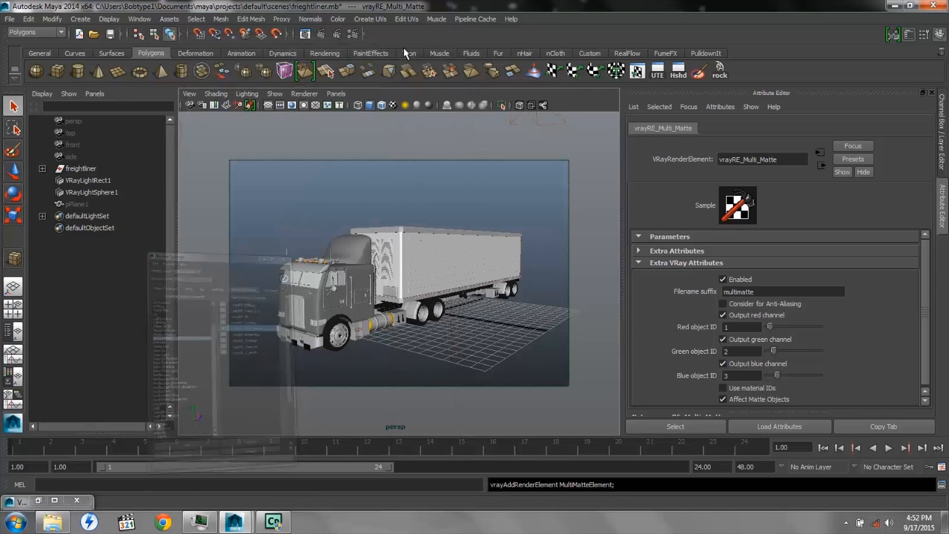
# Select the trailer and check the V-Ray Object ID attribute of its trailerShape node
pyautogui.click(418, 256)
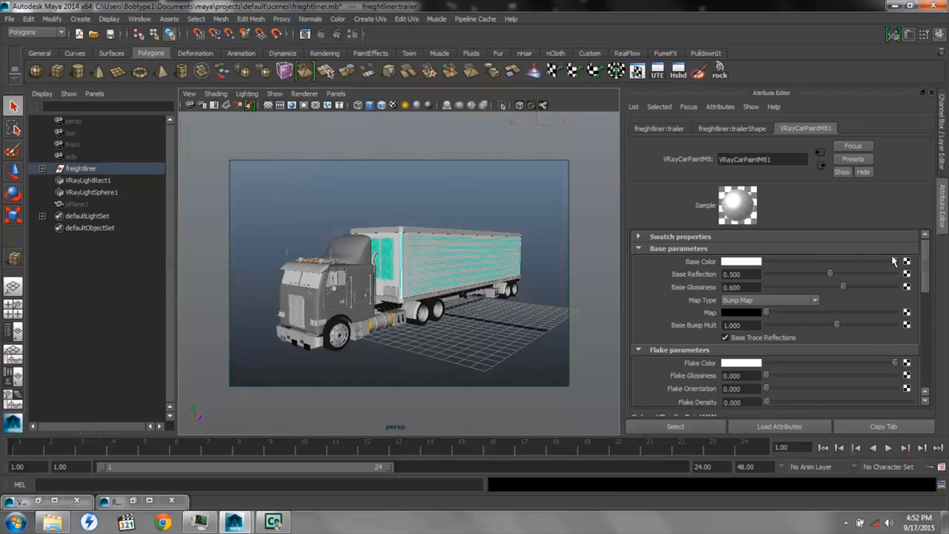
pyautogui.moveTo(925, 253); pyautogui.dragTo(918, 361)
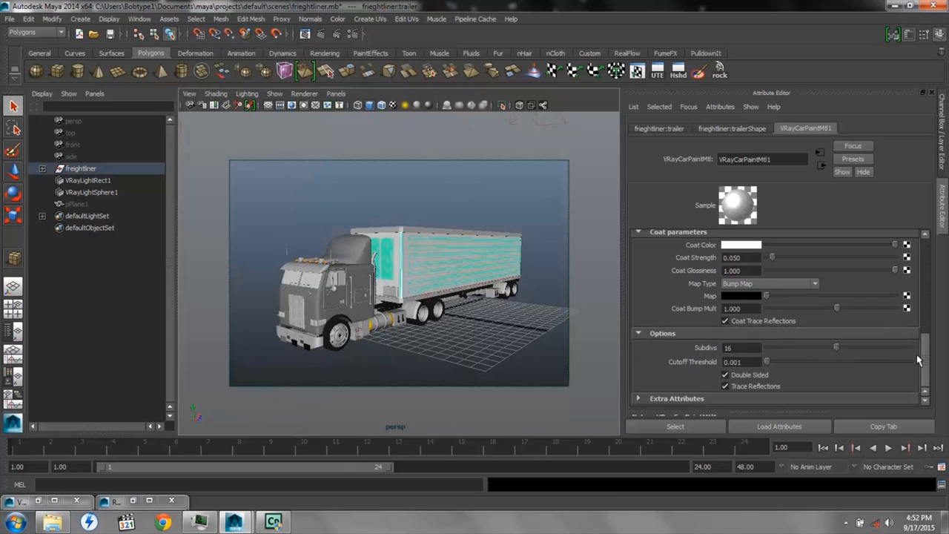
pyautogui.click(720, 130)
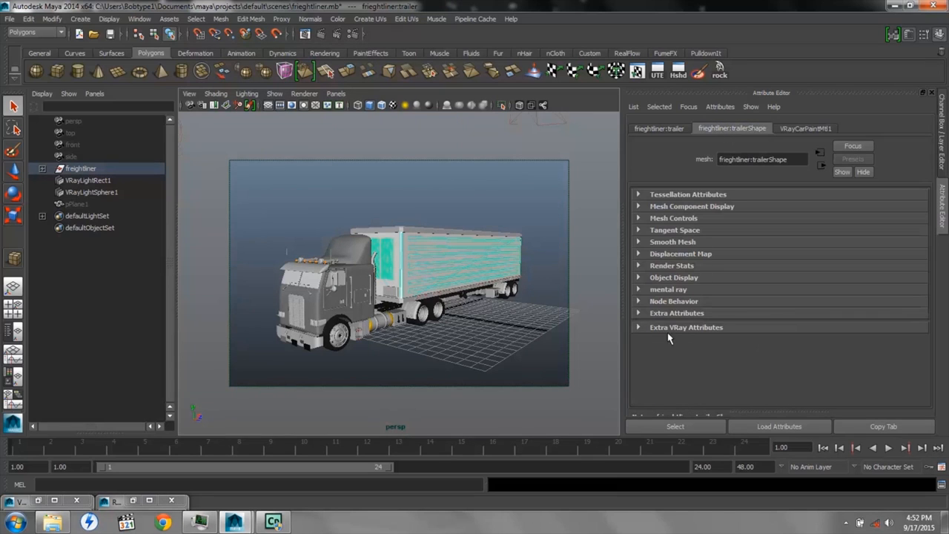
pyautogui.click(718, 106)
pyautogui.moveTo(749, 153)
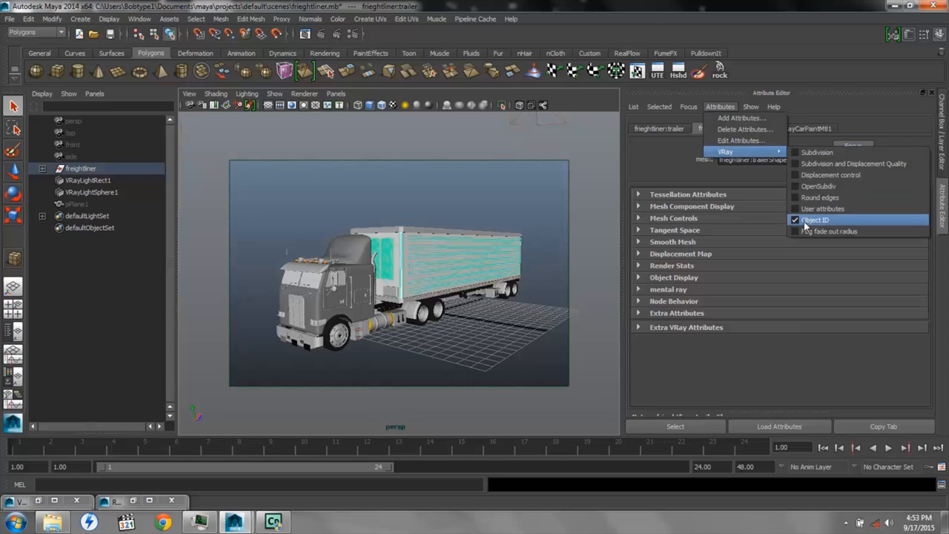
pyautogui.click(639, 328)
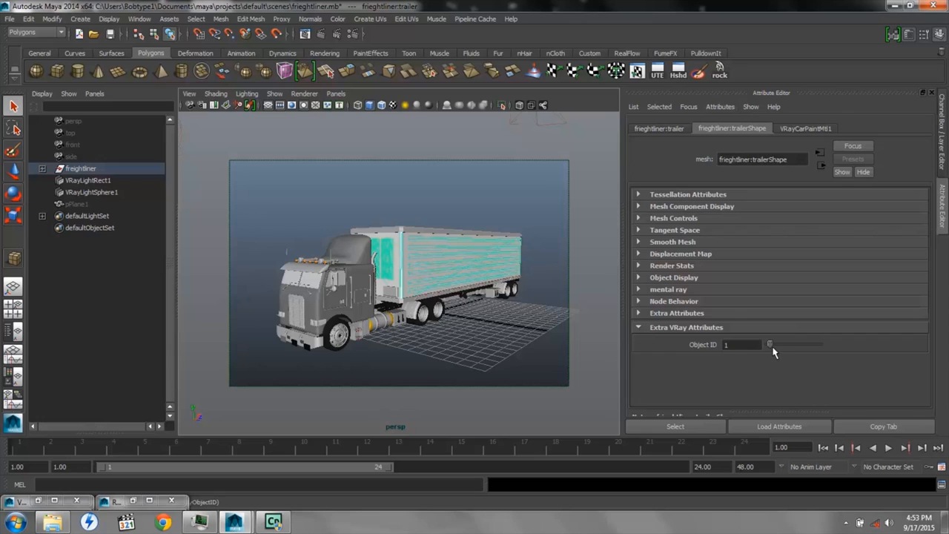
# Check the V-Ray Object ID attributes of the trailer, the cab body and the roof fairing
pyautogui.moveTo(770, 348)
pyautogui.mouseDown()
pyautogui.moveTo(817, 349)
pyautogui.moveTo(771, 350)
pyautogui.mouseUp()
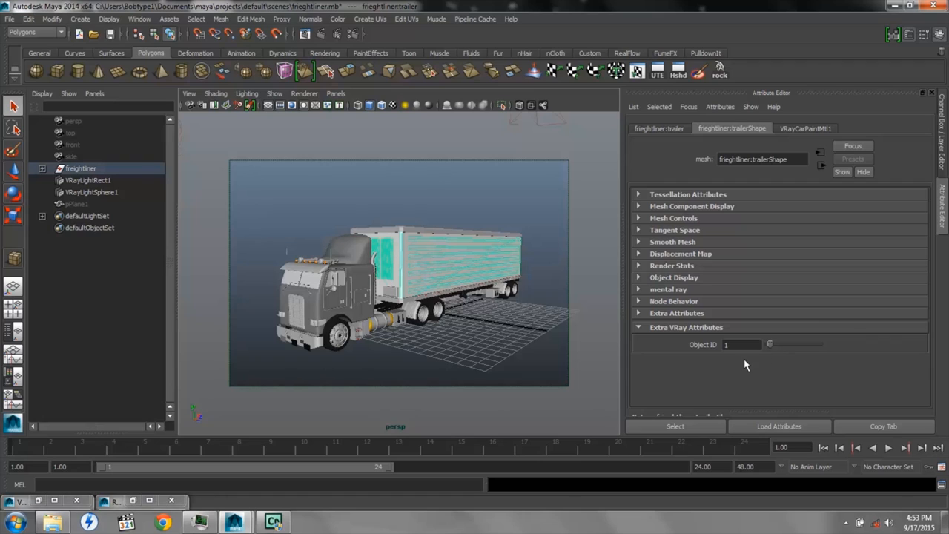
pyautogui.click(357, 278)
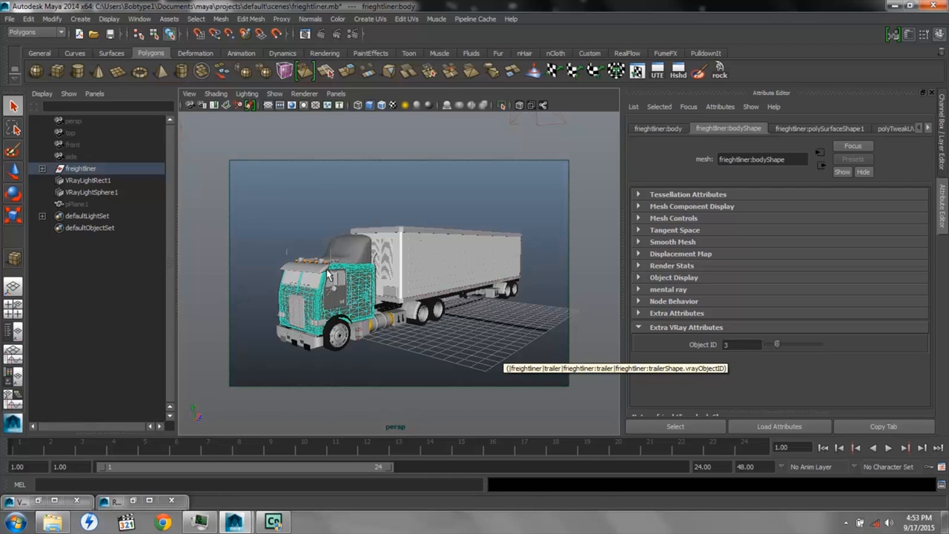
pyautogui.click(355, 252)
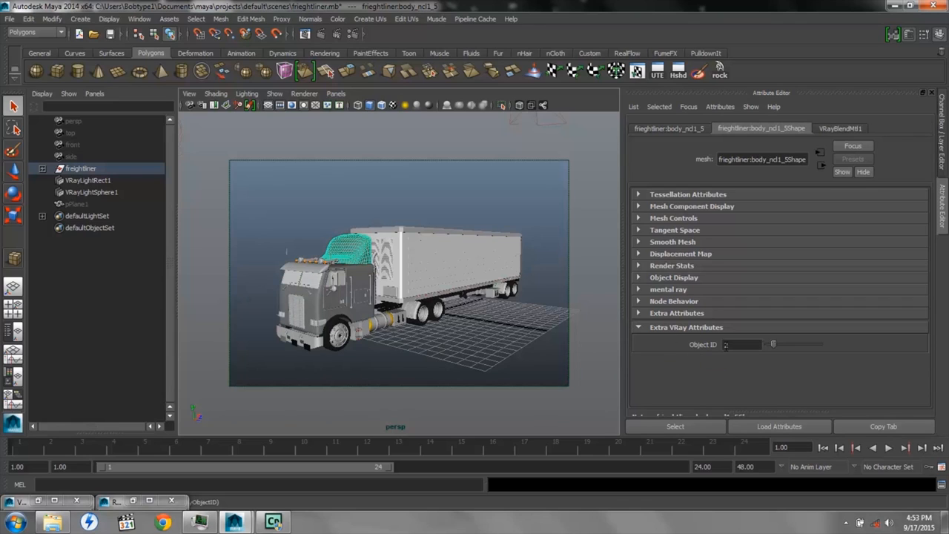
# View the multimatte pass in the V-Ray frame buffer and minimize the frame buffer
pyautogui.click(38, 503)
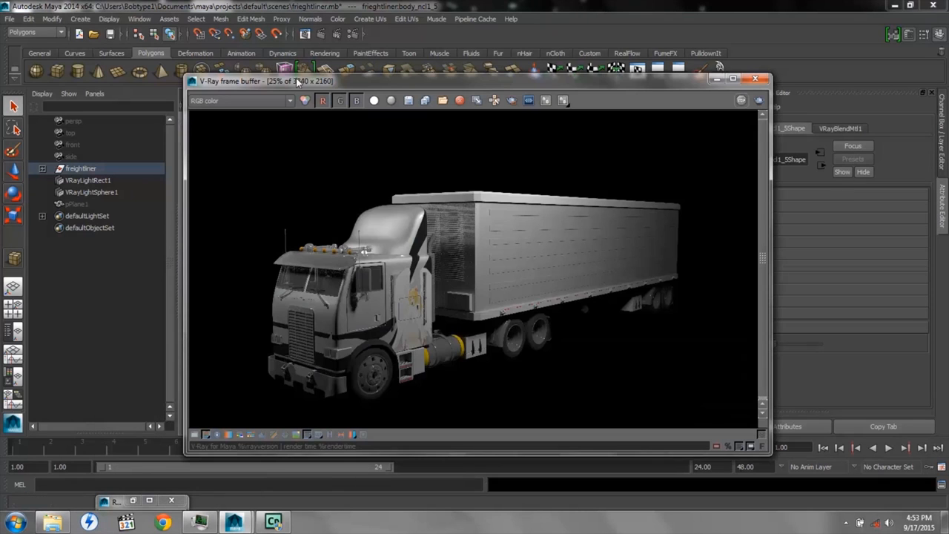
pyautogui.click(289, 103)
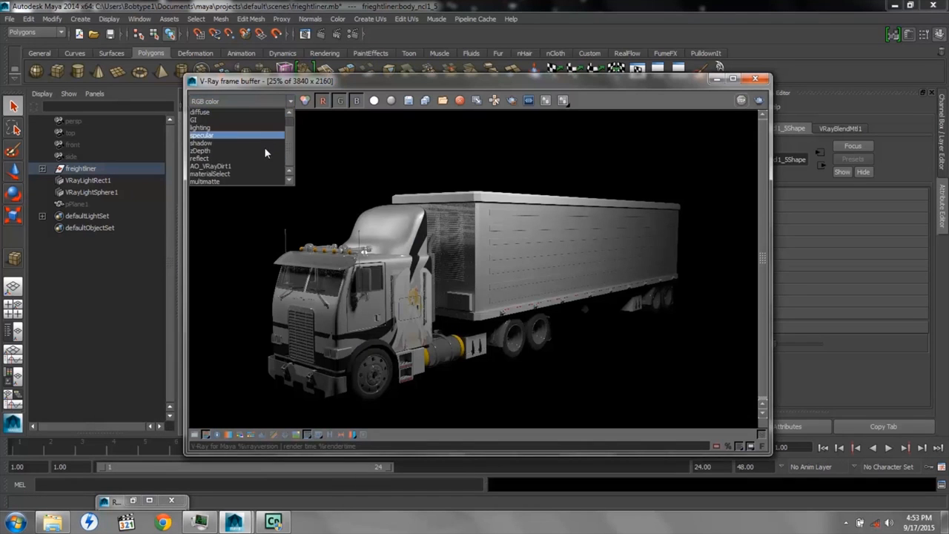
pyautogui.click(234, 183)
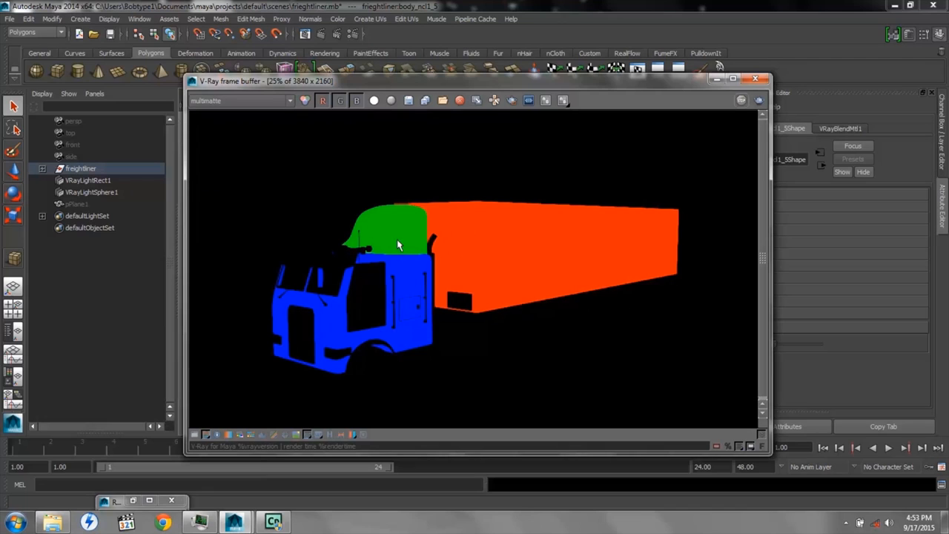
pyautogui.click(715, 79)
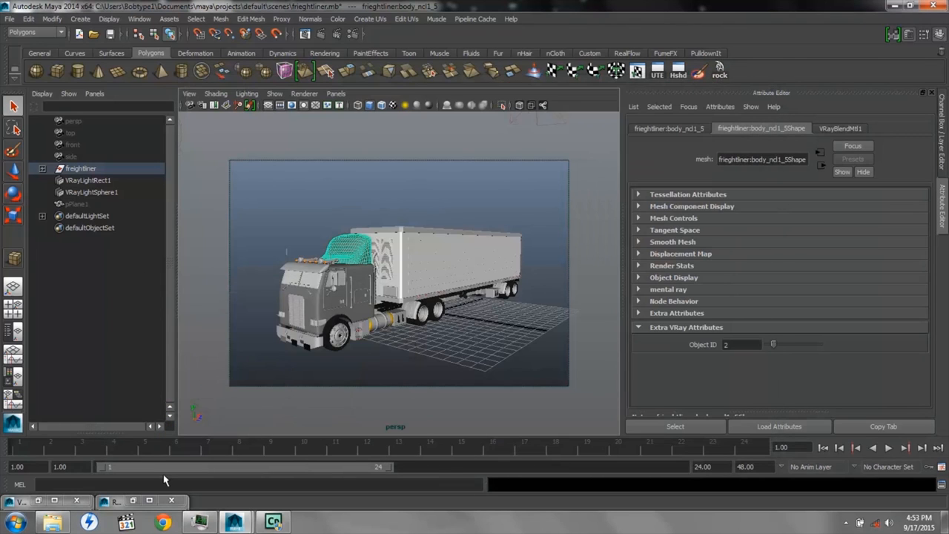
# Add a Material Select render element in the render settings and show its attributes
pyautogui.click(134, 501)
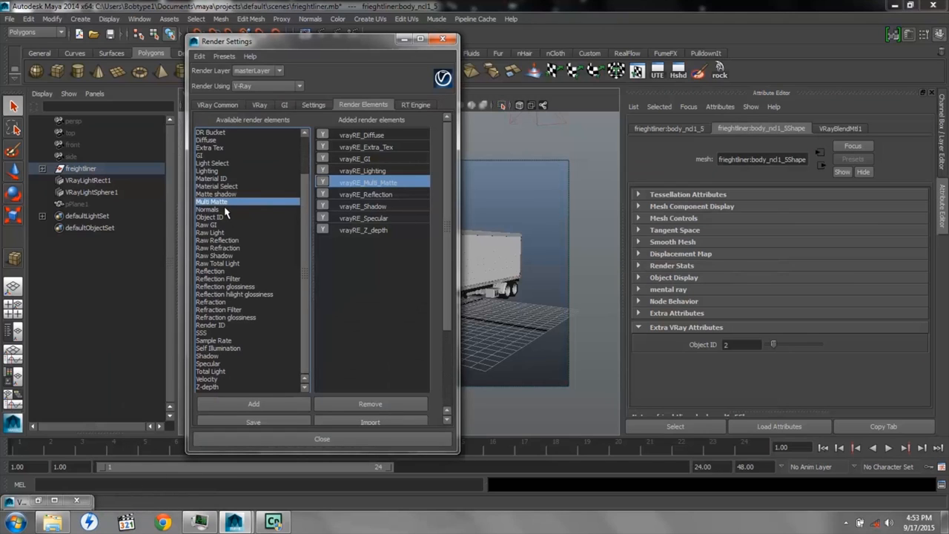
pyautogui.doubleClick(229, 186)
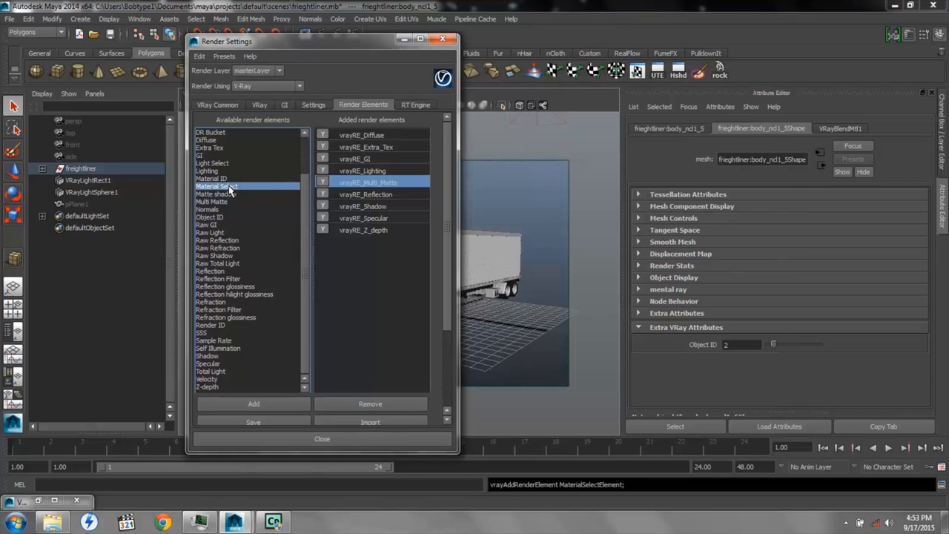
pyautogui.click(249, 404)
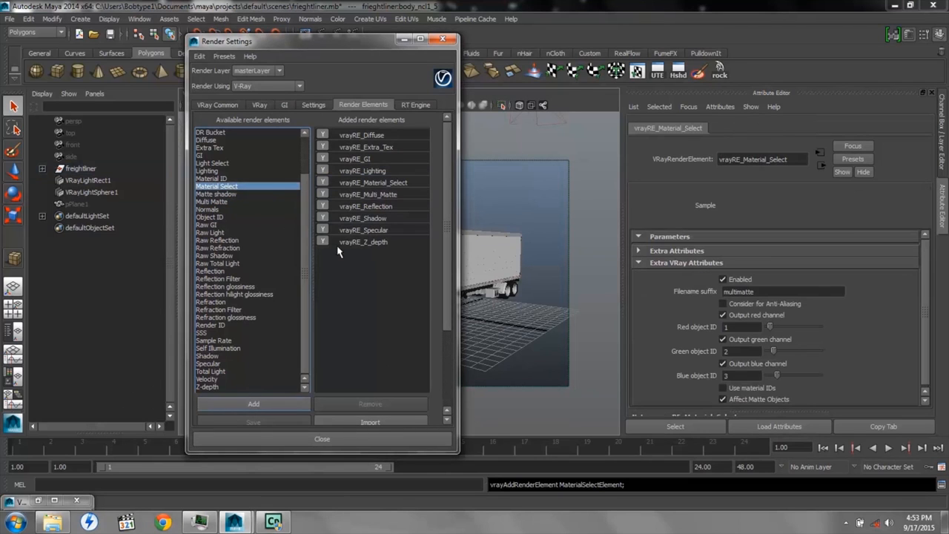
pyautogui.click(378, 183)
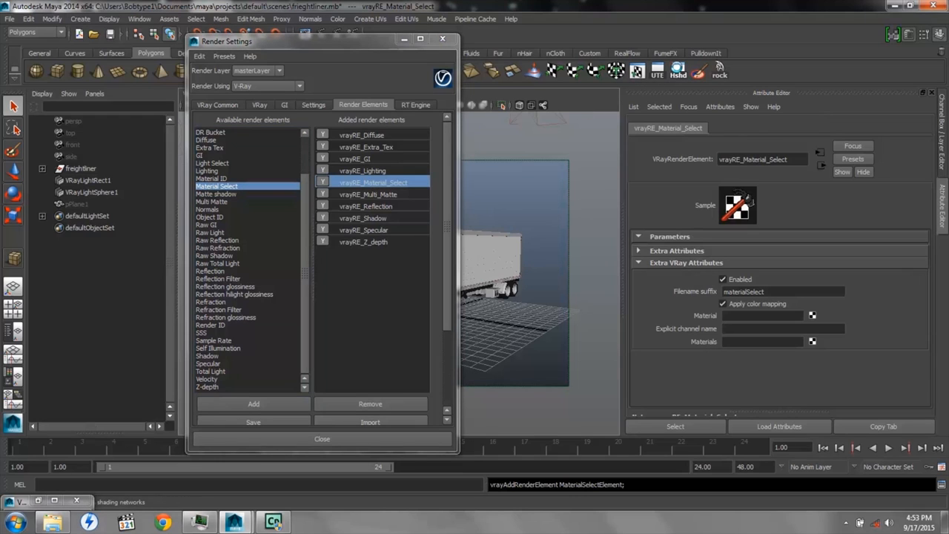
# Open Hypershade, place the VRayCarPaintMtl1 material in the work area and move the window clear of the Attribute Editor
pyautogui.click(678, 70)
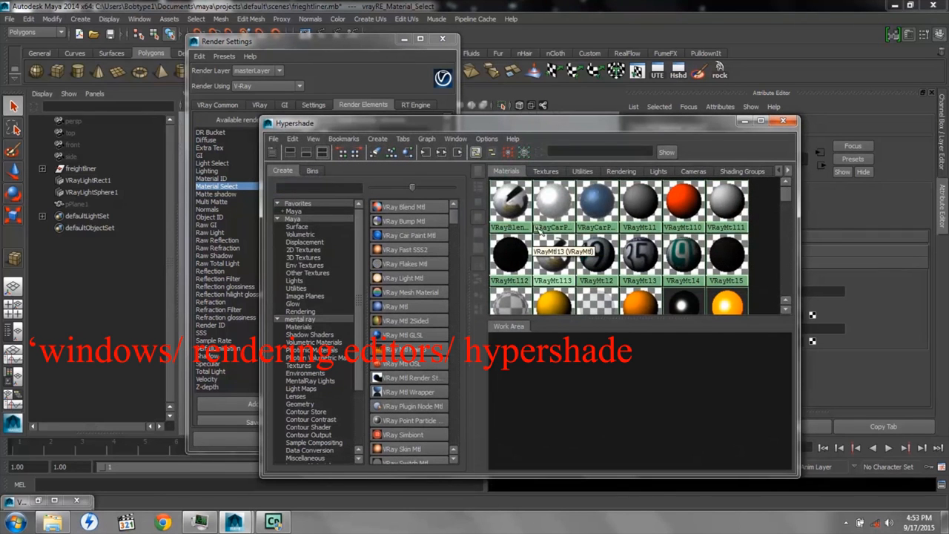
pyautogui.click(552, 204)
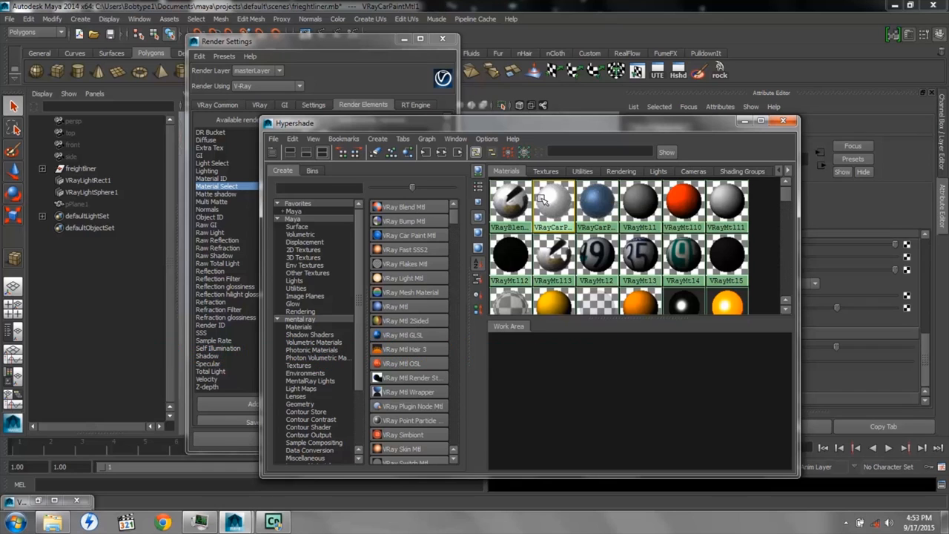
pyautogui.moveTo(551, 202); pyautogui.dragTo(549, 224, button='right')
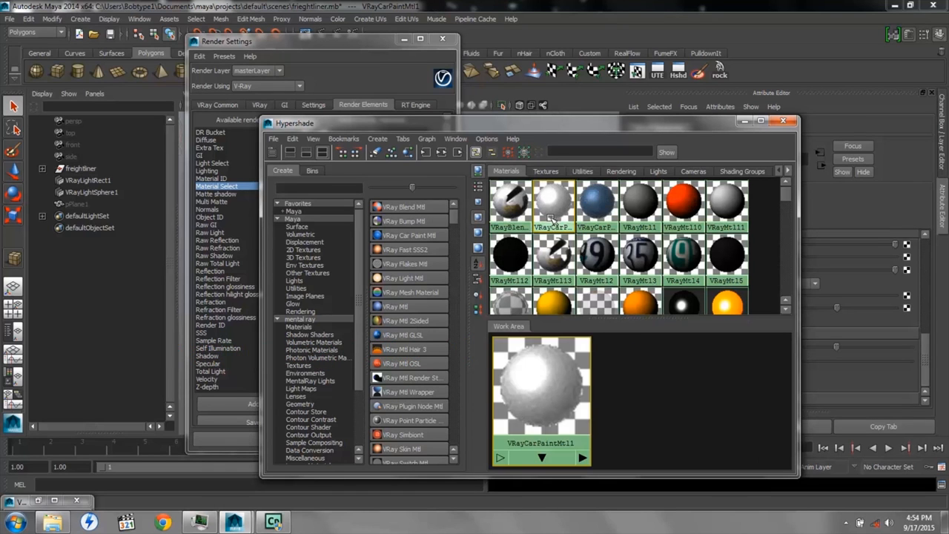
pyautogui.moveTo(599, 126); pyautogui.dragTo(359, 42)
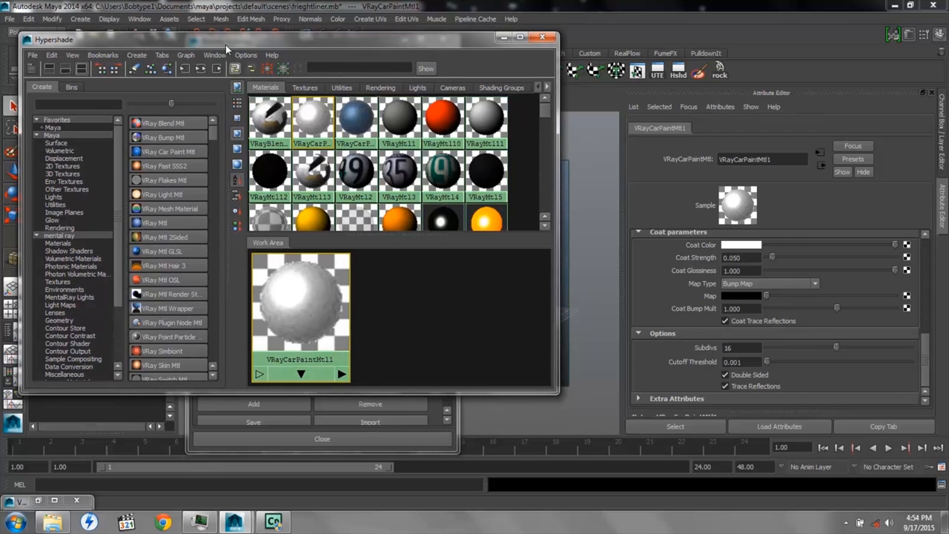
# Connect VRayCarPaintMtl1 to the Material attribute of vrayRE_Material_Select and minimize Hypershade
pyautogui.click(195, 414)
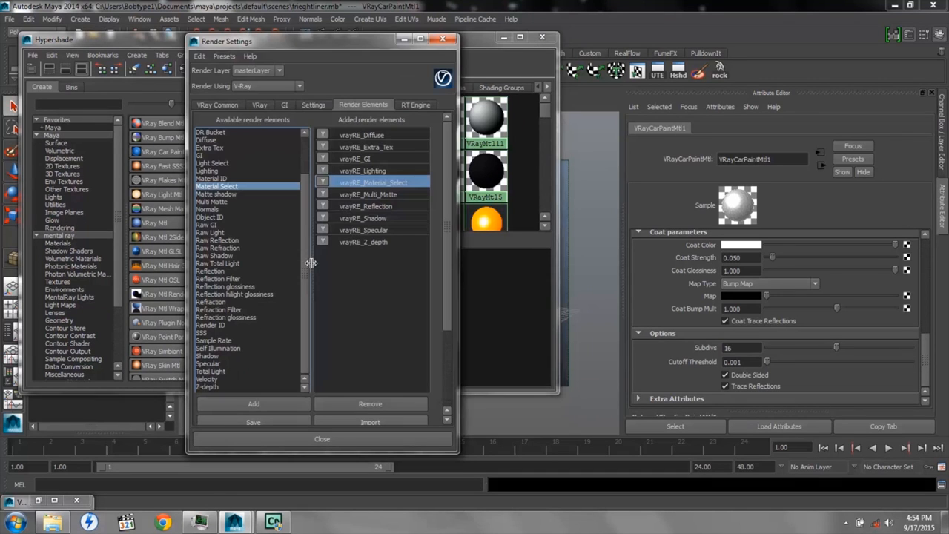
pyautogui.click(374, 189)
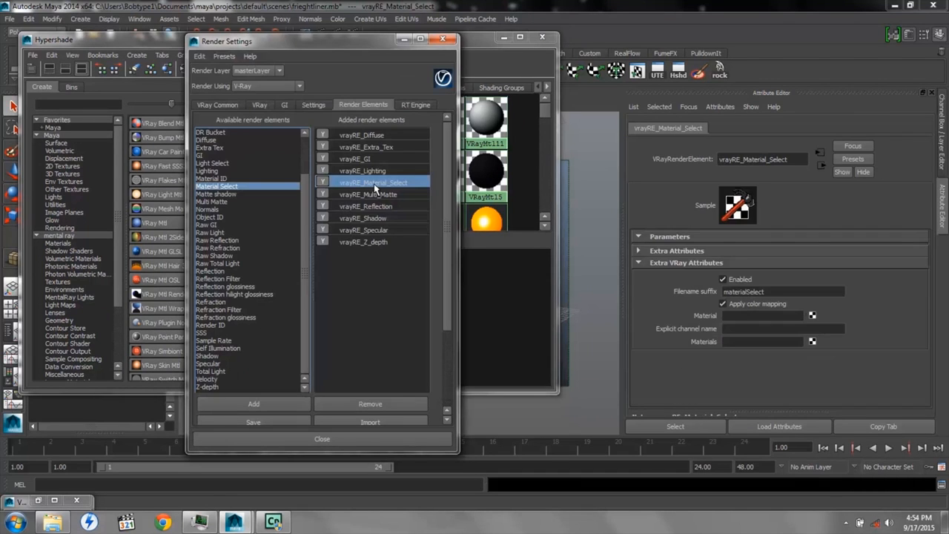
pyautogui.click(171, 37)
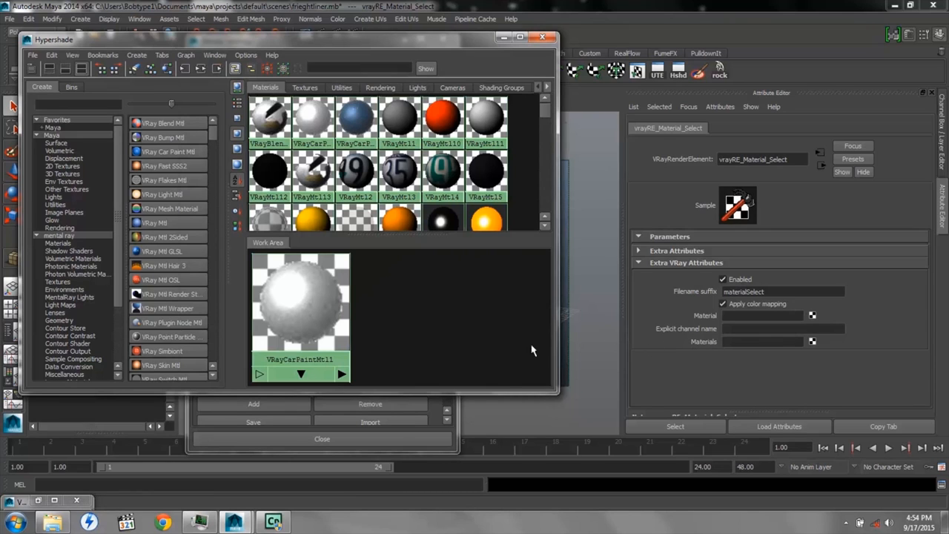
pyautogui.moveTo(300, 294); pyautogui.dragTo(710, 319, button='middle')
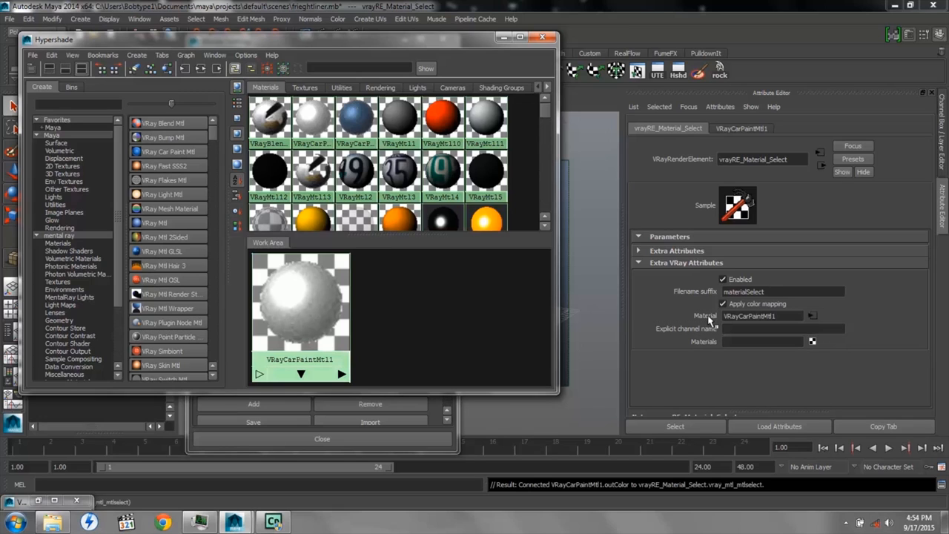
pyautogui.click(502, 39)
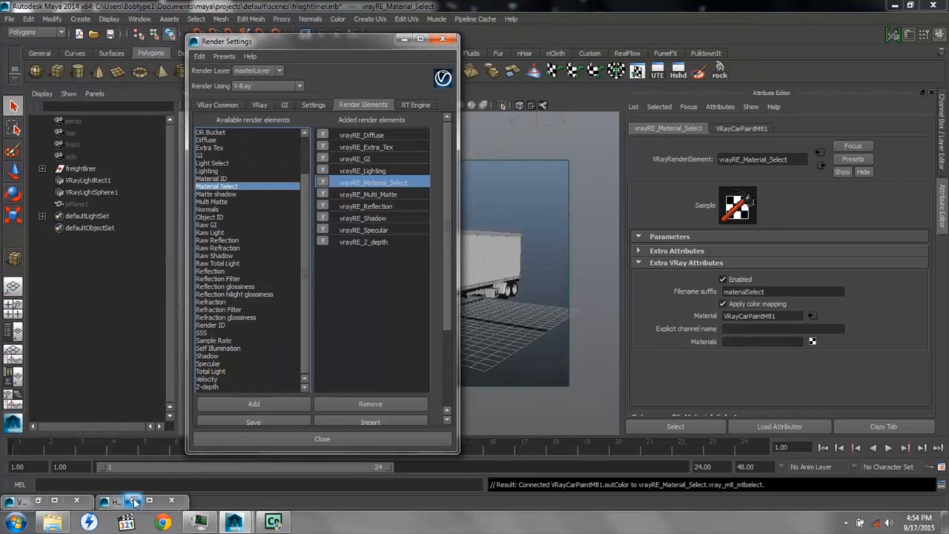
# View the materialSelect pass in the V-Ray frame buffer, and minimize the frame buffer and render settings
pyautogui.click(76, 500)
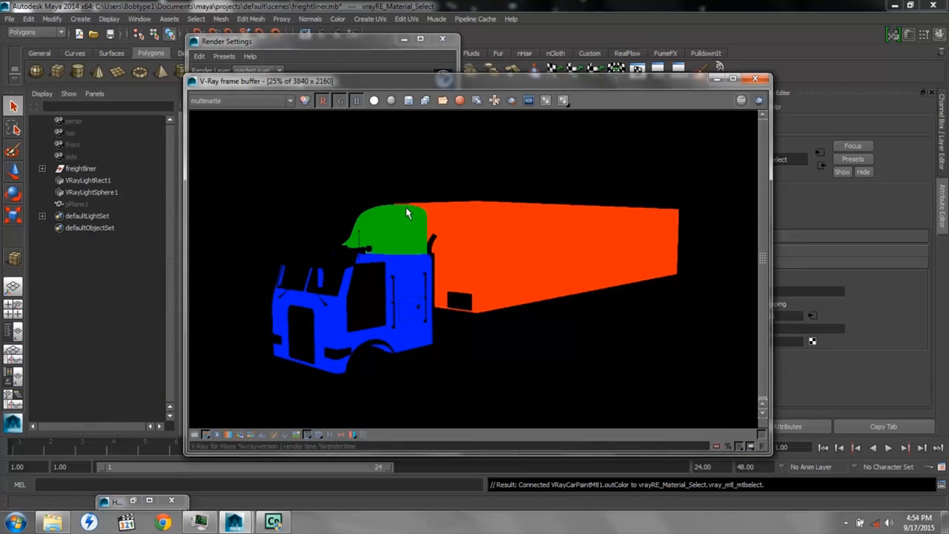
pyautogui.click(290, 102)
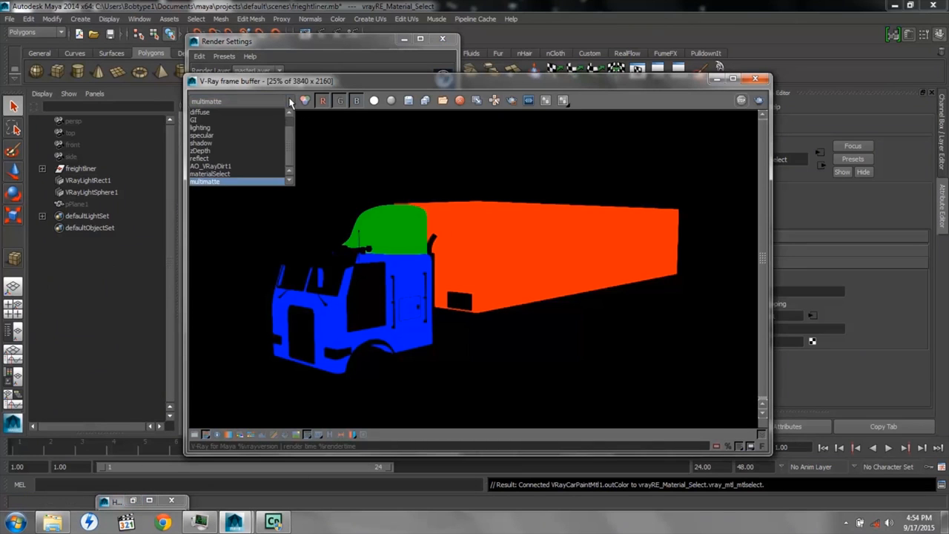
pyautogui.click(238, 173)
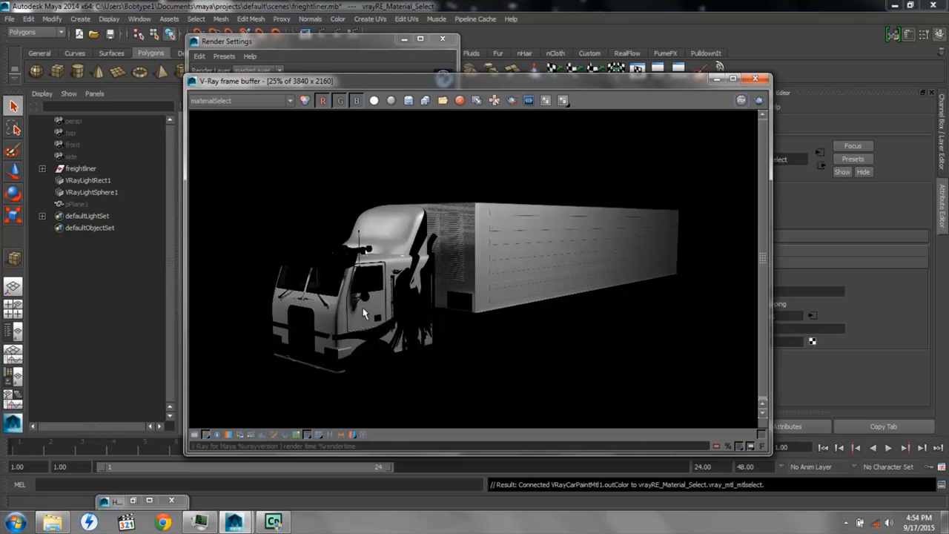
pyautogui.click(716, 78)
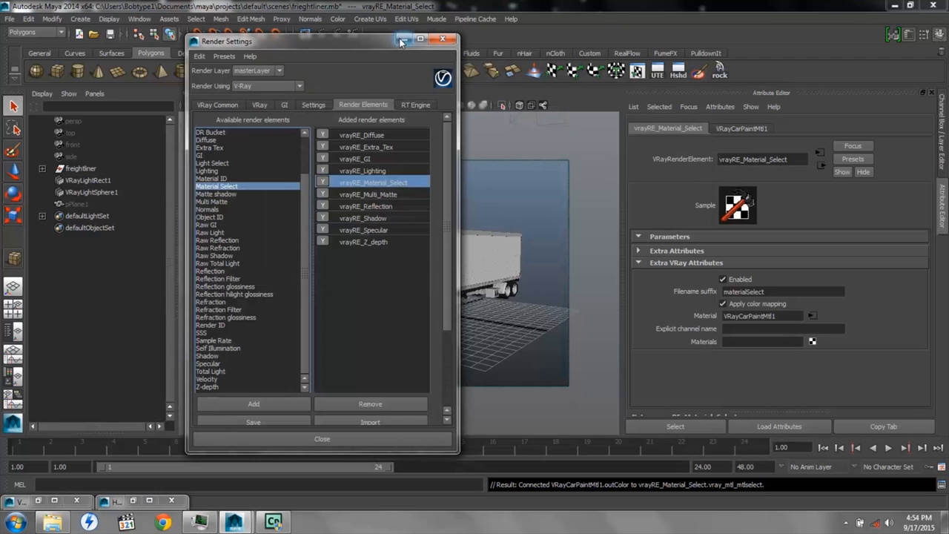
pyautogui.click(402, 39)
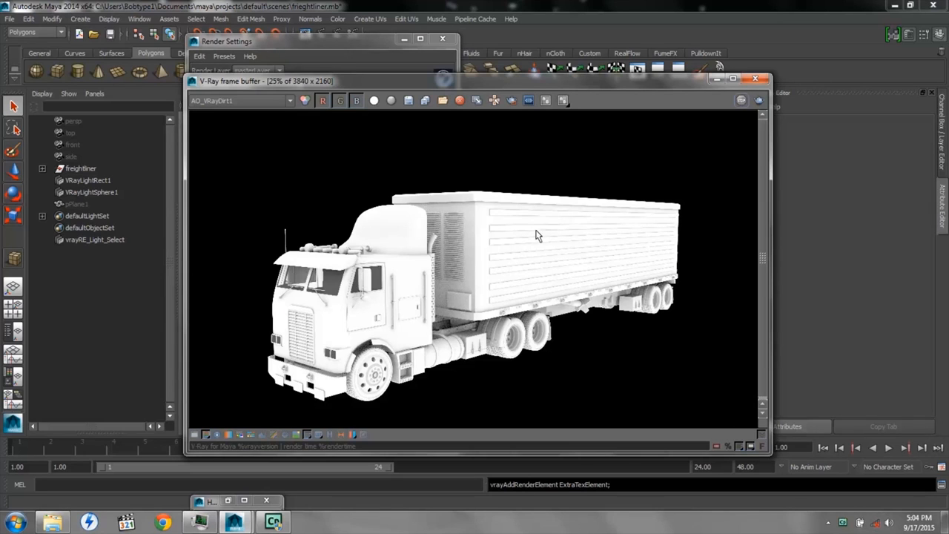
# Add an Extra Tex render element and set its filename suffix to AO
pyautogui.click(716, 80)
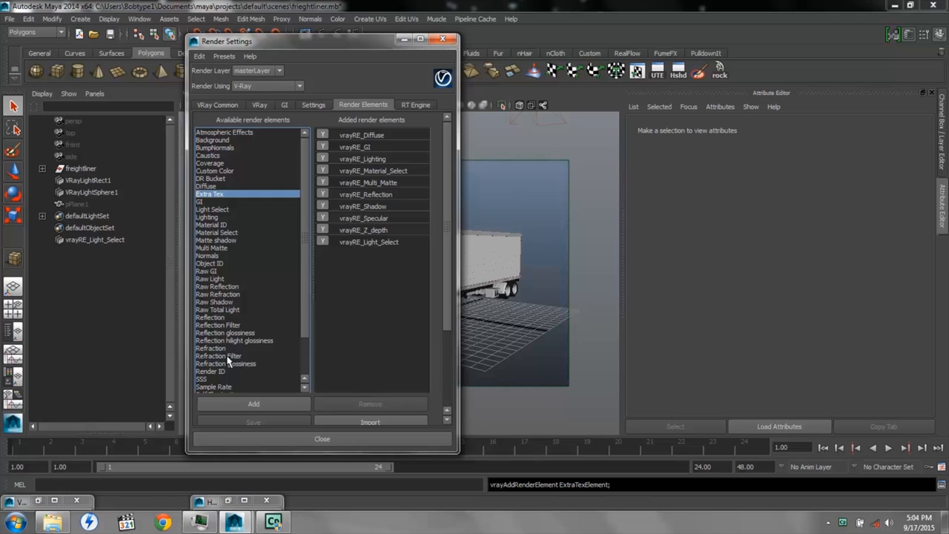
pyautogui.click(254, 407)
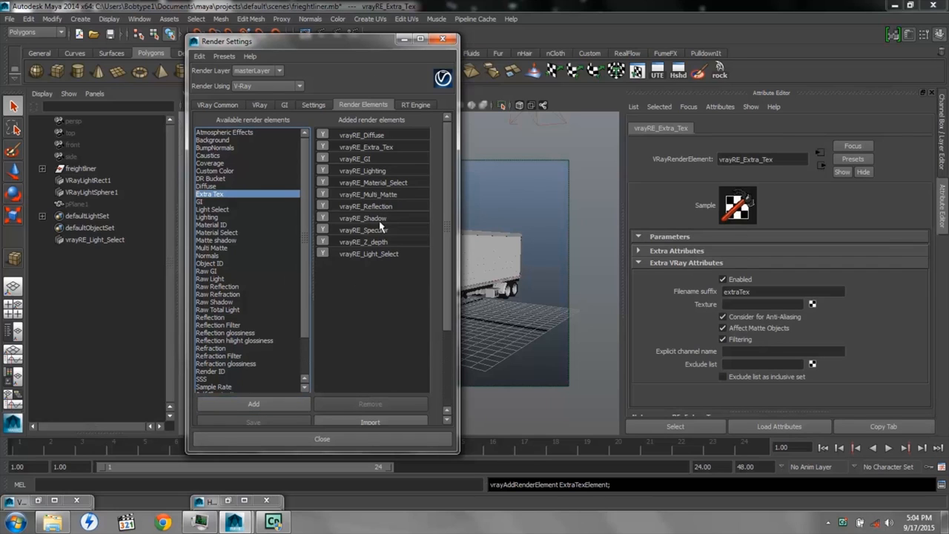
pyautogui.click(376, 148)
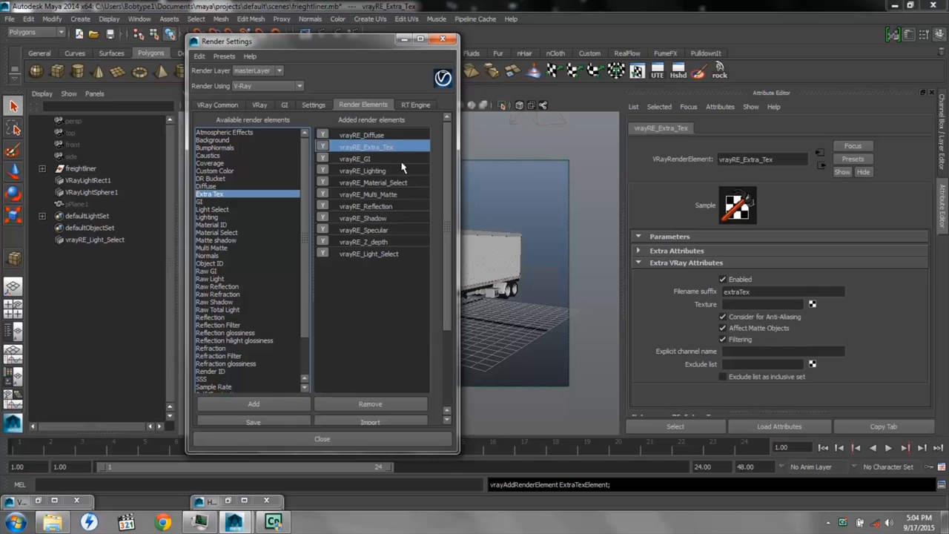
pyautogui.doubleClick(755, 292)
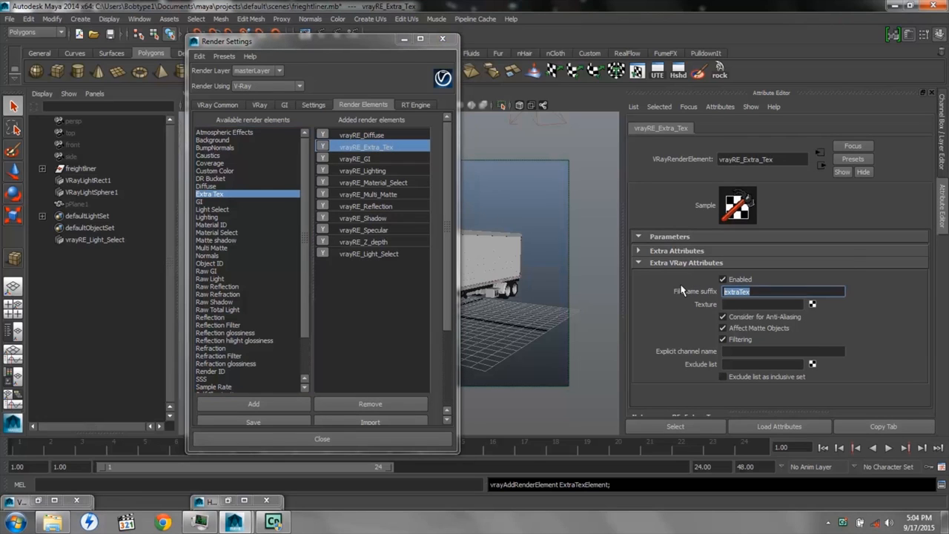
pyautogui.write('AO')
# Create a VRay Dirt texture in Hypershade and bring the render settings back to the front
pyautogui.click(228, 501)
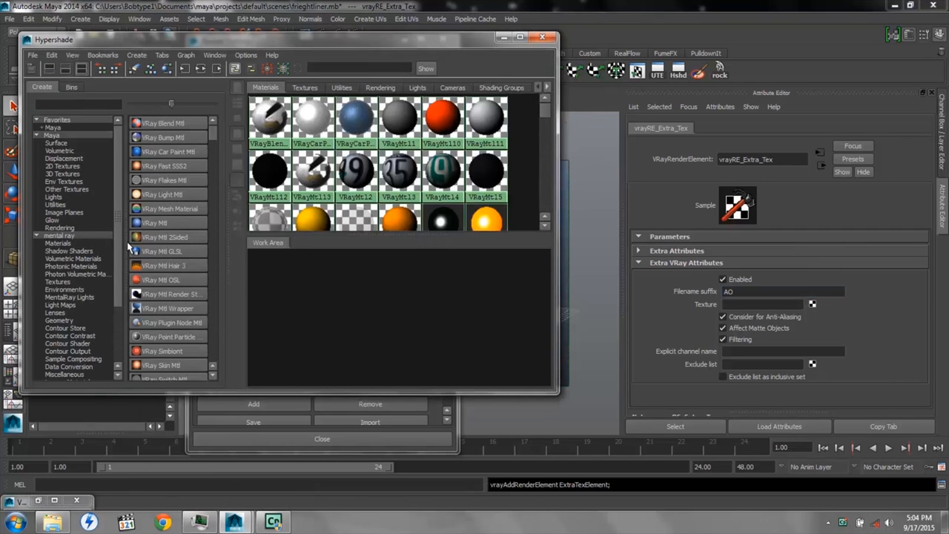
pyautogui.click(36, 237)
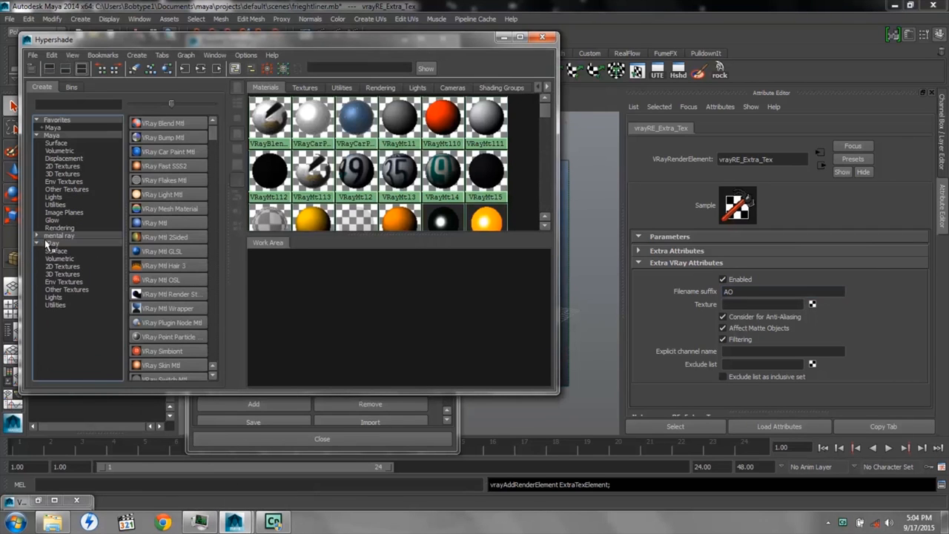
pyautogui.click(50, 245)
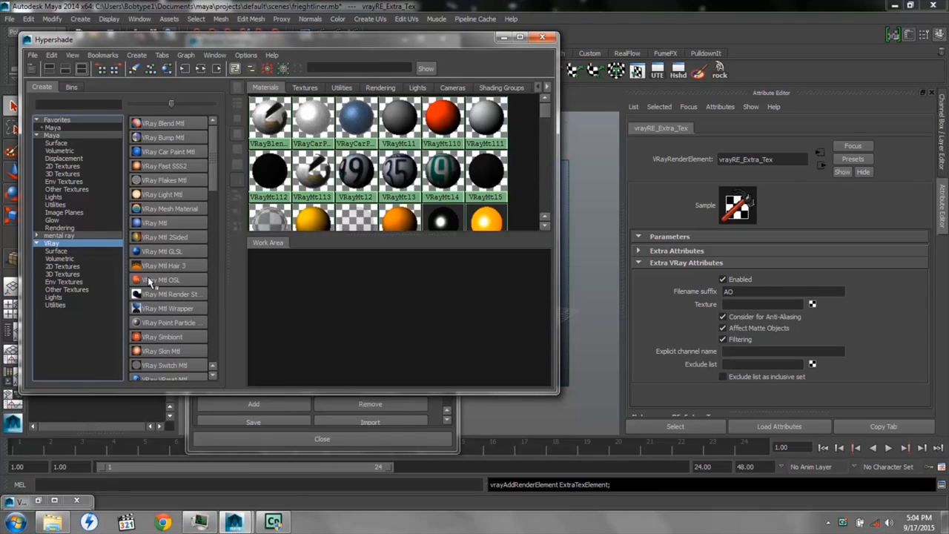
pyautogui.scroll(-2, 152, 290)
pyautogui.scroll(-1, 152, 291)
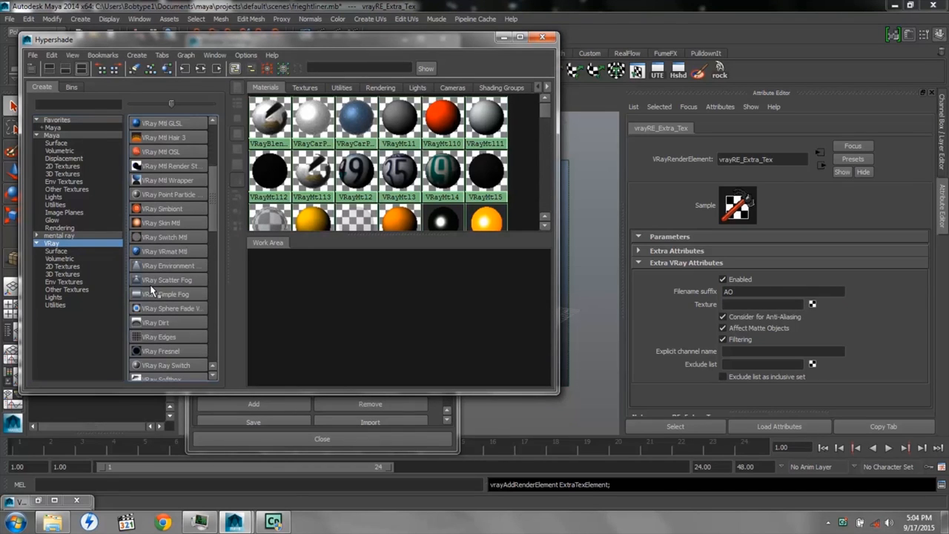
pyautogui.click(152, 323)
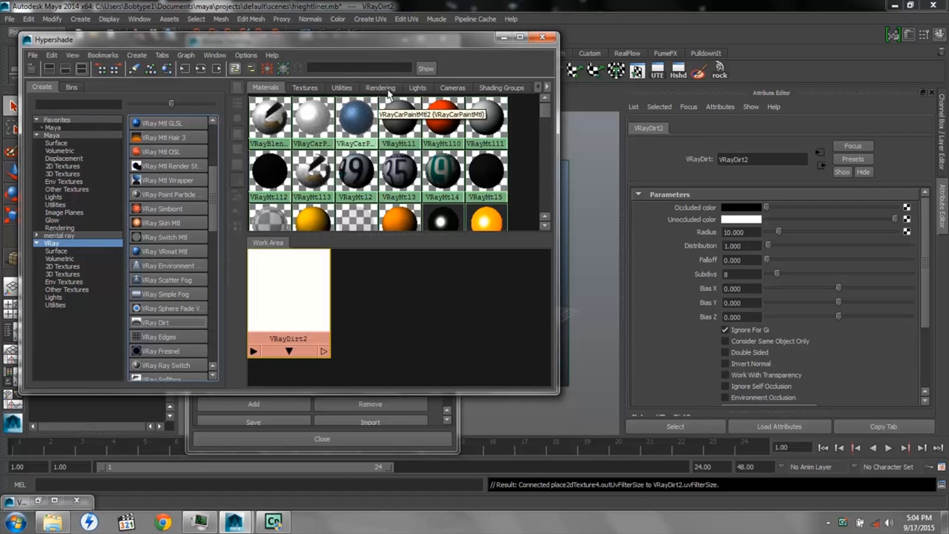
pyautogui.click(458, 406)
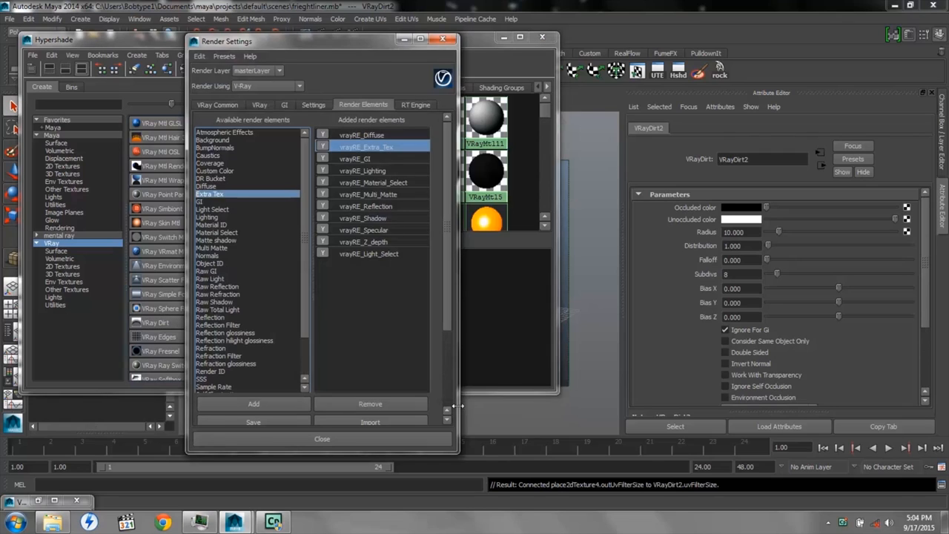
# Connect the VRayDirt2 texture to the Texture attribute of vrayRE_Extra_Tex and minimize Hypershade
pyautogui.click(372, 148)
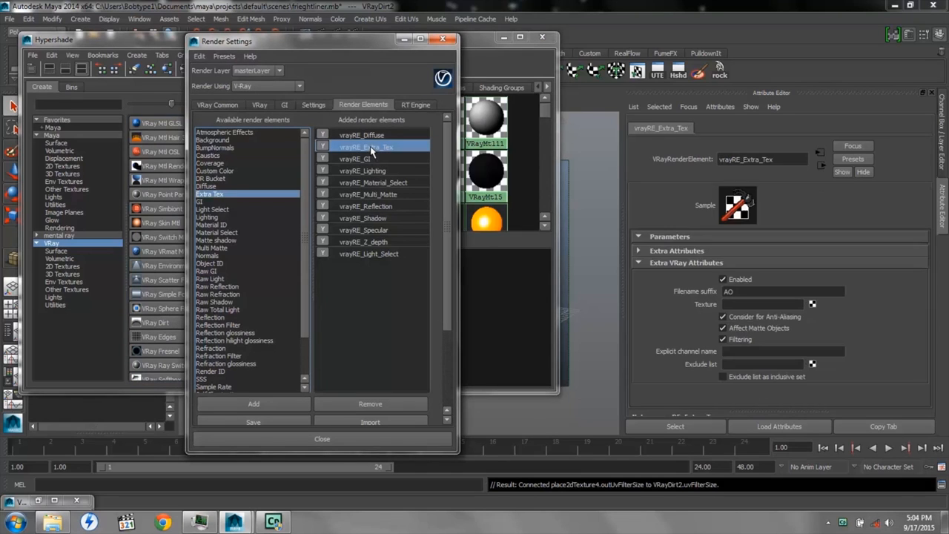
pyautogui.click(475, 39)
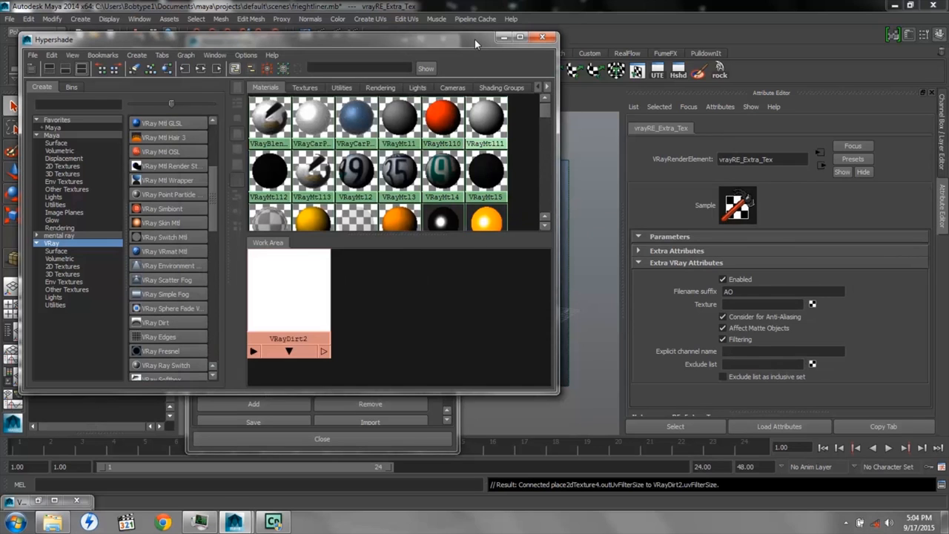
pyautogui.moveTo(289, 298); pyautogui.dragTo(700, 305, button='middle')
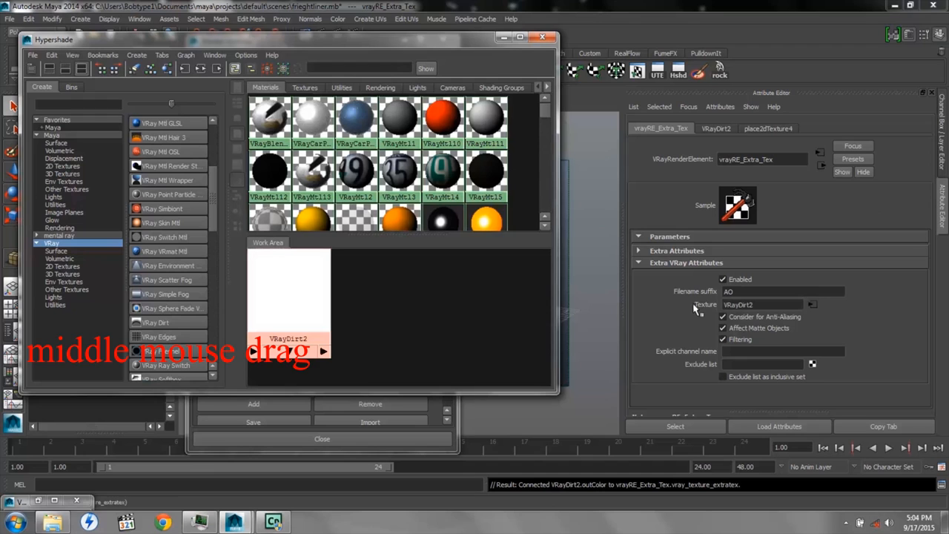
pyautogui.click(502, 38)
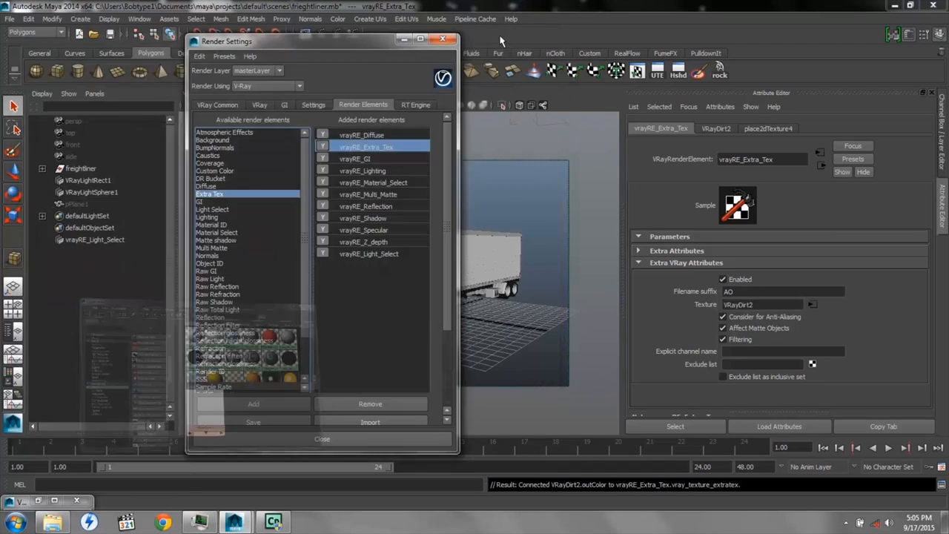
# View the AO_VRayDirt1 pass in the V-Ray frame buffer, and minimize the frame buffer and render settings
pyautogui.click(38, 502)
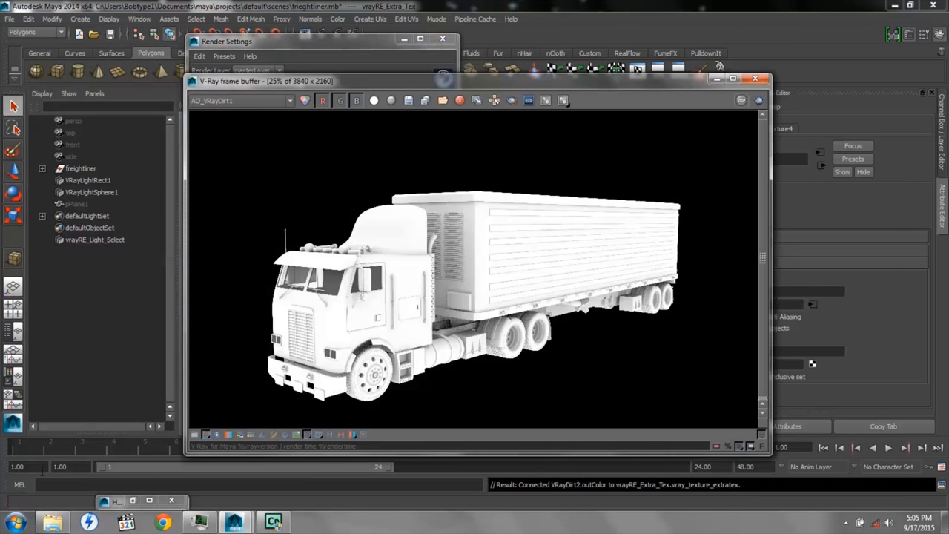
pyautogui.click(290, 101)
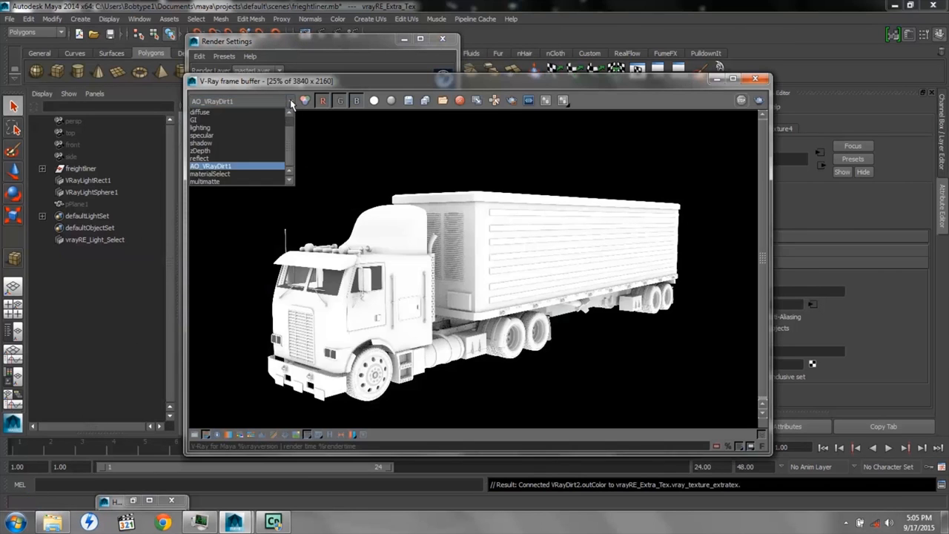
pyautogui.click(233, 167)
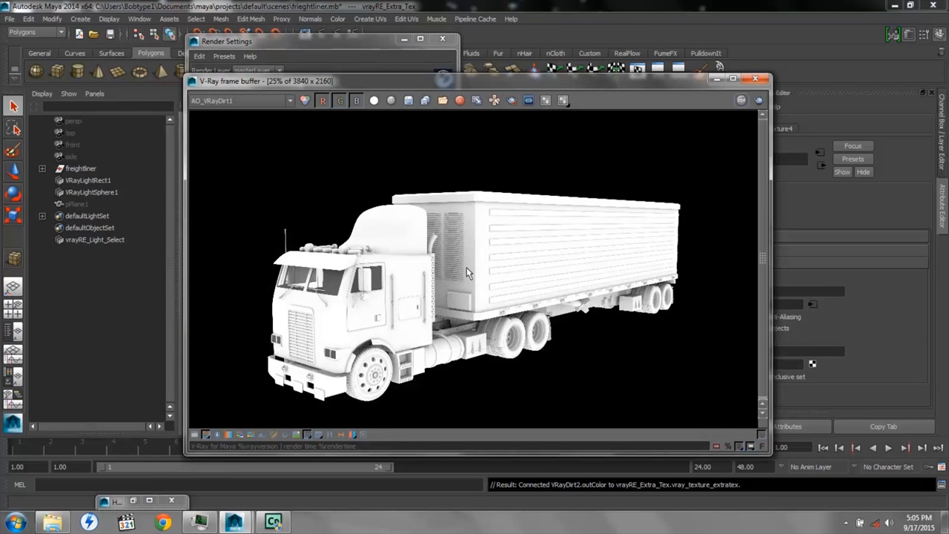
pyautogui.click(716, 79)
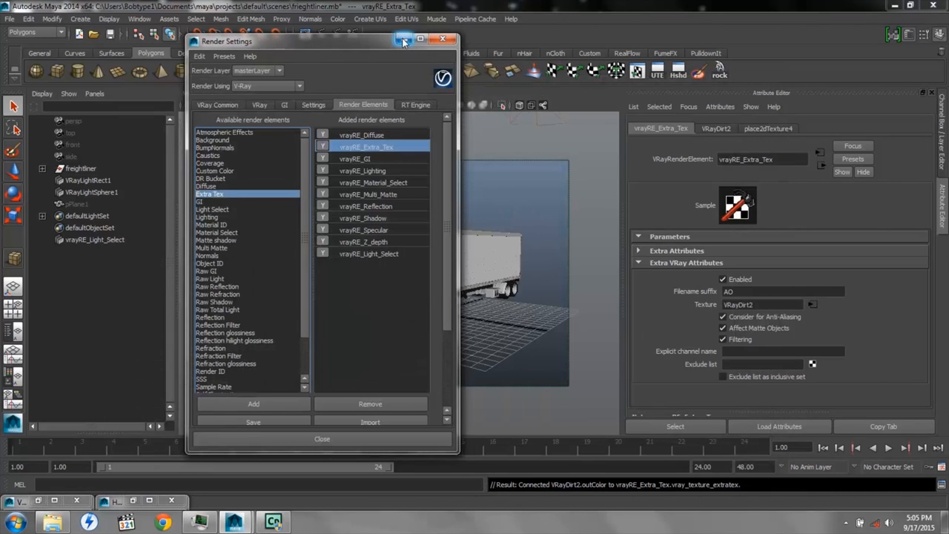
pyautogui.click(403, 40)
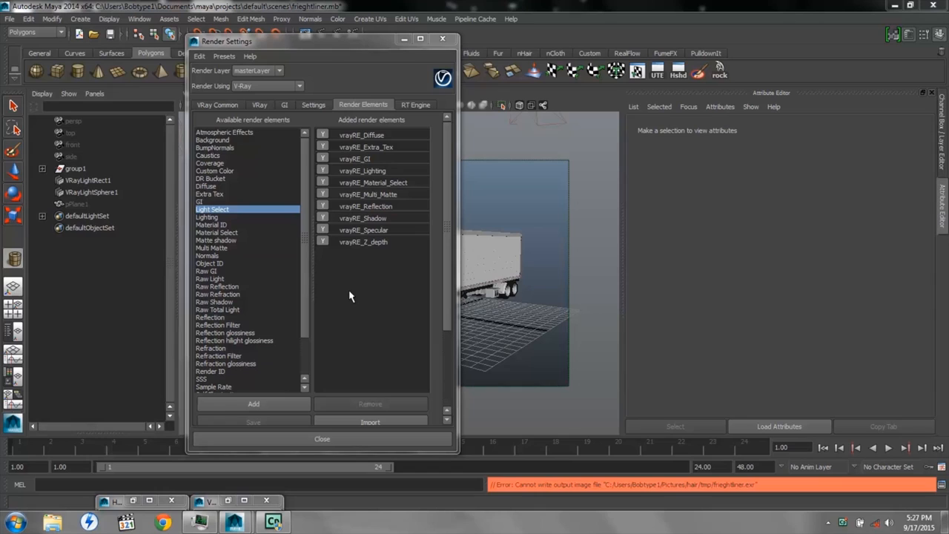
# Add a Light Select render element and rename it vrayRE_rect_lite
pyautogui.doubleClick(223, 211)
pyautogui.click(261, 407)
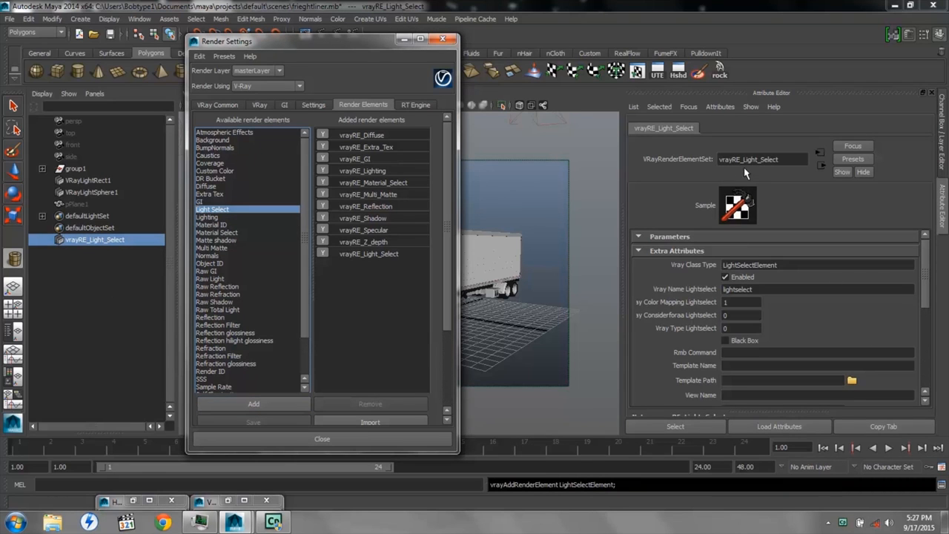
pyautogui.moveTo(744, 159); pyautogui.dragTo(796, 159)
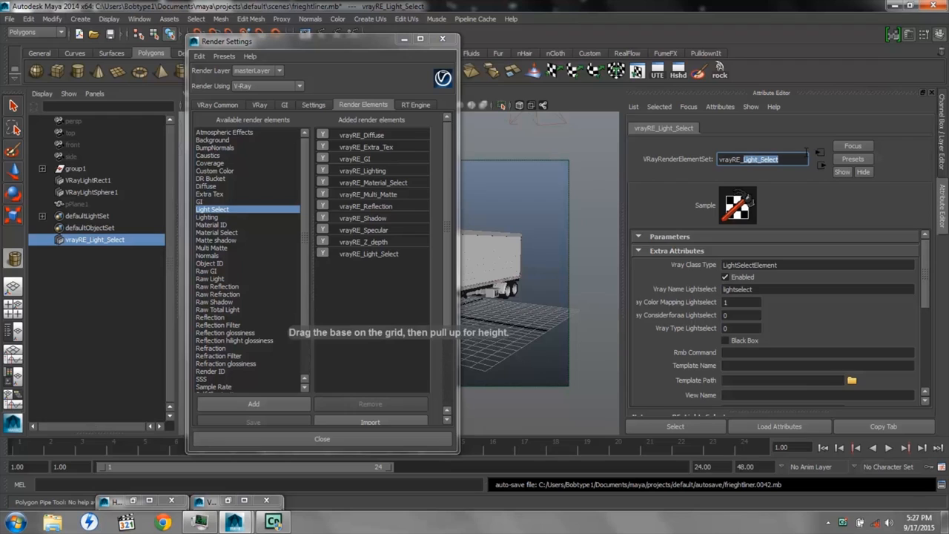
pyautogui.write('re')
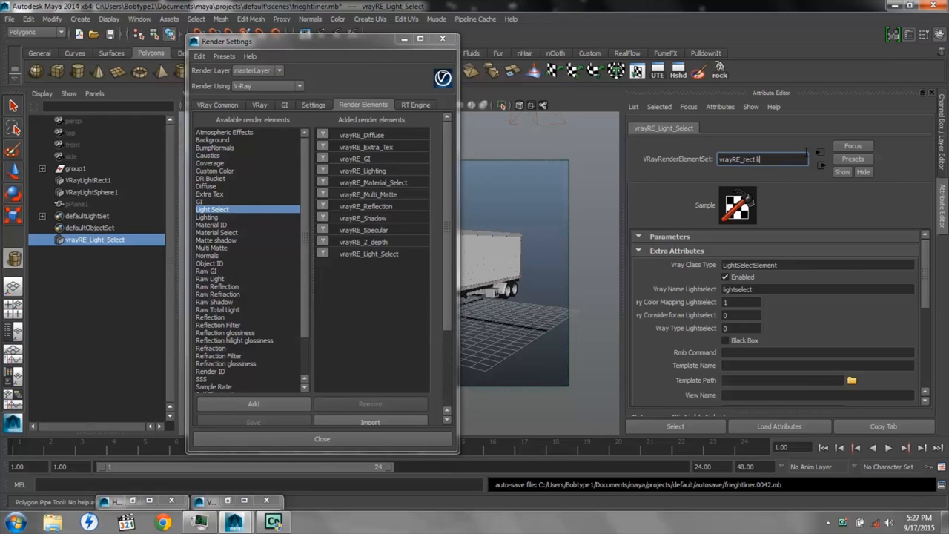
pyautogui.press('Return')
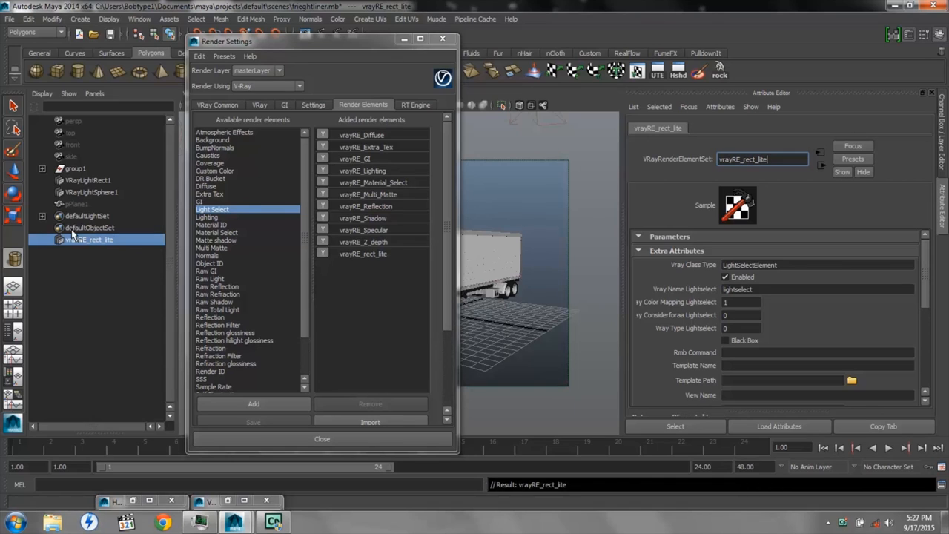
# Add VRayLightRect1 to the vrayRE_rect_lite set in the Outliner and expand the set
pyautogui.click(74, 169)
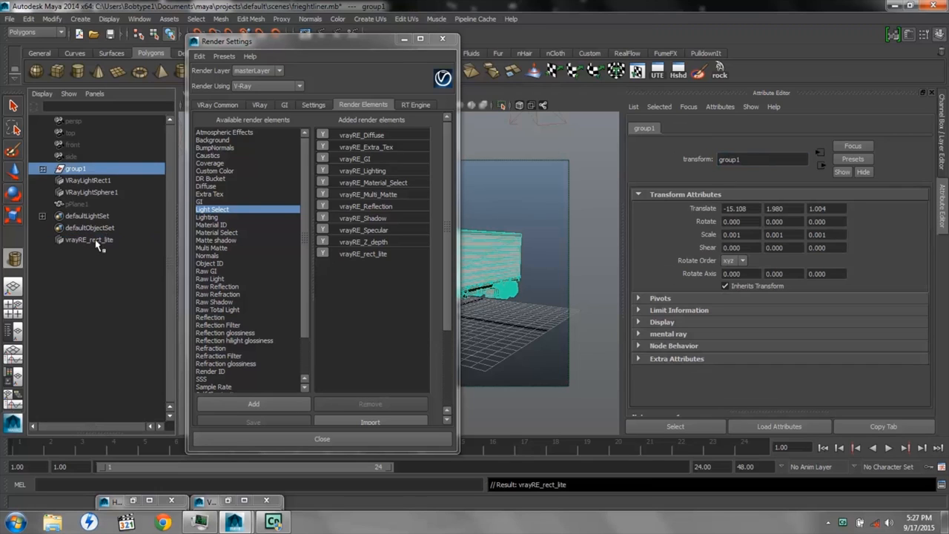
pyautogui.click(84, 182)
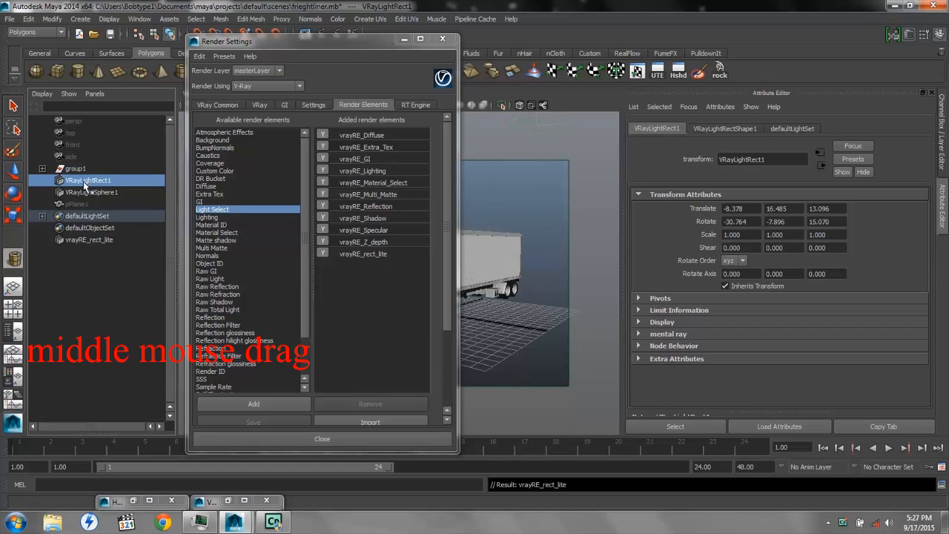
pyautogui.moveTo(83, 185); pyautogui.dragTo(82, 245, button='middle')
pyautogui.click(42, 241)
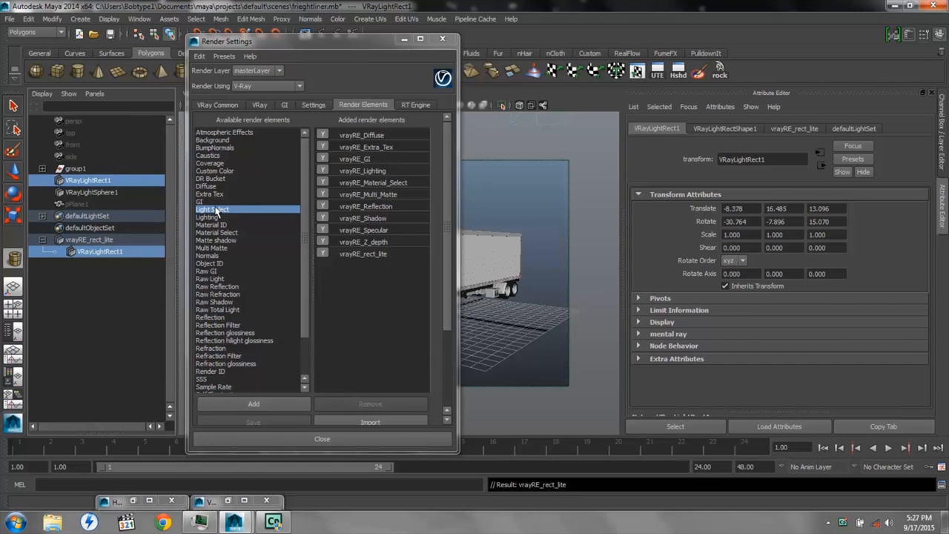
# Add a second Light Select render element and rename it vrayRE_sphere_lite
pyautogui.click(253, 404)
pyautogui.click(373, 256)
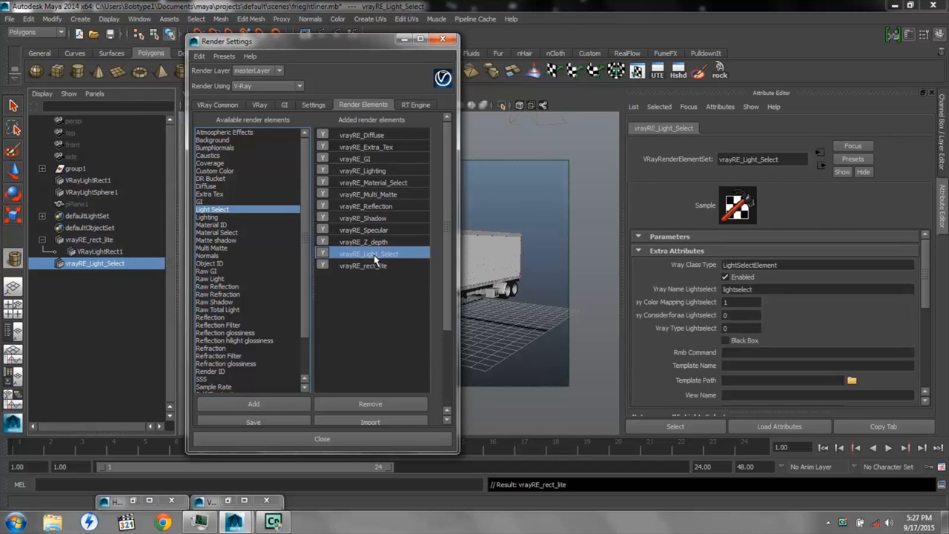
pyautogui.moveTo(743, 158); pyautogui.dragTo(778, 159)
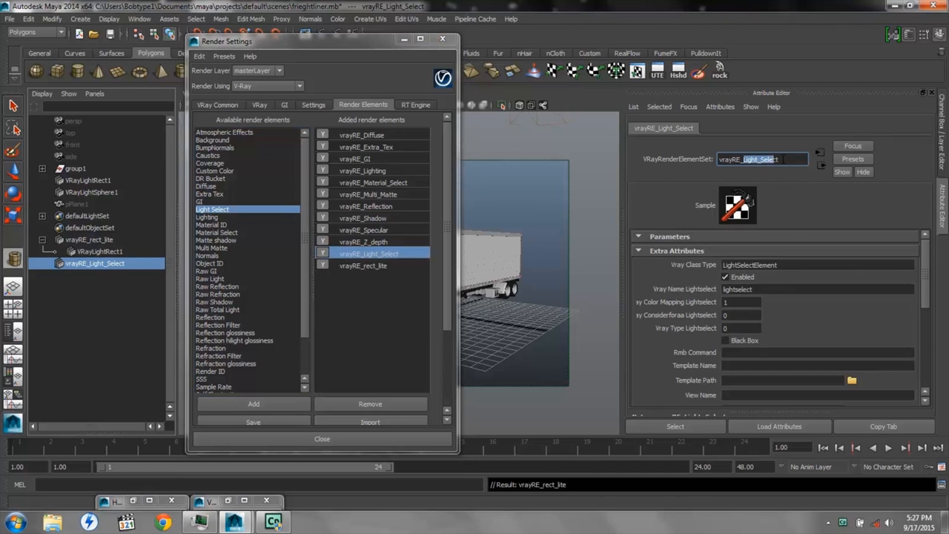
pyautogui.write('sh')
pyautogui.write('pere l')
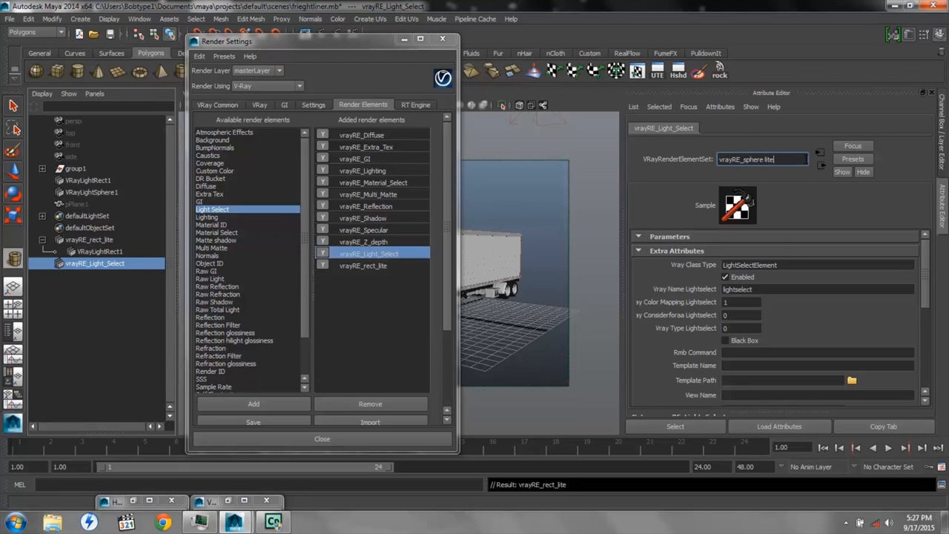
pyautogui.press('Return')
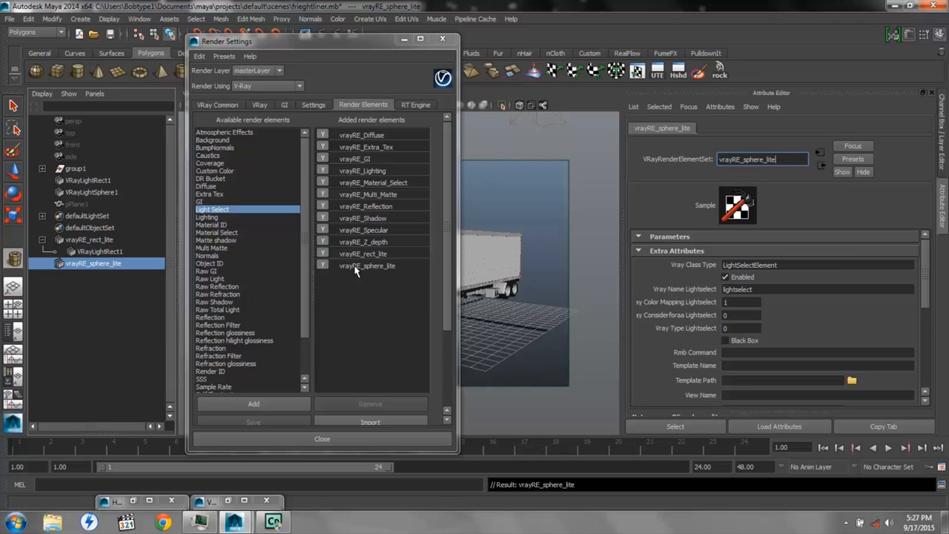
# Add VRayLightSphere1 to the vrayRE_sphere_lite set in the Outliner and expand the set
pyautogui.click(89, 193)
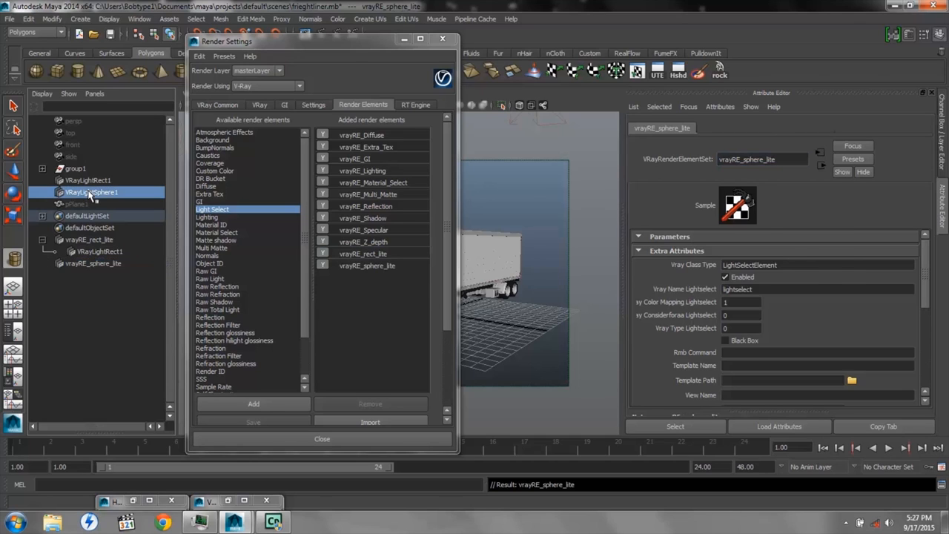
pyautogui.moveTo(89, 195); pyautogui.dragTo(83, 264, button='middle')
pyautogui.click(43, 264)
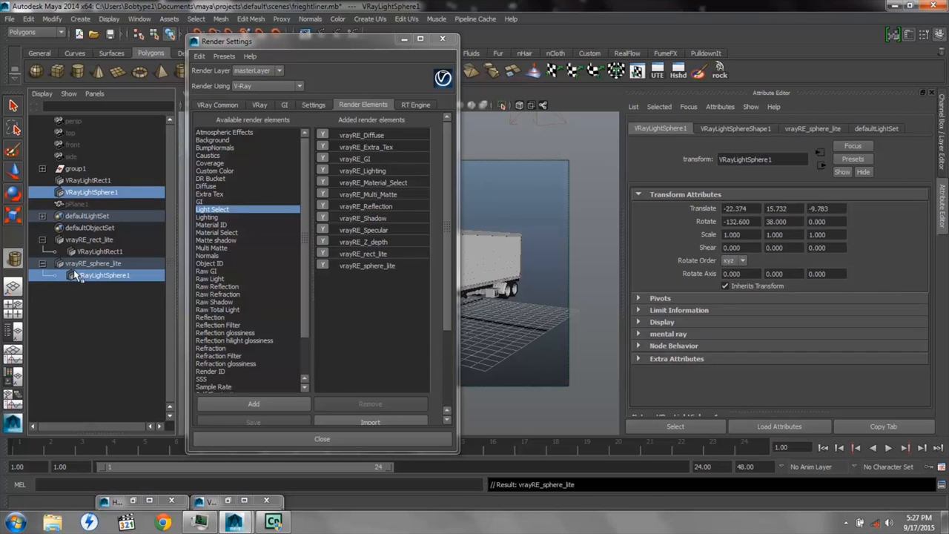
# Minimize the render settings and view the rect lite and lightselect passes in the V-Ray frame buffer
pyautogui.click(401, 39)
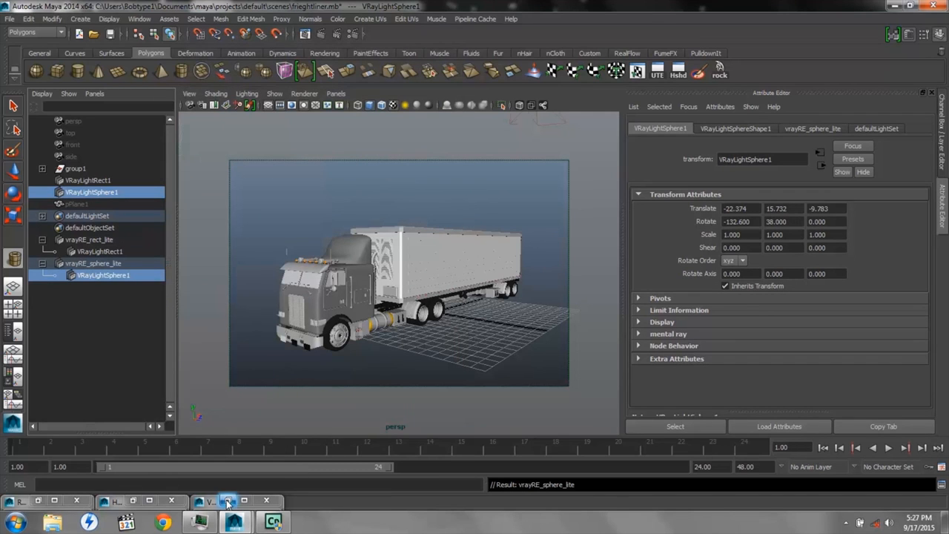
pyautogui.click(228, 503)
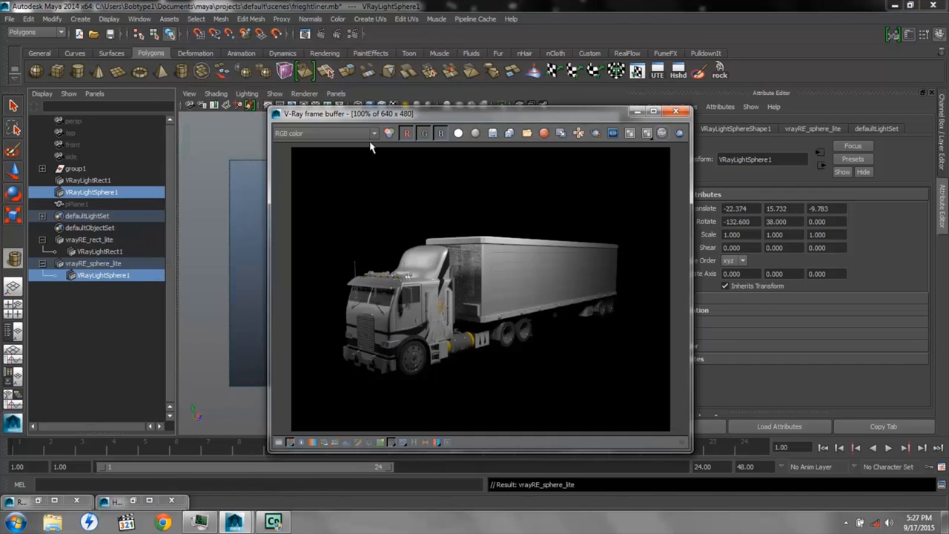
pyautogui.click(374, 134)
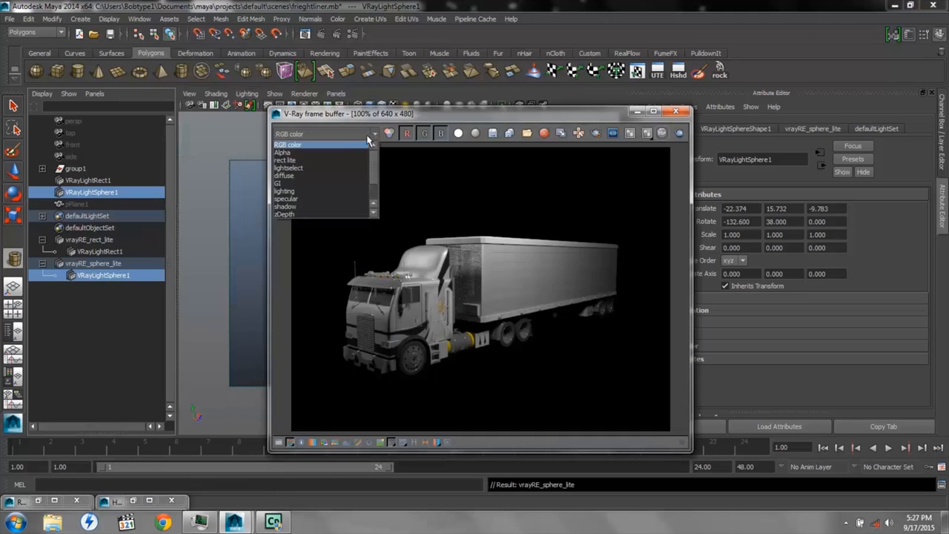
pyautogui.click(334, 162)
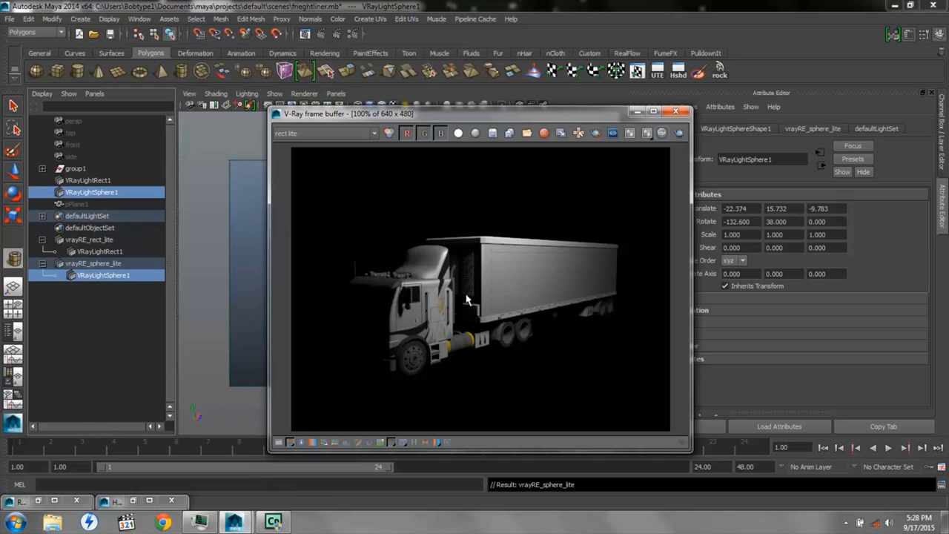
pyautogui.click(375, 134)
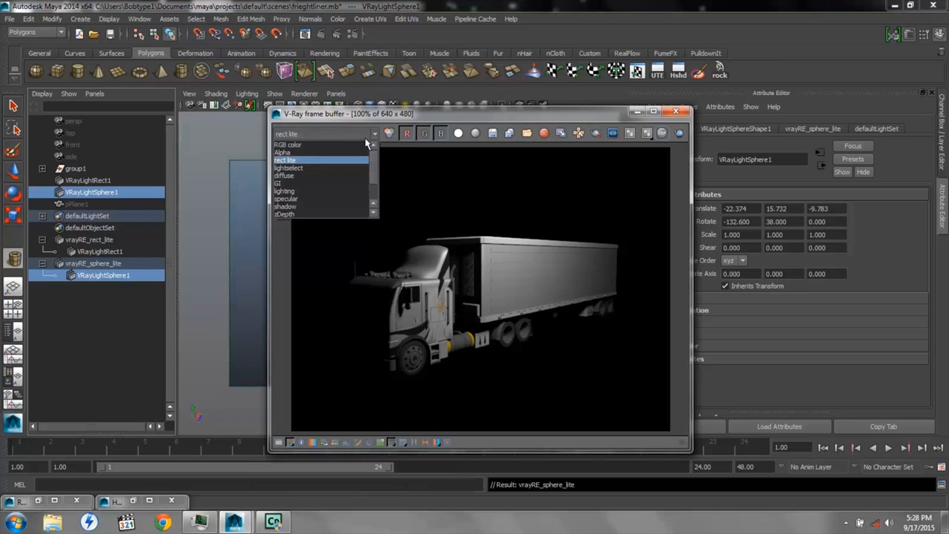
pyautogui.click(313, 170)
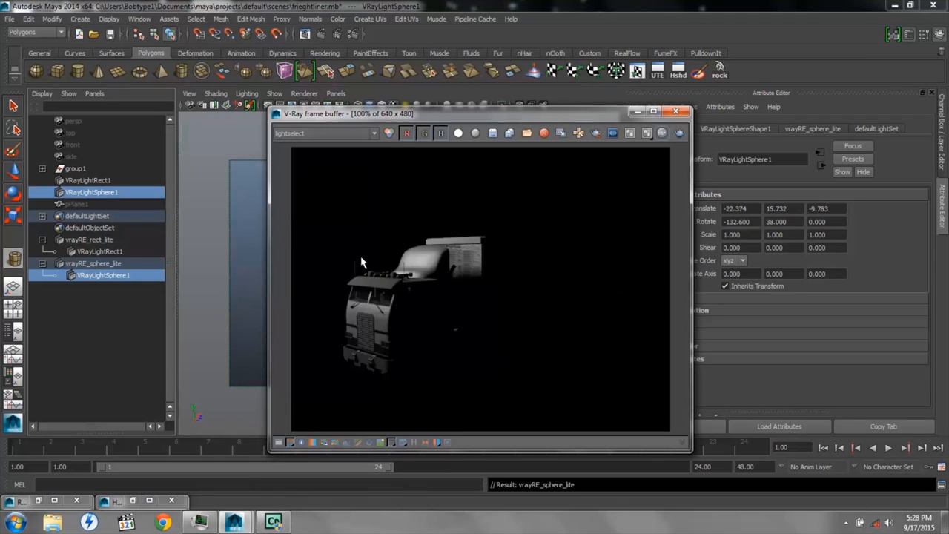
# Inspect the vrayRE_Lighting element's attributes and view the lighting pass in the V-Ray frame buffer
pyautogui.click(38, 500)
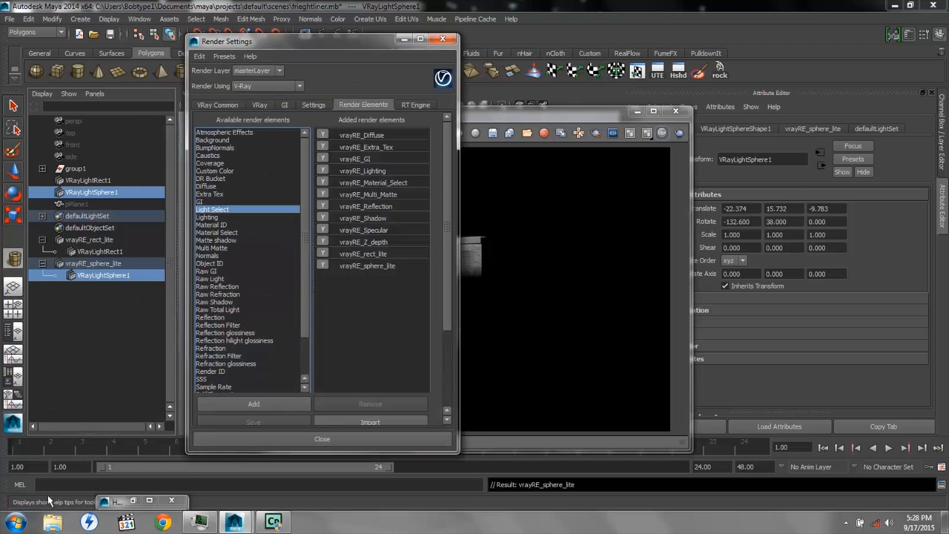
pyautogui.click(377, 171)
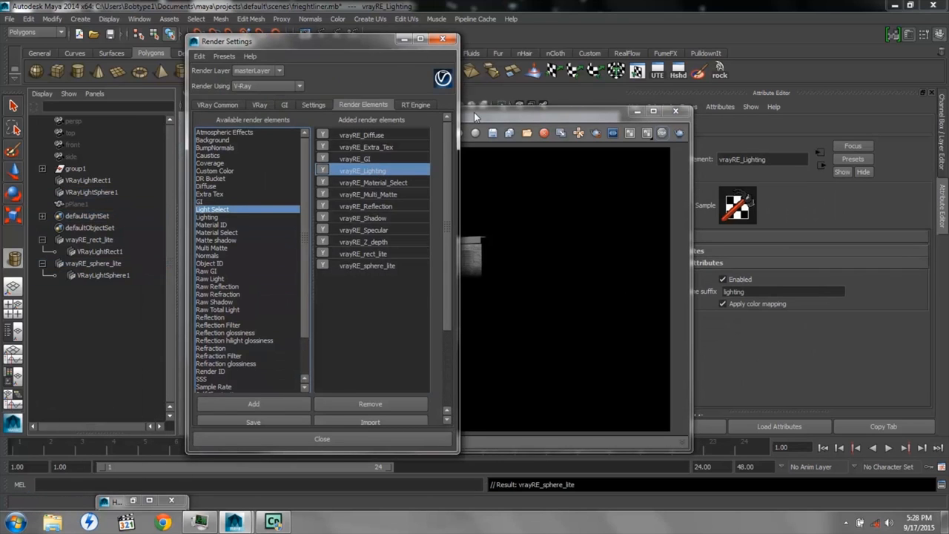
pyautogui.click(474, 112)
pyautogui.click(374, 135)
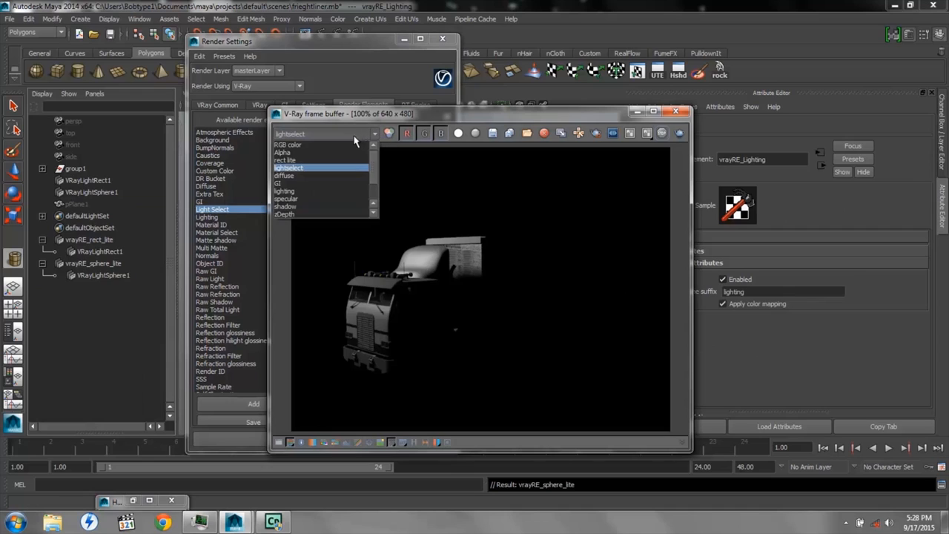
pyautogui.click(307, 192)
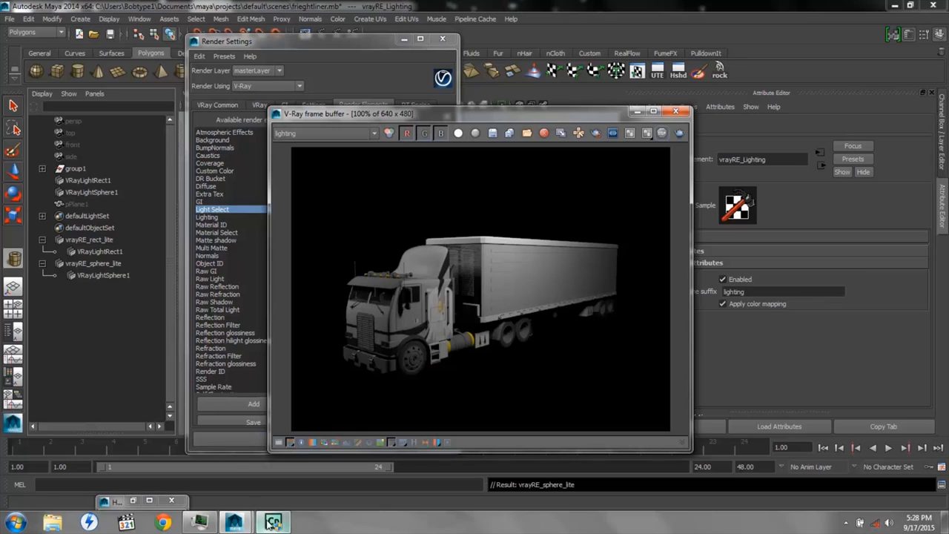
# Review the exr (multichannel) image format in the V-Ray common render settings and examine its OpenEXR output options
pyautogui.moveTo(273, 523)
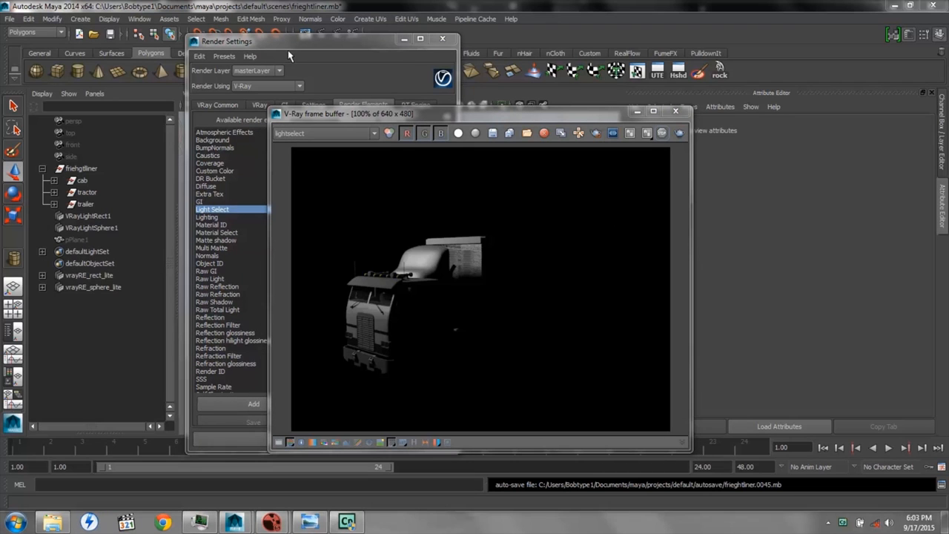
pyautogui.click(284, 38)
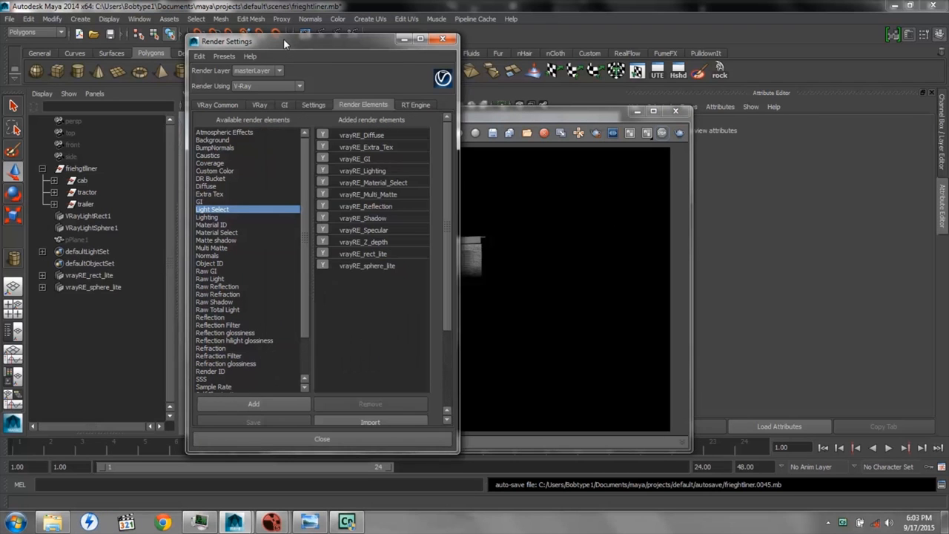
pyautogui.click(219, 105)
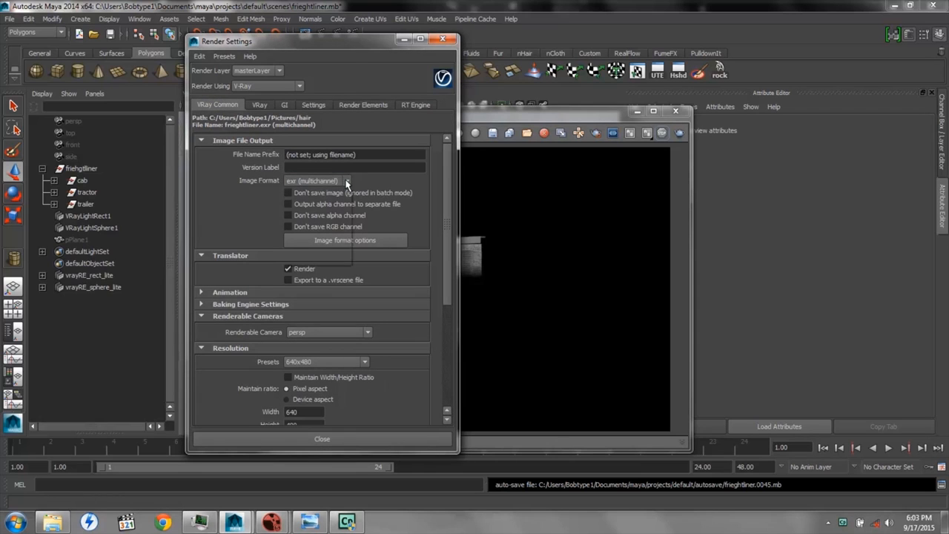
pyautogui.click(345, 181)
pyautogui.click(324, 230)
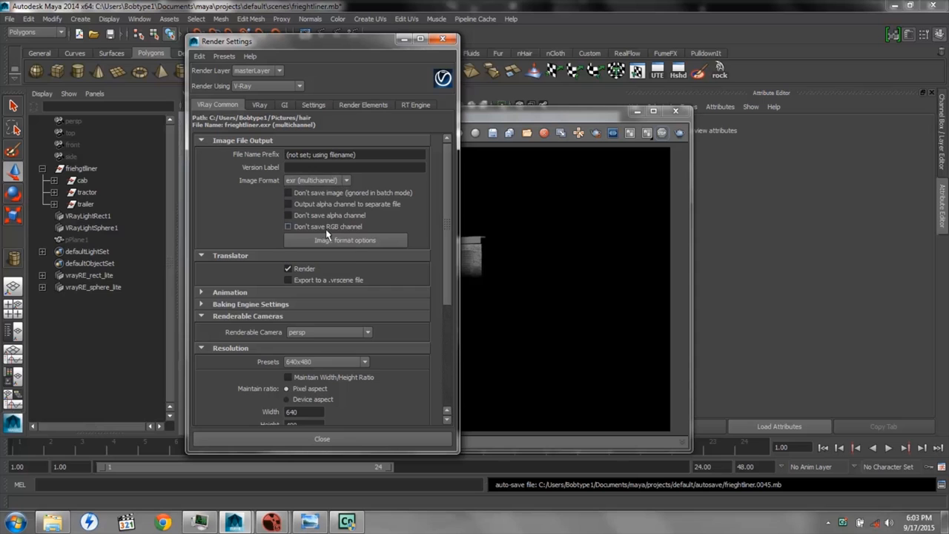
pyautogui.click(335, 240)
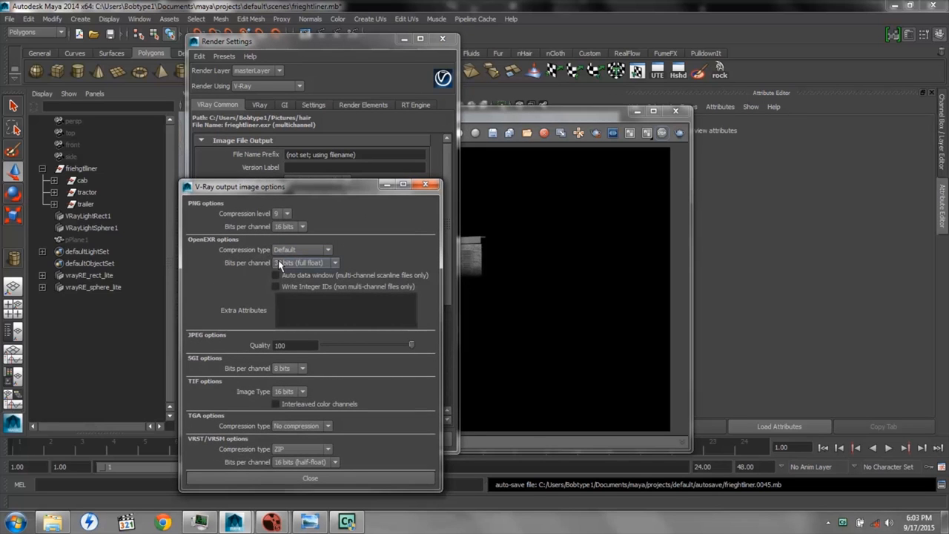
pyautogui.click(426, 186)
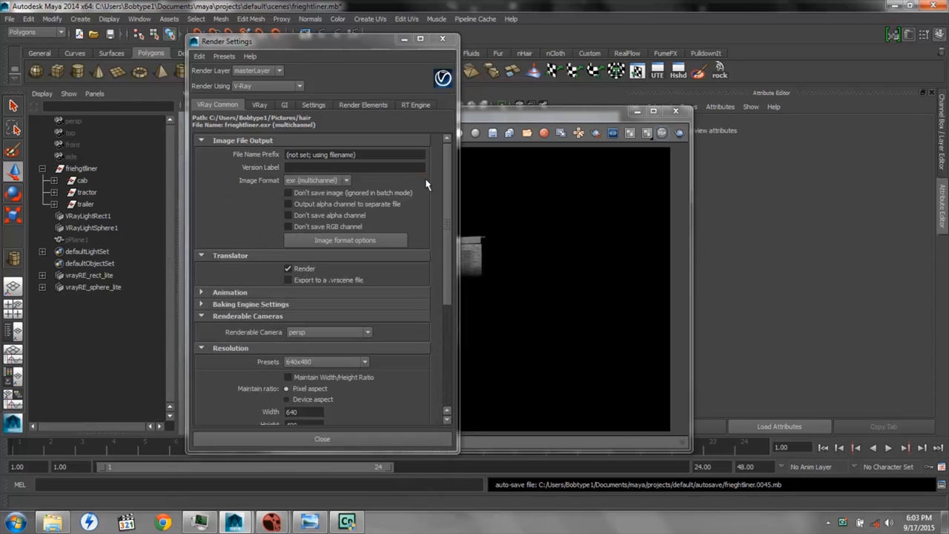
# Examine the project image directory settings and the folder browser for the Images location, and close both
pyautogui.click(199, 58)
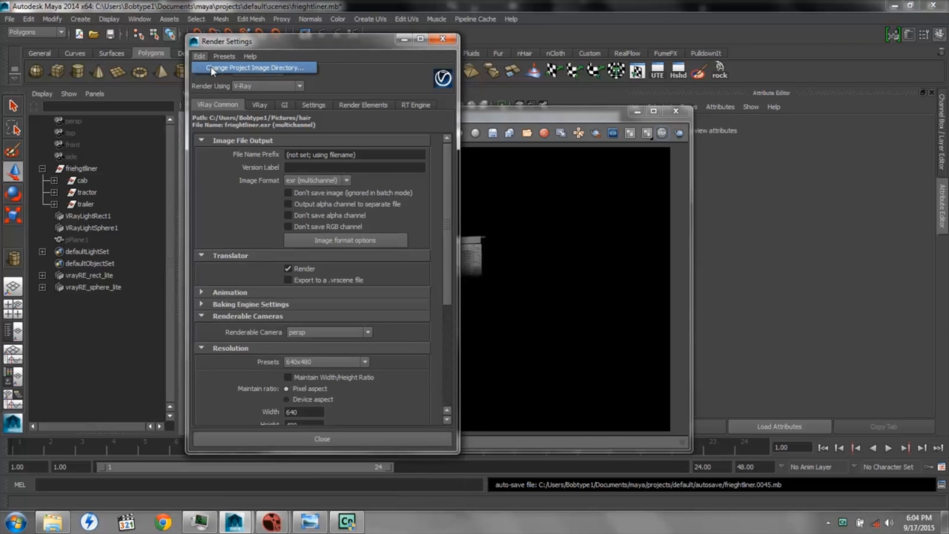
pyautogui.click(211, 66)
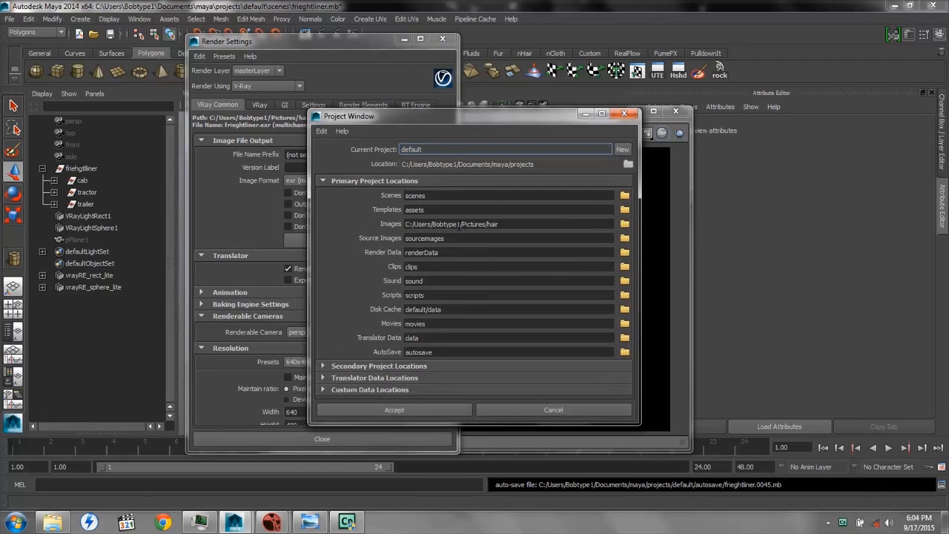
pyautogui.click(625, 223)
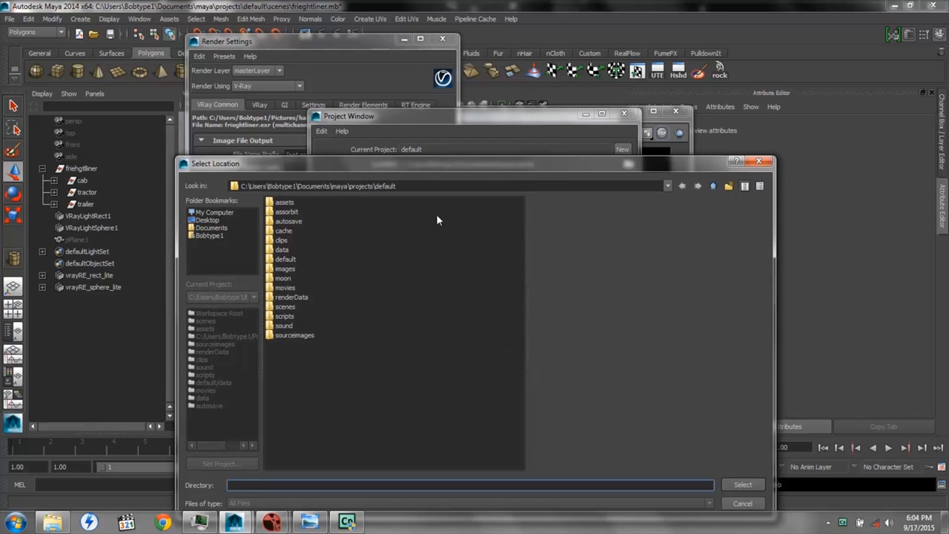
pyautogui.click(758, 161)
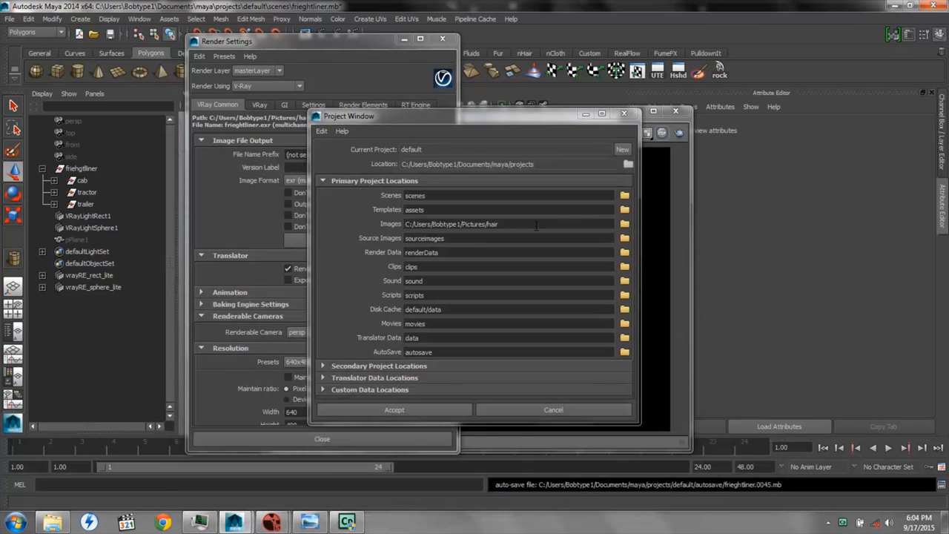
pyautogui.click(623, 113)
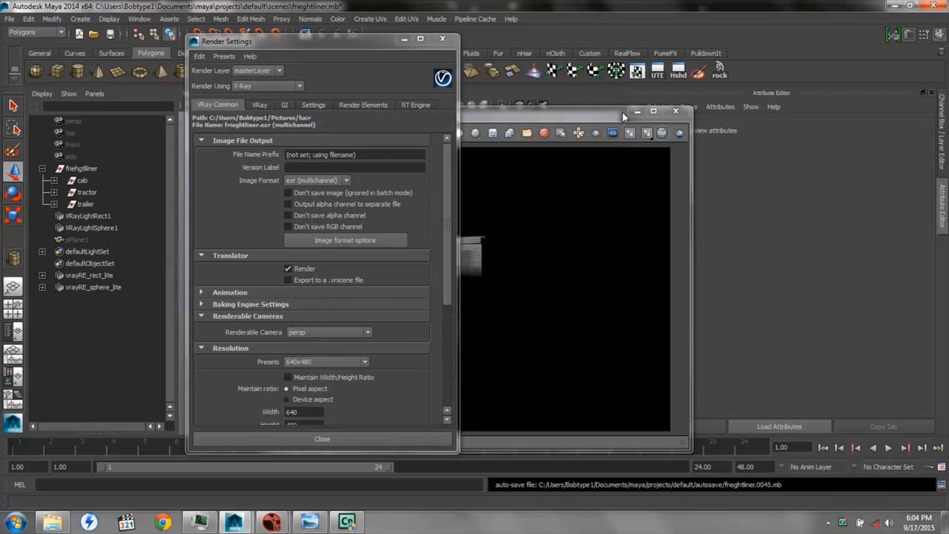
# Try to save the frame buffer image to the Pictures folder in OpenEXR format with the file name truck.exr
pyautogui.click(520, 113)
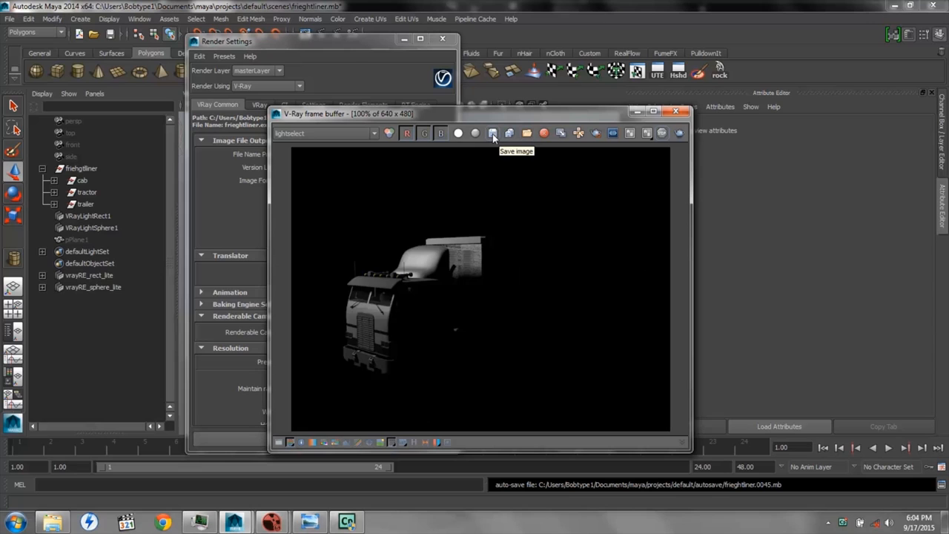
pyautogui.click(493, 133)
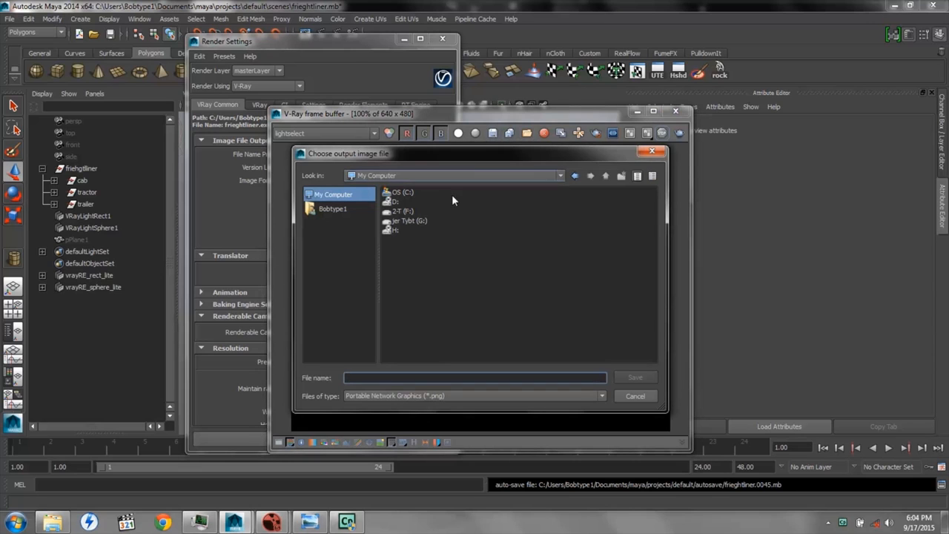
pyautogui.click(333, 209)
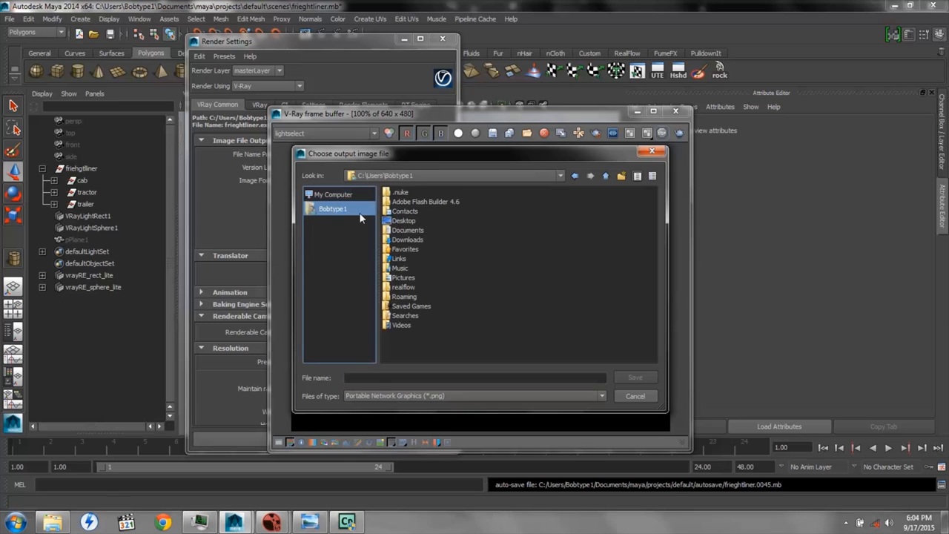
pyautogui.doubleClick(407, 277)
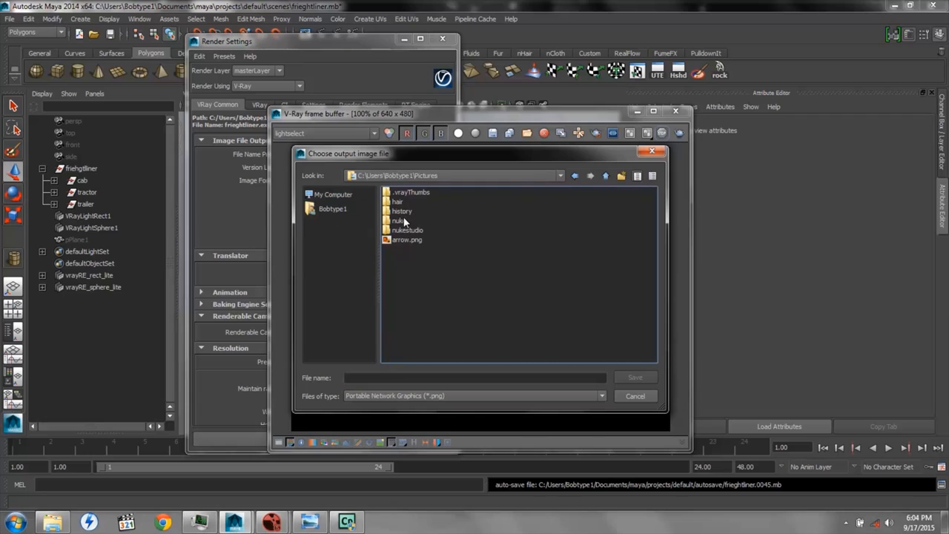
pyautogui.click(418, 395)
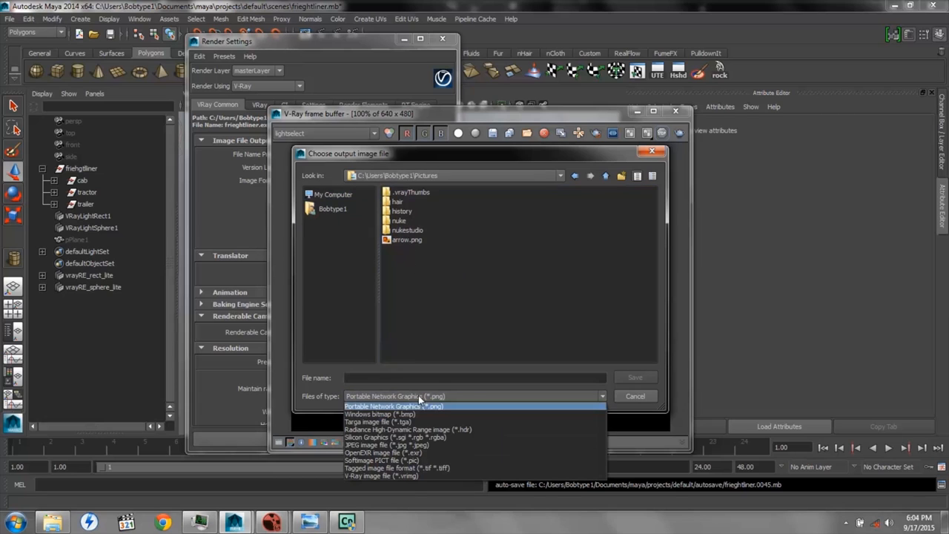
pyautogui.click(419, 453)
pyautogui.click(406, 250)
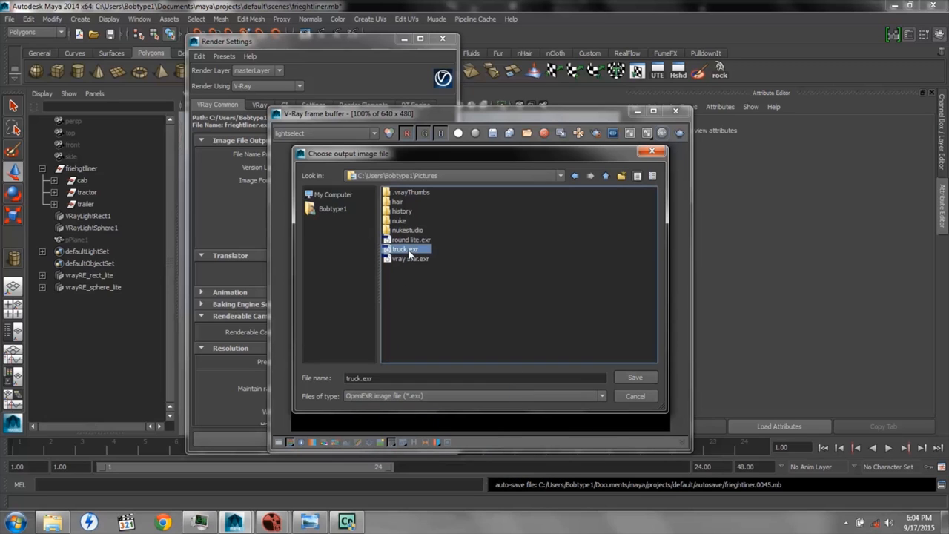
pyautogui.click(636, 396)
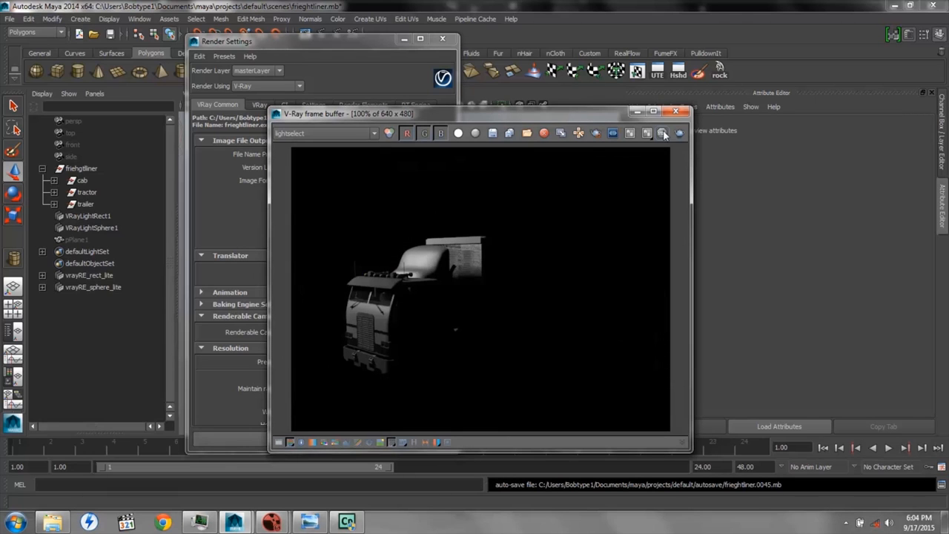
# Switch to Nuke Studio to view the truck composite's node graph, and examine the layer contact sheet in truck.jpg
pyautogui.moveTo(271, 522)
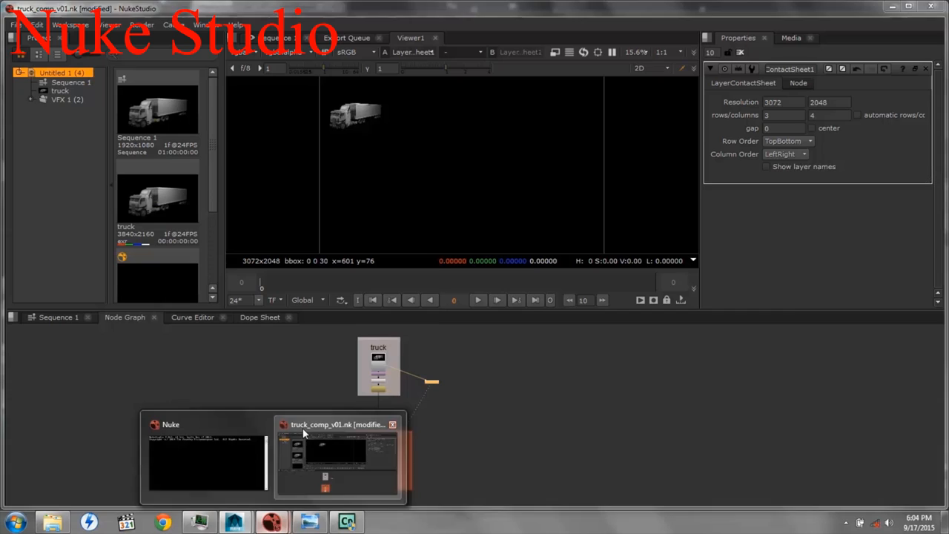
pyautogui.click(303, 434)
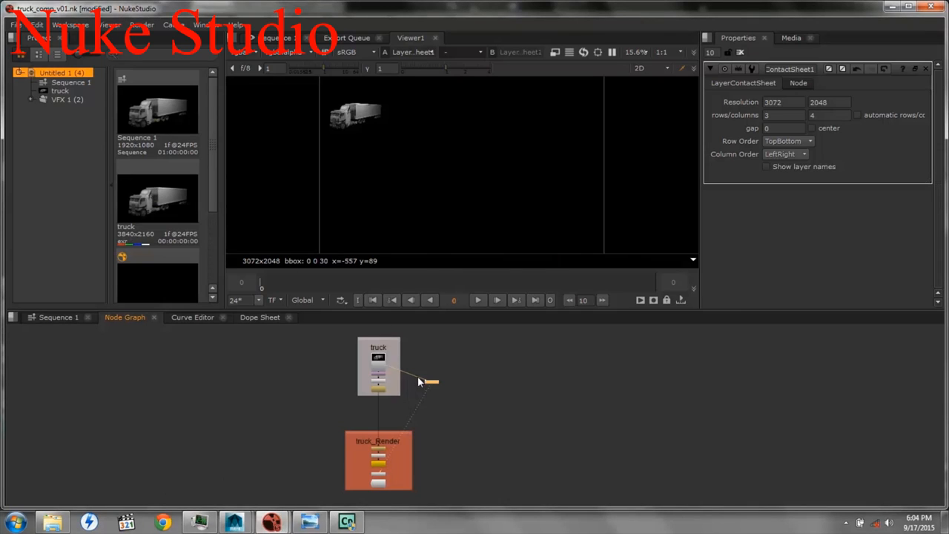
pyautogui.moveTo(432, 386); pyautogui.dragTo(430, 366)
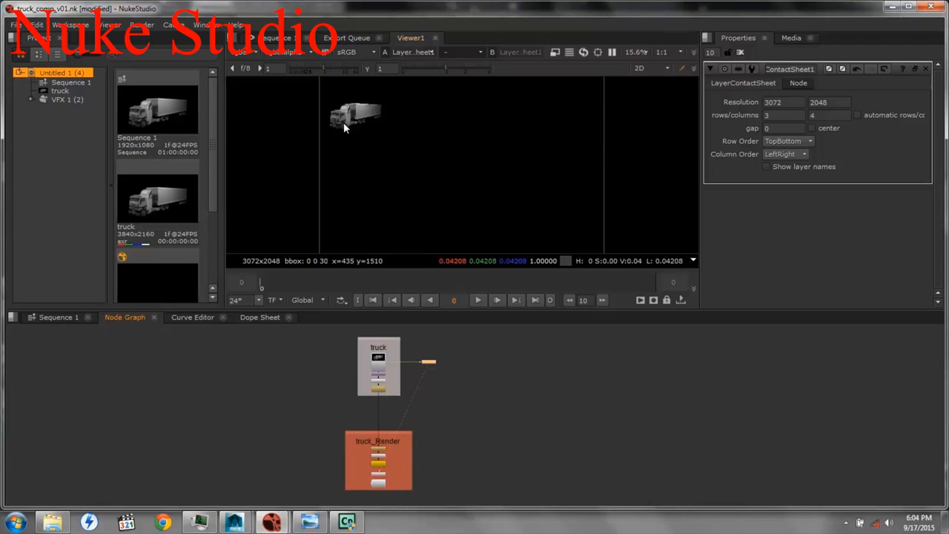
pyautogui.click(309, 521)
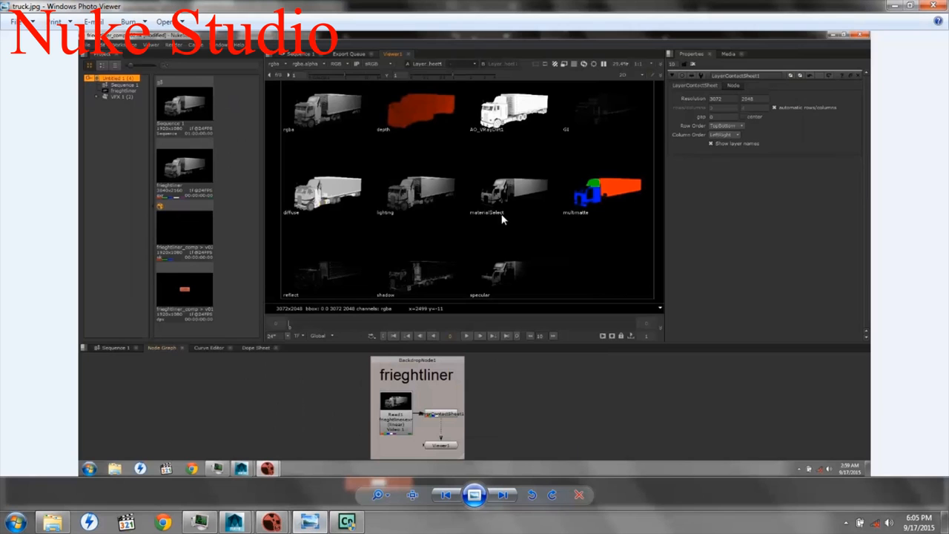
pyautogui.click(895, 7)
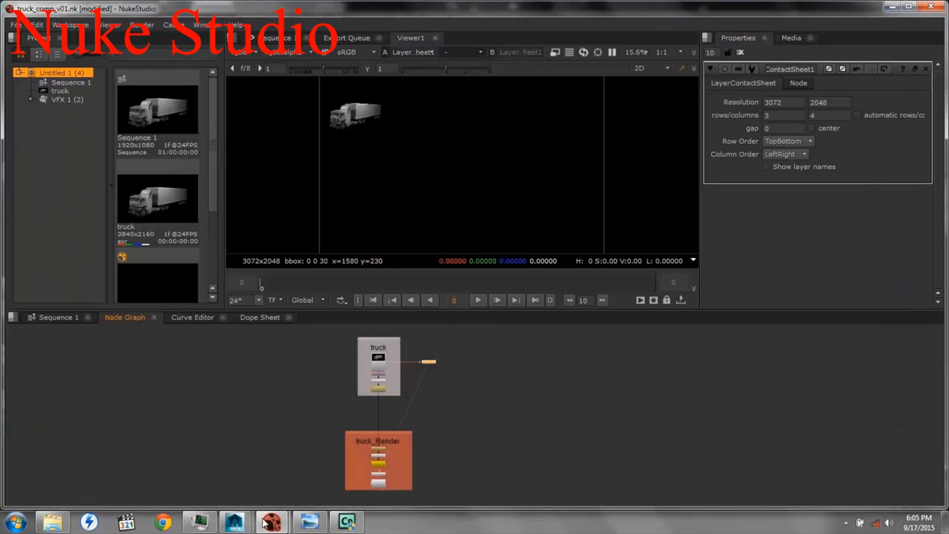
pyautogui.moveTo(235, 523)
pyautogui.click(274, 426)
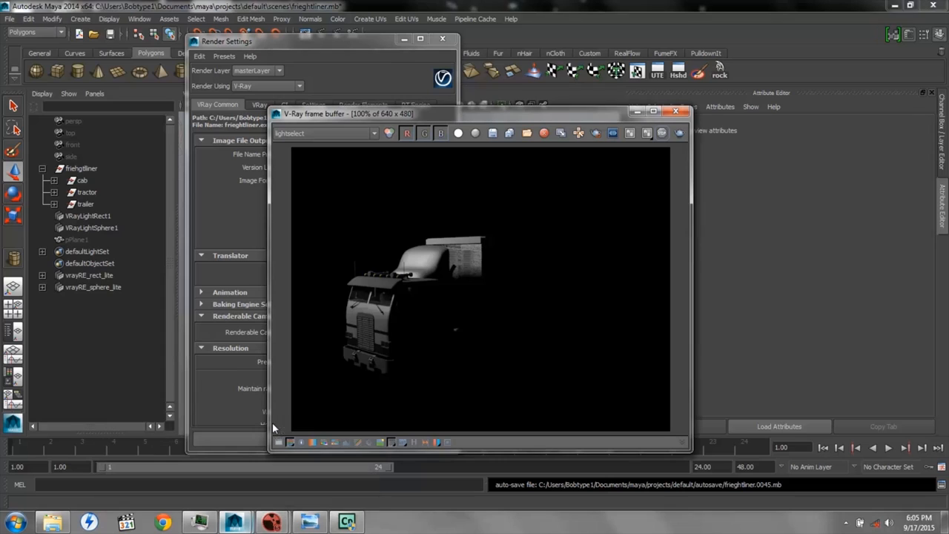
pyautogui.click(493, 133)
pyautogui.moveTo(282, 522)
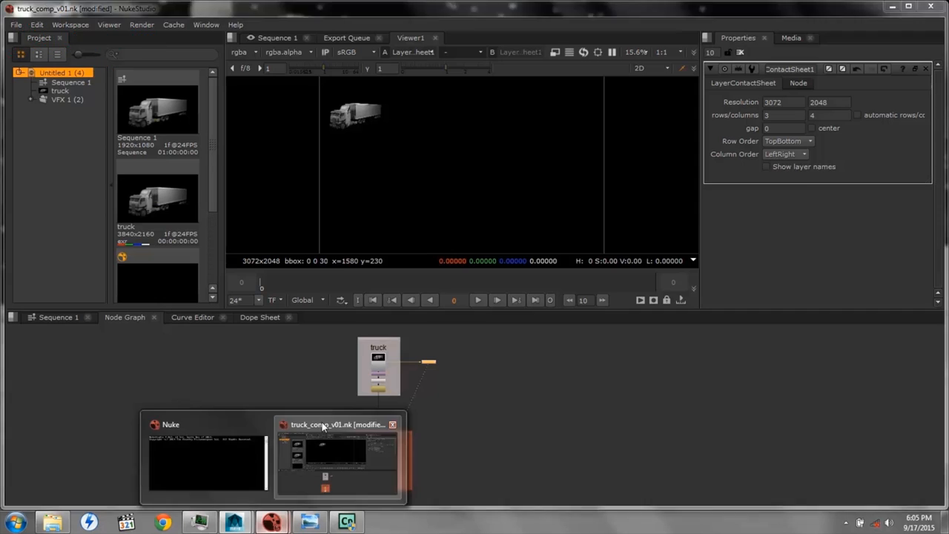
pyautogui.click(323, 427)
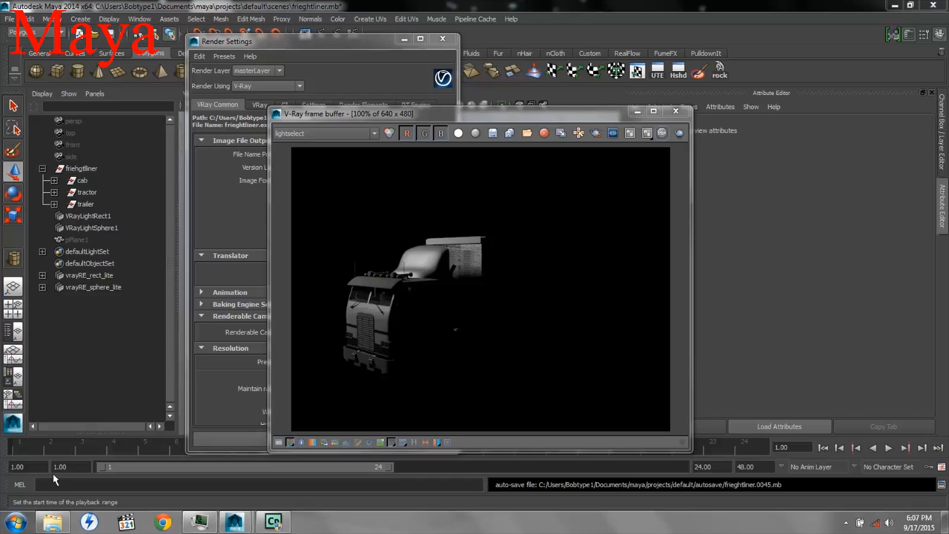
# Launch Nuke Studio and start a new project, discarding the autosaved one
pyautogui.click(15, 524)
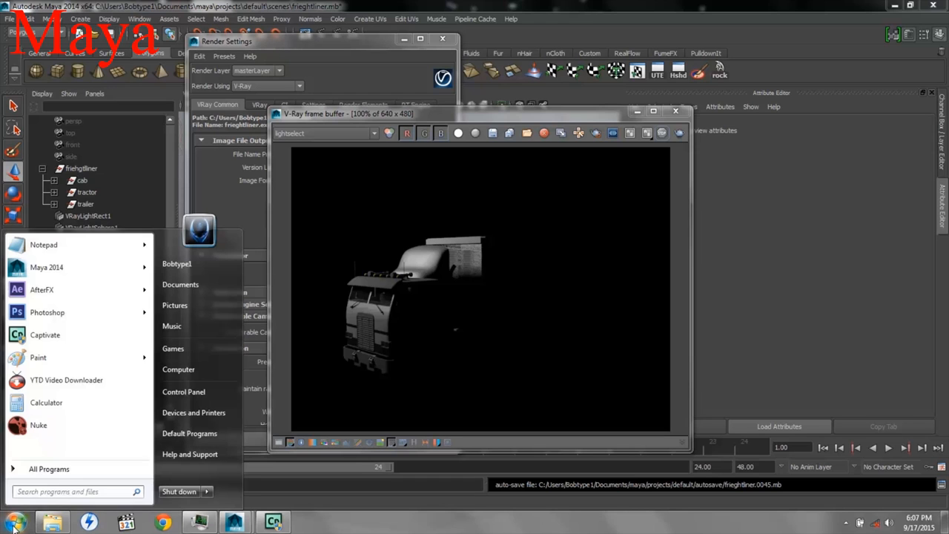
pyautogui.click(33, 428)
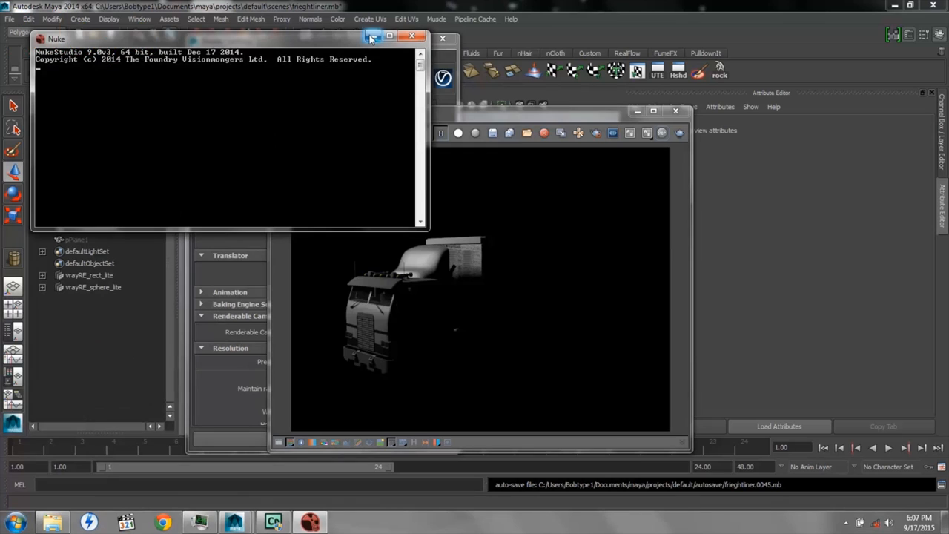
pyautogui.click(373, 36)
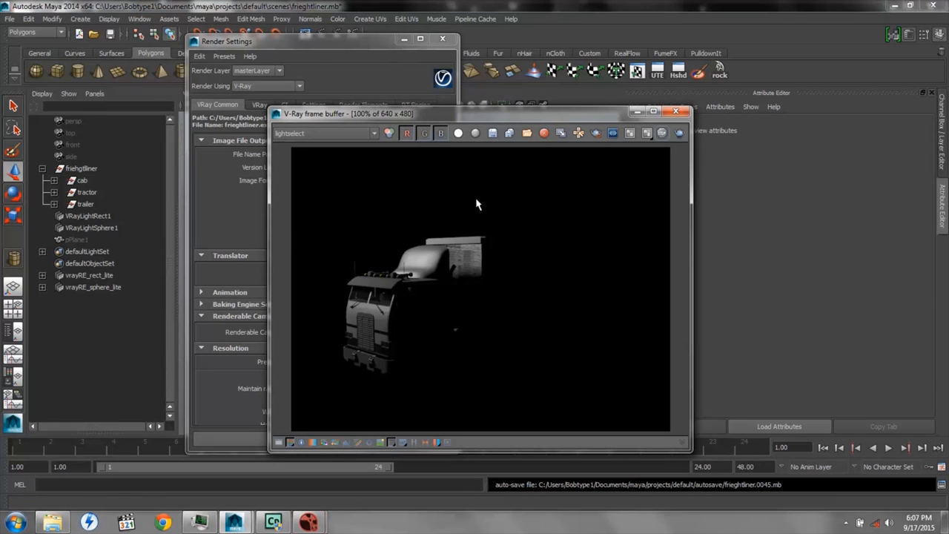
pyautogui.click(308, 523)
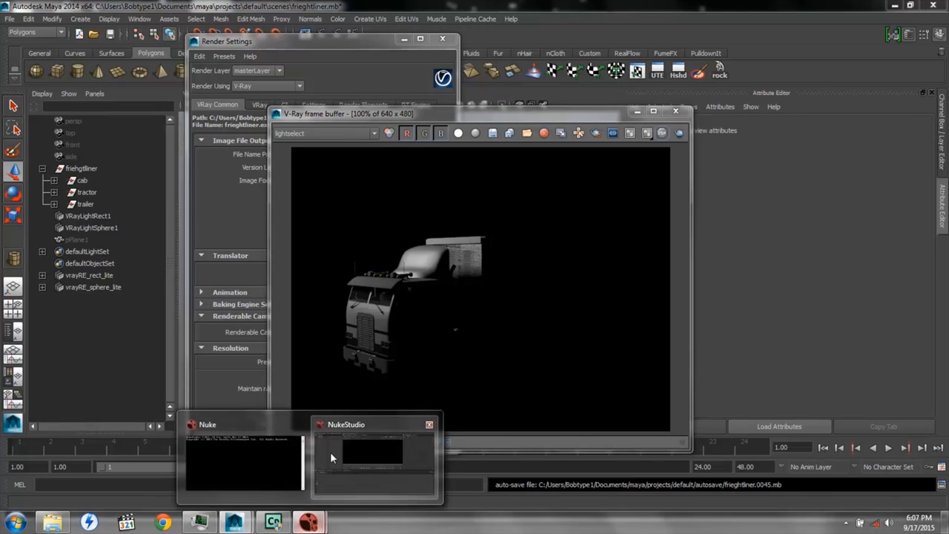
pyautogui.click(338, 426)
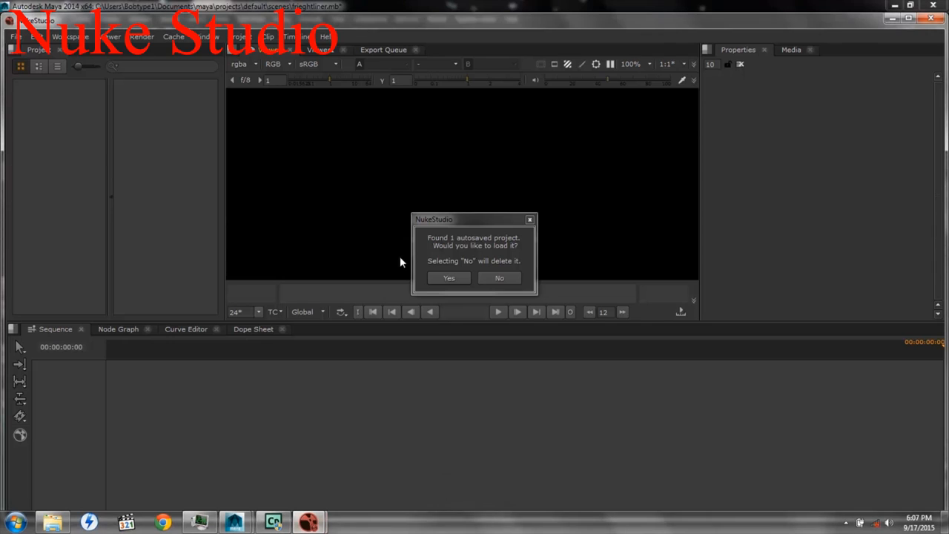
pyautogui.click(511, 278)
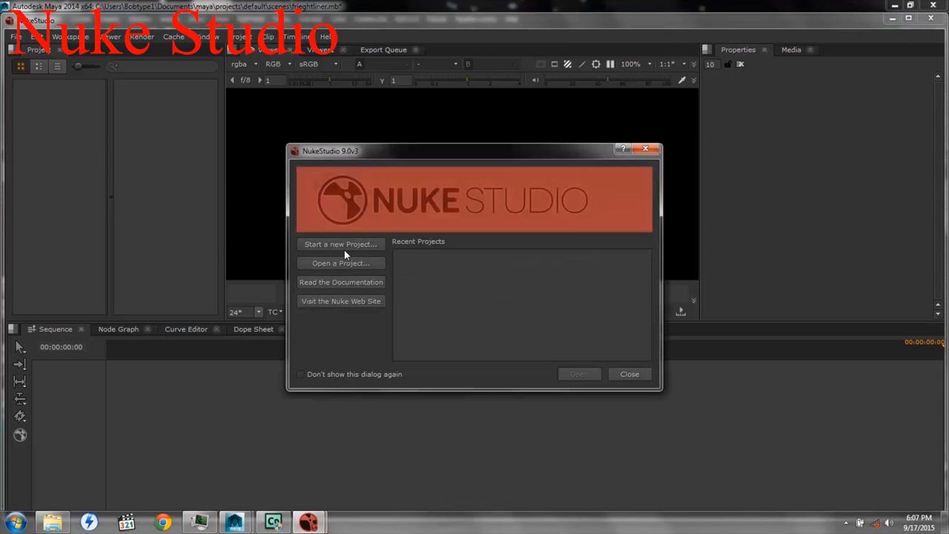
pyautogui.click(328, 247)
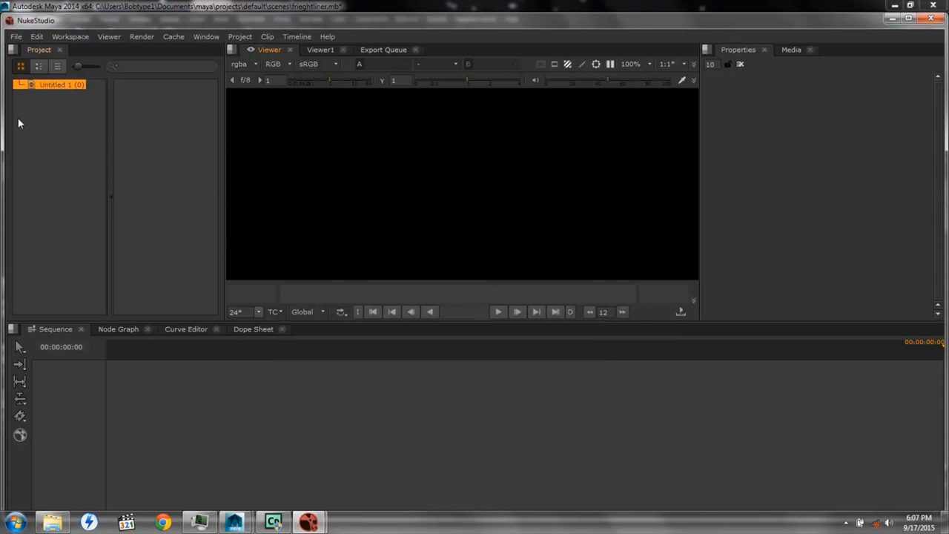
# Start importing files into the new project and browse to the Pictures folder in the user's directory on drive C
pyautogui.rightClick(152, 142)
pyautogui.moveTo(178, 156)
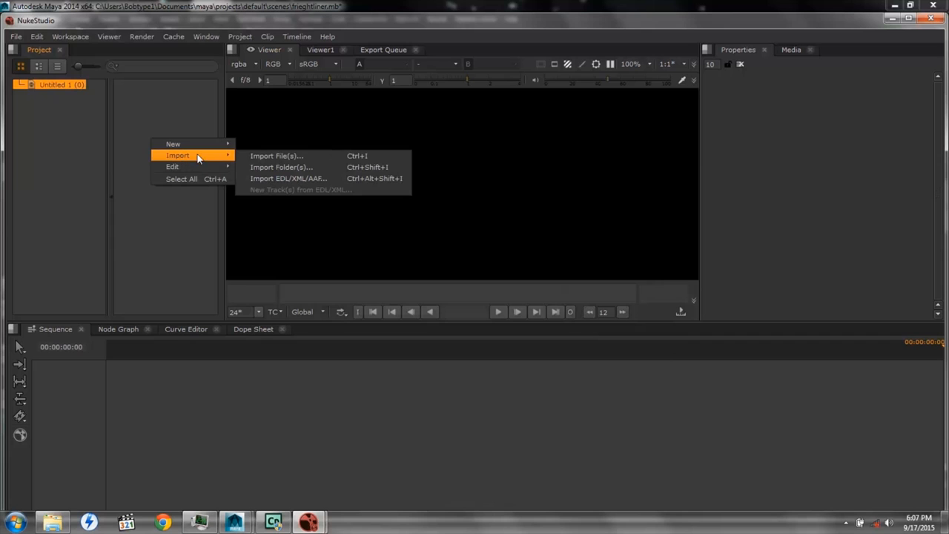
pyautogui.click(263, 157)
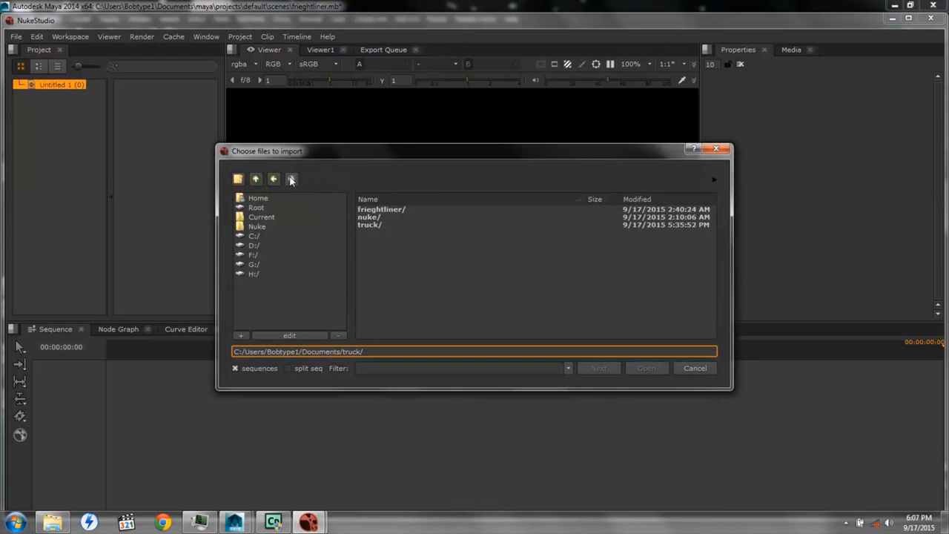
pyautogui.click(253, 236)
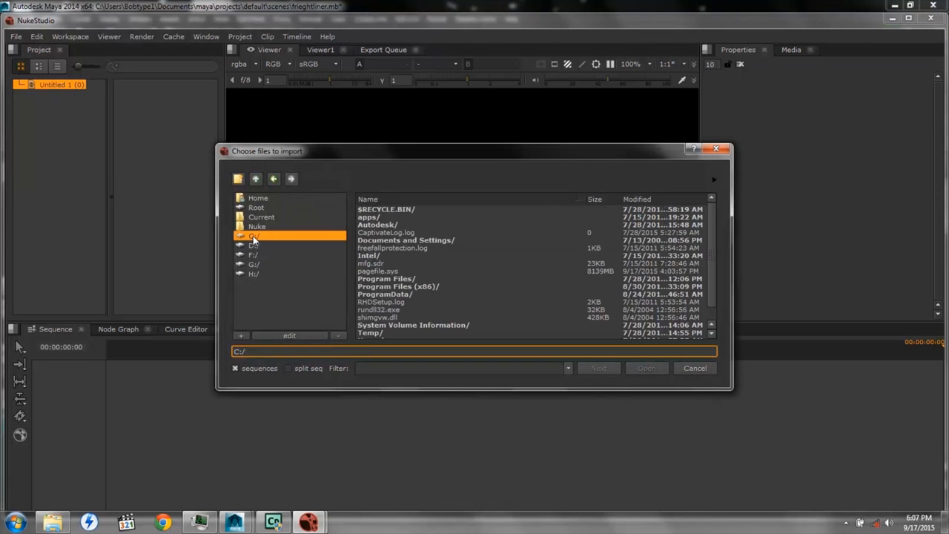
pyautogui.scroll(-1, 391, 305)
pyautogui.doubleClick(379, 326)
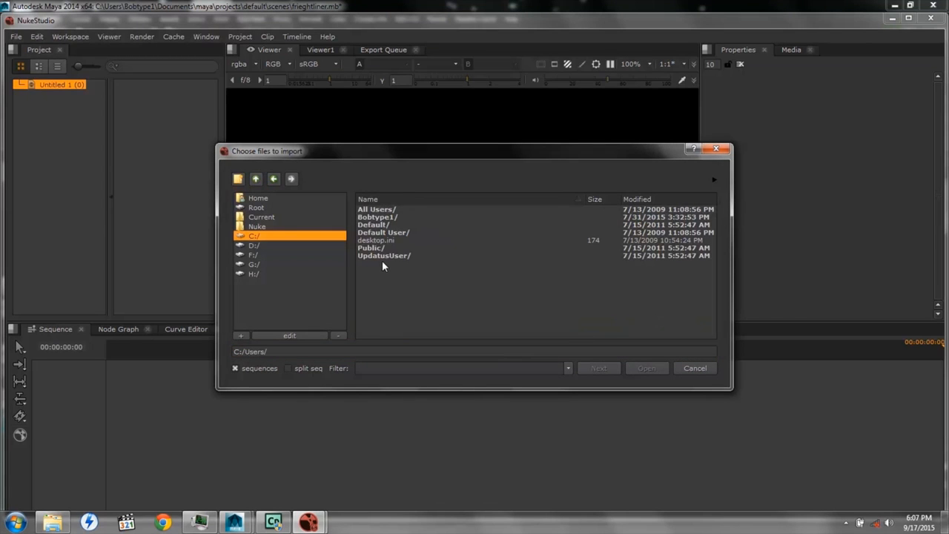
pyautogui.doubleClick(378, 216)
pyautogui.scroll(-6, 376, 256)
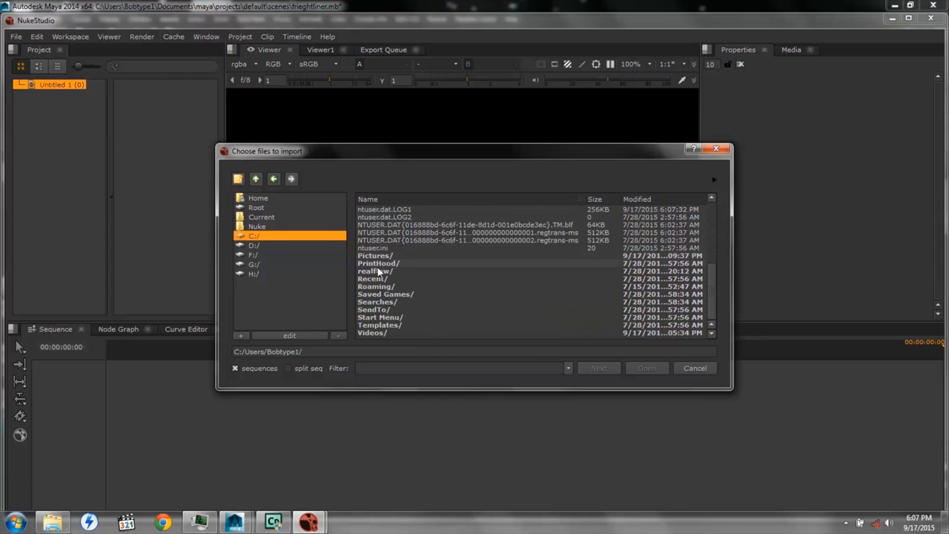
pyautogui.doubleClick(376, 256)
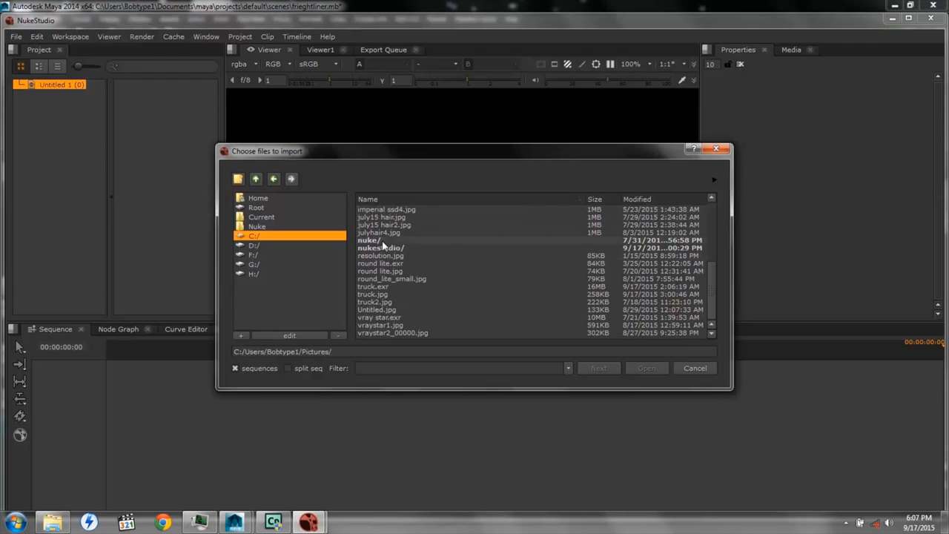
# Import frieghtliner.exr from the hair/tmp subfolder and place the clip on the empty timeline as a new sequence
pyautogui.scroll(5, 383, 245)
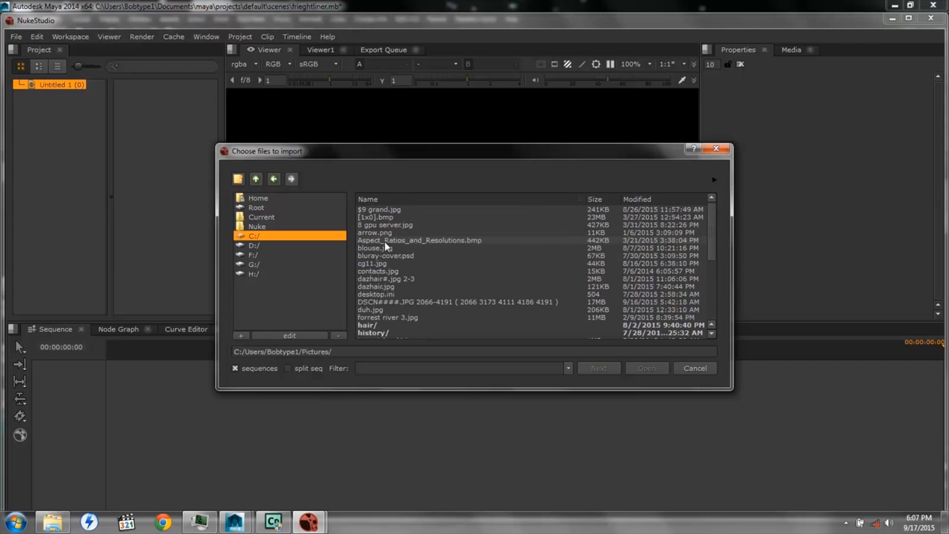
pyautogui.doubleClick(367, 327)
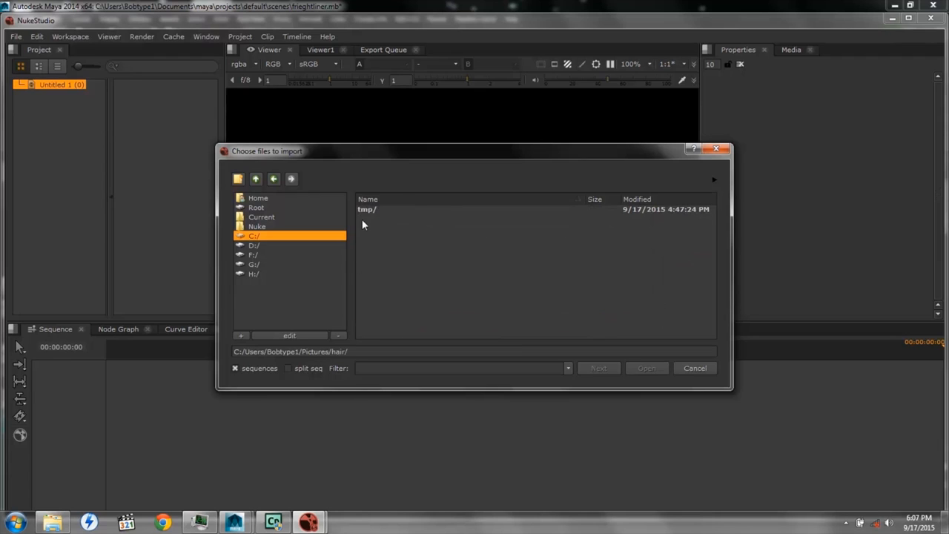
pyautogui.doubleClick(369, 210)
pyautogui.click(368, 211)
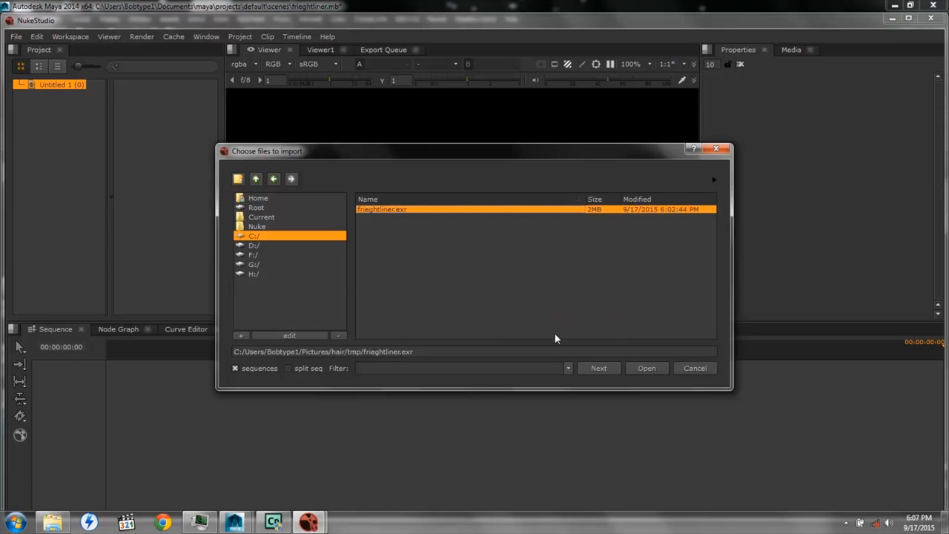
pyautogui.click(646, 371)
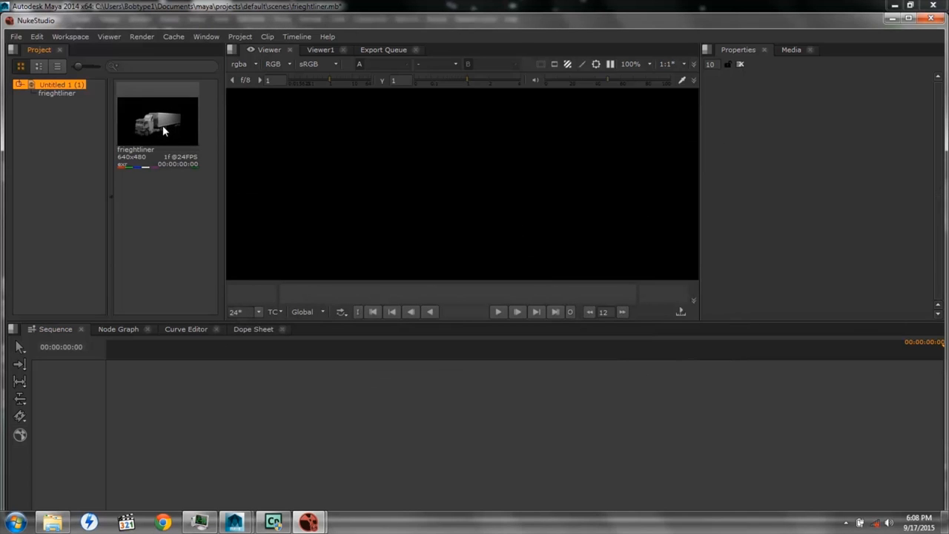
pyautogui.moveTo(163, 126); pyautogui.dragTo(183, 397, button='middle')
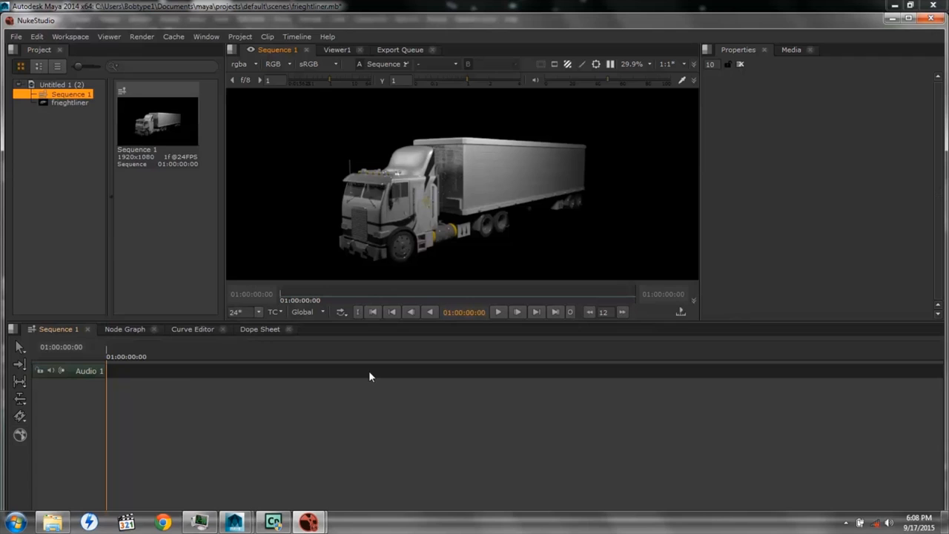
pyautogui.rightClick(348, 421)
pyautogui.moveTo(405, 274)
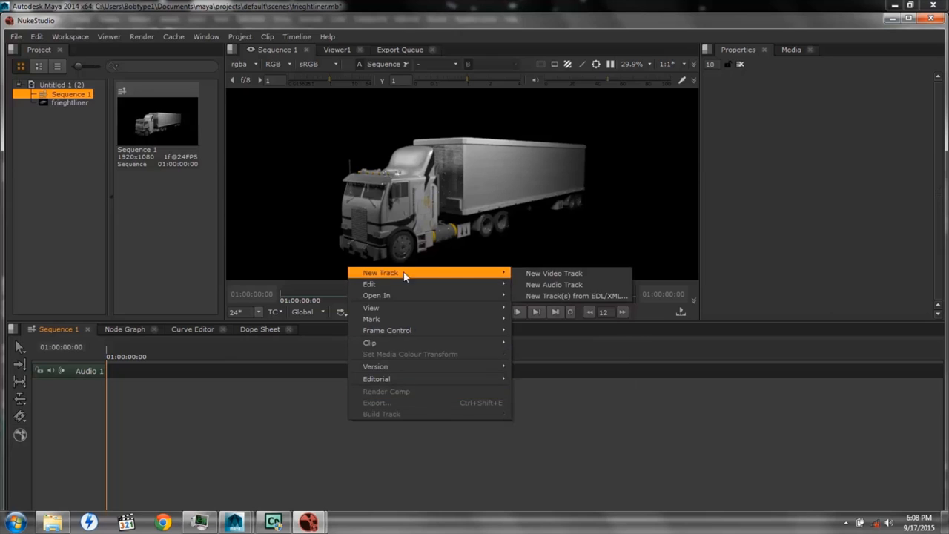
pyautogui.click(547, 275)
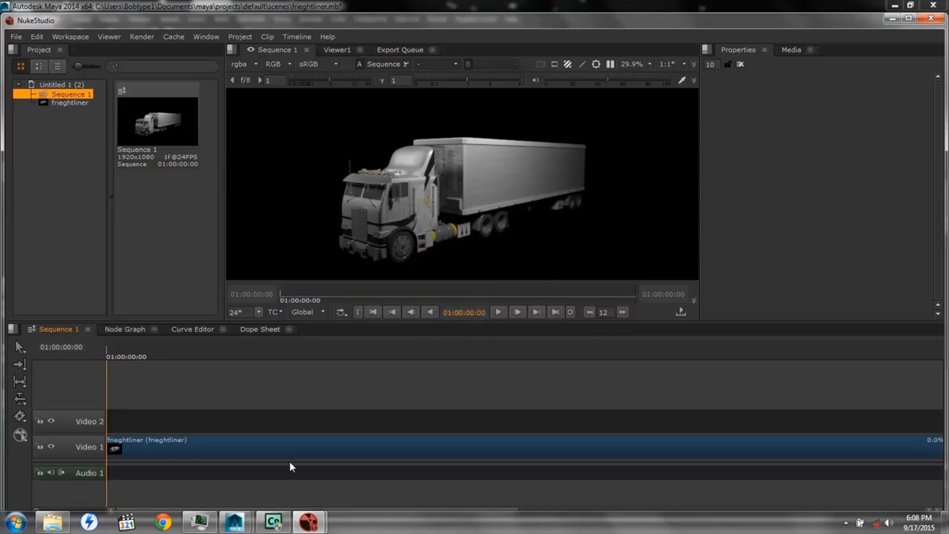
pyautogui.click(83, 423)
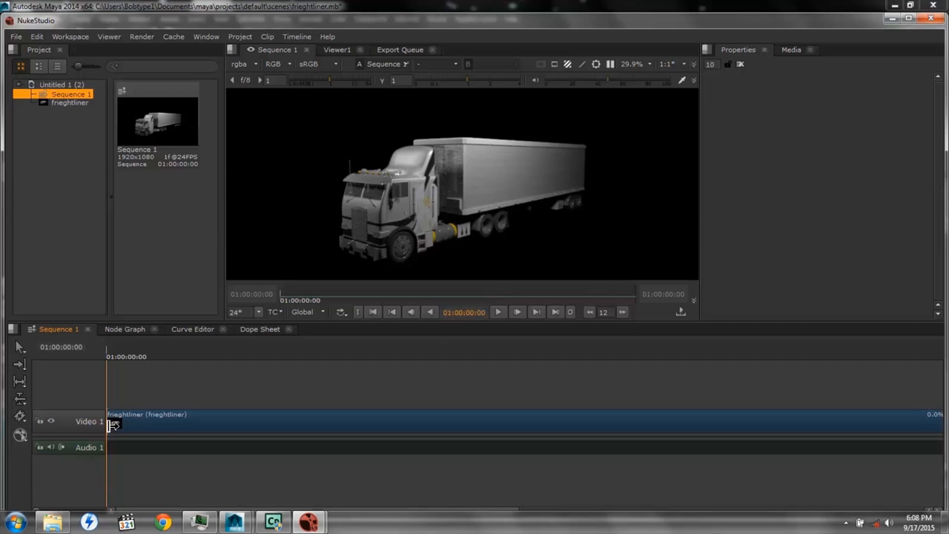
# Create a comp from the frieghtliner clip on Video 1, with the Documents/truck folder as the project root
pyautogui.rightClick(236, 426)
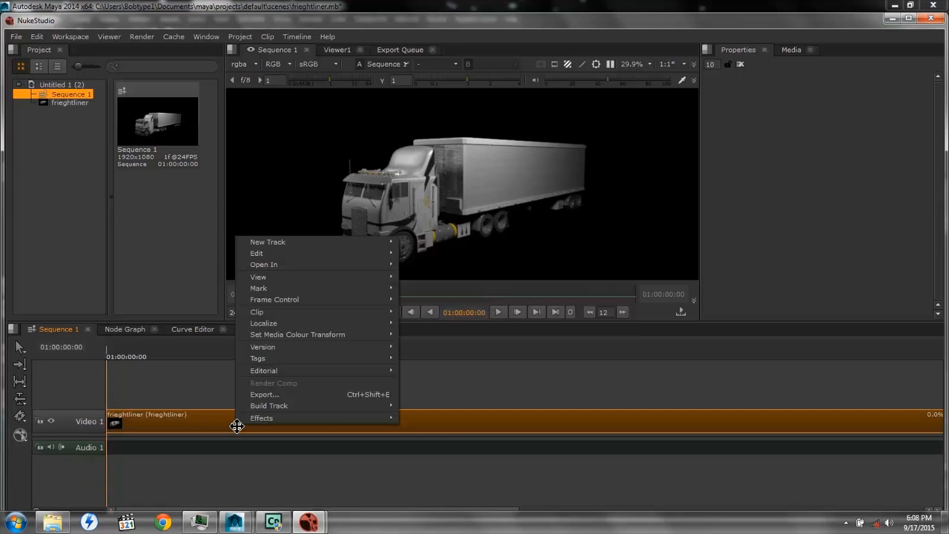
pyautogui.moveTo(255, 423)
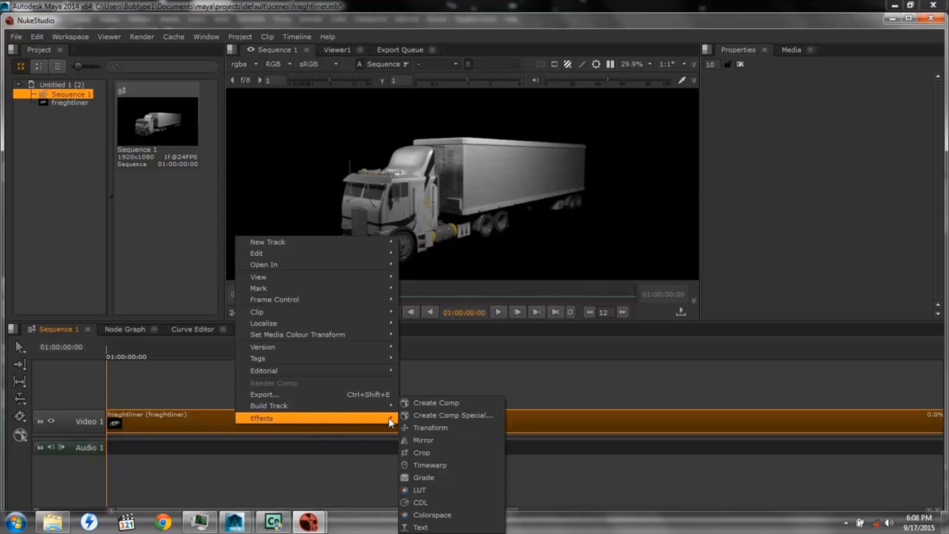
pyautogui.click(418, 405)
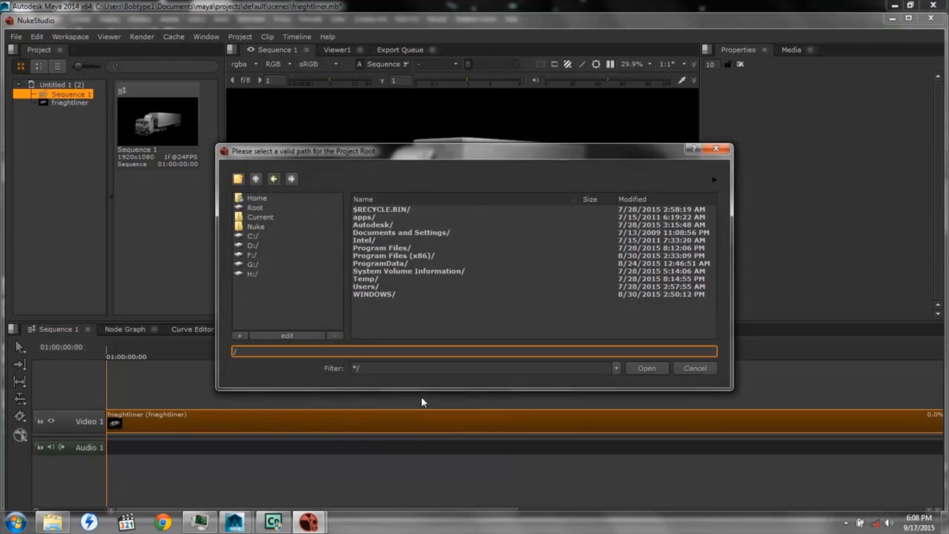
pyautogui.click(368, 286)
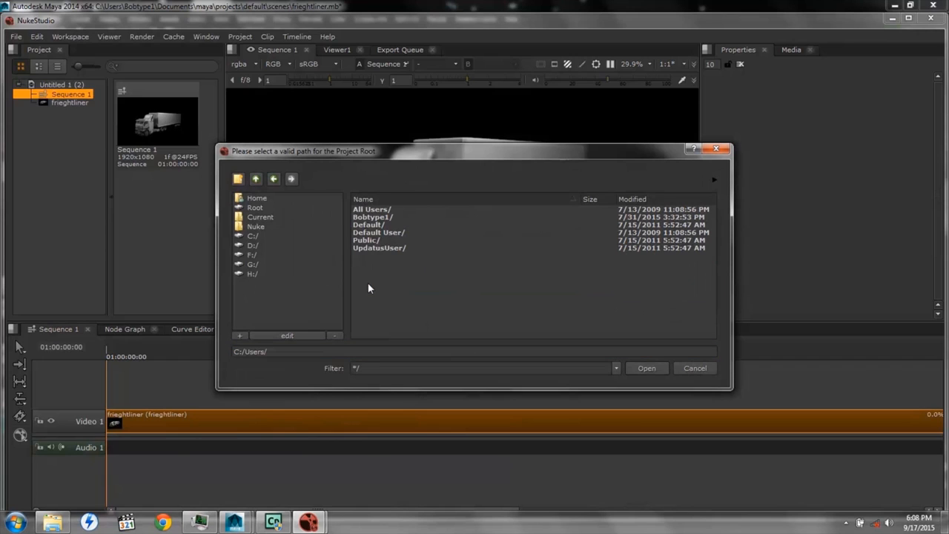
pyautogui.click(375, 217)
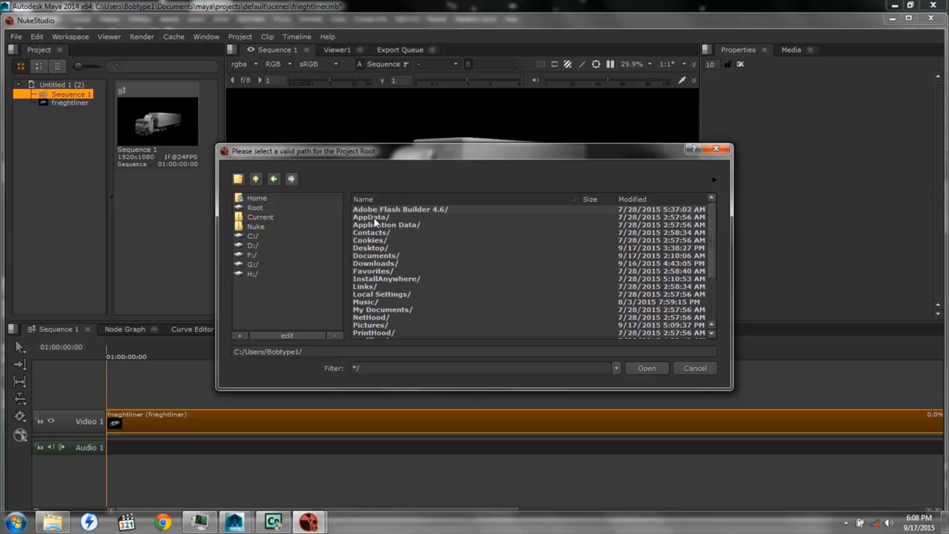
pyautogui.click(378, 257)
pyautogui.doubleClick(378, 256)
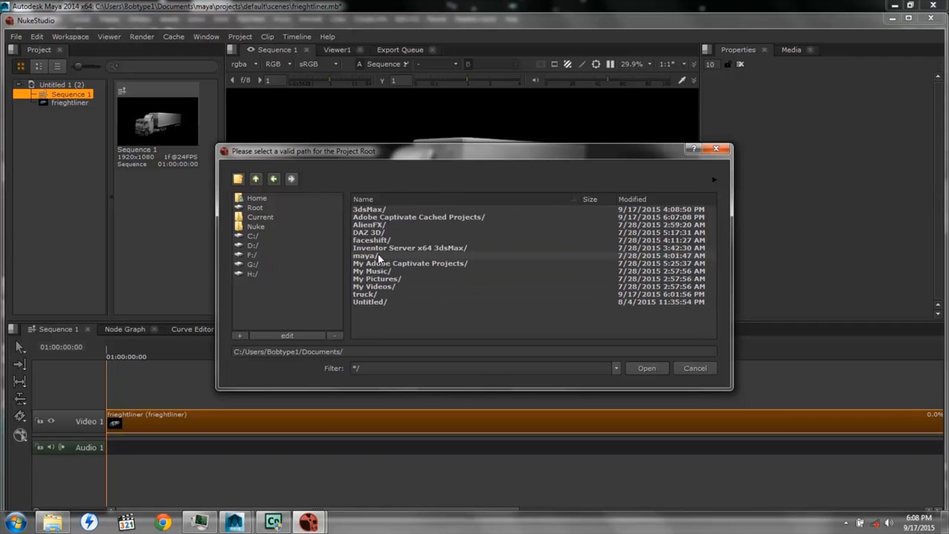
pyautogui.doubleClick(370, 298)
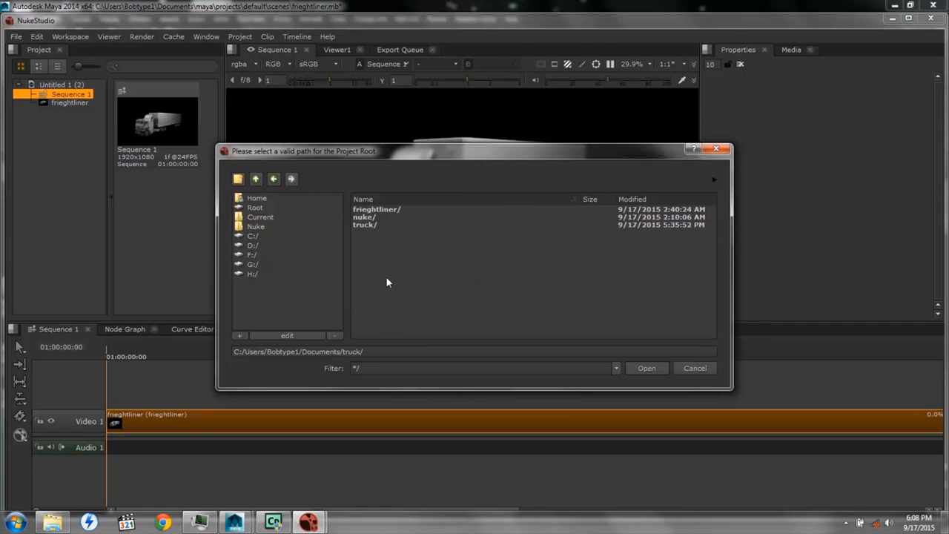
pyautogui.click(646, 368)
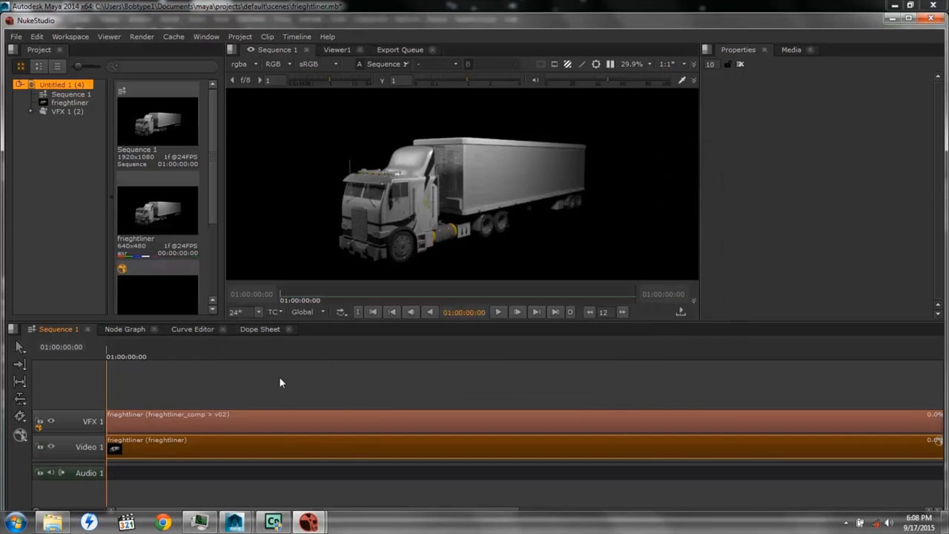
# Open the frieghtliner comp on the VFX 1 track in the node graph, restoring its autosave file
pyautogui.rightClick(275, 422)
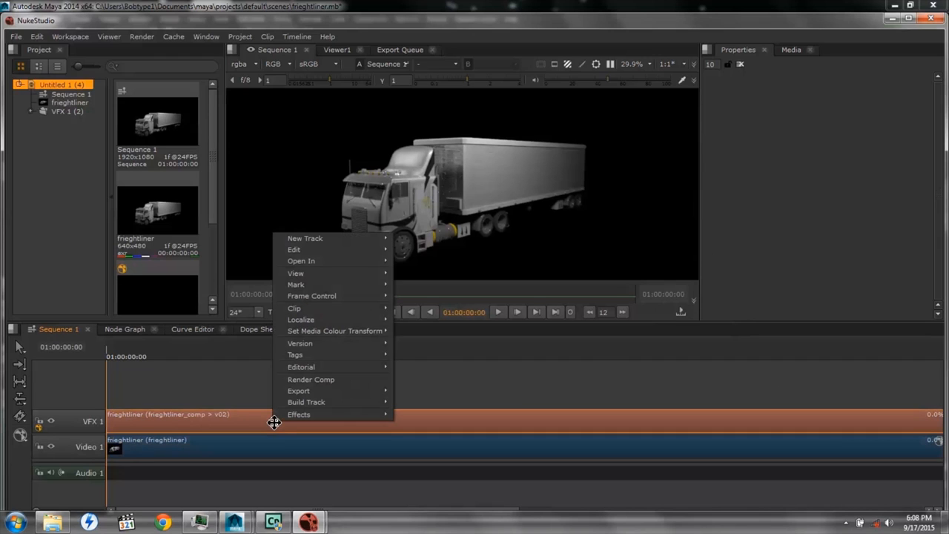
pyautogui.moveTo(310, 263)
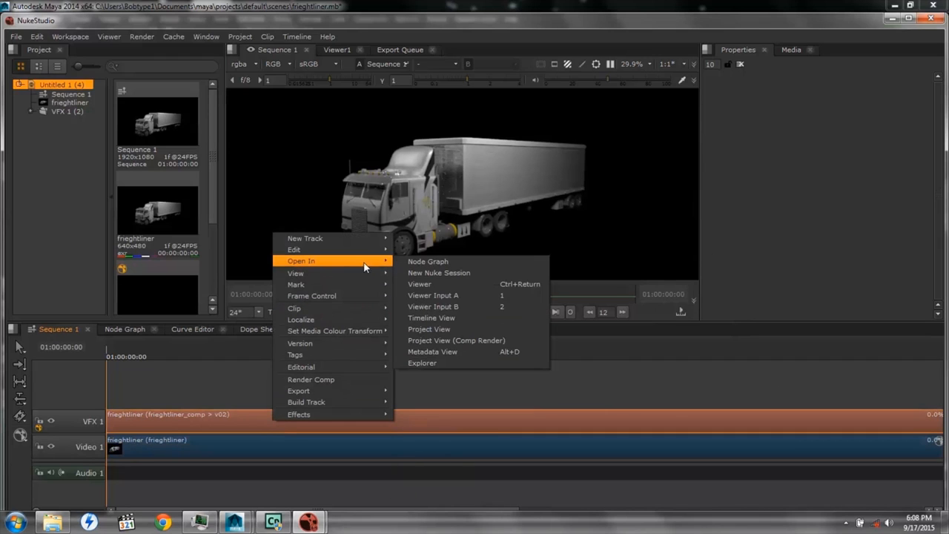
pyautogui.click(430, 261)
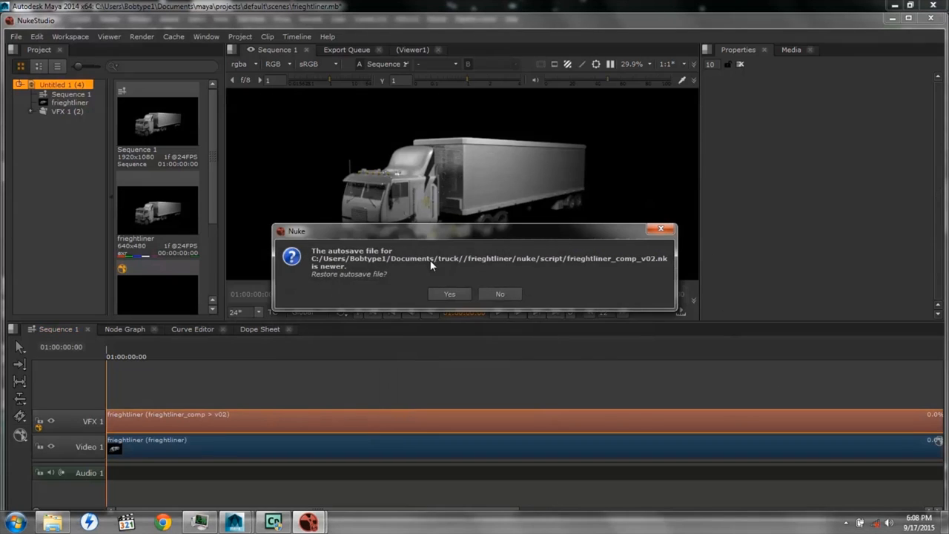
pyautogui.click(450, 294)
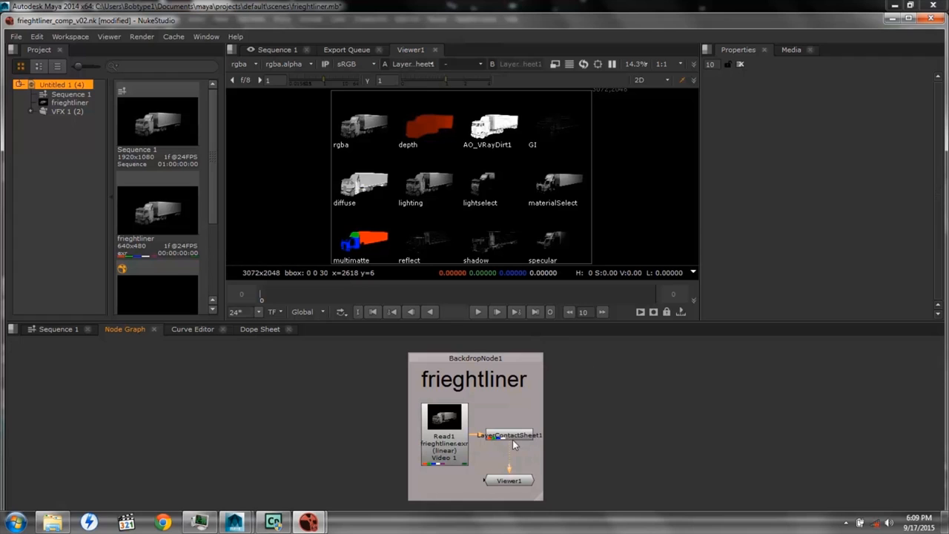
# Delete the LayerContactSheet1 node and detach Viewer1 from Read1, moving it outside the frieghtliner backdrop
pyautogui.moveTo(509, 438); pyautogui.dragTo(645, 443)
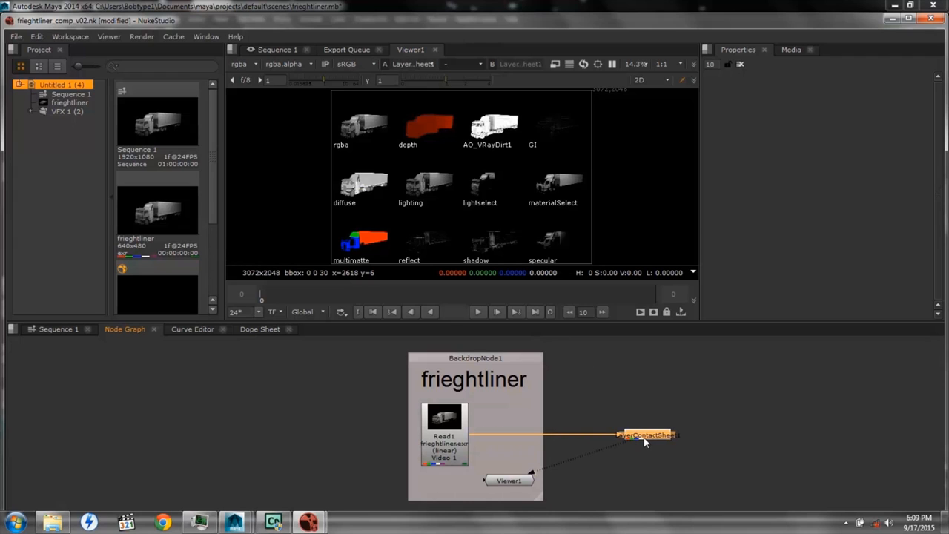
pyautogui.press('Delete')
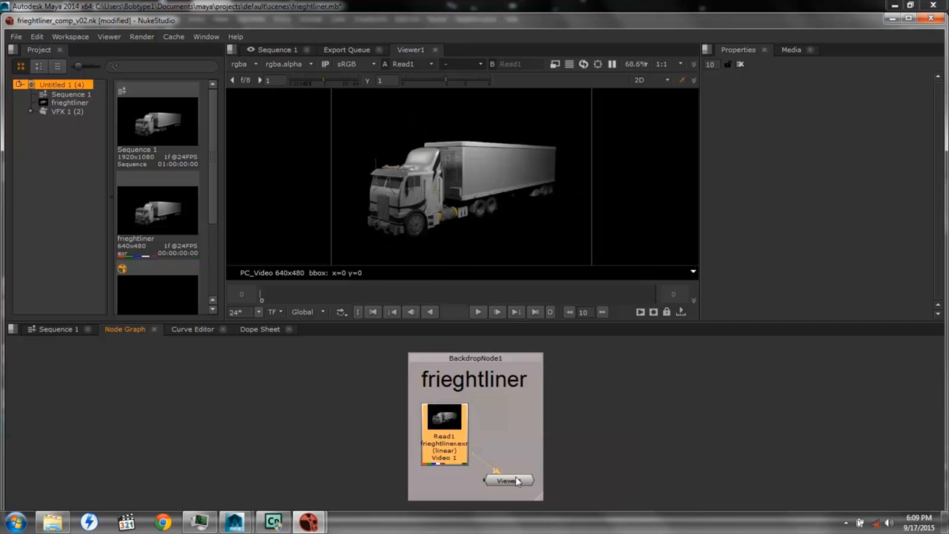
pyautogui.moveTo(483, 464); pyautogui.dragTo(565, 439)
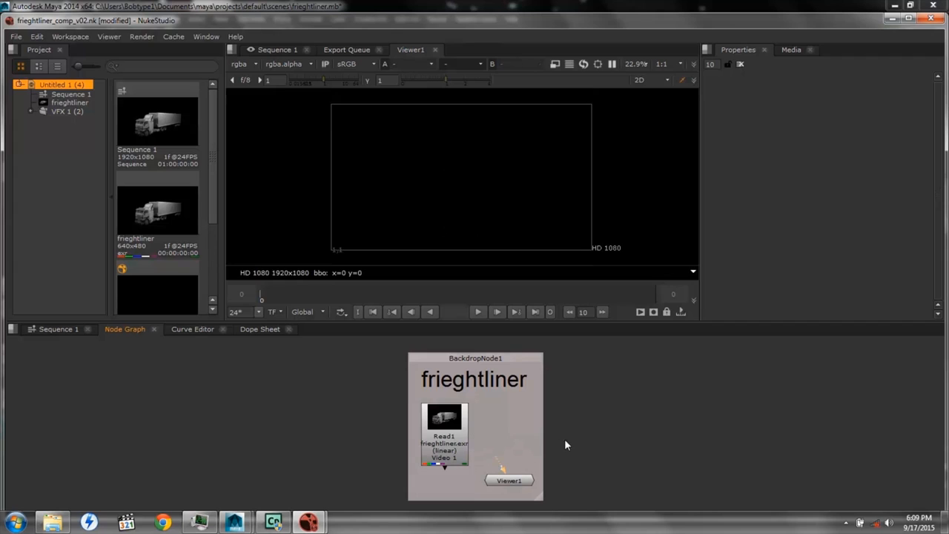
pyautogui.scroll(-3, 606, 444)
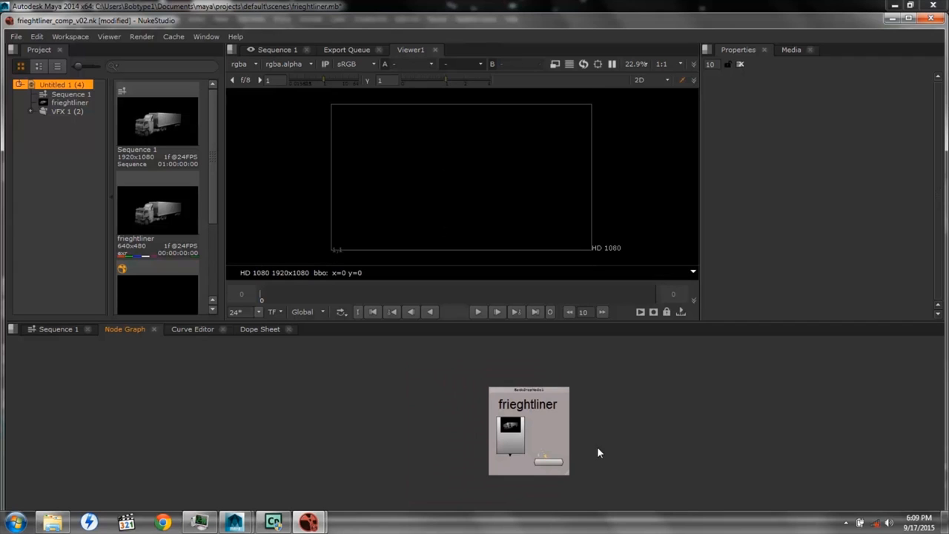
pyautogui.moveTo(536, 463); pyautogui.dragTo(428, 459)
# Return to the Sequence 1 timeline and reopen the VFX 1 comp in the node graph
pyautogui.click(52, 330)
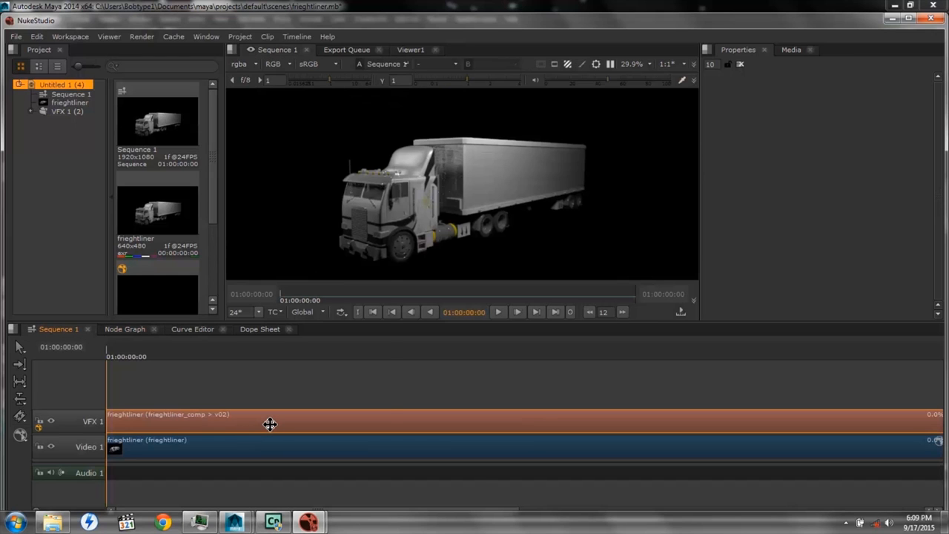
pyautogui.rightClick(270, 423)
pyautogui.moveTo(320, 268)
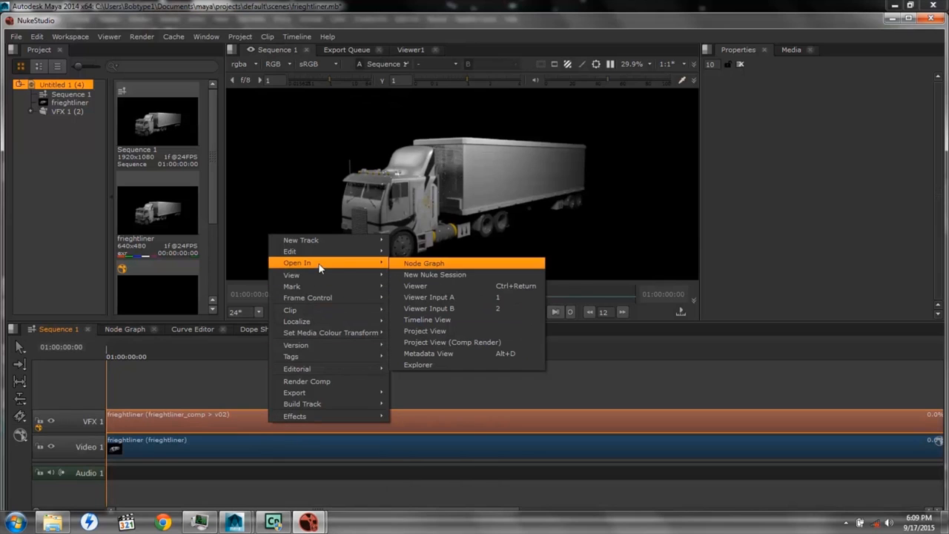
pyautogui.click(418, 266)
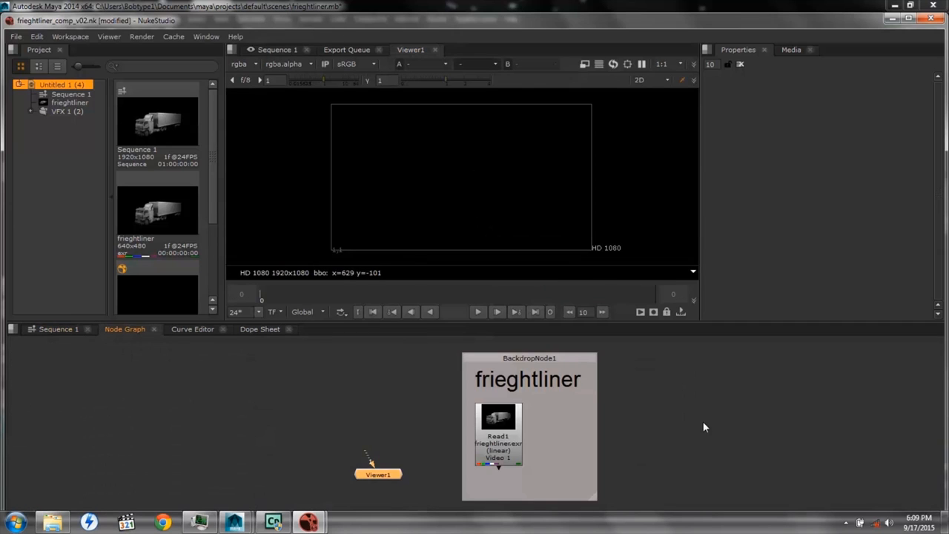
# Add a LayerContactSheet node, connect its input to Read1, and place it beside Read1 inside the frieghtliner backdrop
pyautogui.scroll(-3, 541, 452)
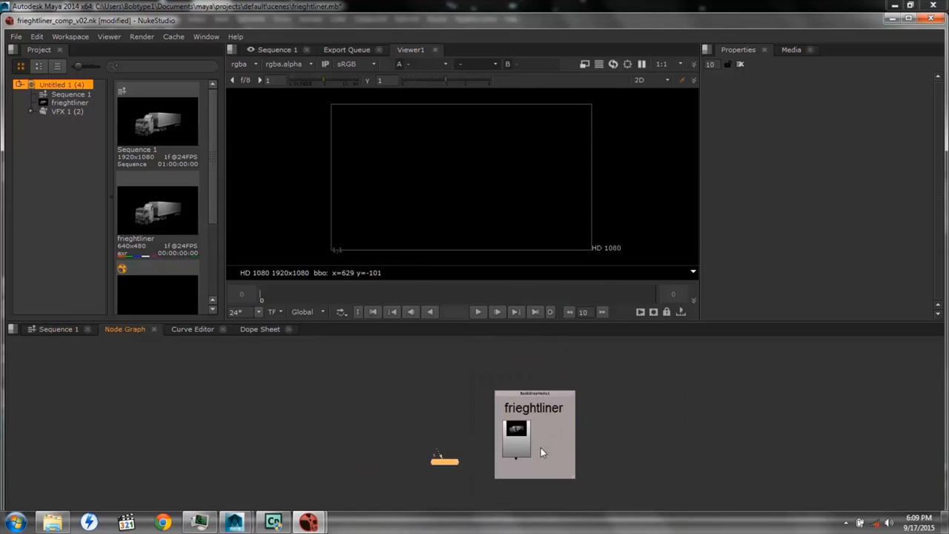
pyautogui.scroll(2, 541, 453)
pyautogui.rightClick(636, 411)
pyautogui.moveTo(654, 396)
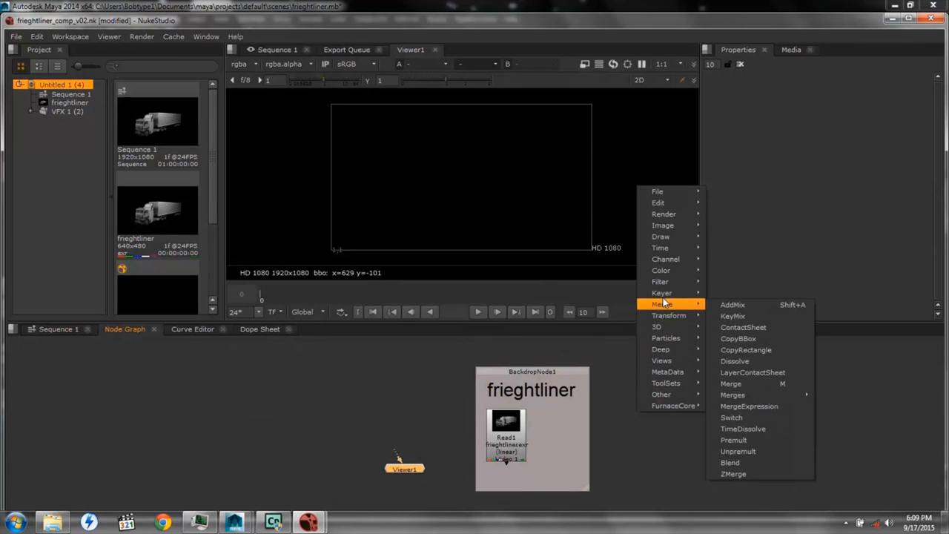
pyautogui.moveTo(668, 252)
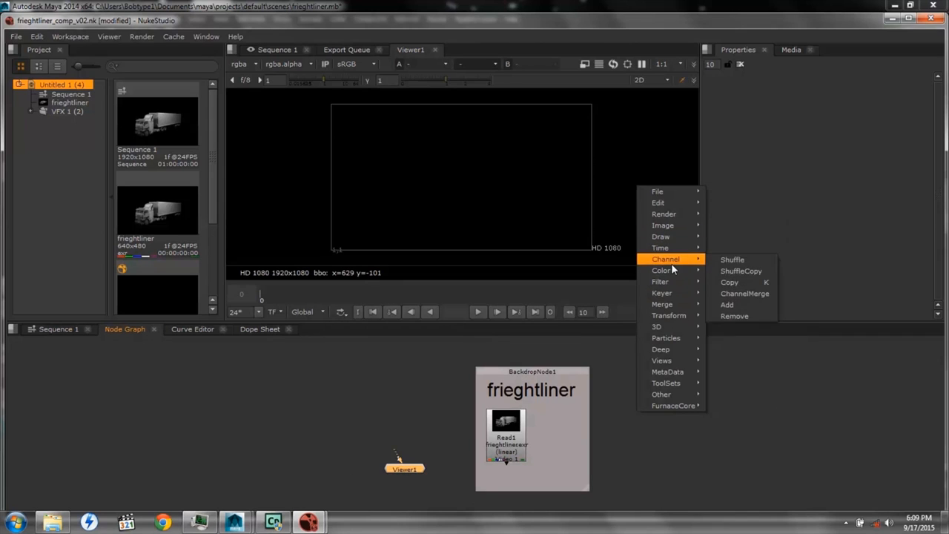
pyautogui.moveTo(677, 307)
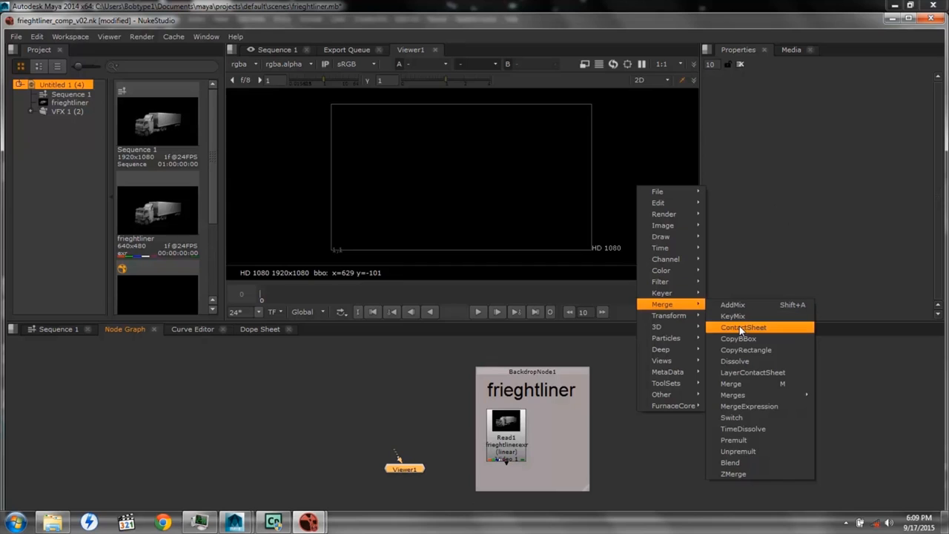
pyautogui.click(739, 372)
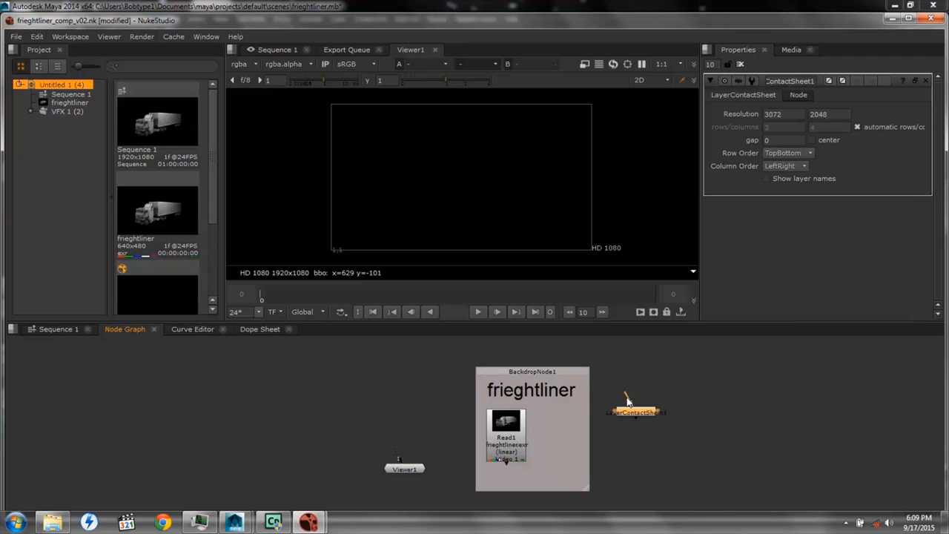
pyautogui.moveTo(621, 403); pyautogui.dragTo(507, 435)
pyautogui.moveTo(629, 414); pyautogui.dragTo(552, 438)
# Connect Viewer1 to LayerContactSheet1 and turn off the contact sheet's automatic rows/columns option
pyautogui.moveTo(397, 470); pyautogui.dragTo(655, 494)
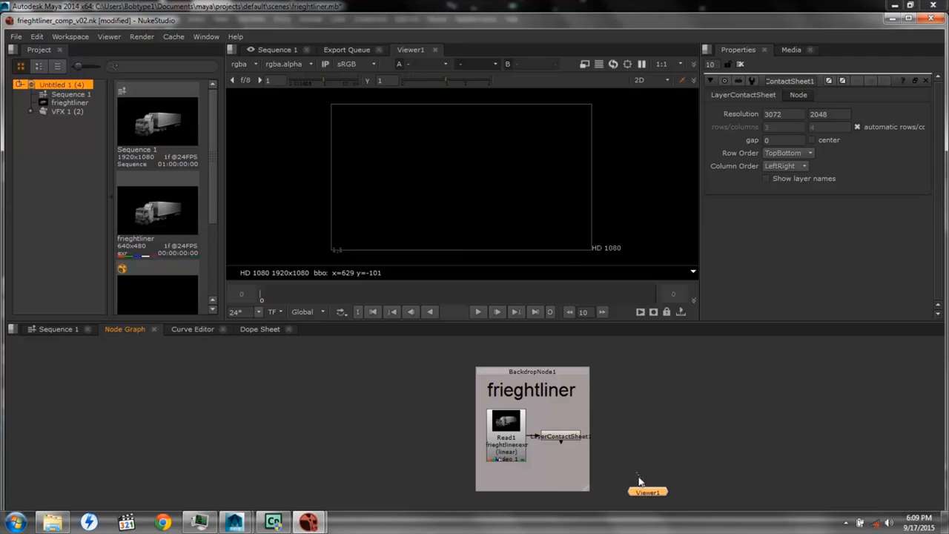
pyautogui.moveTo(567, 457); pyautogui.dragTo(560, 435)
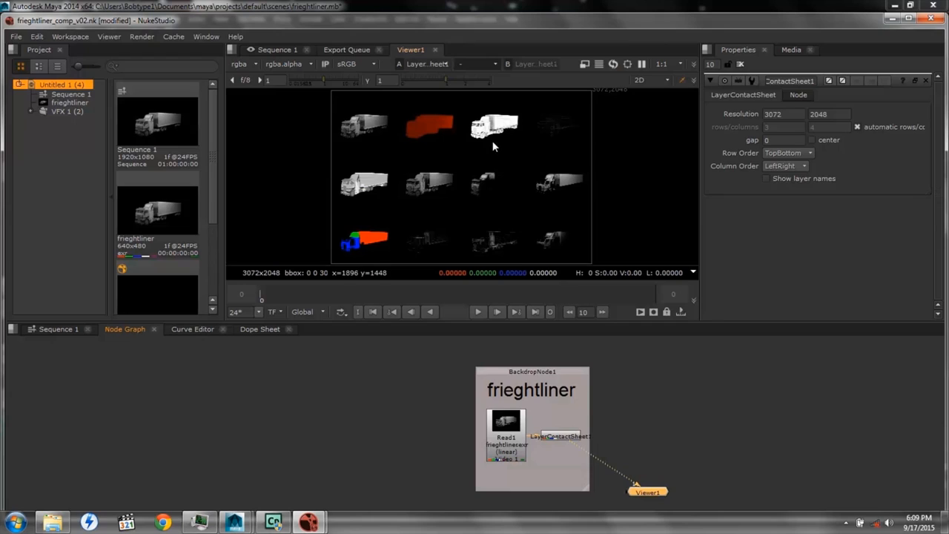
pyautogui.click(858, 127)
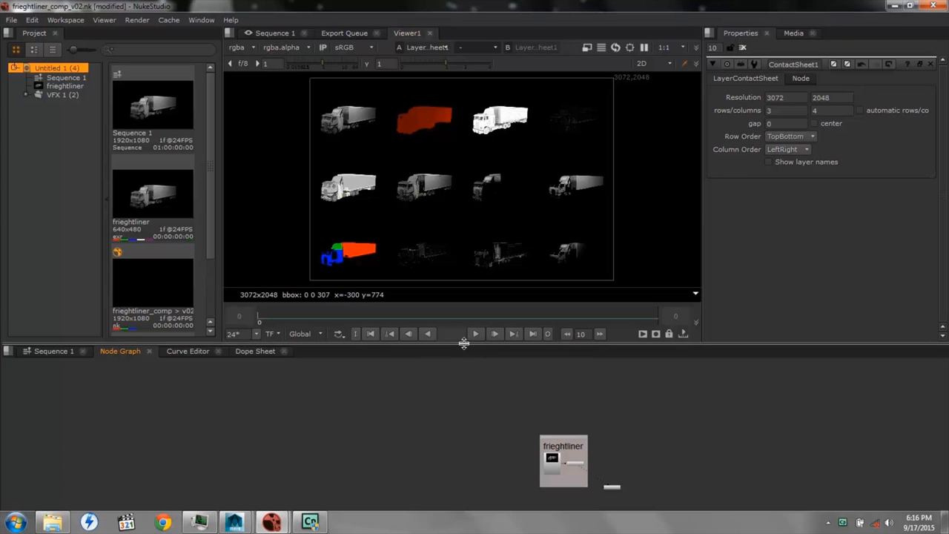
# Enlarge the node graph area and reposition the frieghtliner backdrop with Viewer1 below it
pyautogui.moveTo(464, 339); pyautogui.dragTo(467, 175)
pyautogui.moveTo(562, 271); pyautogui.dragTo(416, 271)
pyautogui.click(431, 365)
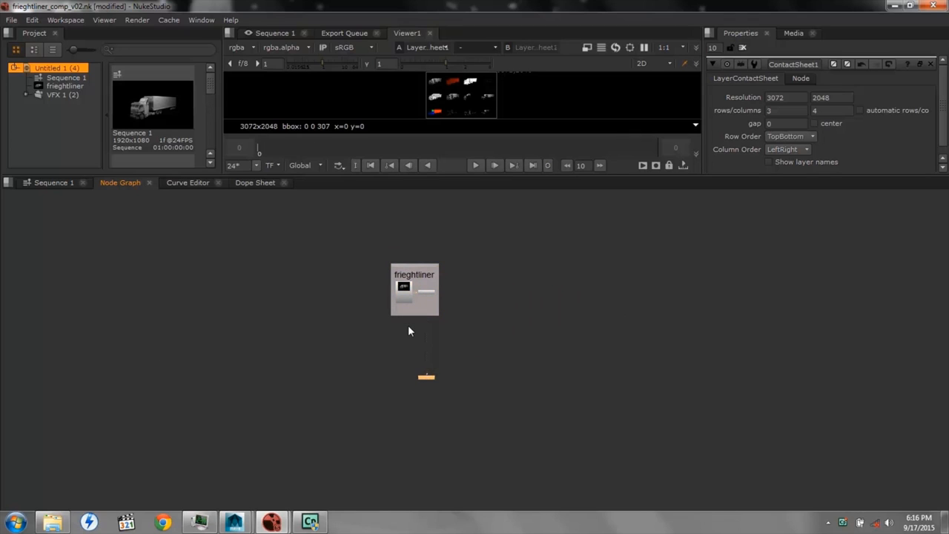
# Move LayerContactSheet1 outside the backdrop and route its connection from Read1 through a dot with a right-angle bend
pyautogui.scroll(5, 408, 325)
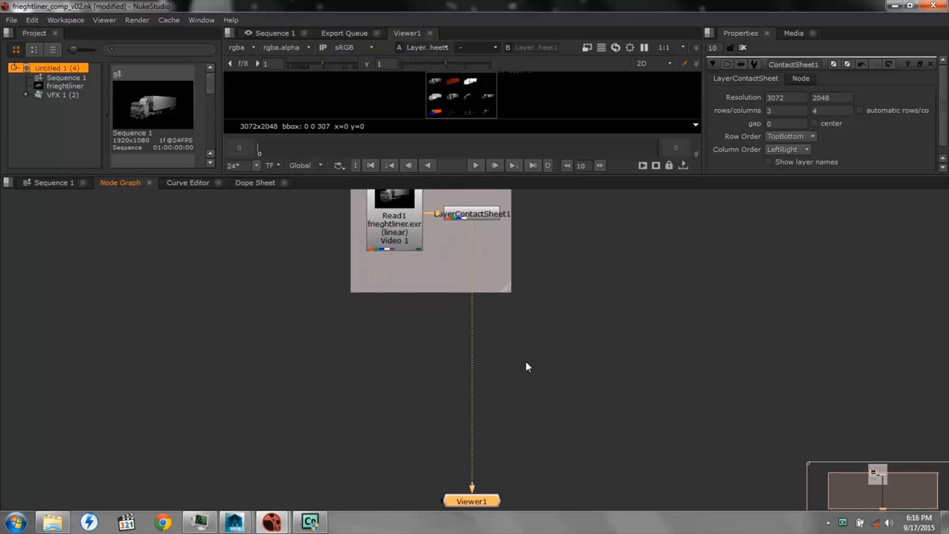
pyautogui.scroll(-5, 515, 290)
pyautogui.scroll(3, 527, 371)
pyautogui.moveTo(538, 295); pyautogui.dragTo(545, 371, button='middle')
pyautogui.moveTo(493, 310); pyautogui.dragTo(320, 310)
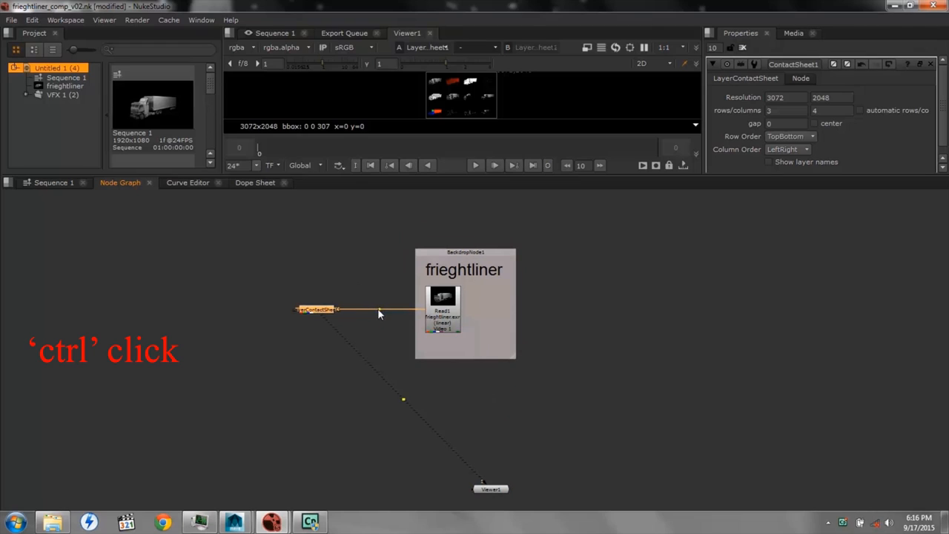
pyautogui.keyDown('ctrl'); pyautogui.moveTo(379, 310); pyautogui.dragTo(369, 294); pyautogui.keyUp('ctrl')
pyautogui.moveTo(318, 312); pyautogui.dragTo(374, 416)
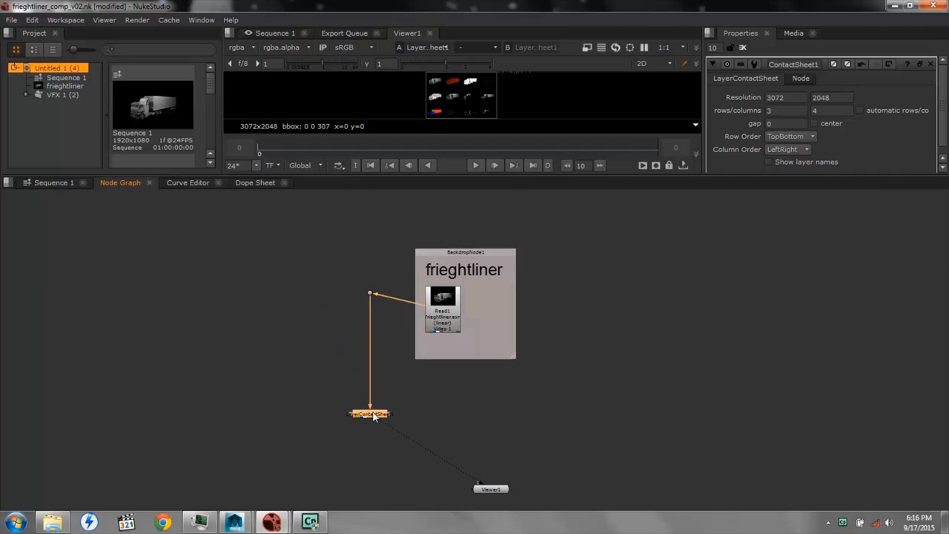
pyautogui.moveTo(371, 294); pyautogui.dragTo(393, 315)
pyautogui.moveTo(371, 414); pyautogui.dragTo(394, 419)
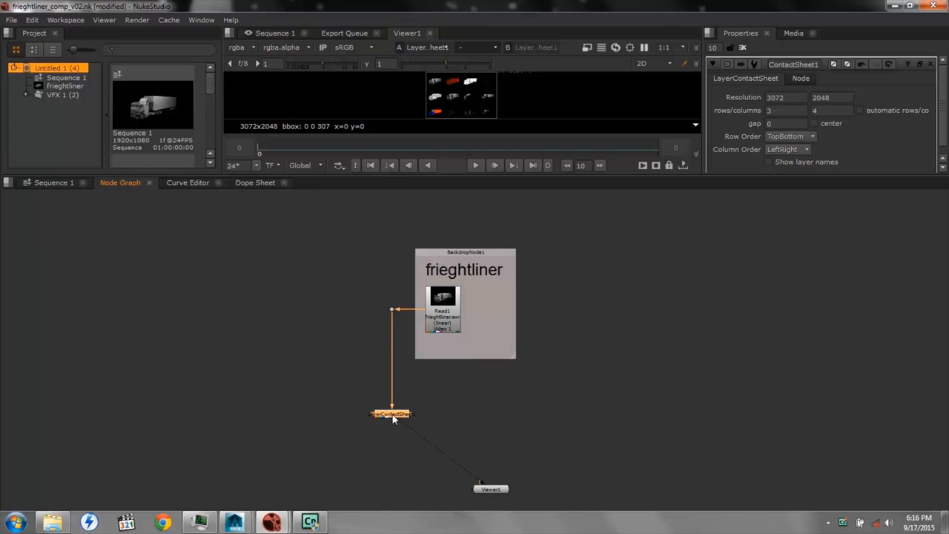
# Enlarge the frieghtliner backdrop and add a Shuffle node inside it
pyautogui.click(467, 249)
pyautogui.moveTo(517, 365); pyautogui.dragTo(603, 442)
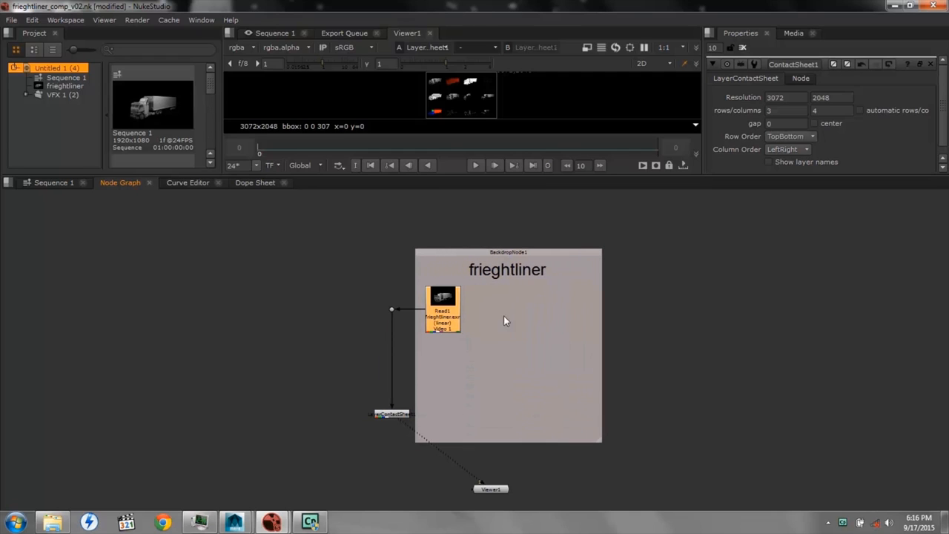
pyautogui.rightClick(499, 309)
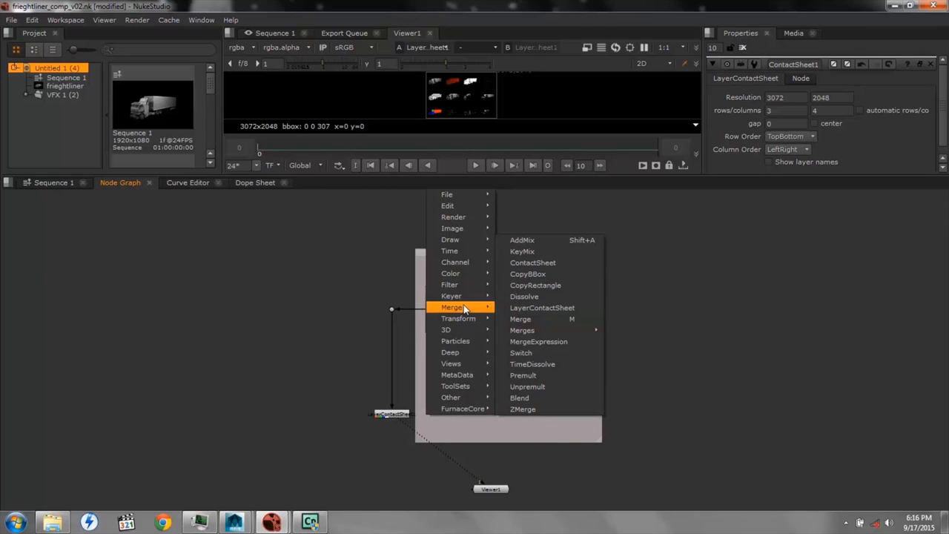
pyautogui.moveTo(465, 289)
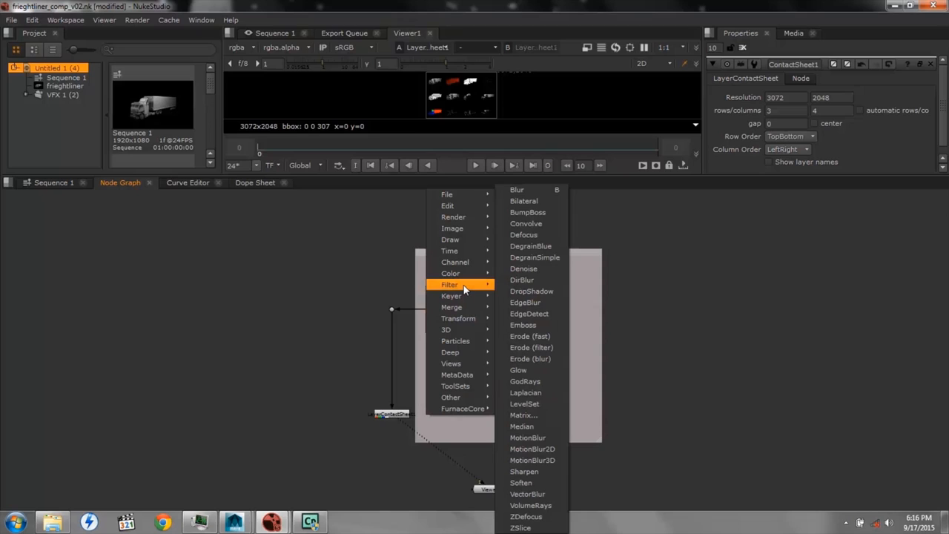
pyautogui.moveTo(467, 262)
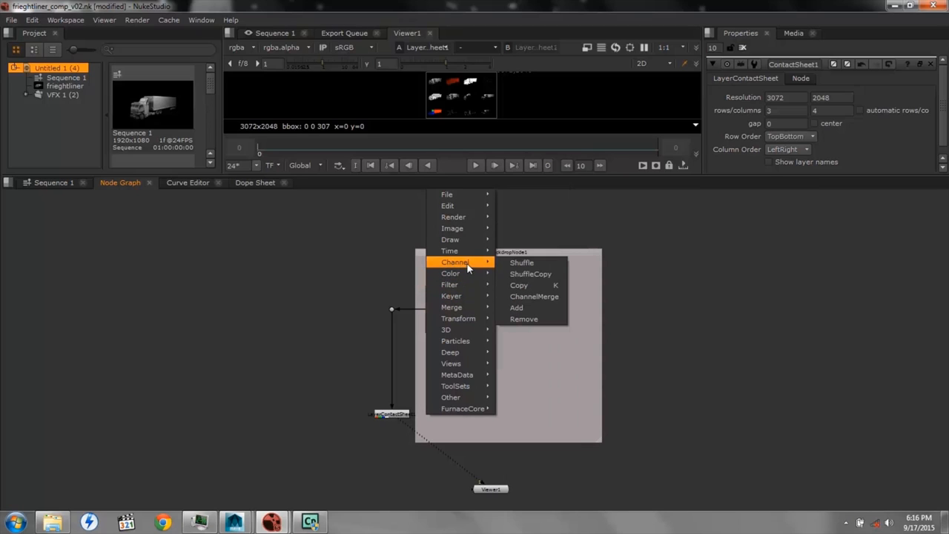
pyautogui.click(523, 266)
pyautogui.moveTo(443, 340); pyautogui.dragTo(501, 361)
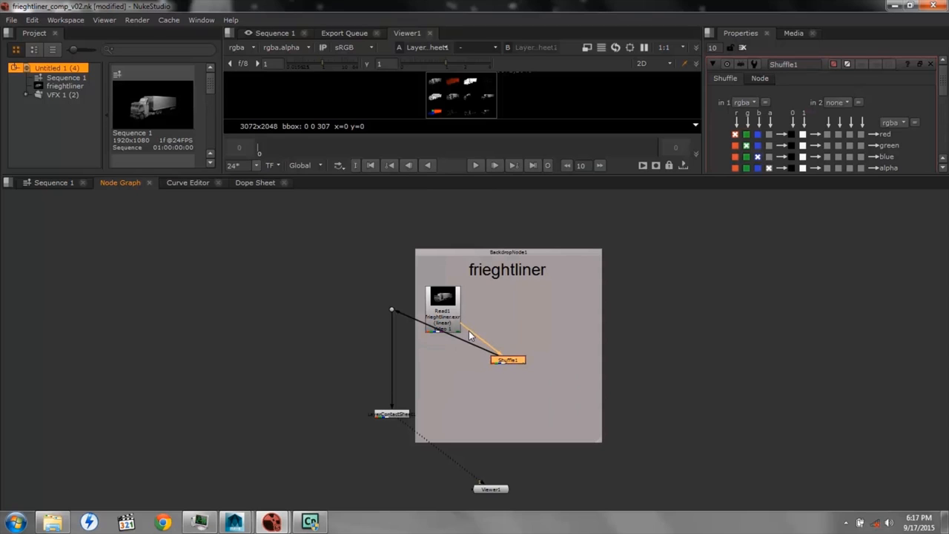
# Connect the contact sheet's dot and Shuffle1 separately to Read1, and align Shuffle1 level with Read1
pyautogui.moveTo(491, 326); pyautogui.dragTo(438, 315)
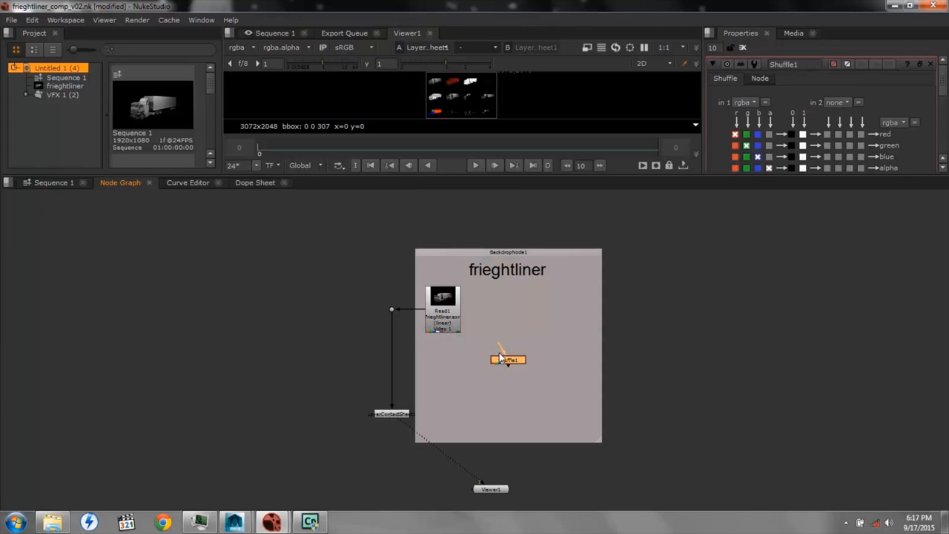
pyautogui.moveTo(501, 355); pyautogui.dragTo(449, 310)
pyautogui.moveTo(506, 359); pyautogui.dragTo(503, 311)
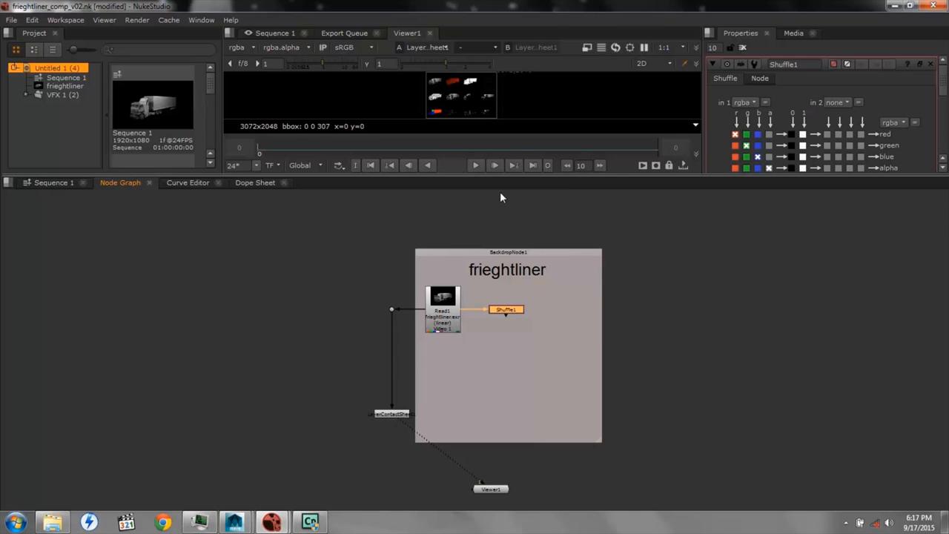
# Set Shuffle1's in 1 layer to AO_VRayDirt1 and connect Viewer1 to Shuffle1
pyautogui.moveTo(501, 174); pyautogui.dragTo(494, 234)
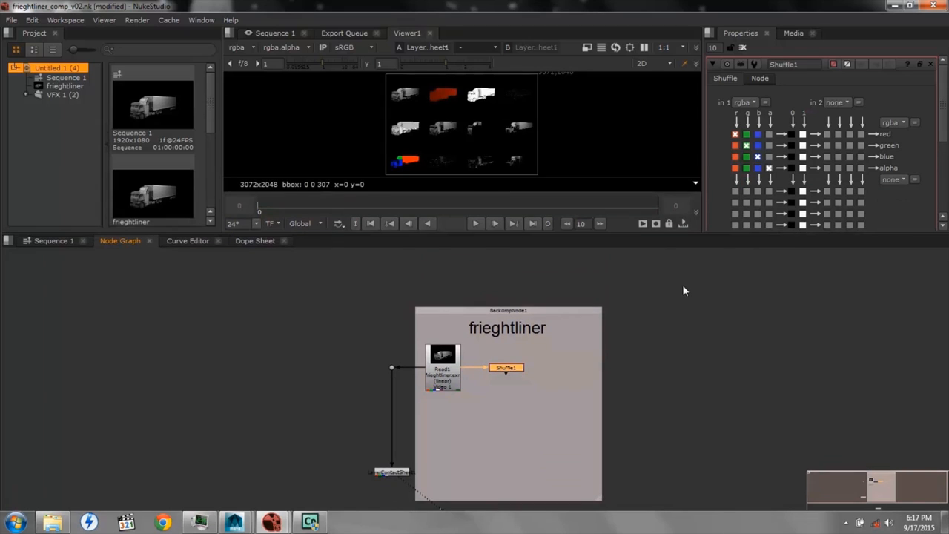
pyautogui.click(754, 102)
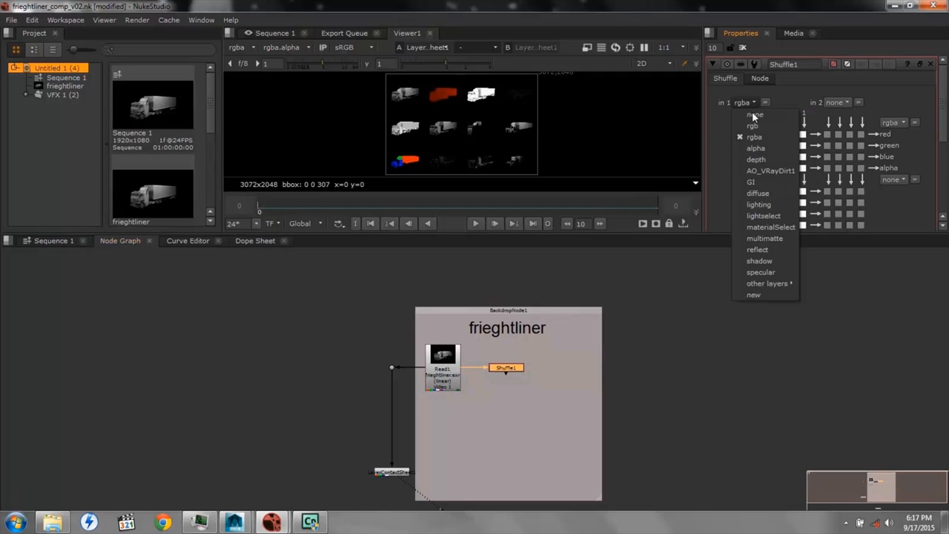
pyautogui.click(760, 172)
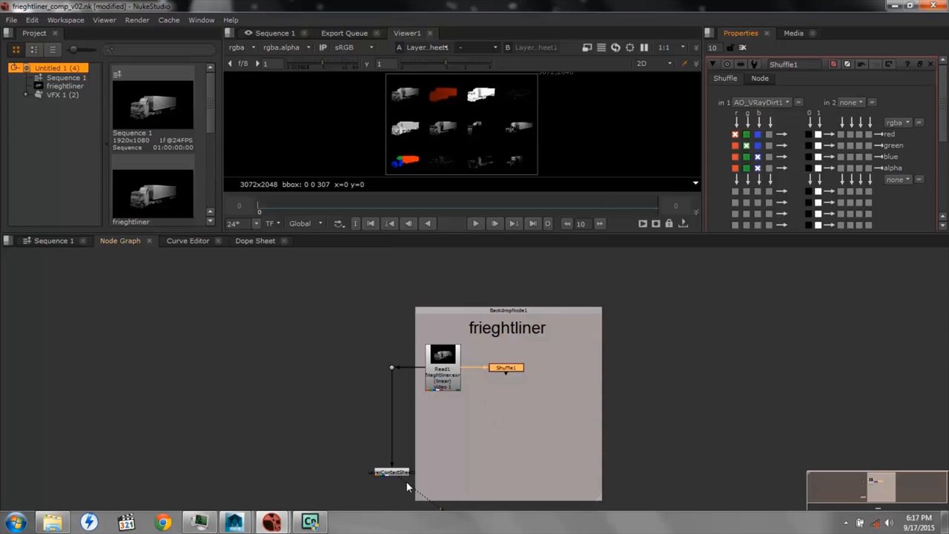
pyautogui.moveTo(409, 488); pyautogui.dragTo(505, 370)
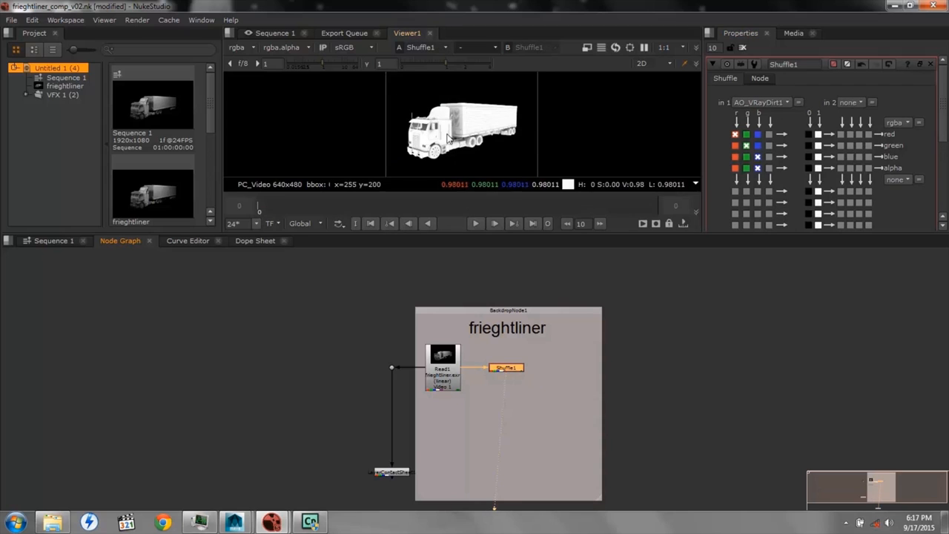
# Add a Merge node fed by Shuffle1 inside the frieghtliner backdrop
pyautogui.rightClick(554, 371)
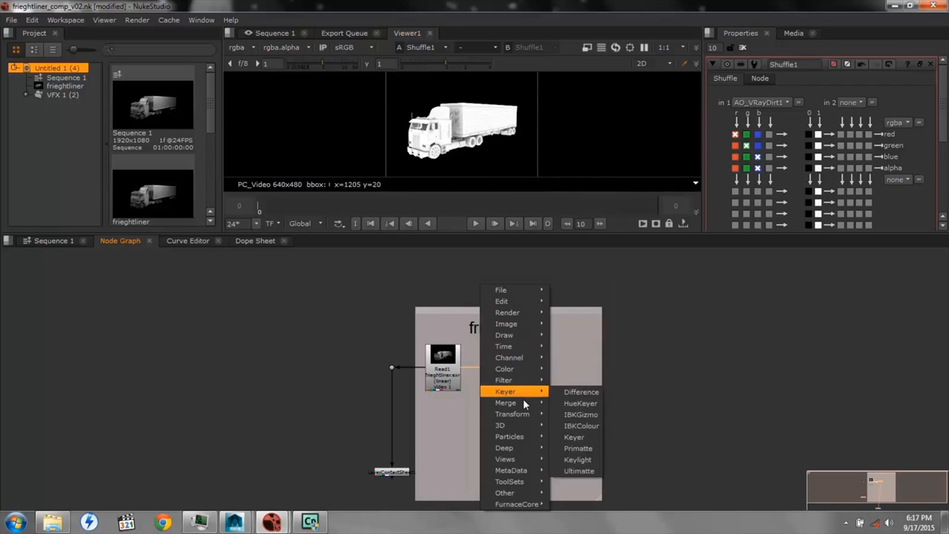
pyautogui.moveTo(527, 403)
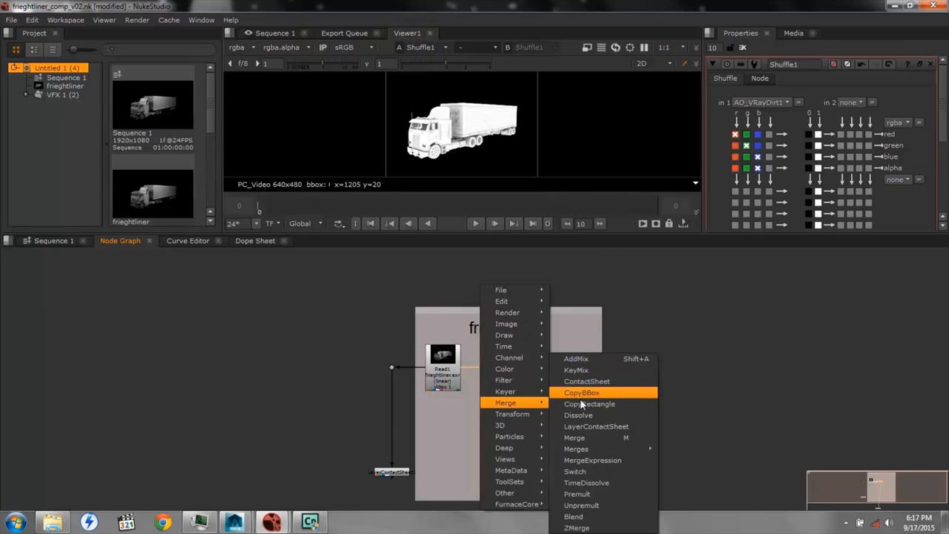
pyautogui.click(585, 438)
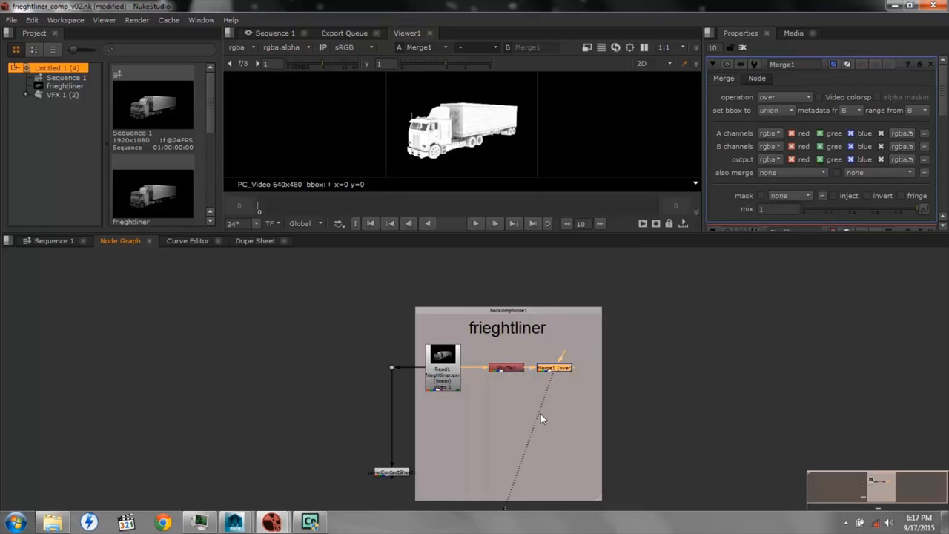
# Add a second Shuffle node below Shuffle1 and a Merge node connected after it
pyautogui.click(497, 406)
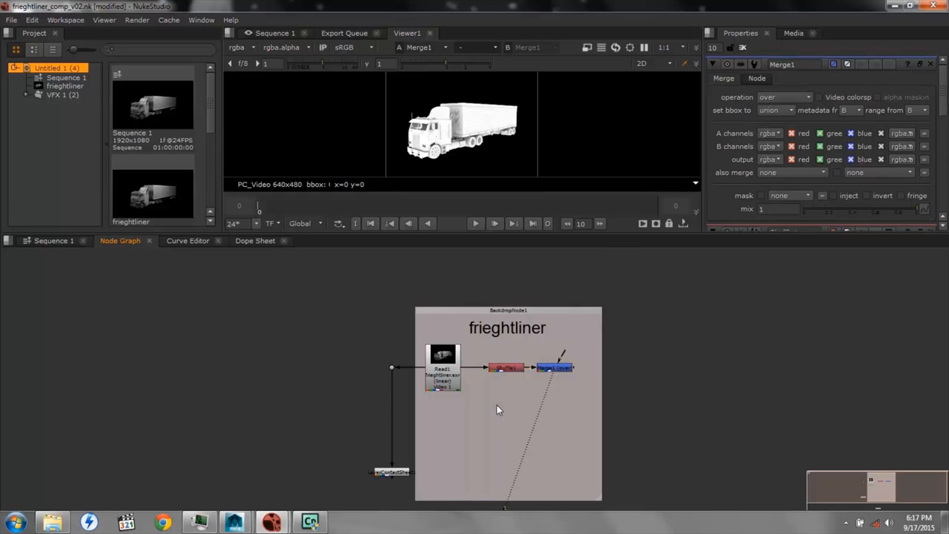
pyautogui.rightClick(497, 406)
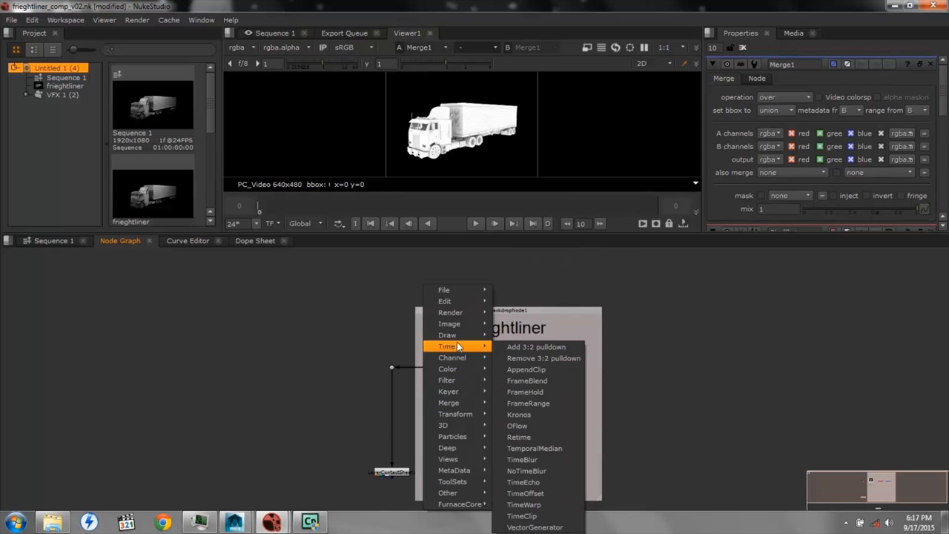
pyautogui.moveTo(456, 324)
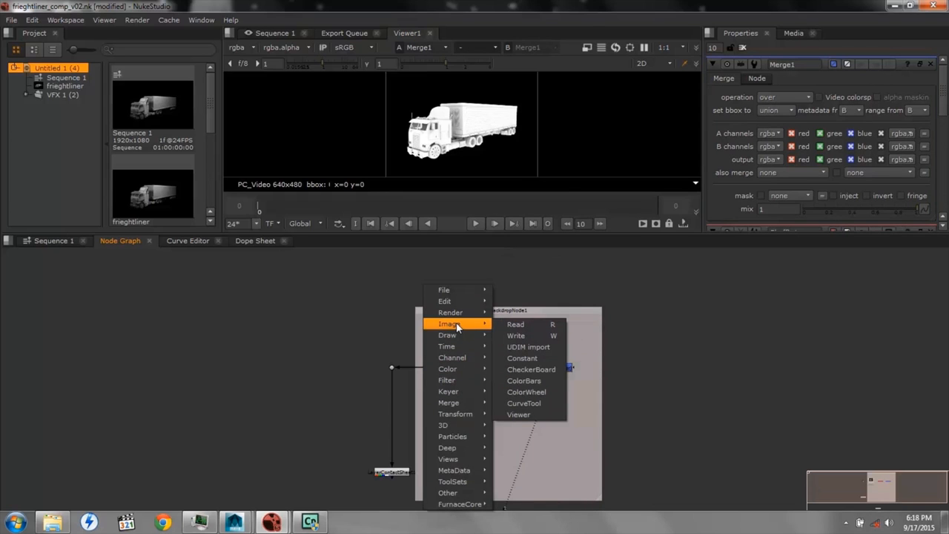
pyautogui.moveTo(458, 359)
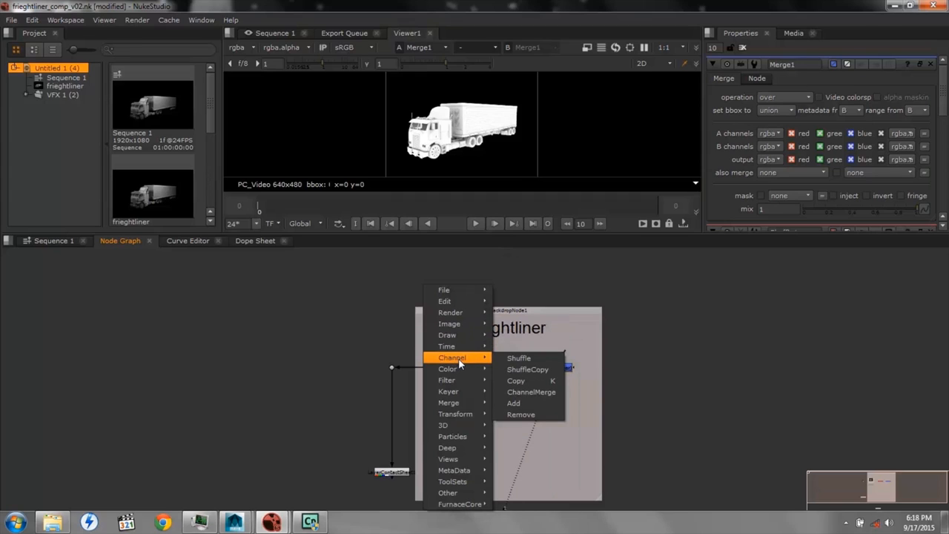
pyautogui.click(512, 357)
pyautogui.moveTo(500, 407); pyautogui.dragTo(507, 404)
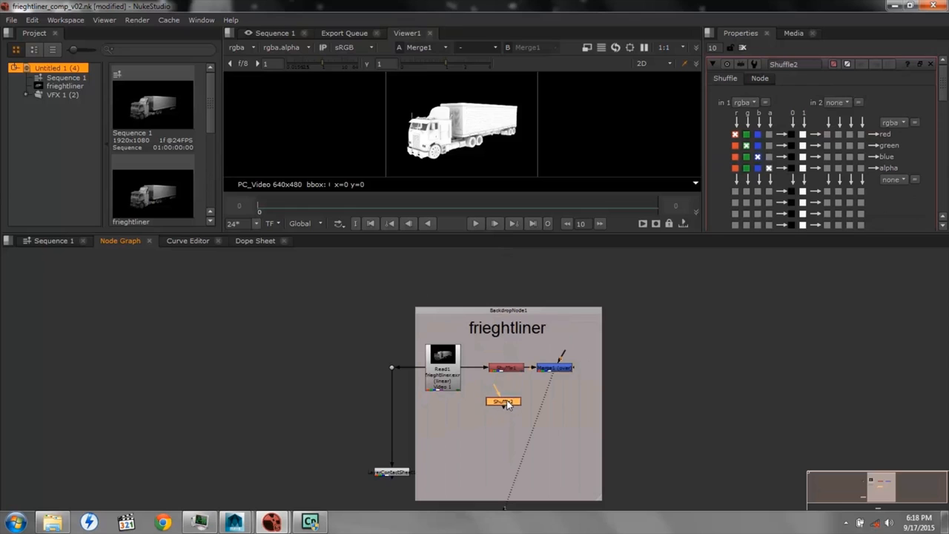
pyautogui.rightClick(552, 419)
pyautogui.moveTo(519, 403)
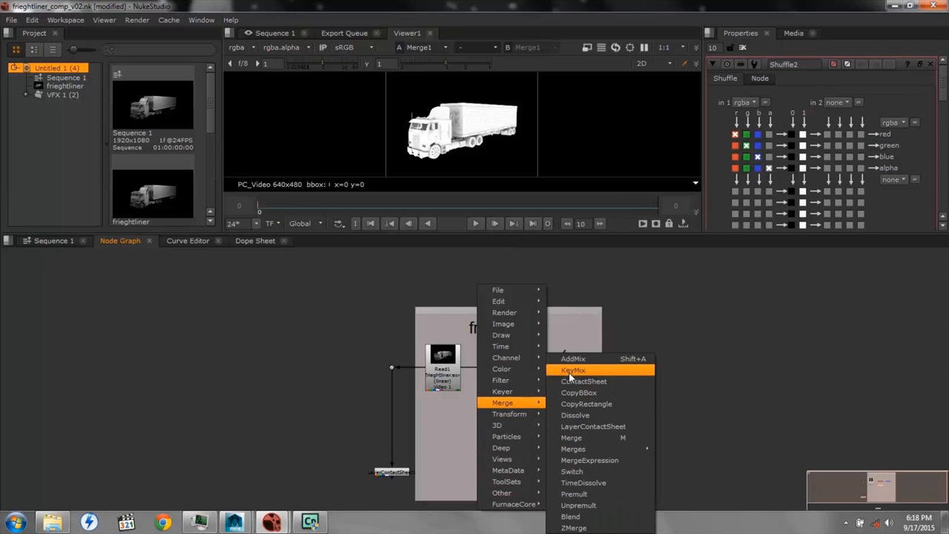
pyautogui.click(578, 437)
# Duplicate the Shuffle2 and Merge2 pair four times and arrange the copies in columns below the original nodes
pyautogui.keyDown('shift'); pyautogui.click(507, 393); pyautogui.keyUp('shift')
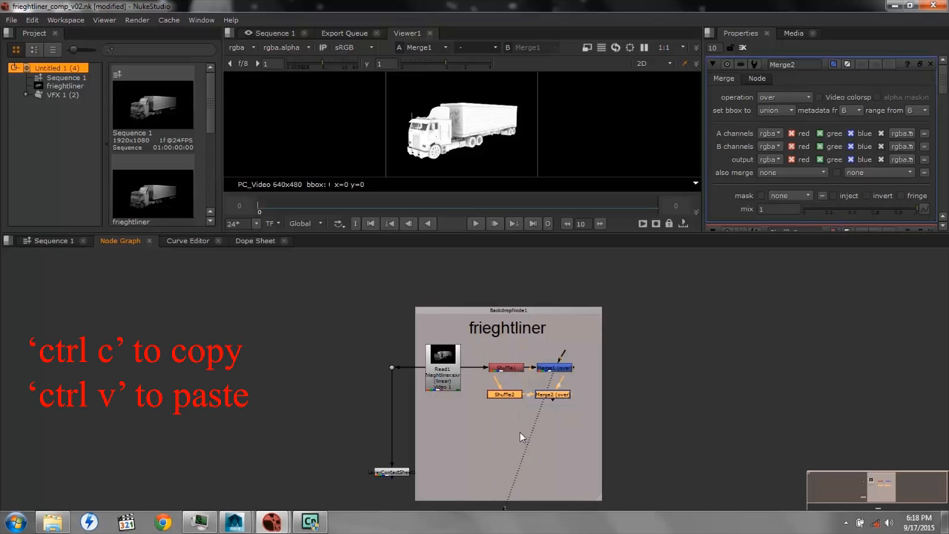
pyautogui.hotkey('ctrl', 'v')
pyautogui.hotkey('ctrl', 'v')
pyautogui.moveTo(552, 417); pyautogui.dragTo(504, 432)
pyautogui.hotkey('ctrl', 'v')
pyautogui.hotkey('ctrl', 'v')
pyautogui.moveTo(601, 417); pyautogui.dragTo(510, 454)
pyautogui.moveTo(648, 439); pyautogui.dragTo(505, 471)
pyautogui.moveTo(553, 395); pyautogui.dragTo(590, 396)
pyautogui.moveTo(553, 471); pyautogui.dragTo(593, 477)
# Connect Shuffle2 through Shuffle6 to Read1 via a vertical chain of dots, and close the open node properties
pyautogui.moveTo(503, 381)
pyautogui.mouseDown()
pyautogui.moveTo(445, 369)
pyautogui.moveTo(511, 354)
pyautogui.moveTo(507, 368)
pyautogui.mouseUp()
pyautogui.moveTo(502, 401); pyautogui.dragTo(477, 388)
pyautogui.keyDown('ctrl'); pyautogui.click(476, 406); pyautogui.keyUp('ctrl')
pyautogui.moveTo(502, 419); pyautogui.dragTo(477, 406)
pyautogui.moveTo(506, 426)
pyautogui.mouseDown()
pyautogui.moveTo(523, 432)
pyautogui.moveTo(506, 432)
pyautogui.mouseUp()
pyautogui.moveTo(497, 430); pyautogui.dragTo(476, 428)
pyautogui.moveTo(505, 445); pyautogui.dragTo(476, 448)
pyautogui.moveTo(505, 466); pyautogui.dragTo(506, 469)
pyautogui.click(509, 389)
pyautogui.keyDown('ctrl'); pyautogui.click(931, 65); pyautogui.keyUp('ctrl')
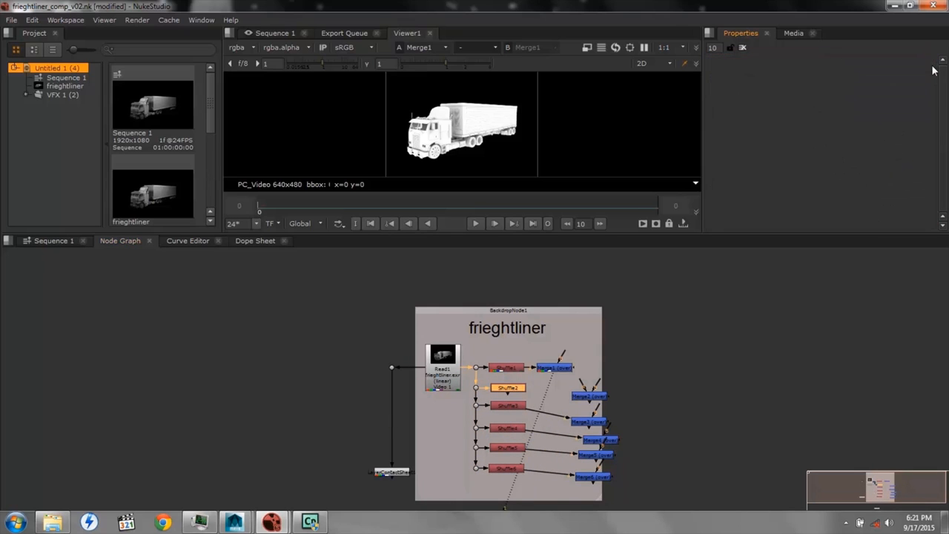
# Set the first input layer of Shuffle2 to GI and close its properties
pyautogui.doubleClick(505, 389)
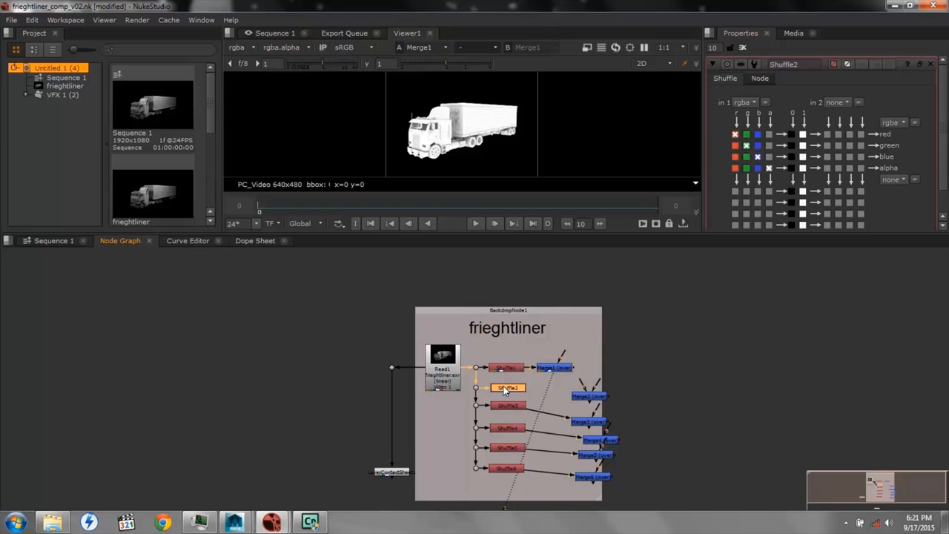
pyautogui.click(753, 102)
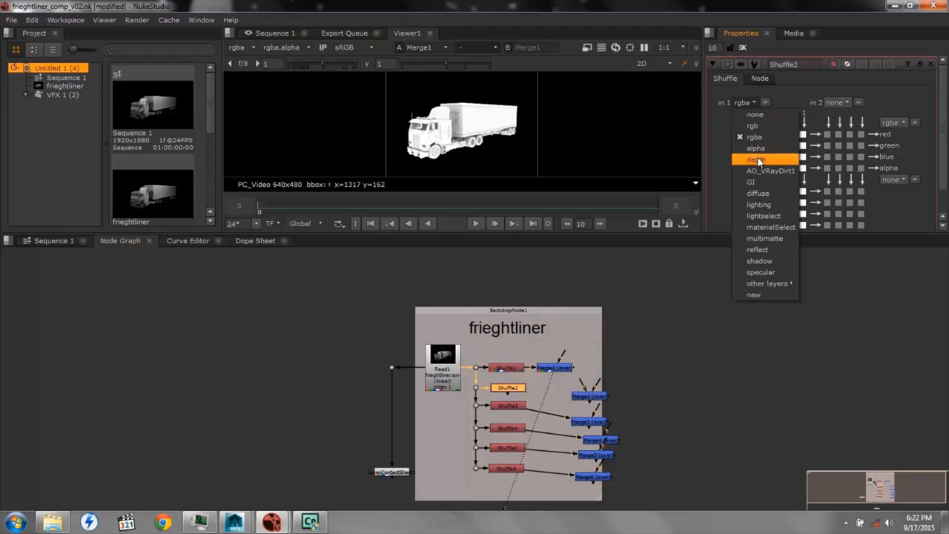
pyautogui.click(751, 182)
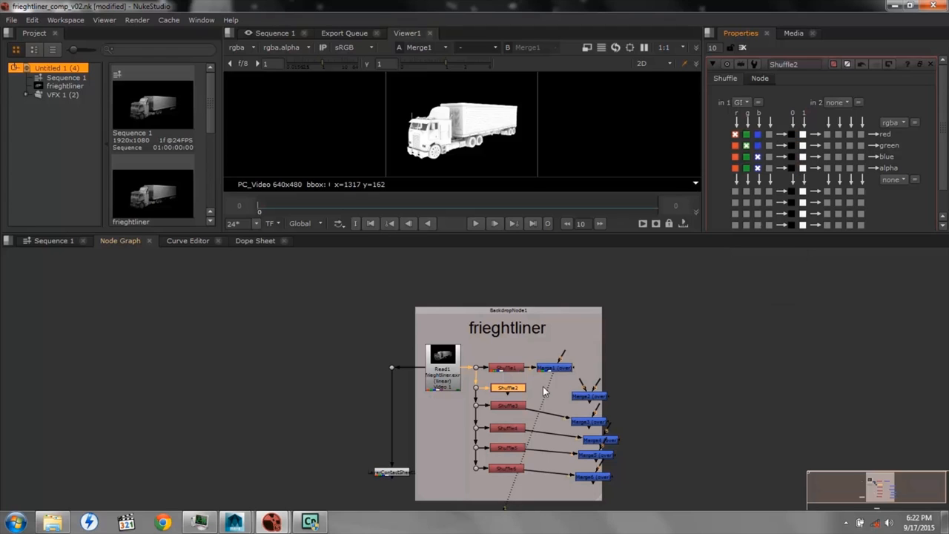
pyautogui.click(506, 405)
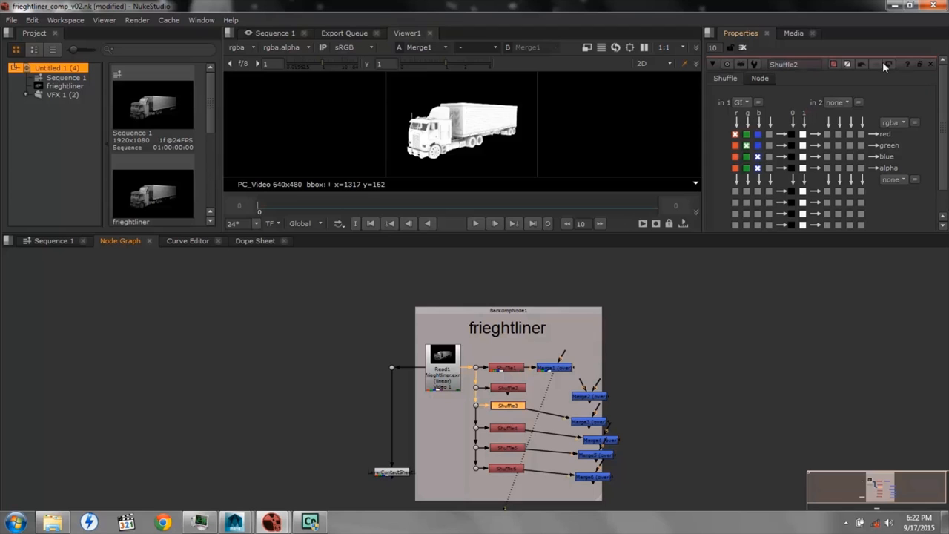
pyautogui.click(931, 64)
# Open the Shuffle4 properties with its first input layer choices, and open the Shuffle6 properties
pyautogui.doubleClick(507, 428)
pyautogui.click(745, 102)
pyautogui.doubleClick(506, 468)
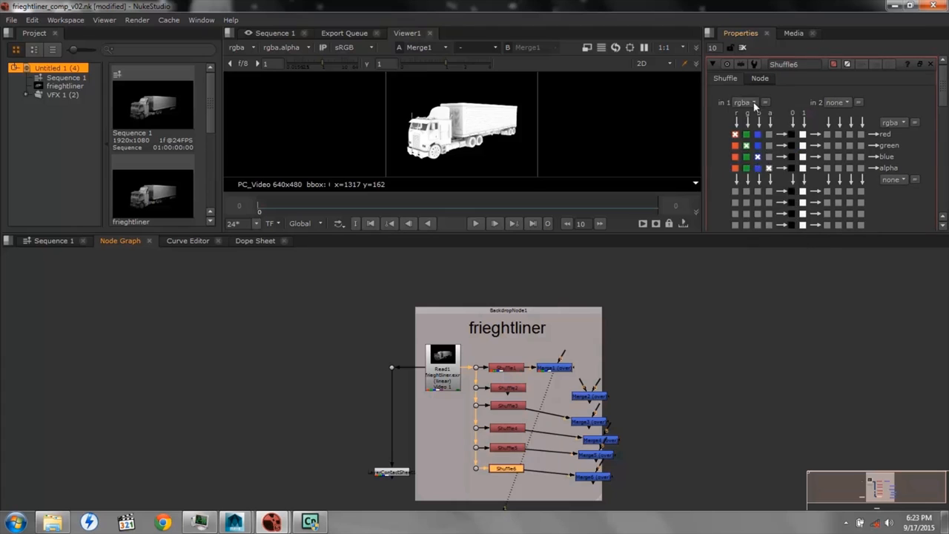
# Align Merge2 through Merge6 in a column beside their Shuffle nodes, chained below Merge1, and close the open properties
pyautogui.moveTo(589, 396); pyautogui.dragTo(556, 388)
pyautogui.moveTo(588, 422); pyautogui.dragTo(556, 406)
pyautogui.moveTo(600, 440); pyautogui.dragTo(557, 428)
pyautogui.moveTo(595, 455); pyautogui.dragTo(556, 448)
pyautogui.moveTo(593, 476); pyautogui.dragTo(555, 469)
pyautogui.click(931, 64)
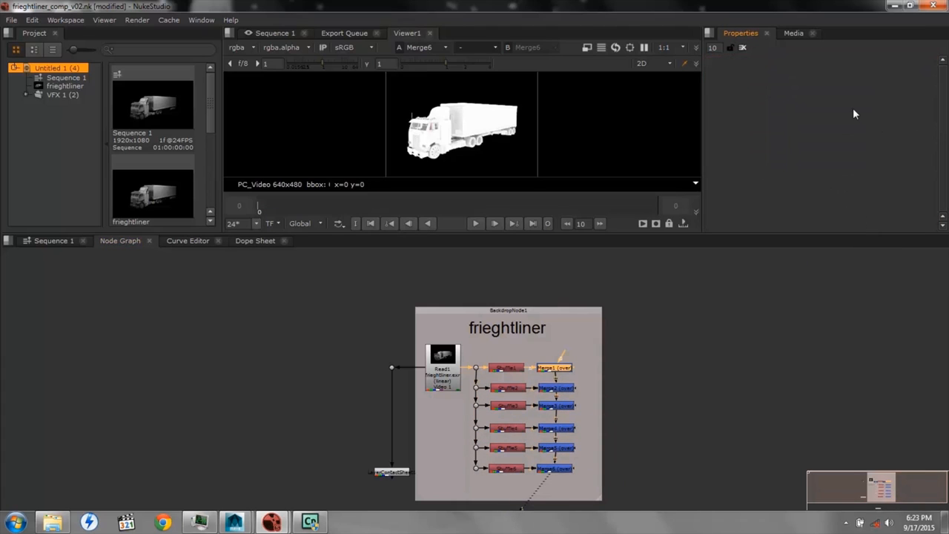
# Open the Merge1 properties and examine its mask, also merge and operation options
pyautogui.doubleClick(555, 368)
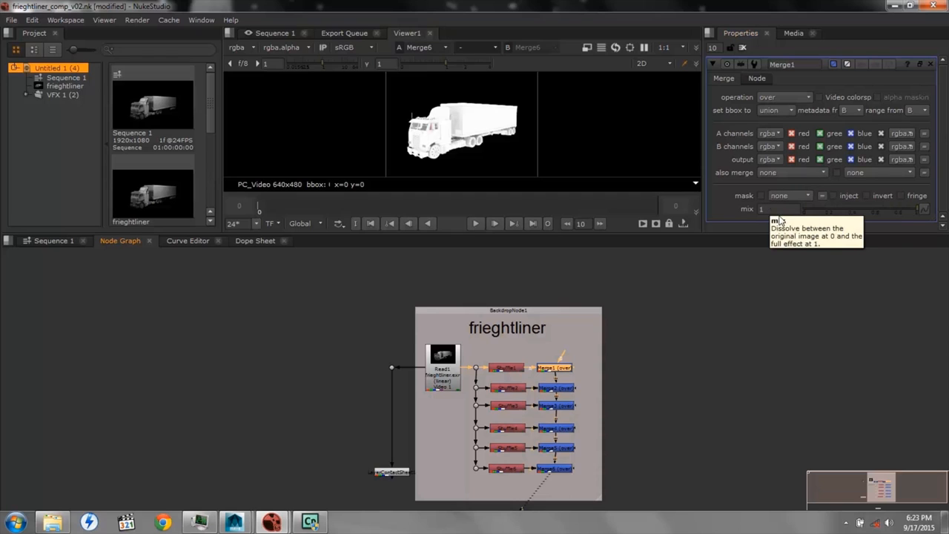
pyautogui.click(808, 196)
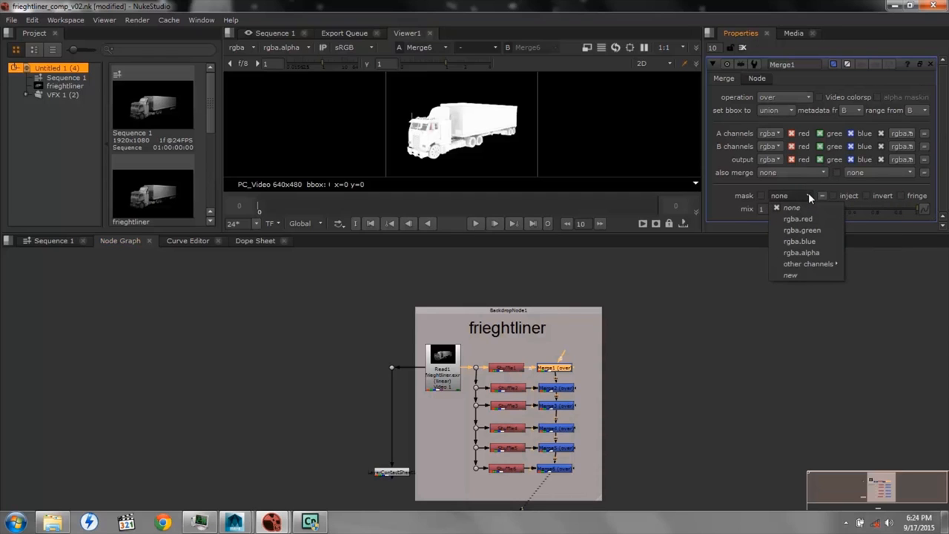
pyautogui.click(808, 196)
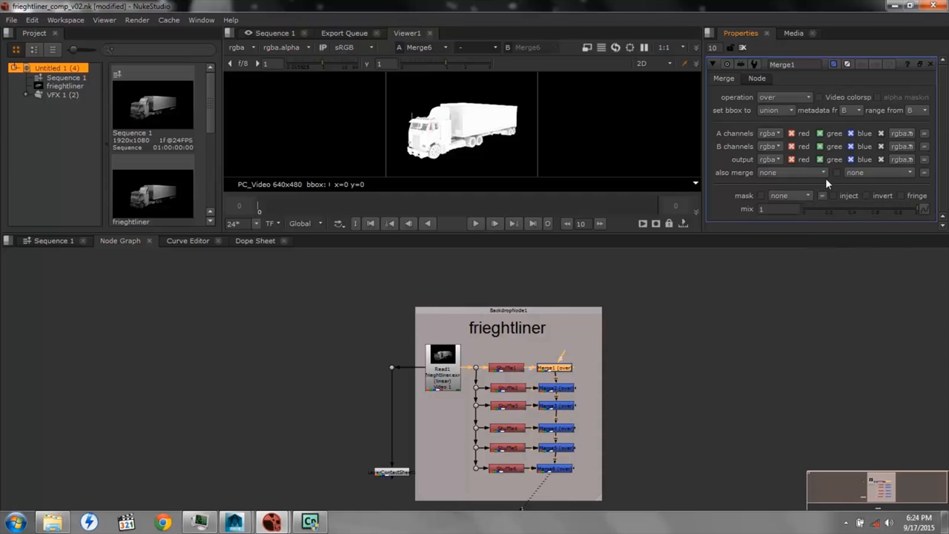
pyautogui.click(823, 172)
pyautogui.click(823, 172)
pyautogui.click(807, 96)
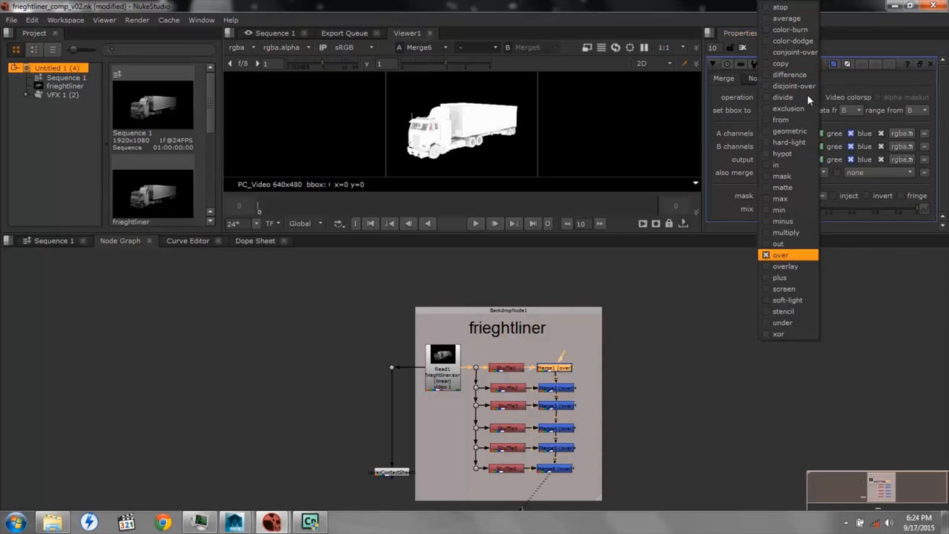
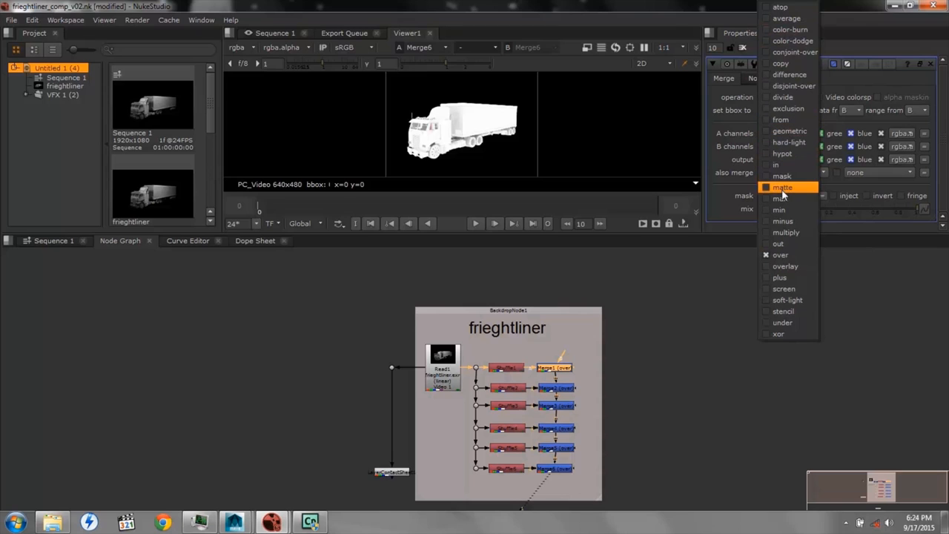
# Set the operation of both Merge1 and Merge2 to plus
pyautogui.click(782, 277)
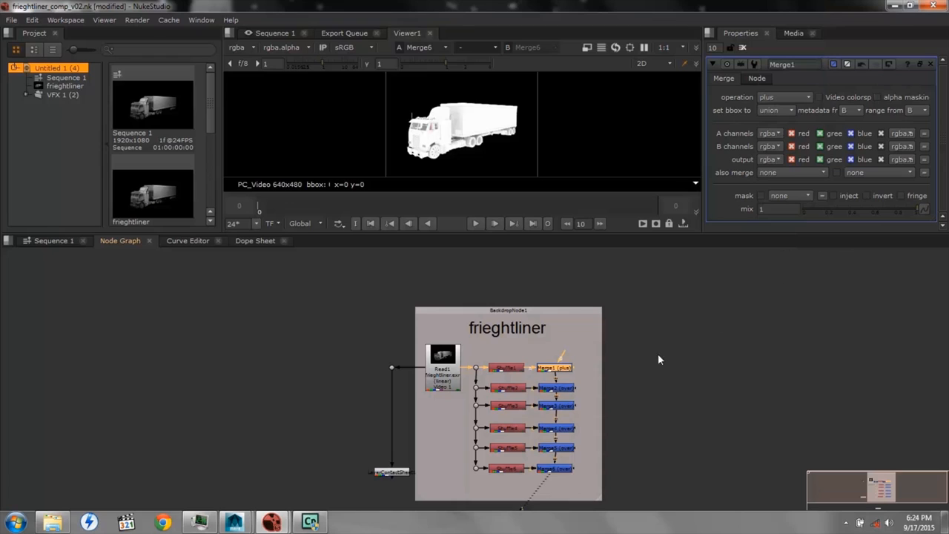
pyautogui.doubleClick(558, 388)
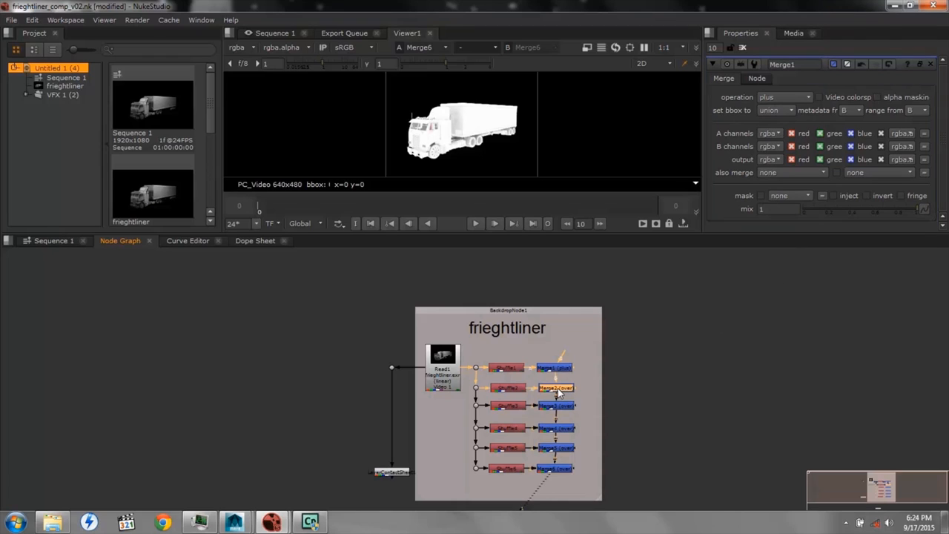
pyautogui.click(801, 96)
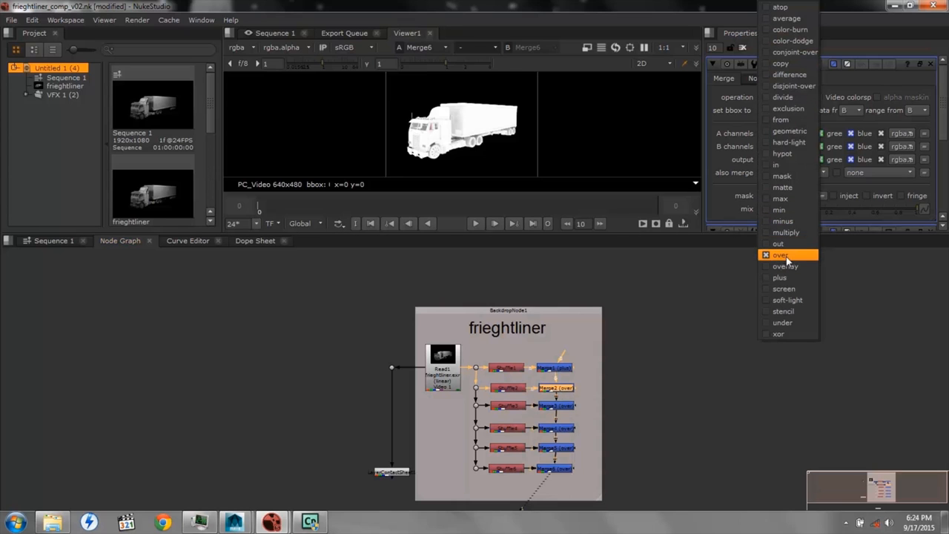
pyautogui.click(784, 277)
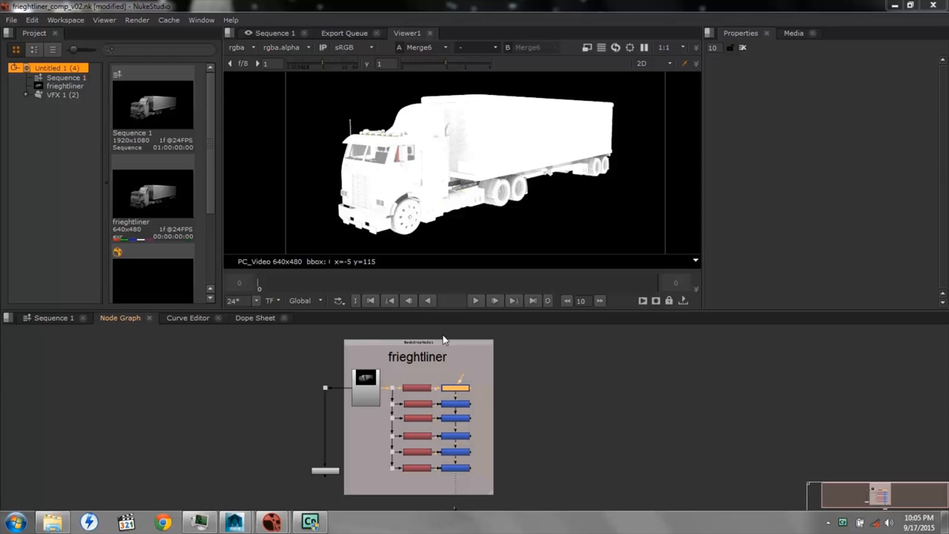
# Add a Backdrop node and move it out of the frieghtliner backdrop into the empty graph area beside it
pyautogui.rightClick(531, 354)
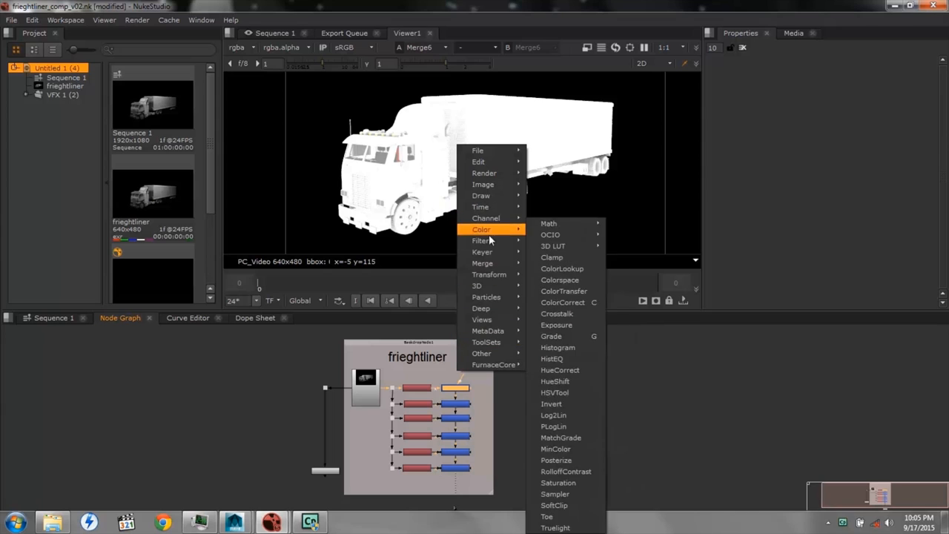
pyautogui.moveTo(501, 356)
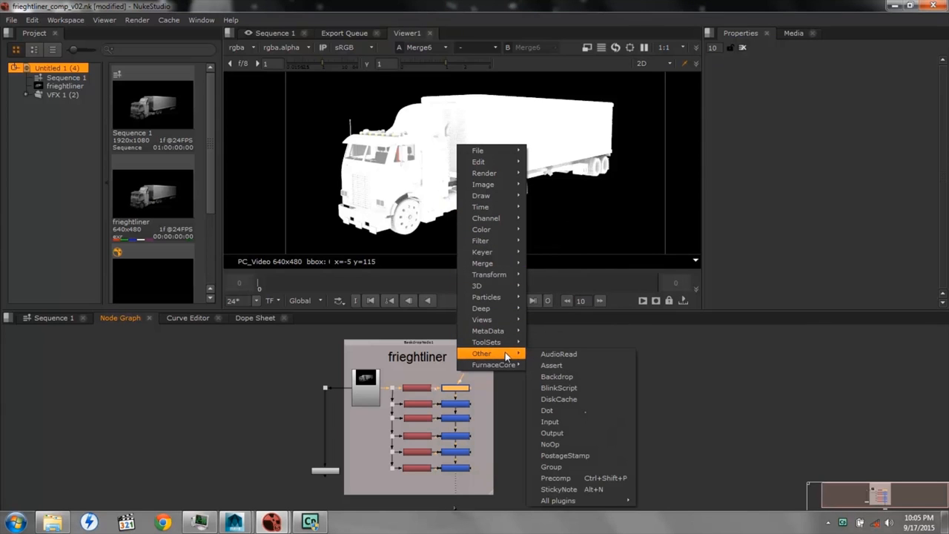
pyautogui.click(558, 377)
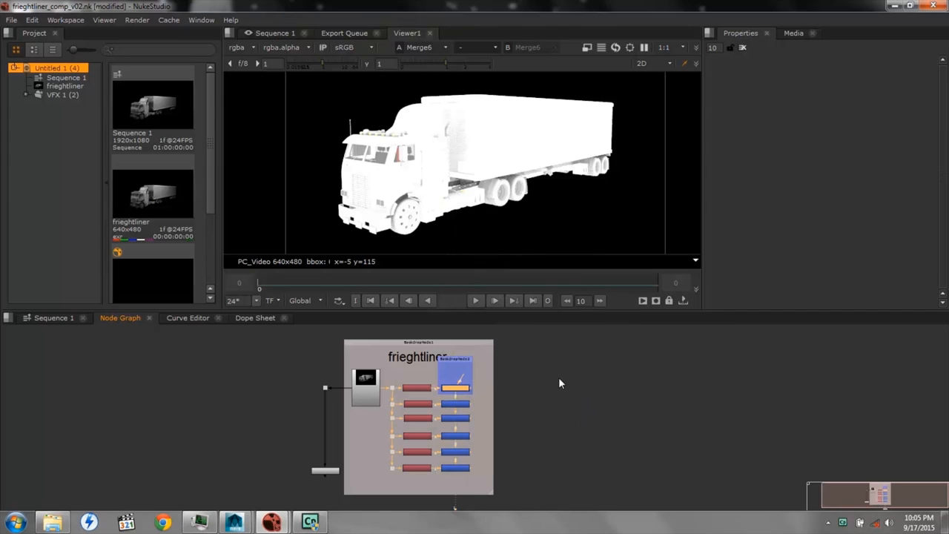
pyautogui.moveTo(455, 359); pyautogui.dragTo(548, 364)
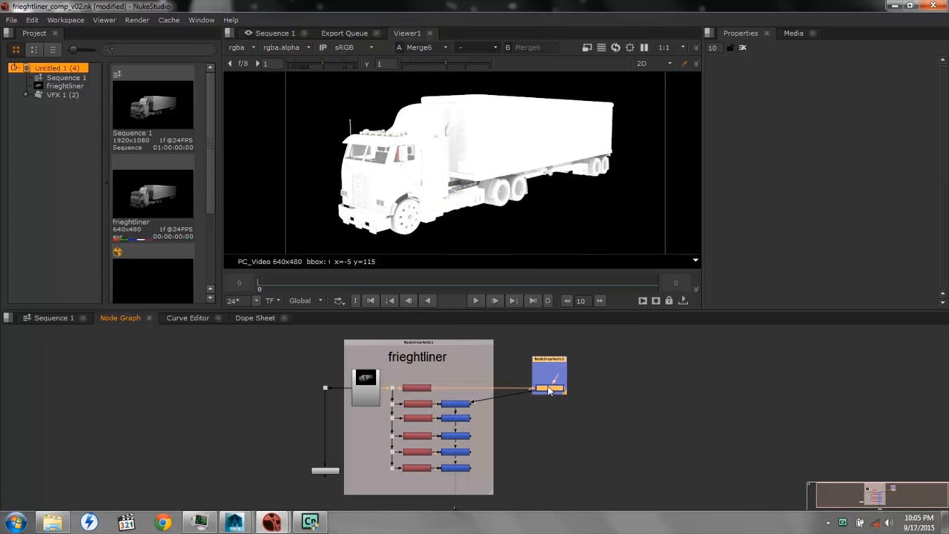
# Return Merge1 to the head of the Merge column and place the empty new backdrop beside the frieghtliner backdrop
pyautogui.click(548, 389)
pyautogui.click(563, 403)
pyautogui.click(549, 389)
pyautogui.moveTo(549, 392); pyautogui.dragTo(457, 390)
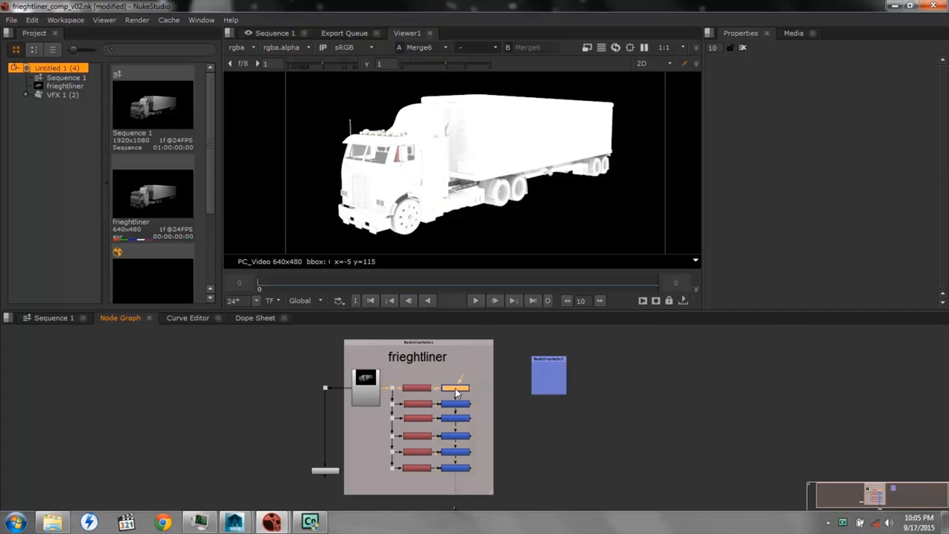
pyautogui.moveTo(549, 364); pyautogui.dragTo(531, 350)
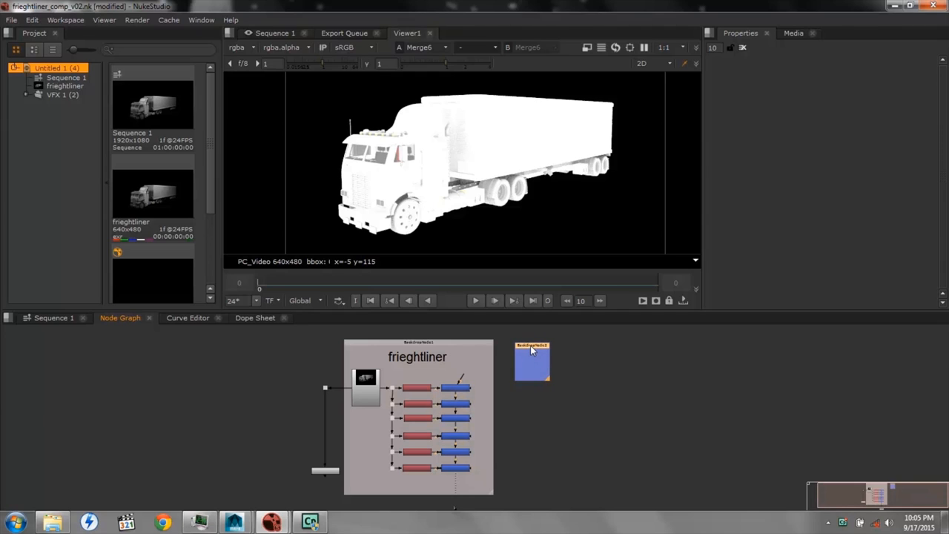
# Rename the new backdrop node as controller
pyautogui.doubleClick(531, 350)
pyautogui.doubleClick(795, 64)
pyautogui.write('controller')
pyautogui.press('Return')
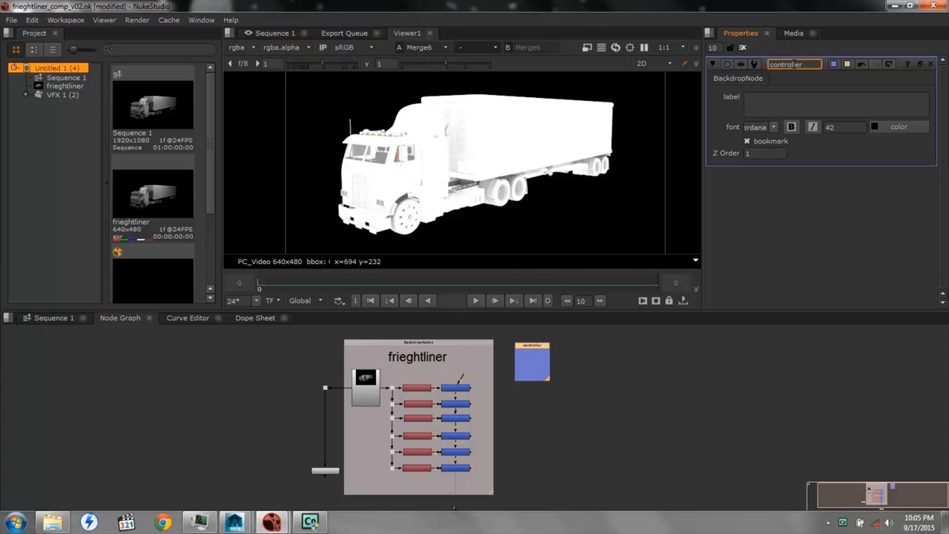
# Add a floating point slider user knob named AO to the controller node and close the knob manager
pyautogui.click(757, 80)
pyautogui.rightClick(747, 81)
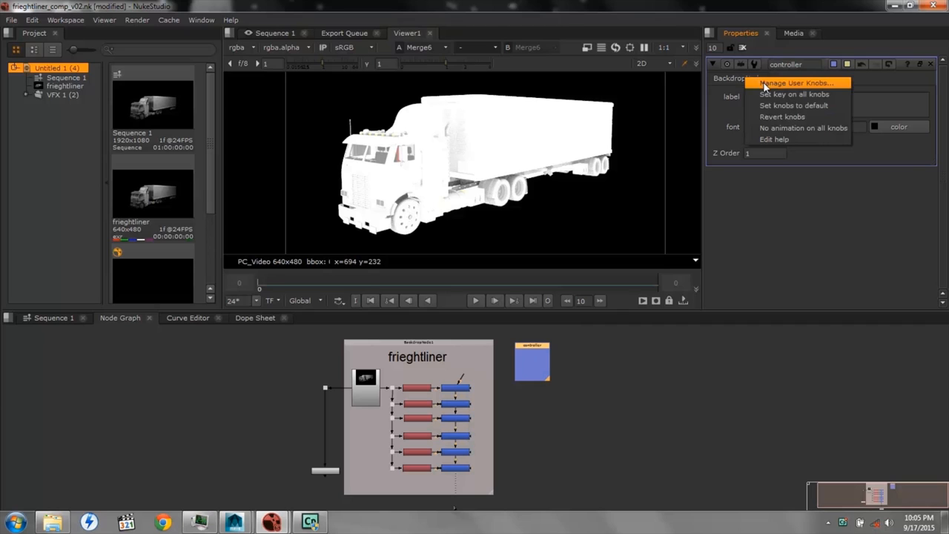
pyautogui.click(764, 82)
pyautogui.click(553, 198)
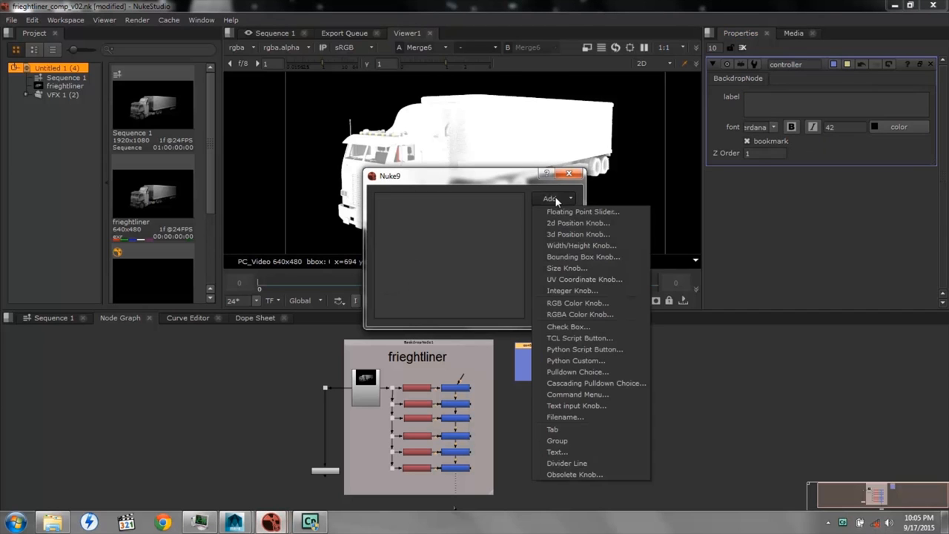
pyautogui.click(573, 213)
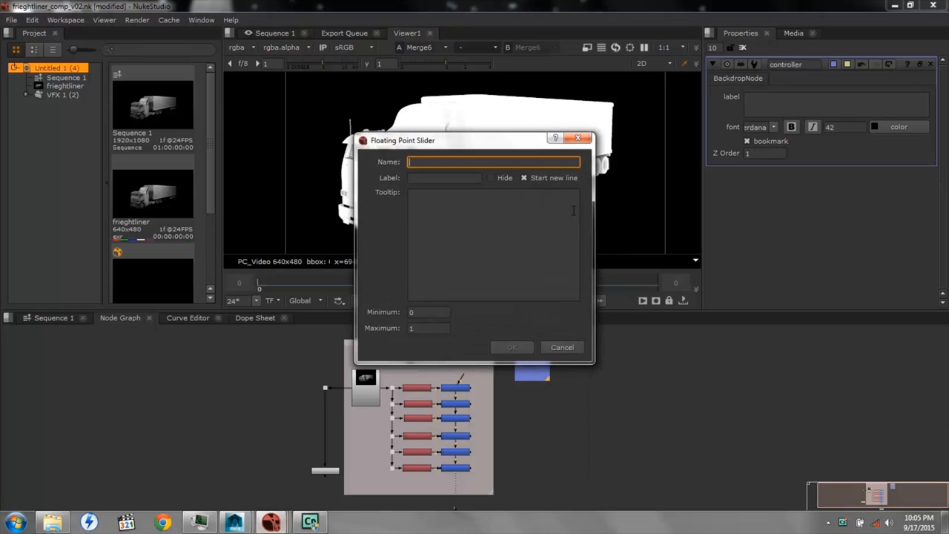
pyautogui.write('AO')
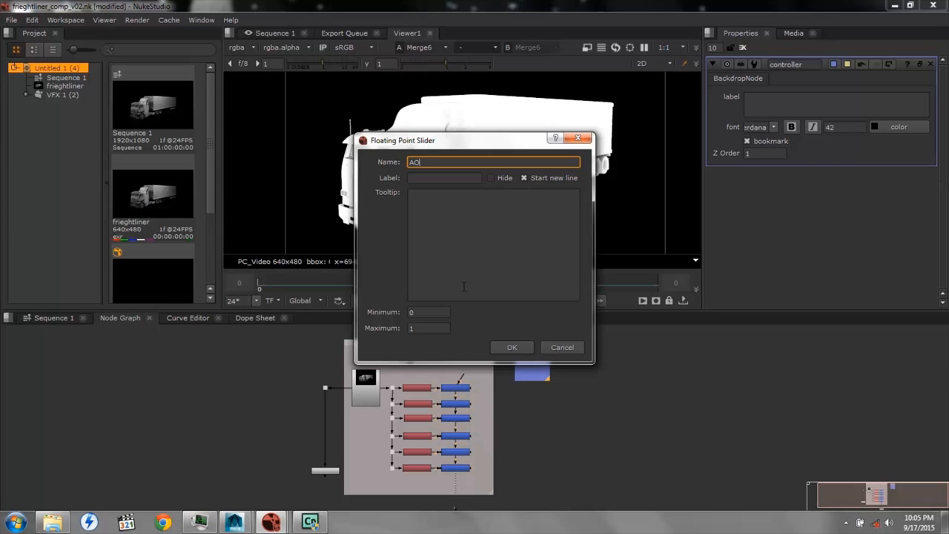
pyautogui.click(510, 347)
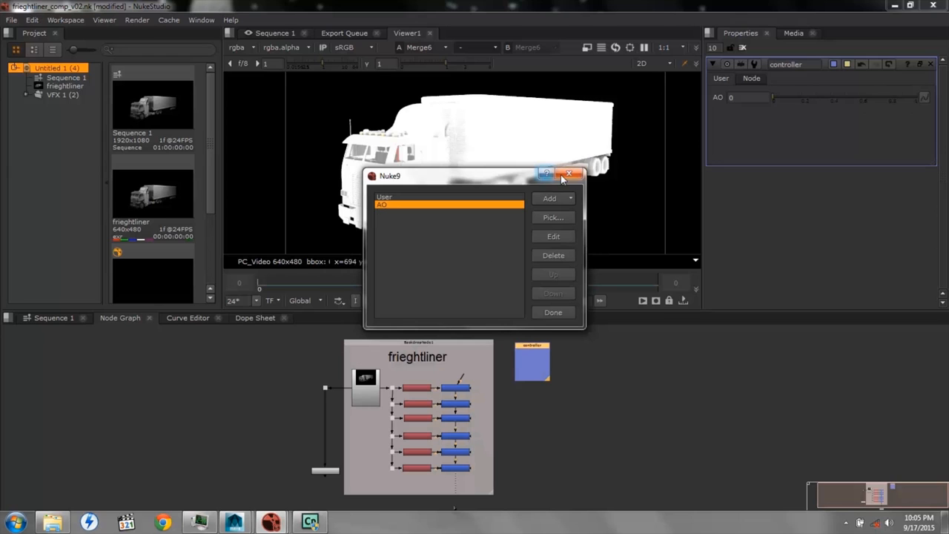
pyautogui.click(562, 175)
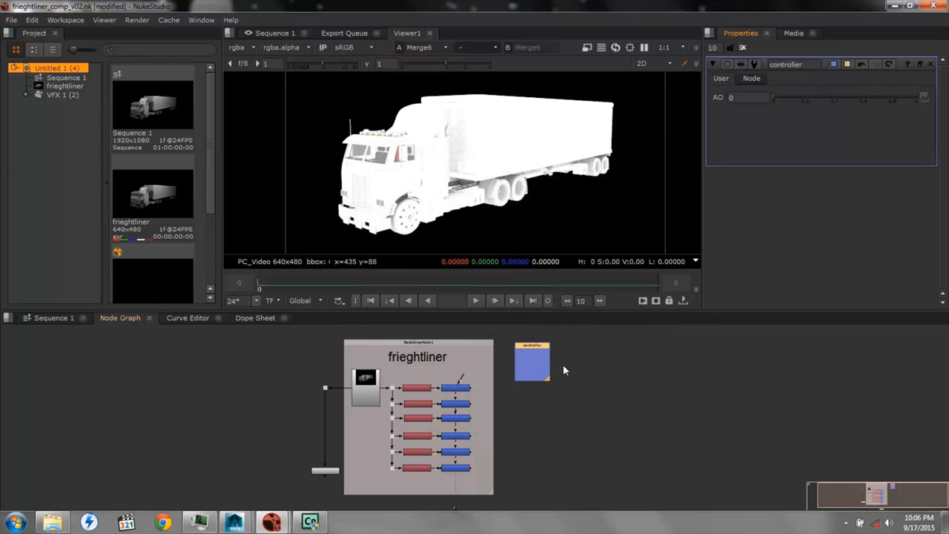
# Link Merge1's mix value to the controller's AO slider, try the slider, and close the Merge1 properties
pyautogui.doubleClick(464, 388)
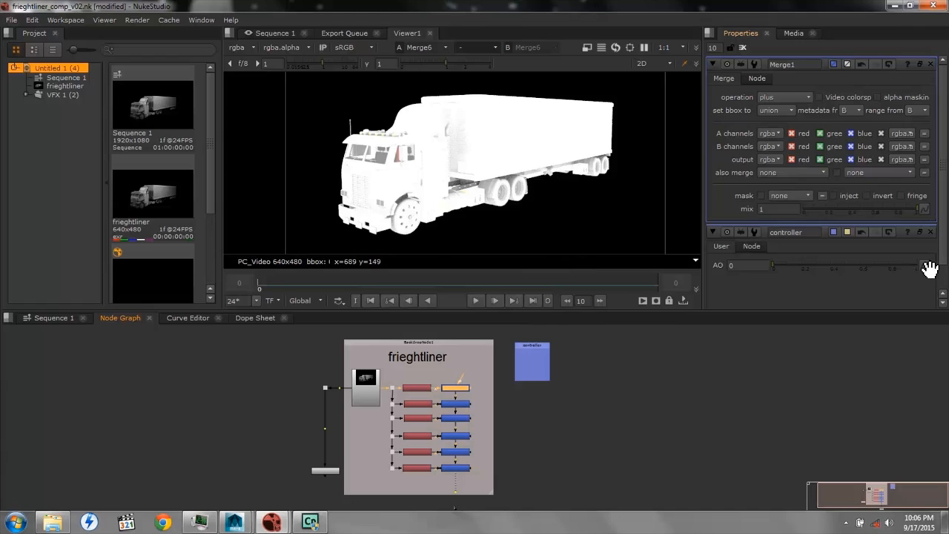
pyautogui.moveTo(927, 265); pyautogui.dragTo(930, 211)
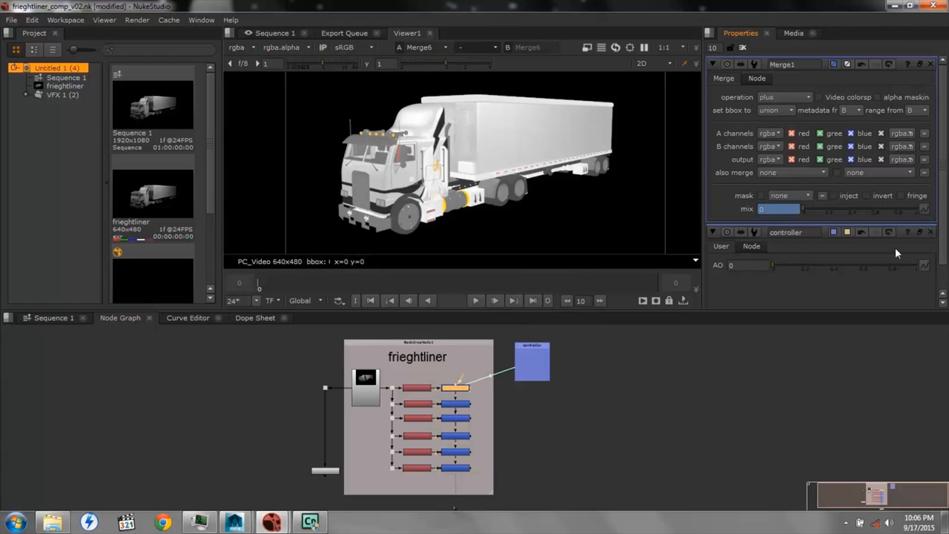
pyautogui.moveTo(773, 262); pyautogui.dragTo(748, 282)
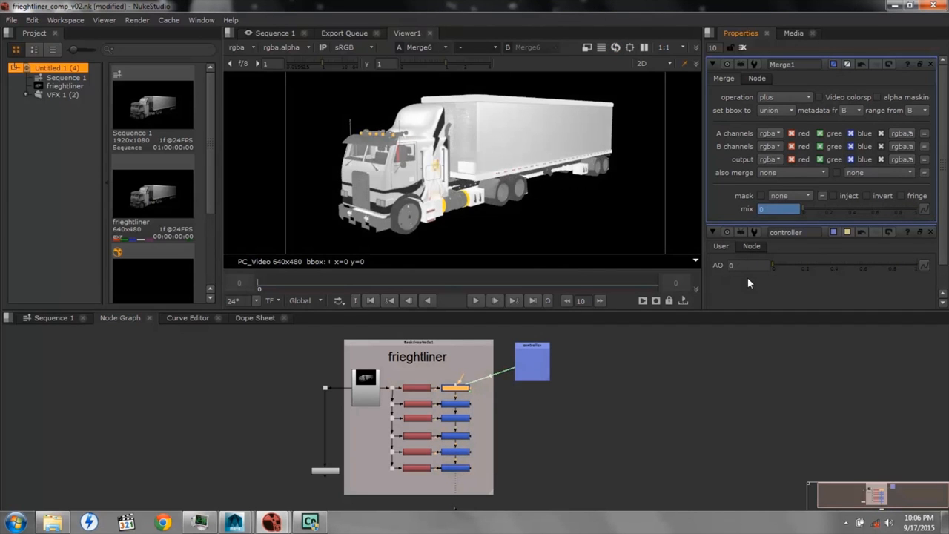
pyautogui.click(932, 65)
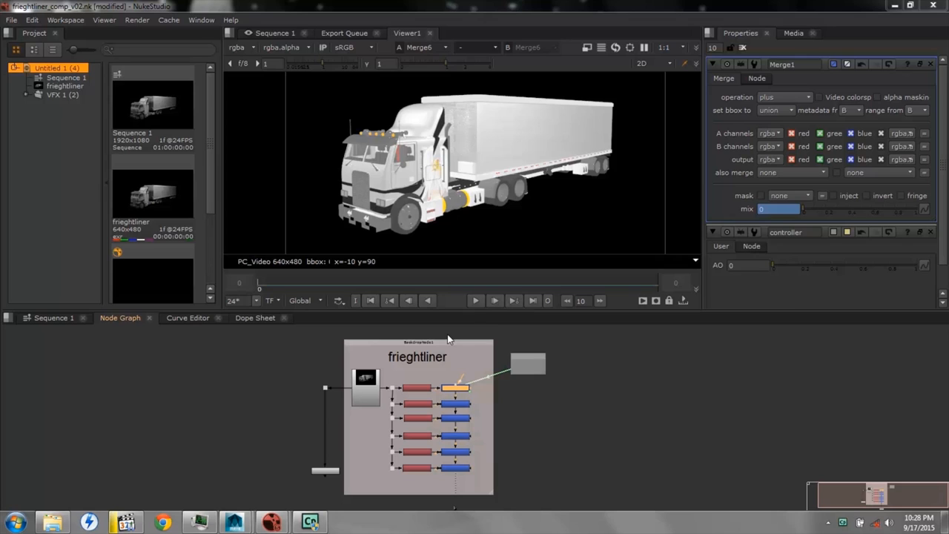
pyautogui.click(932, 64)
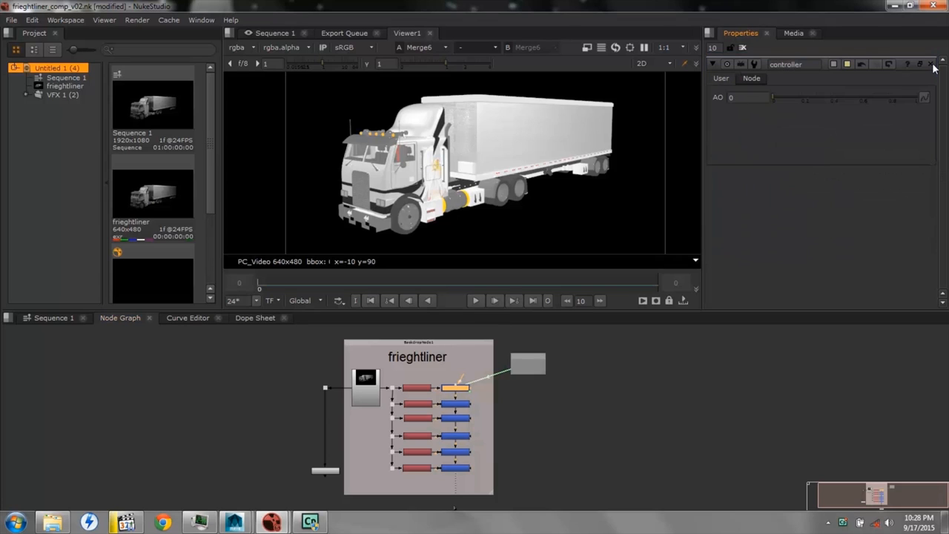
# Add a floating point slider user knob named GI to the controller node
pyautogui.rightClick(722, 80)
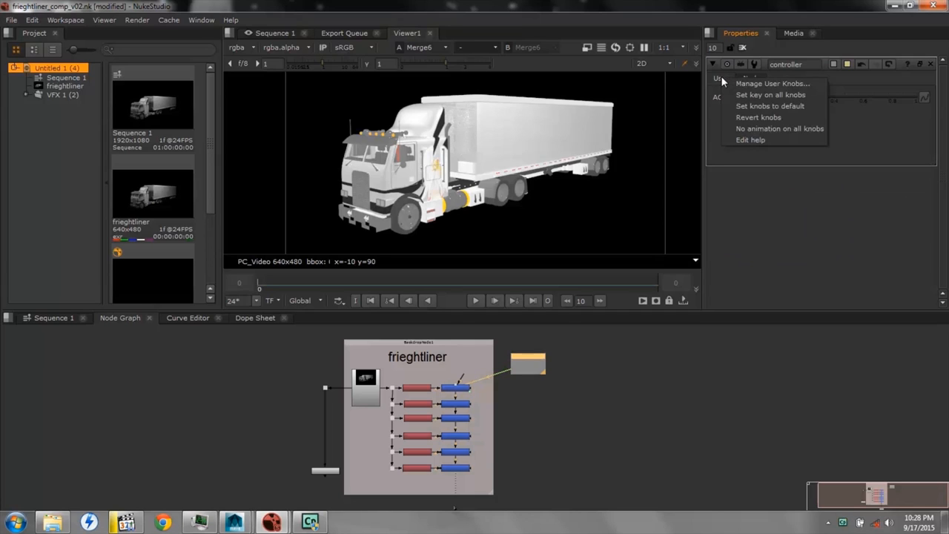
pyautogui.click(742, 84)
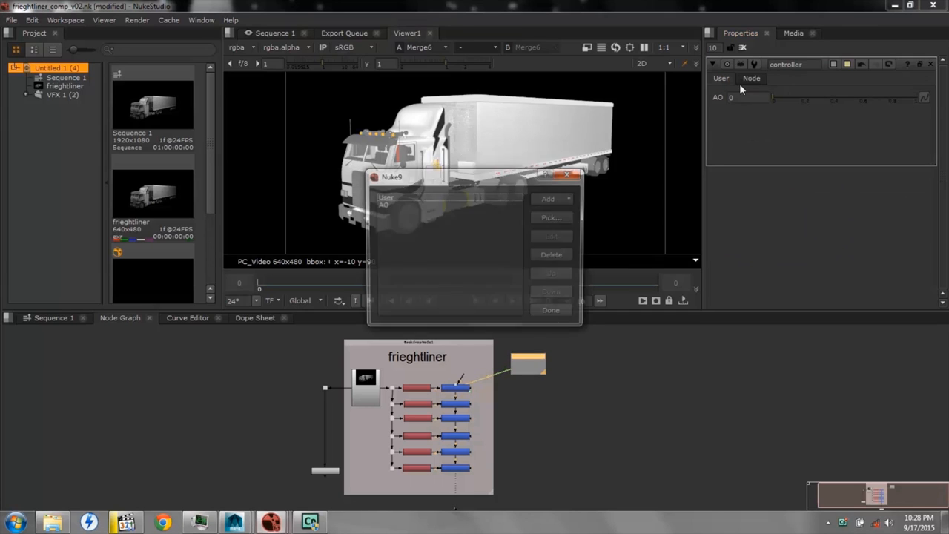
pyautogui.click(551, 199)
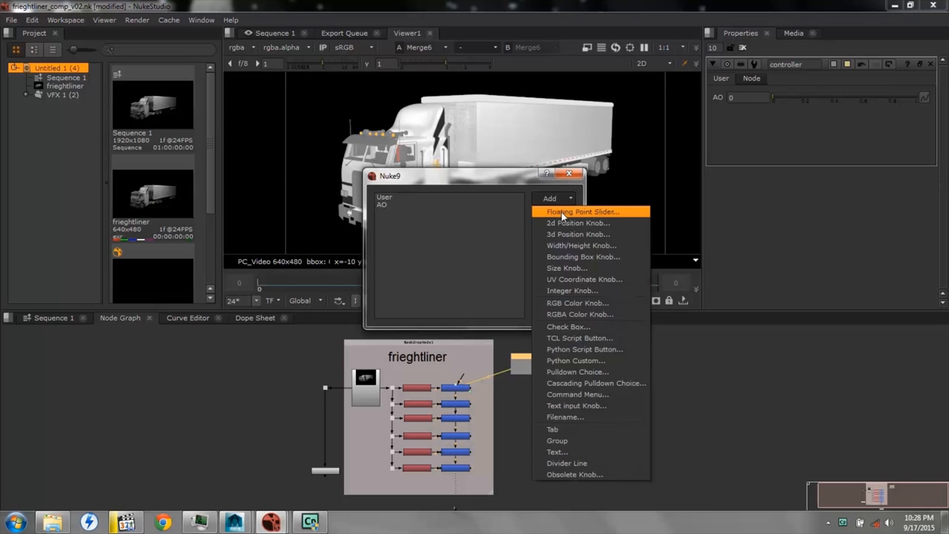
pyautogui.click(562, 212)
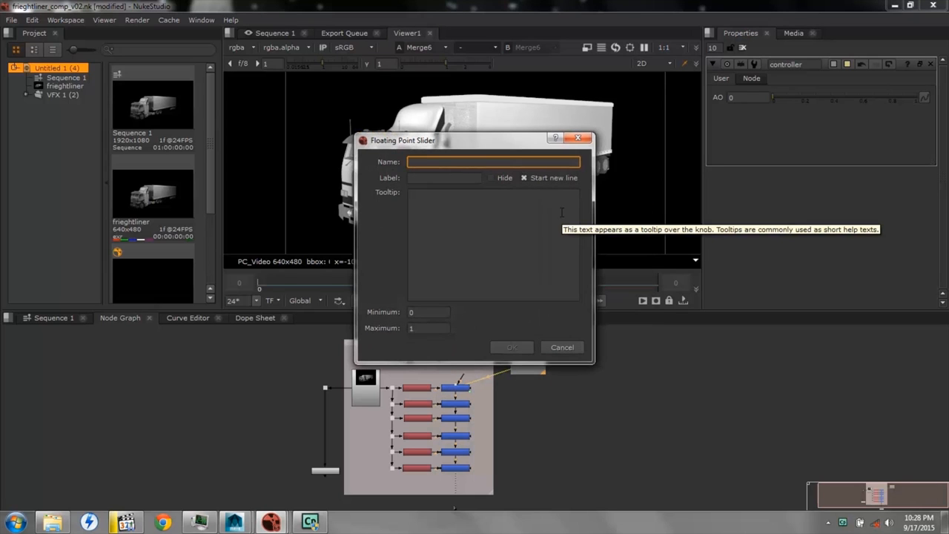
pyautogui.write('GI')
pyautogui.press('Return')
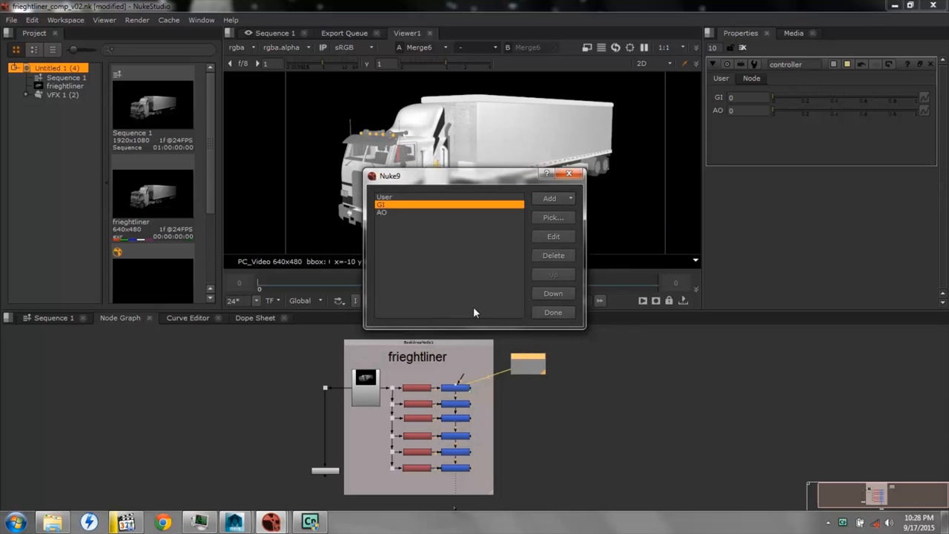
# Add a floating point slider user knob named diffuse to the controller and finish managing its knobs
pyautogui.click(552, 198)
pyautogui.click(557, 211)
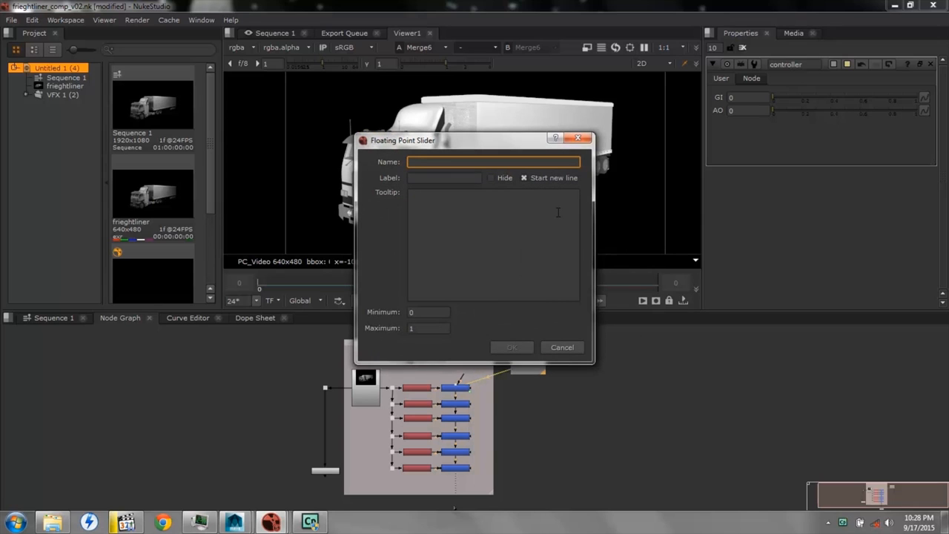
pyautogui.write('diffuse')
pyautogui.press('Return')
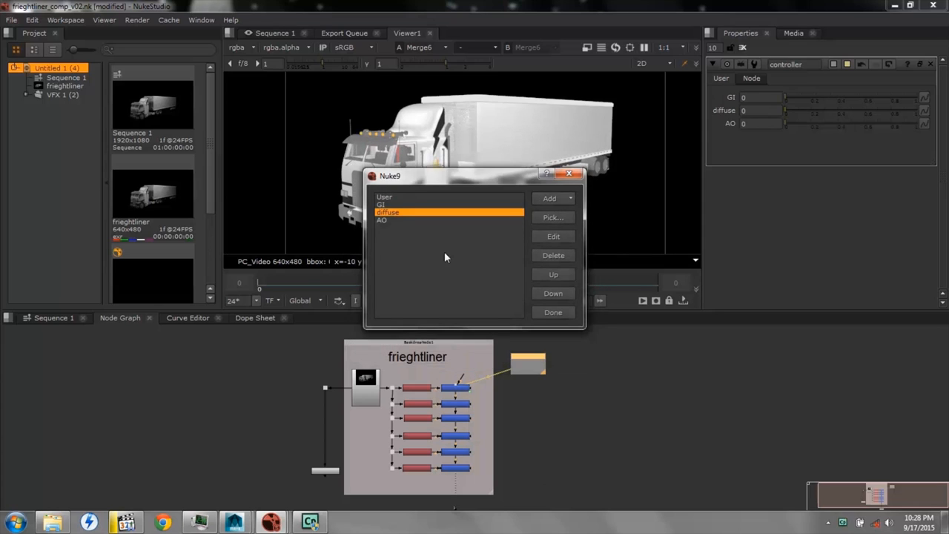
pyautogui.click(554, 313)
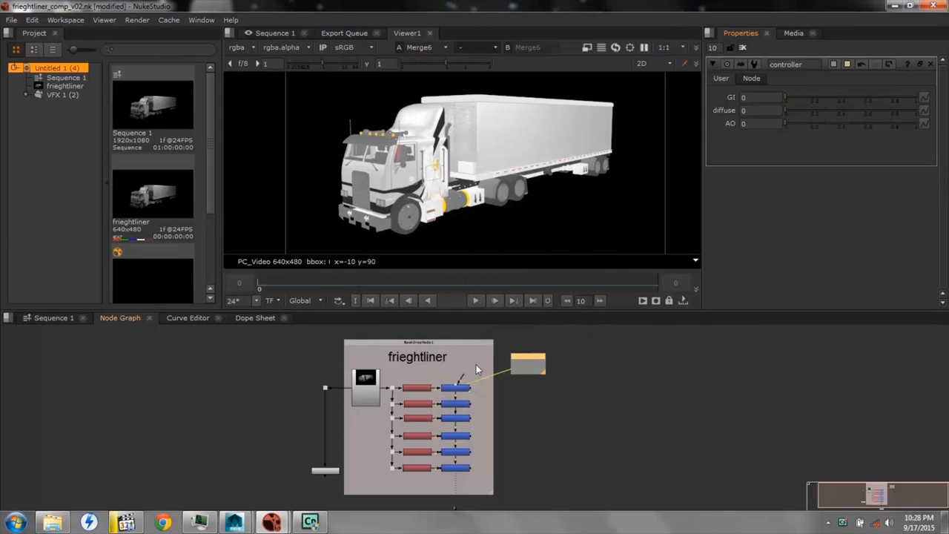
# Link Merge2's mix value to the controller's GI slider and close the Merge2 properties
pyautogui.doubleClick(455, 404)
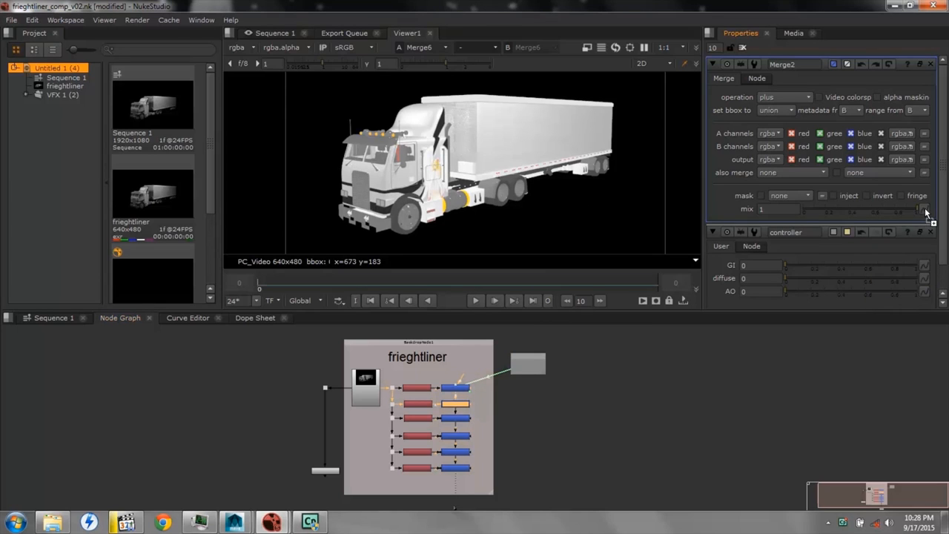
pyautogui.keyDown('ctrl'); pyautogui.moveTo(925, 212); pyautogui.dragTo(925, 211); pyautogui.keyUp('ctrl')
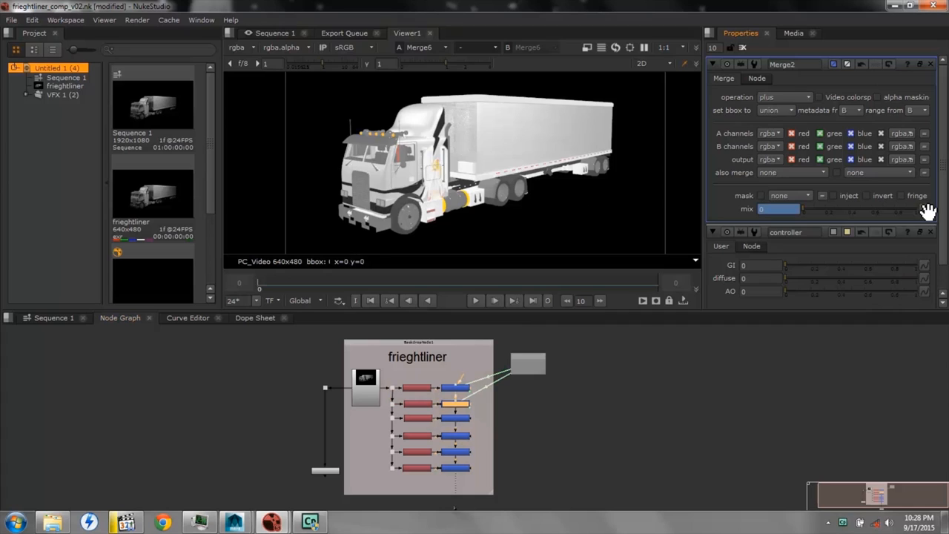
pyautogui.click(932, 65)
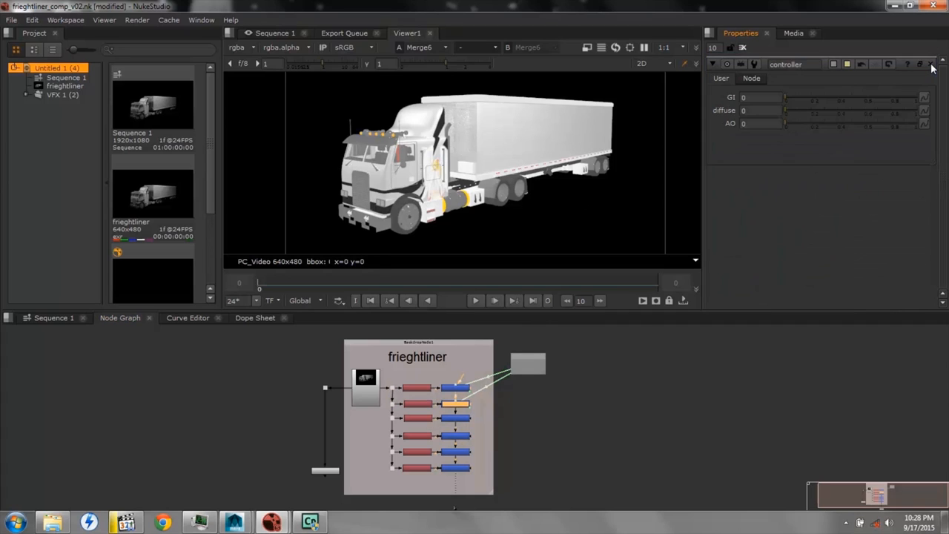
# Link Merge3's mix value to the controller's diffuse slider
pyautogui.doubleClick(454, 420)
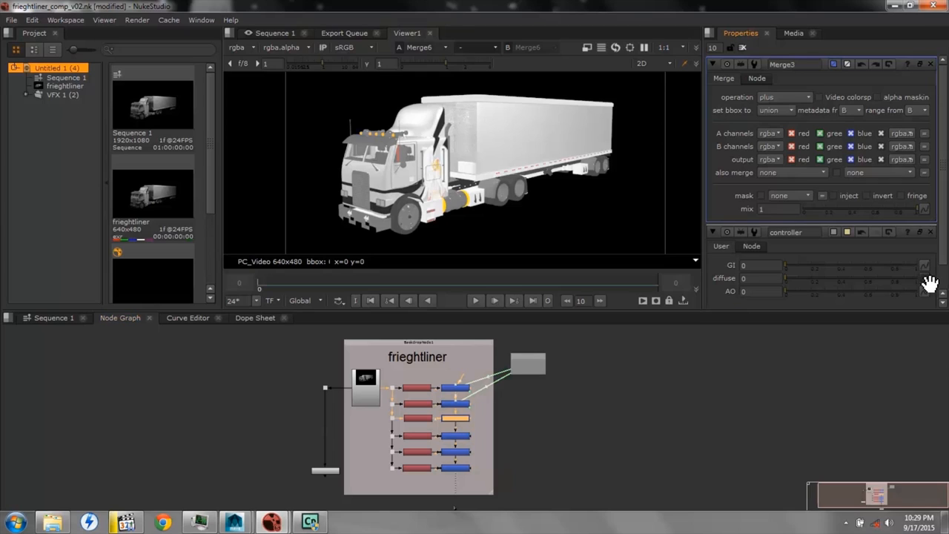
pyautogui.keyDown('ctrl'); pyautogui.moveTo(927, 281); pyautogui.dragTo(926, 211); pyautogui.keyUp('ctrl')
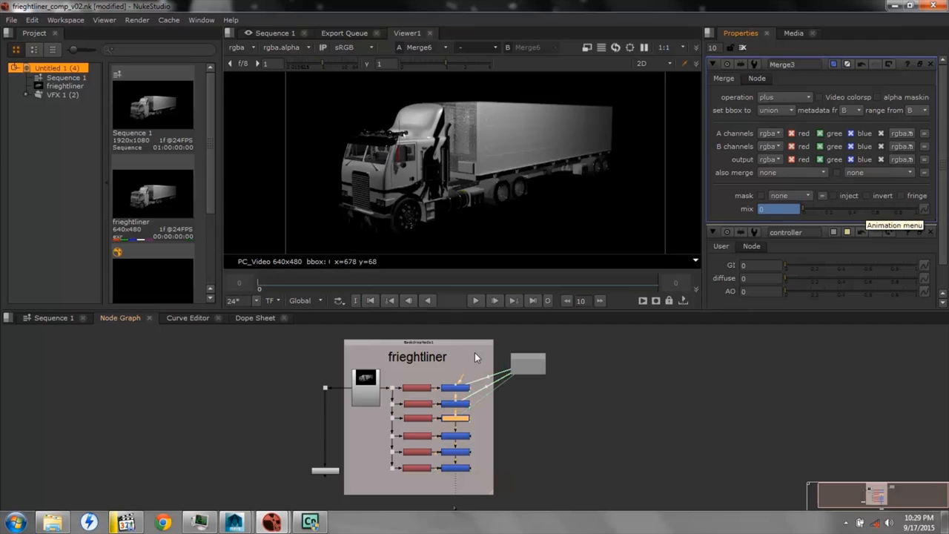
# Close the Merge3 properties and check which input layer the fourth Shuffle node uses
pyautogui.click(420, 438)
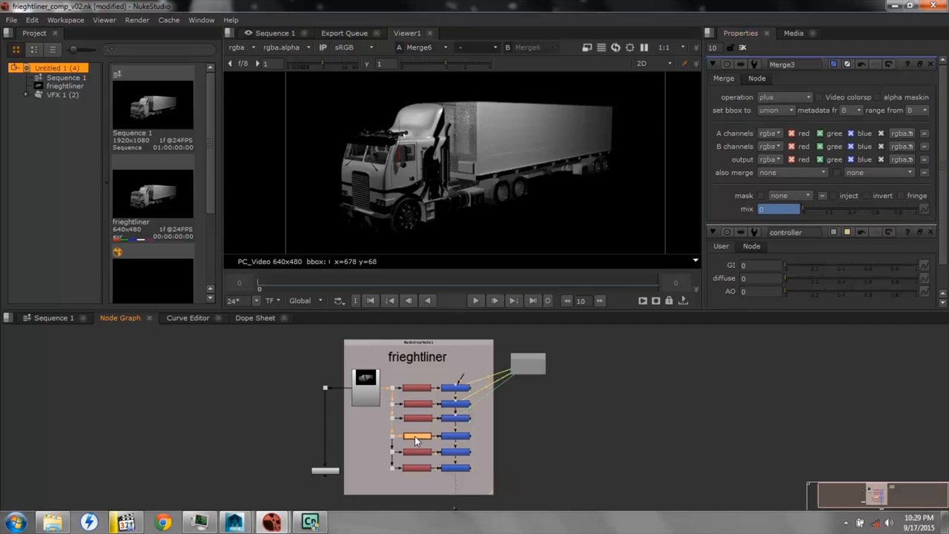
pyautogui.click(932, 64)
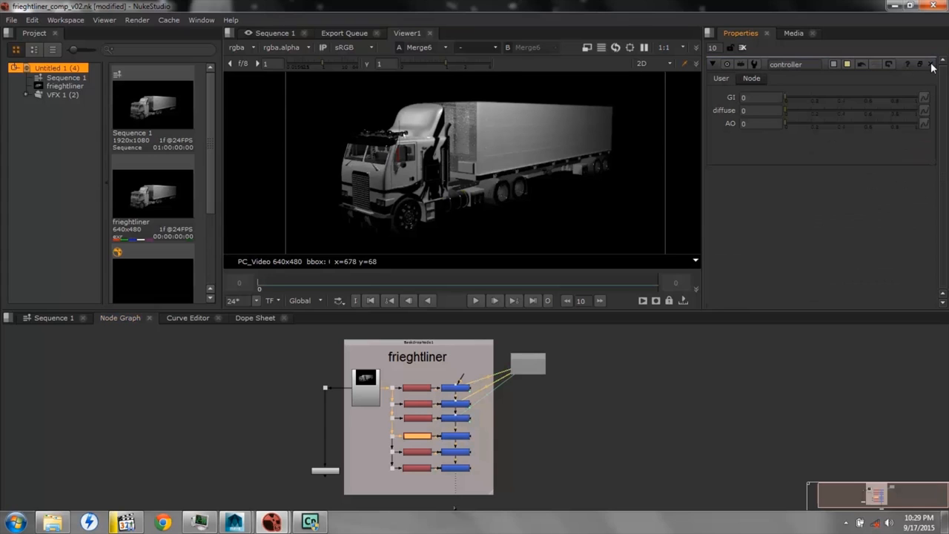
pyautogui.doubleClick(419, 436)
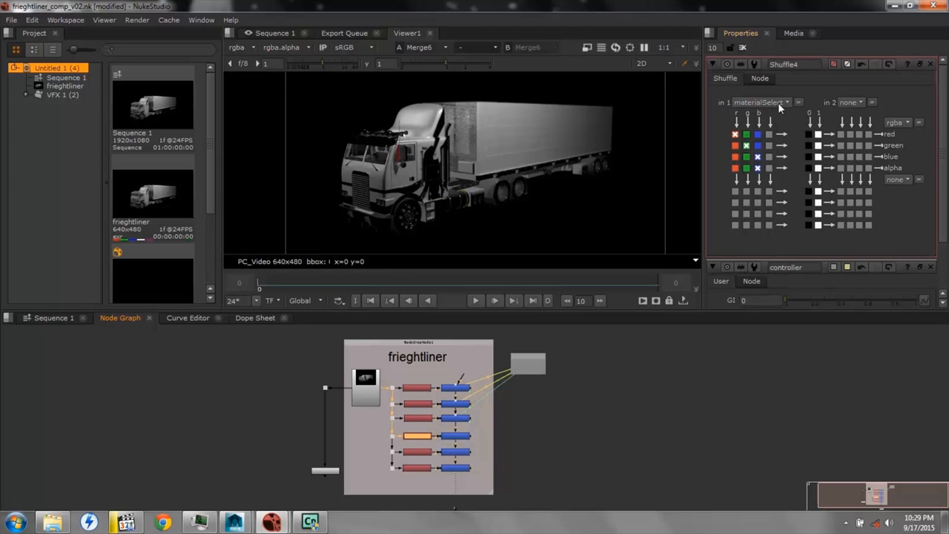
pyautogui.click(931, 65)
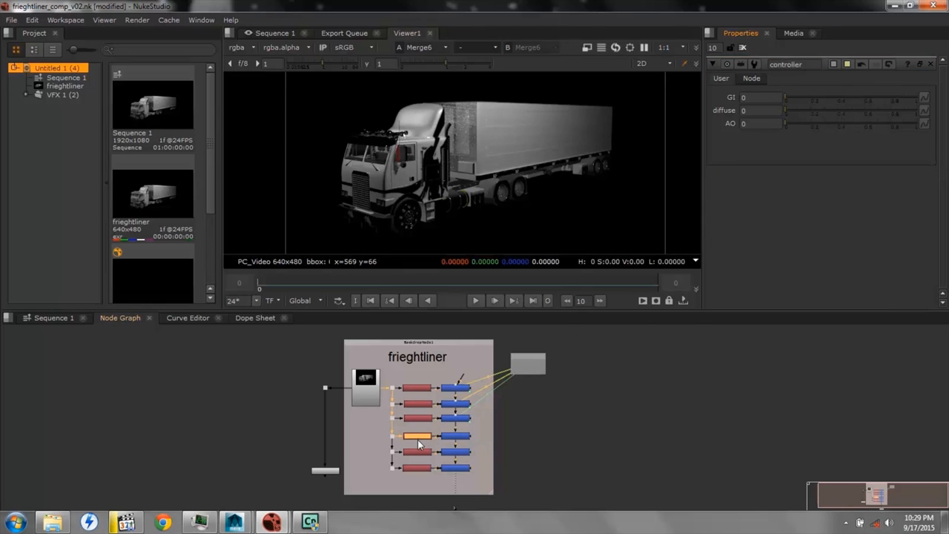
# Insert a ColorMatrix node after the fourth Shuffle node, ahead of its merge
pyautogui.rightClick(516, 434)
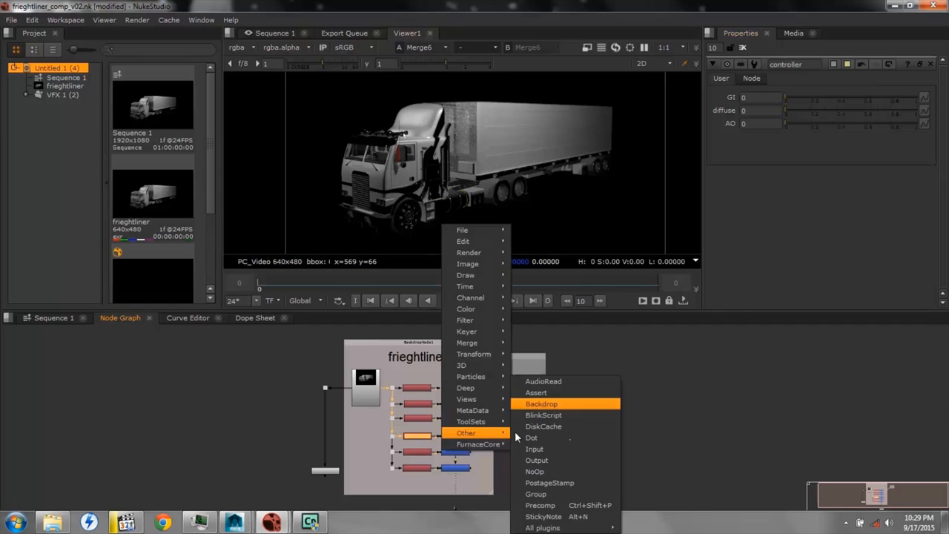
pyautogui.moveTo(500, 310)
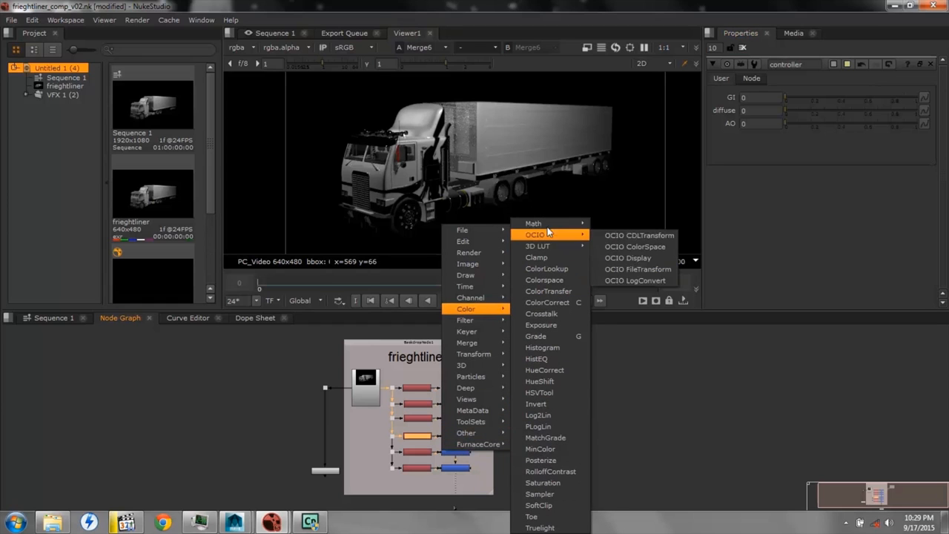
pyautogui.moveTo(555, 225)
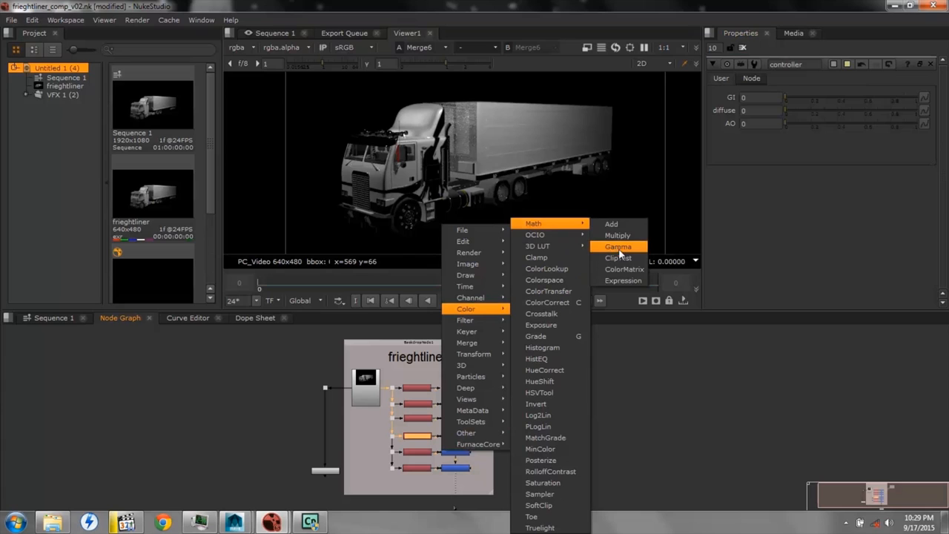
pyautogui.click(625, 269)
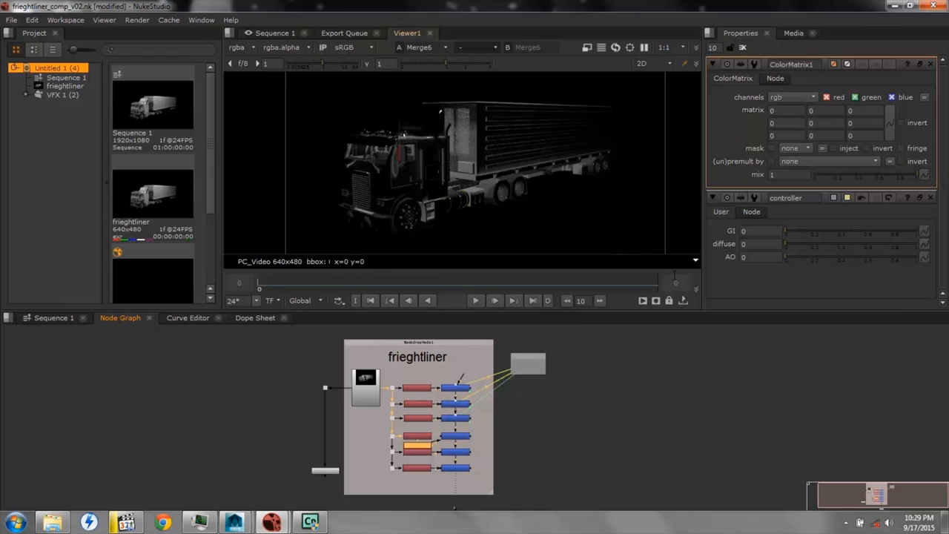
# Add a divider line above the GI slider in the controller's user knobs
pyautogui.rightClick(722, 211)
pyautogui.click(742, 219)
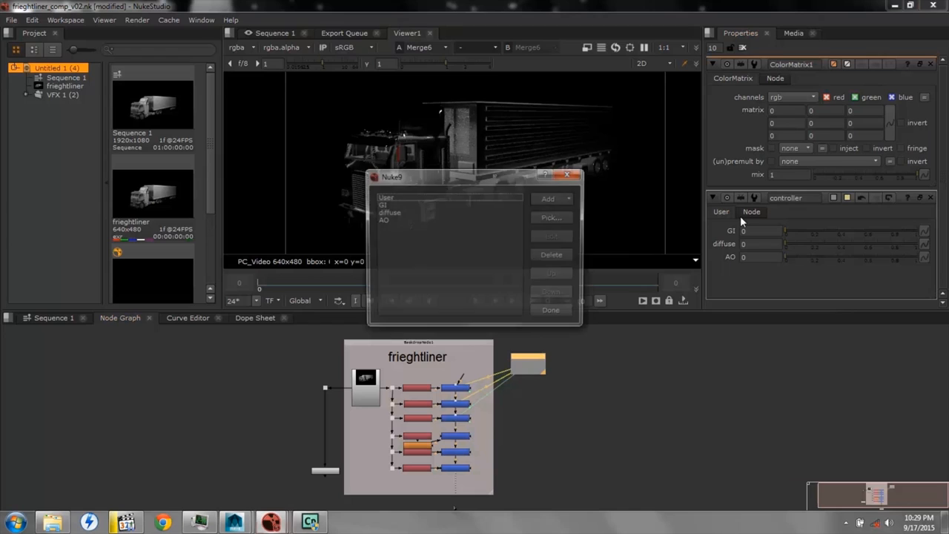
pyautogui.click(557, 199)
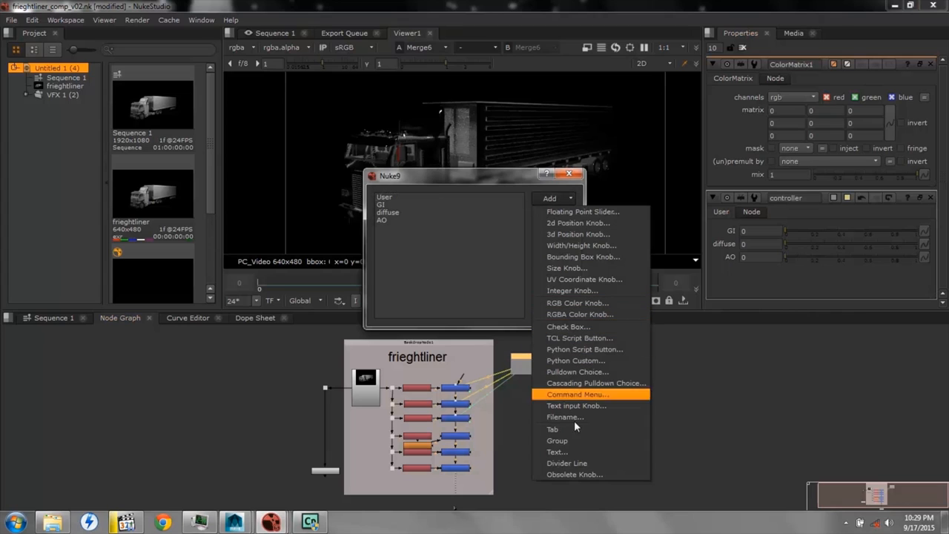
pyautogui.click(580, 463)
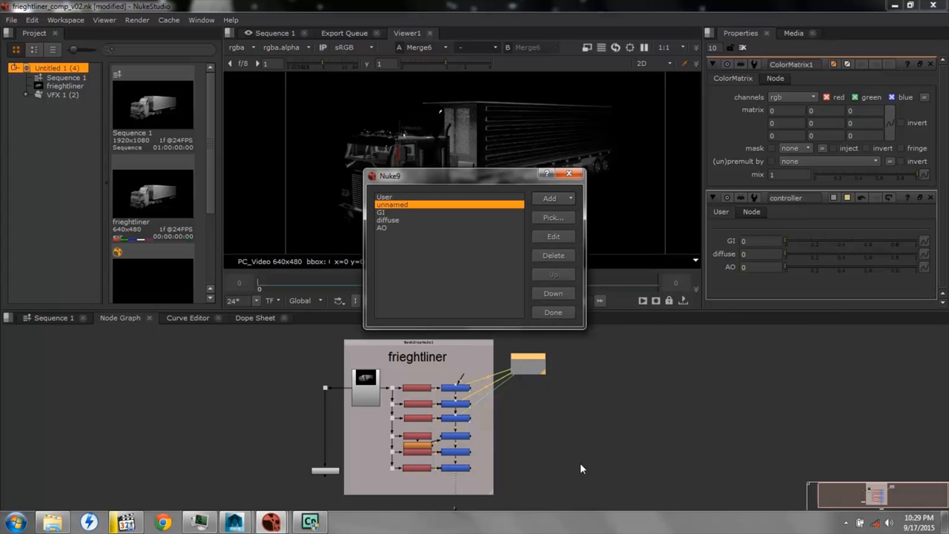
# Add a floating point slider named red directly below the User entry, above the divider line
pyautogui.click(390, 198)
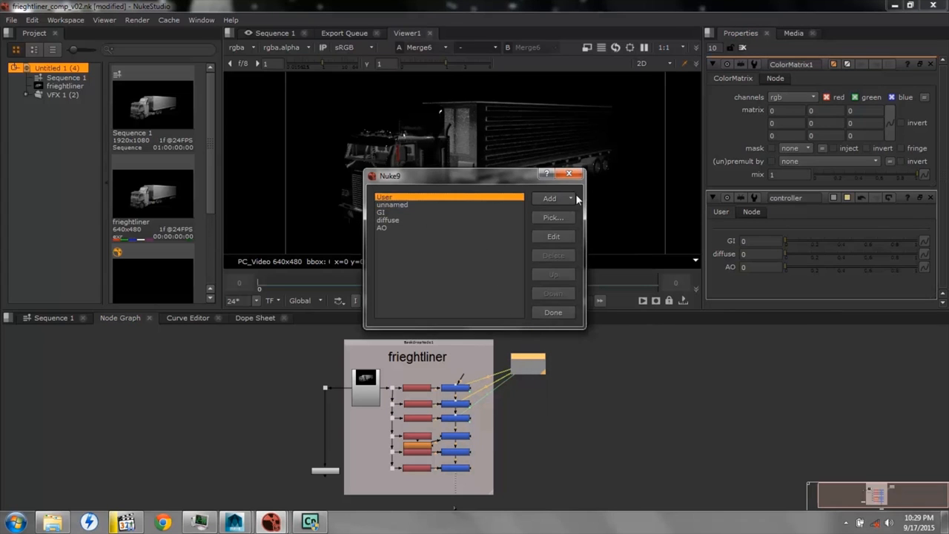
pyautogui.click(557, 198)
pyautogui.click(558, 211)
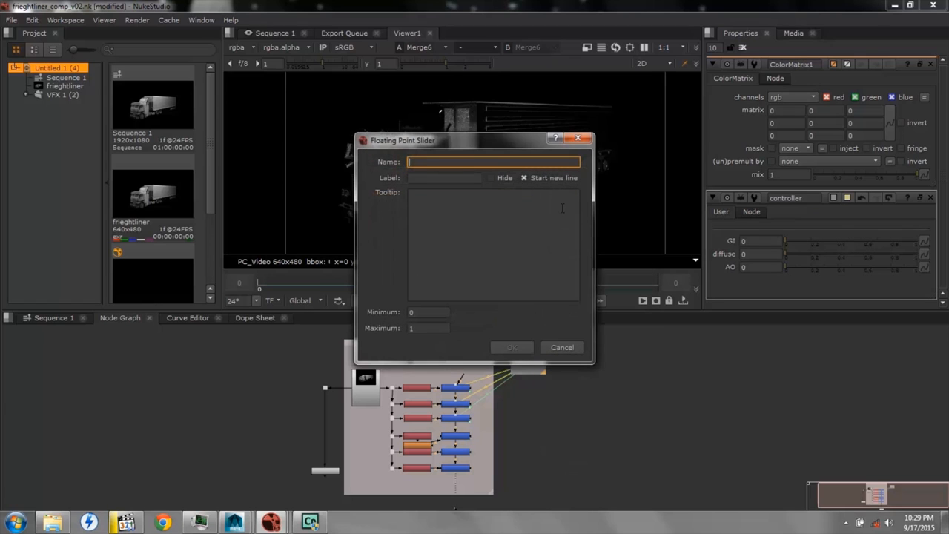
pyautogui.write('red')
pyautogui.press('Return')
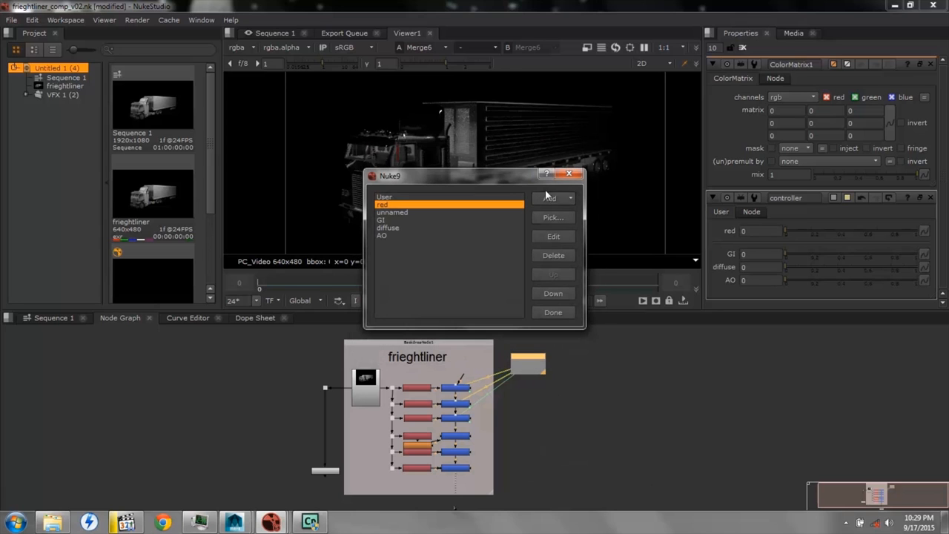
# Add a floating point slider named green below the red knob
pyautogui.click(549, 198)
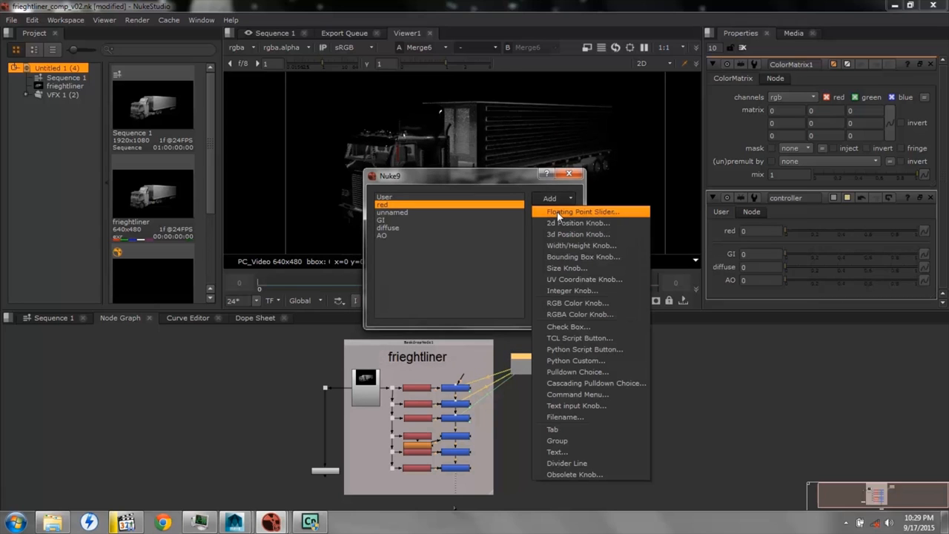
pyautogui.click(558, 212)
pyautogui.write('green')
pyautogui.press('Return')
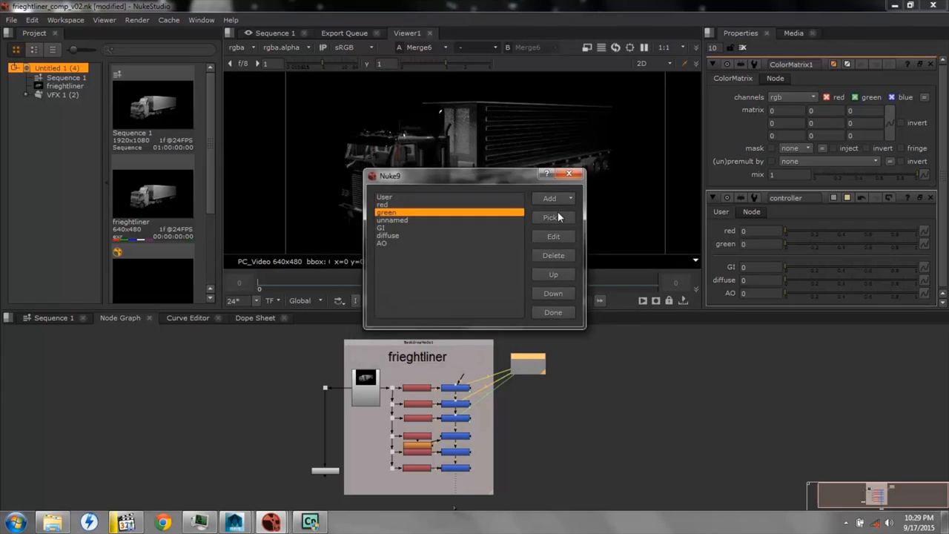
# Add a floating point slider named blue below the green knob
pyautogui.click(558, 198)
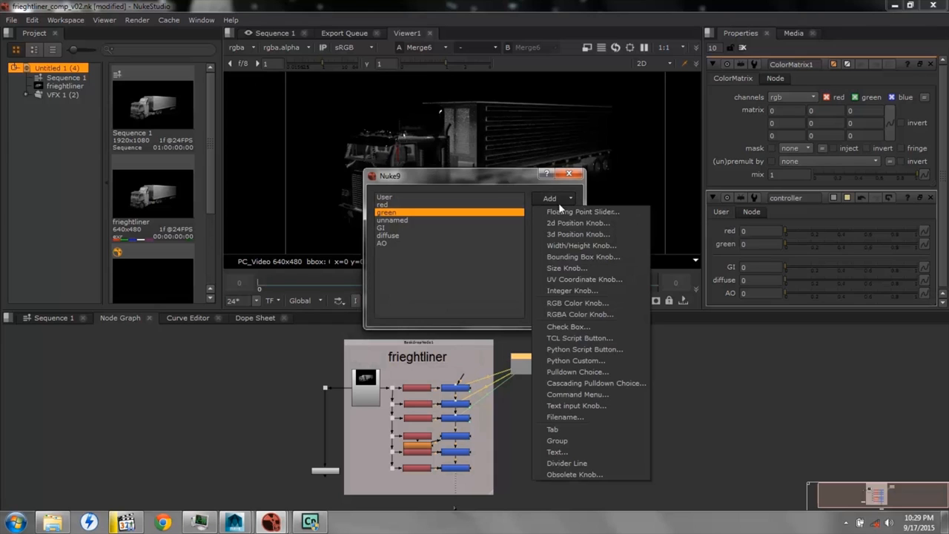
pyautogui.click(561, 210)
pyautogui.write('blue')
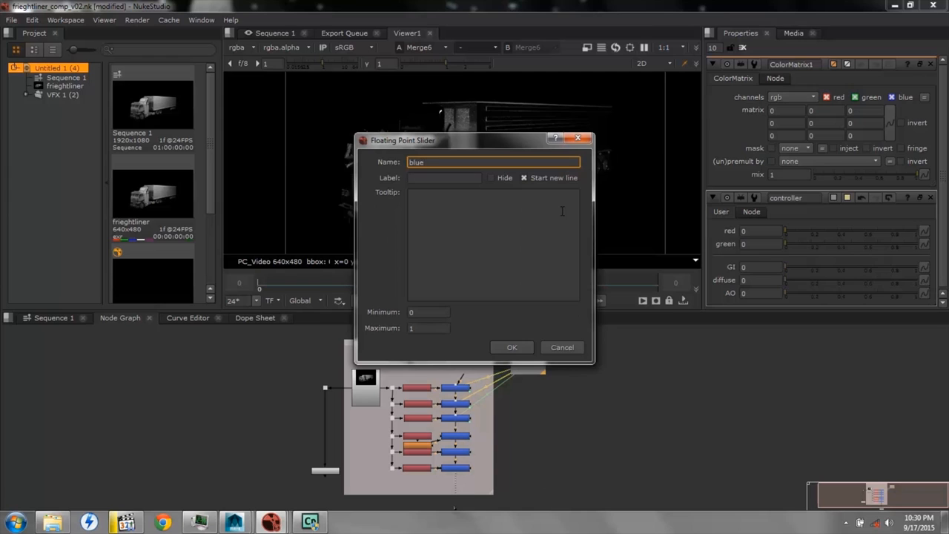
pyautogui.press('Return')
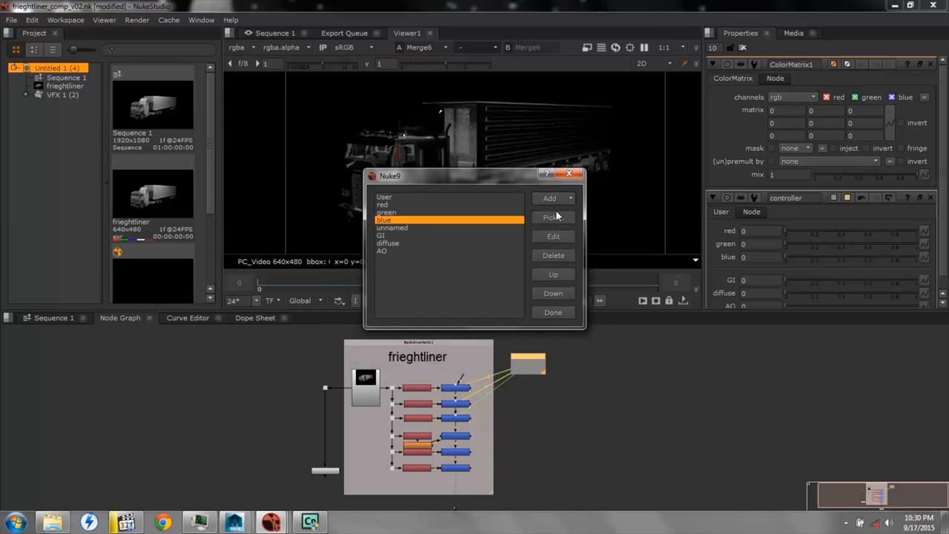
# Add another divider line above the red slider and finish managing the controller's knobs
pyautogui.click(393, 198)
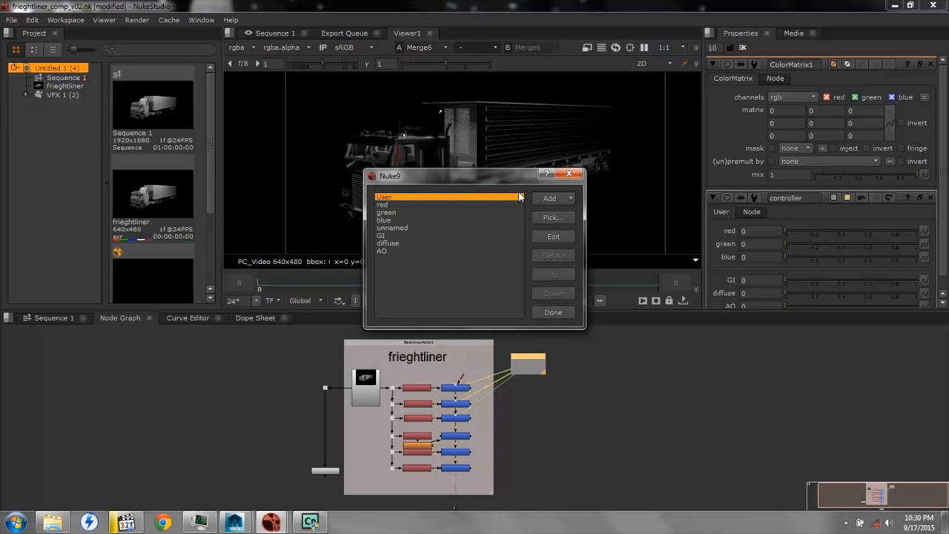
pyautogui.click(551, 199)
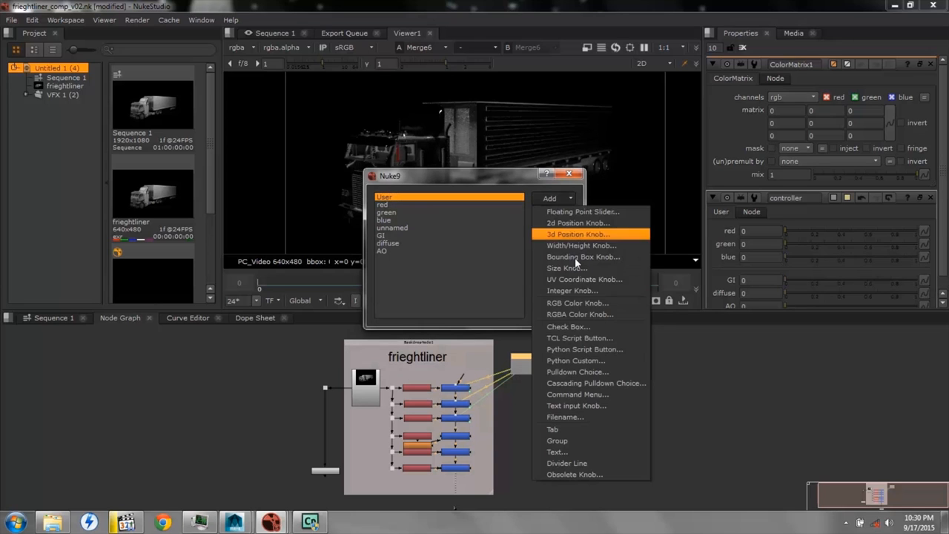
pyautogui.click(577, 463)
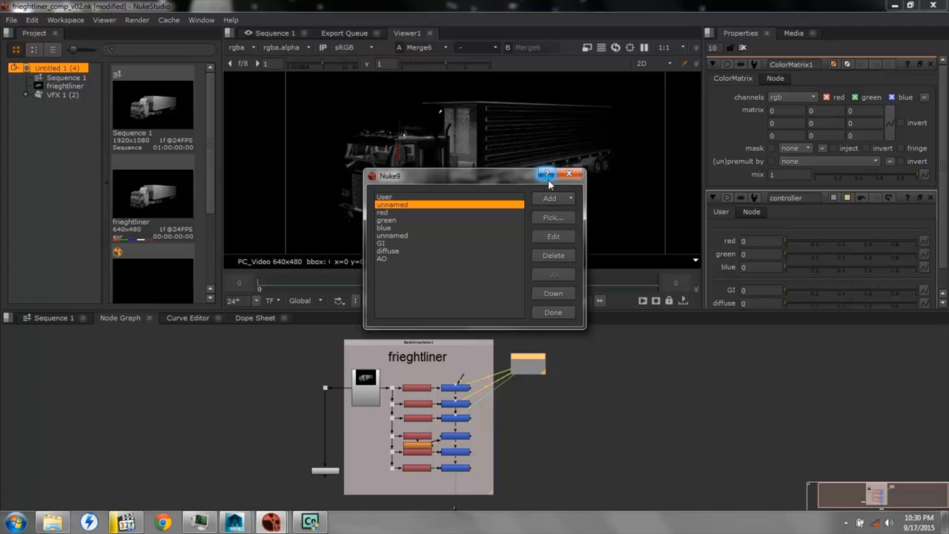
pyautogui.click(549, 312)
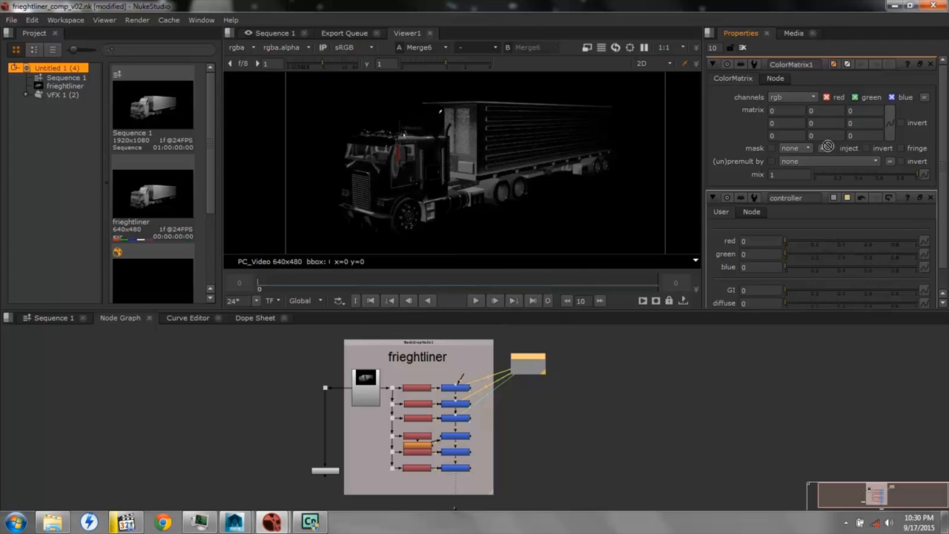
# Link the three first-column values of the ColorMatrix to the controller's red, green and blue sliders, one per row
pyautogui.click(781, 109)
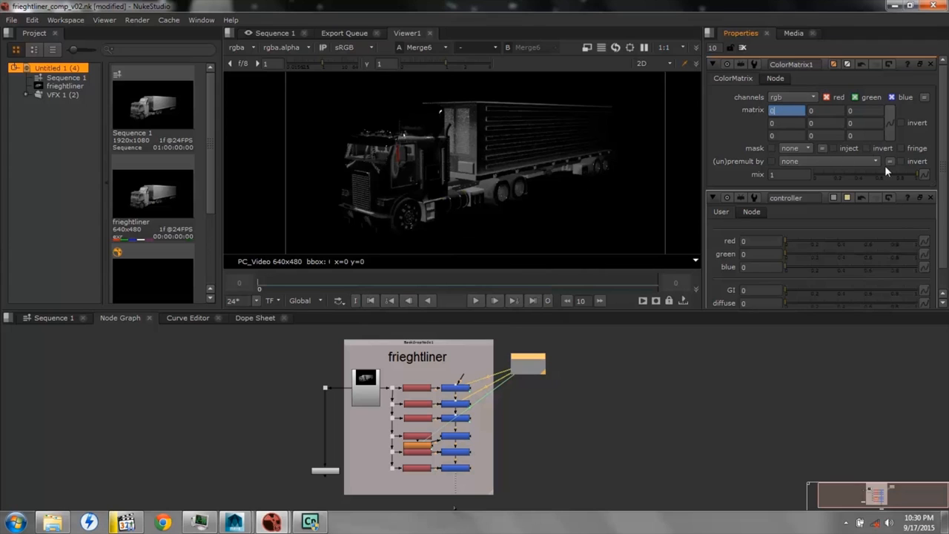
pyautogui.keyDown('ctrl'); pyautogui.moveTo(876, 200); pyautogui.dragTo(781, 124); pyautogui.keyUp('ctrl')
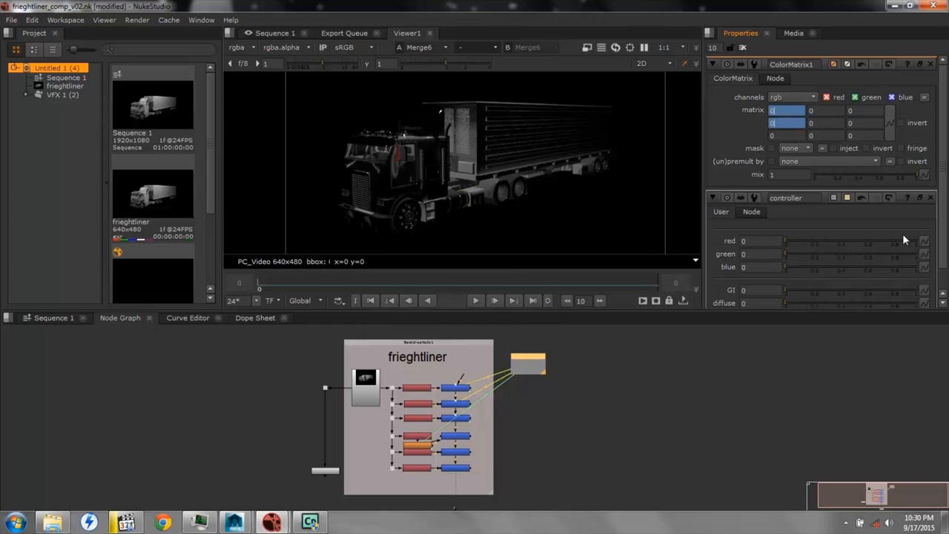
pyautogui.keyDown('ctrl'); pyautogui.moveTo(875, 201); pyautogui.dragTo(786, 135); pyautogui.keyUp('ctrl')
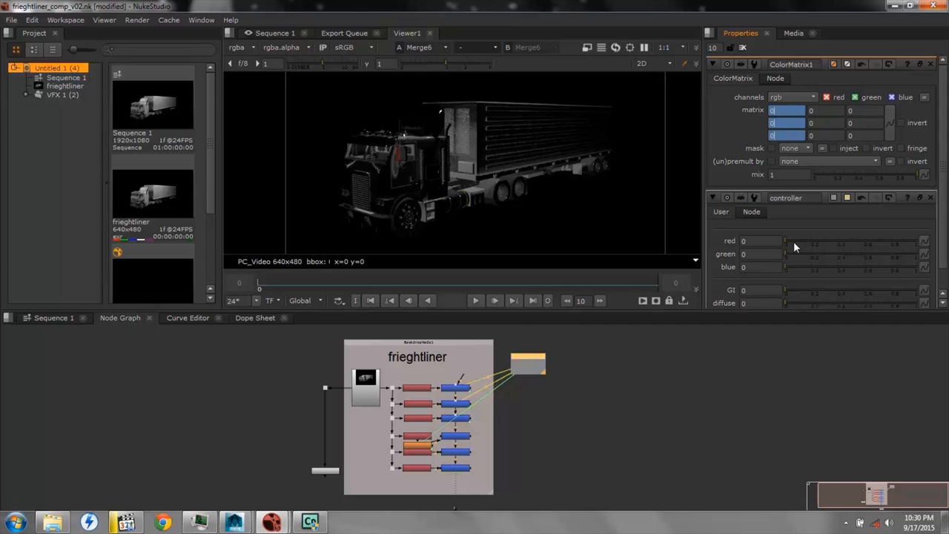
# Set the controller's red, green and blue sliders to 1 each
pyautogui.moveTo(786, 242); pyautogui.dragTo(935, 242)
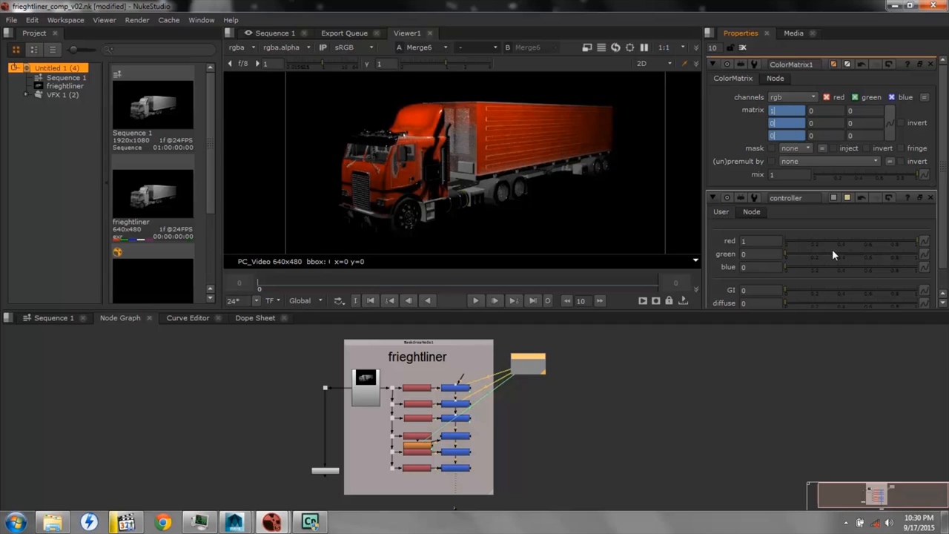
pyautogui.moveTo(784, 255); pyautogui.dragTo(937, 263)
pyautogui.click(787, 268)
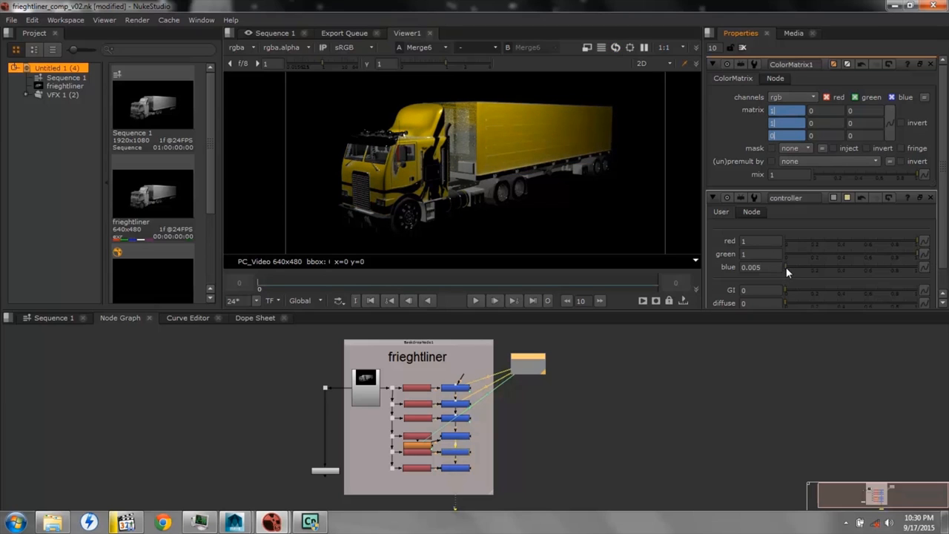
pyautogui.moveTo(785, 272); pyautogui.dragTo(932, 273)
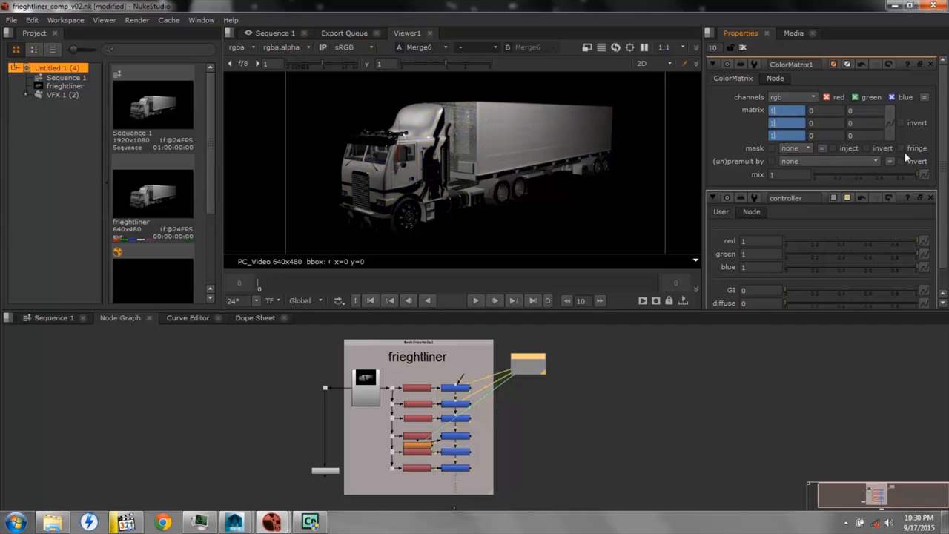
# Close the ColorMatrix1 properties and check which input layer the fifth Shuffle node uses
pyautogui.click(931, 64)
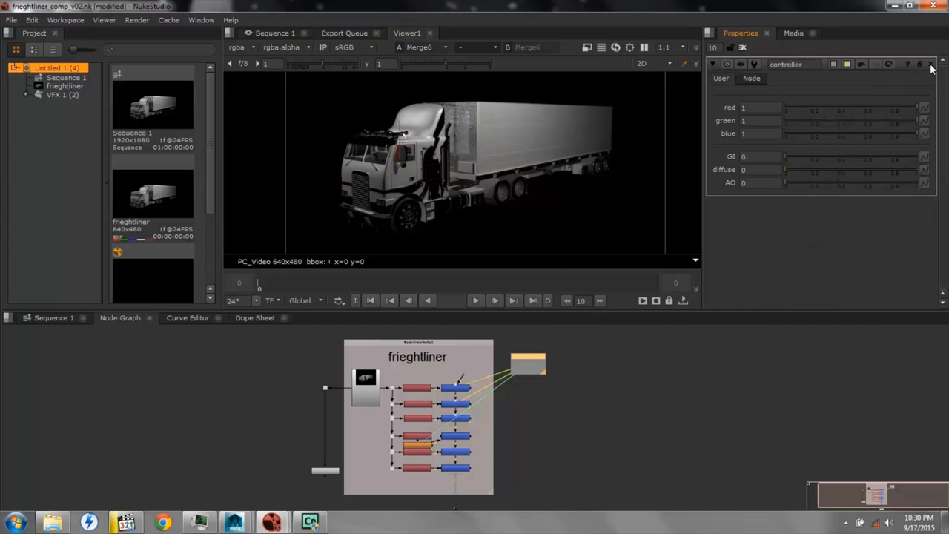
pyautogui.doubleClick(424, 454)
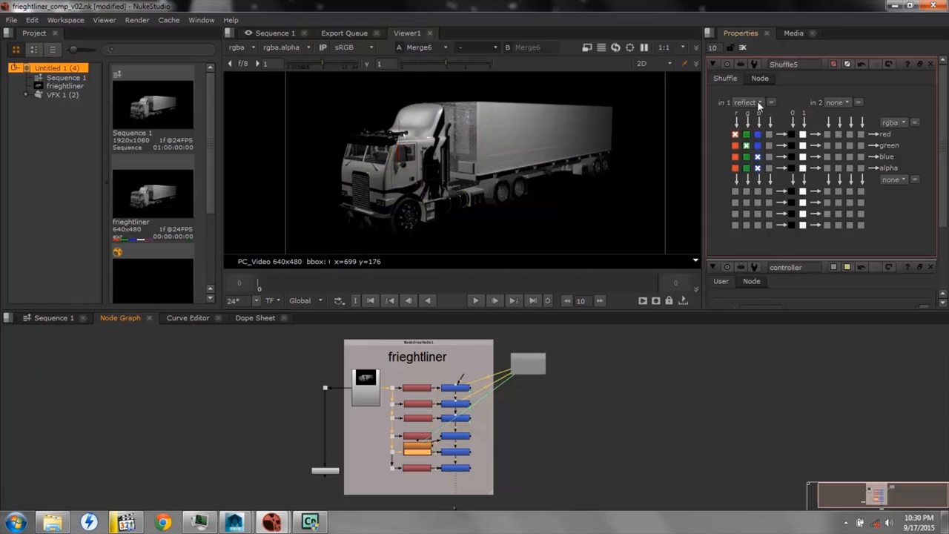
pyautogui.click(931, 64)
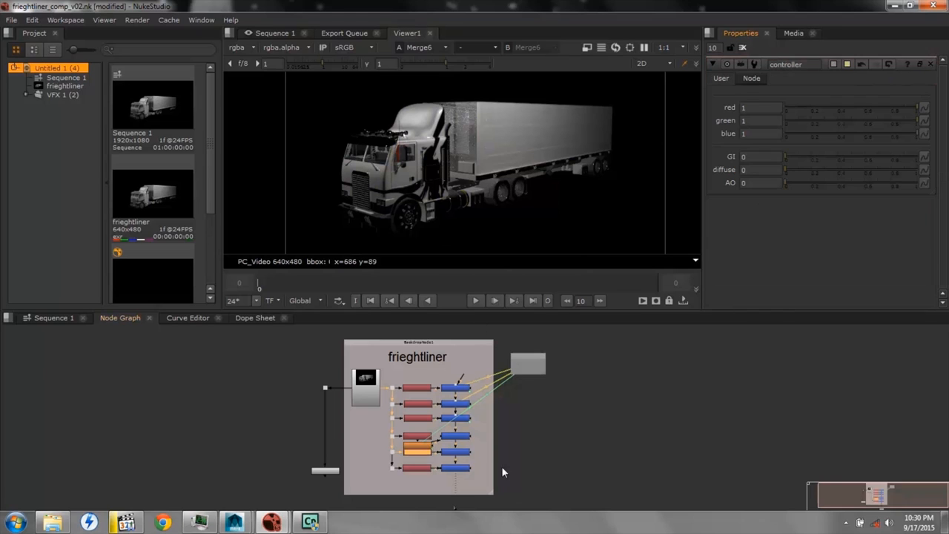
# Add a floating point slider named reflection to the controller's user knobs and finish managing them
pyautogui.rightClick(721, 82)
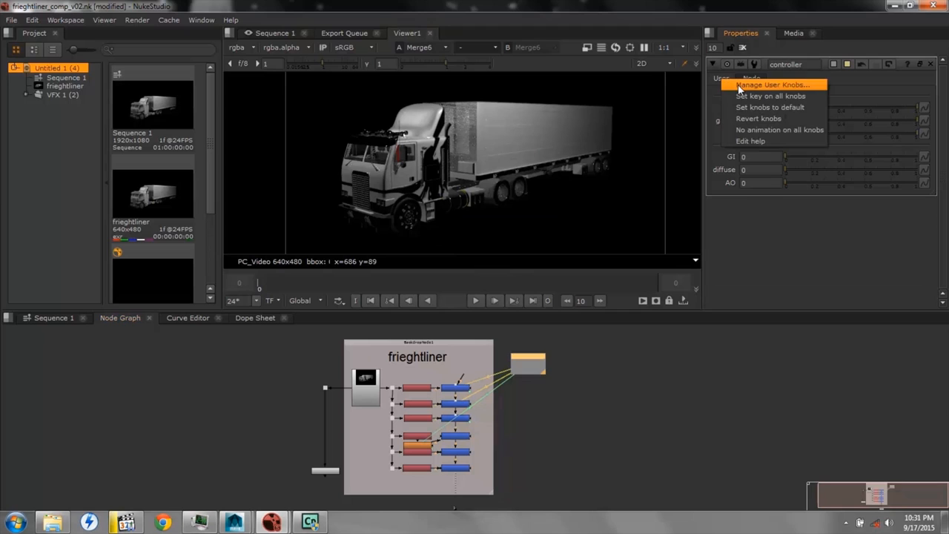
pyautogui.click(738, 84)
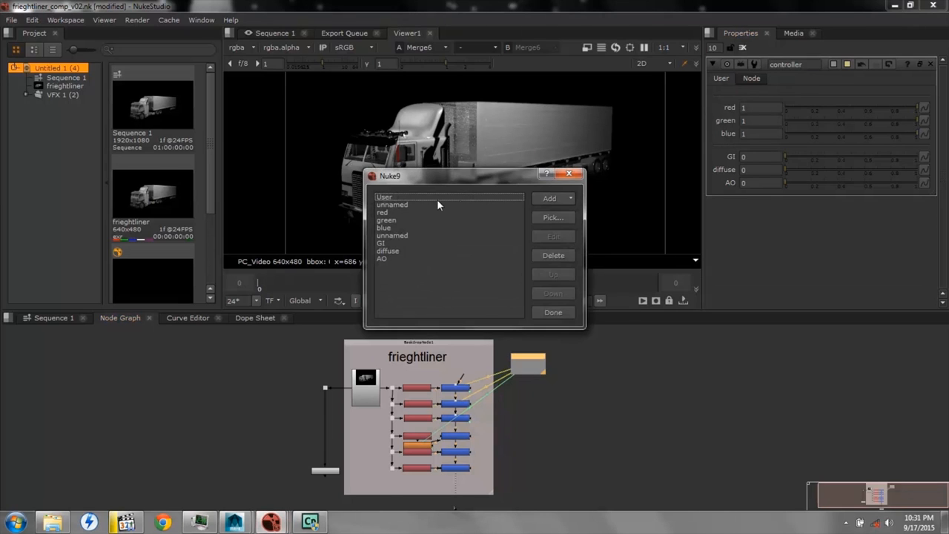
pyautogui.click(547, 197)
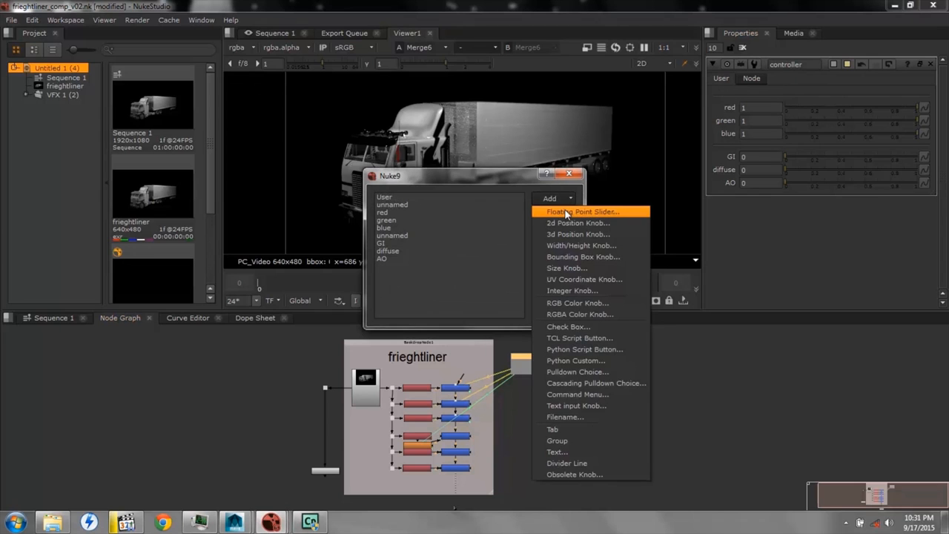
pyautogui.click(565, 211)
pyautogui.write('reflection')
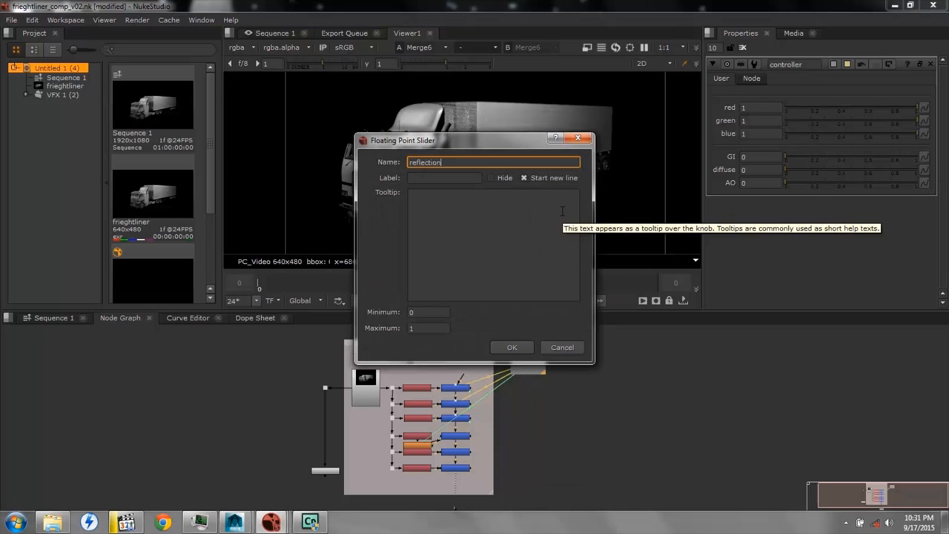
pyautogui.press('Return')
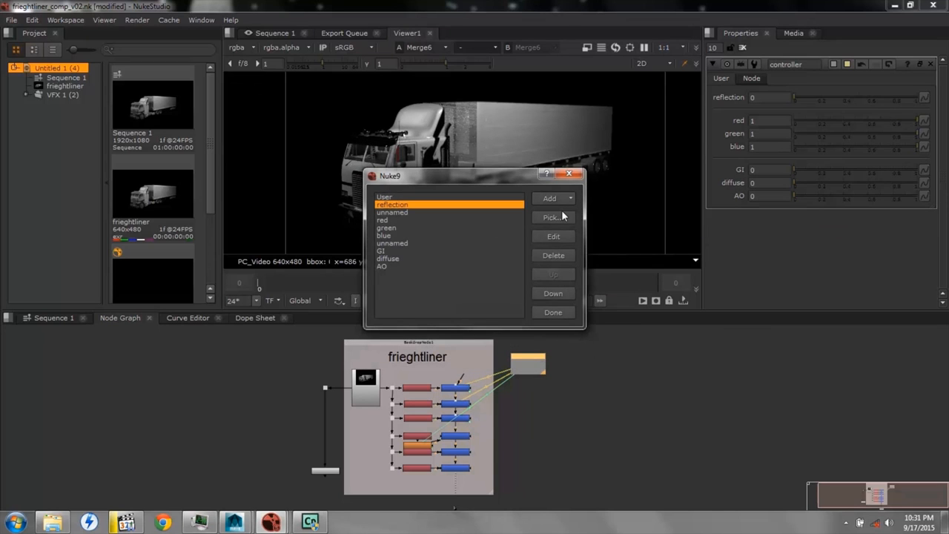
pyautogui.click(569, 174)
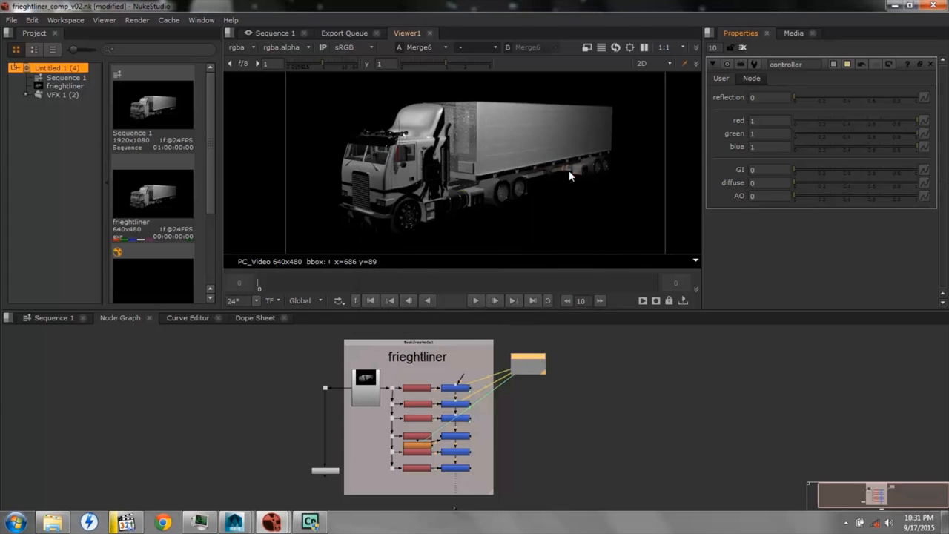
# Link the mix of the fifth merge node, Merge5, to the controller's reflection slider and close its properties
pyautogui.doubleClick(455, 452)
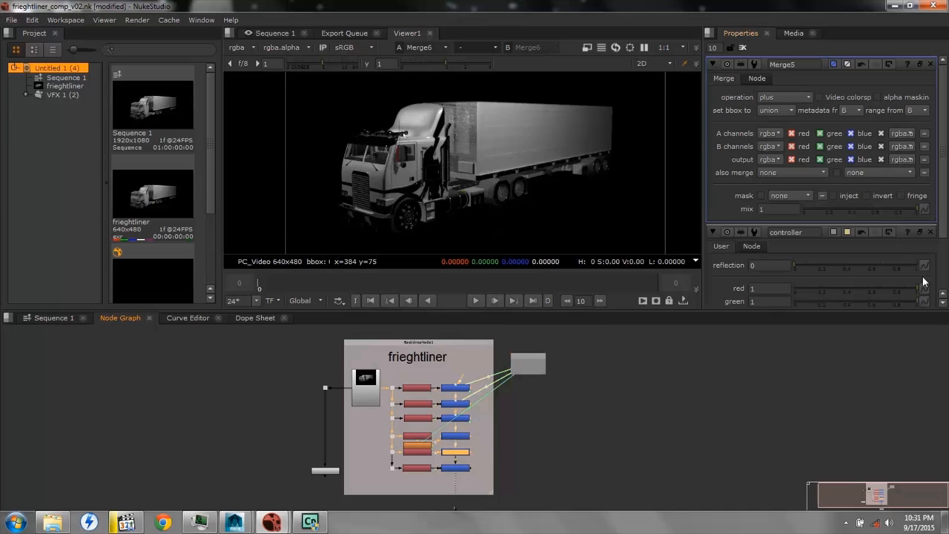
pyautogui.keyDown('ctrl'); pyautogui.moveTo(929, 218); pyautogui.dragTo(926, 210); pyautogui.keyUp('ctrl')
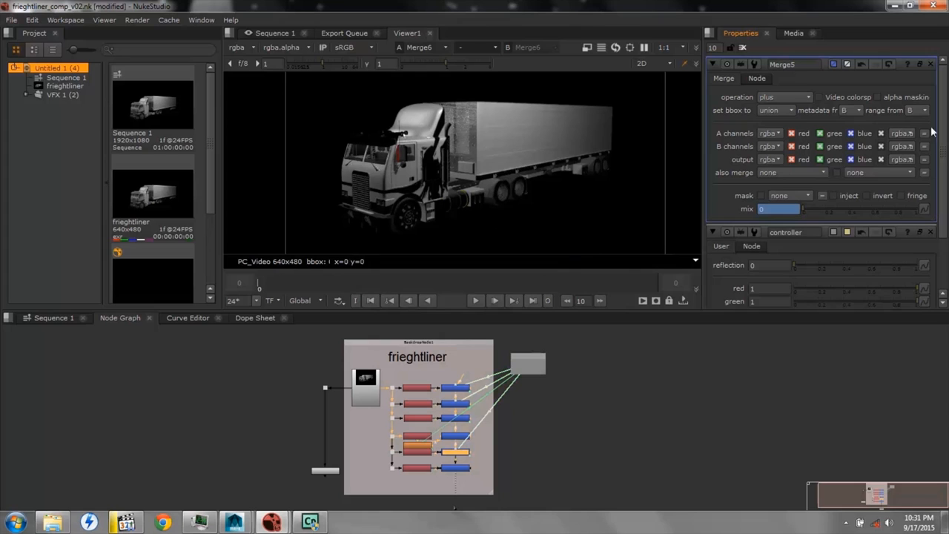
pyautogui.click(932, 64)
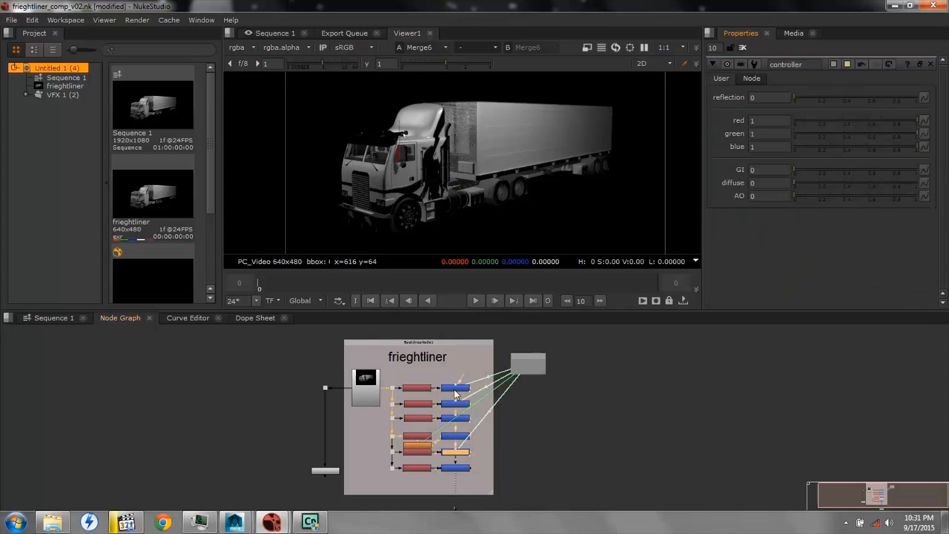
# Open the properties of the sixth merge node and check which input layer its Shuffle node uses
pyautogui.doubleClick(458, 469)
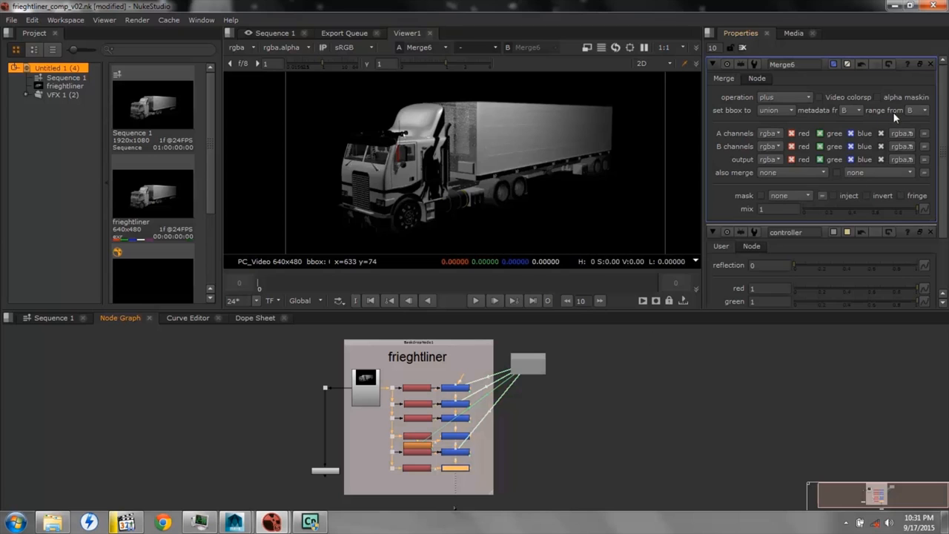
pyautogui.doubleClick(420, 468)
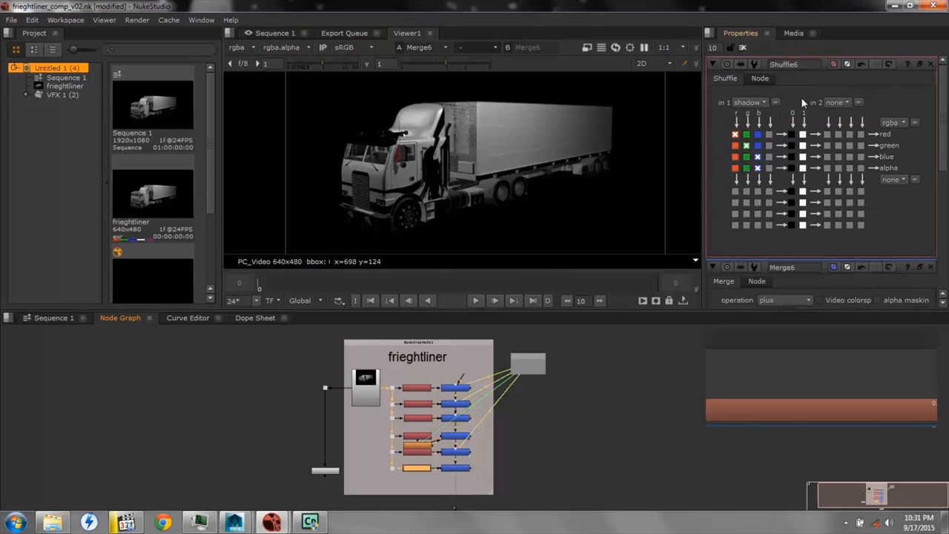
pyautogui.click(931, 64)
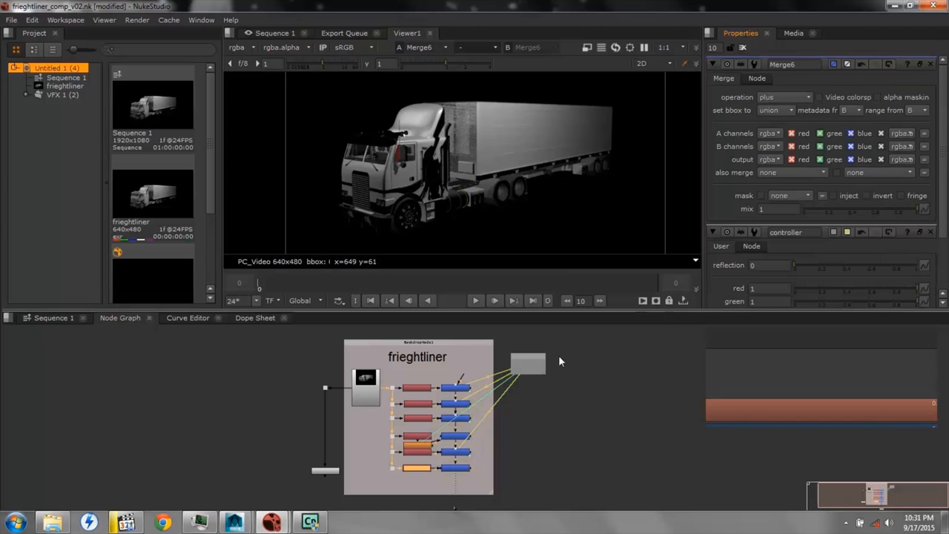
# Add a floating point slider named shadow to the controller and link Merge6's mix to it
pyautogui.rightClick(720, 246)
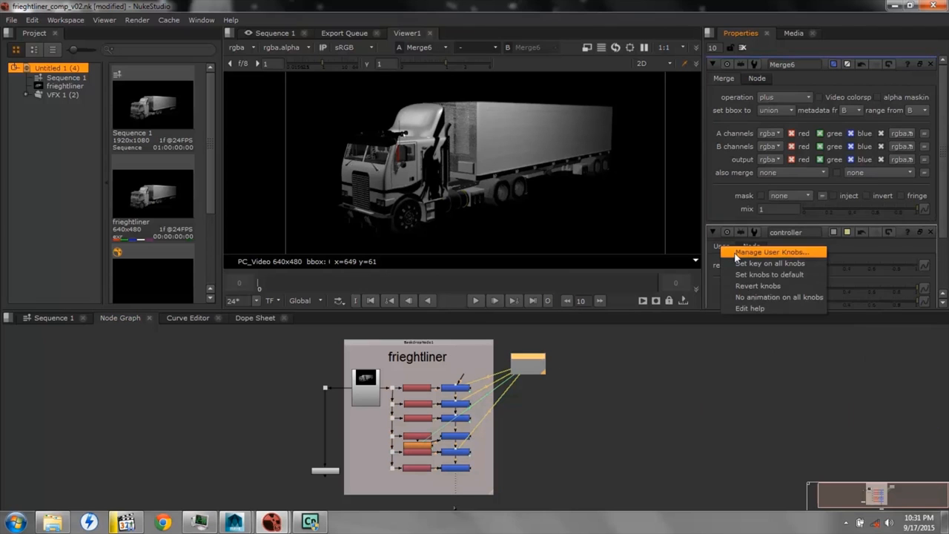
pyautogui.click(742, 253)
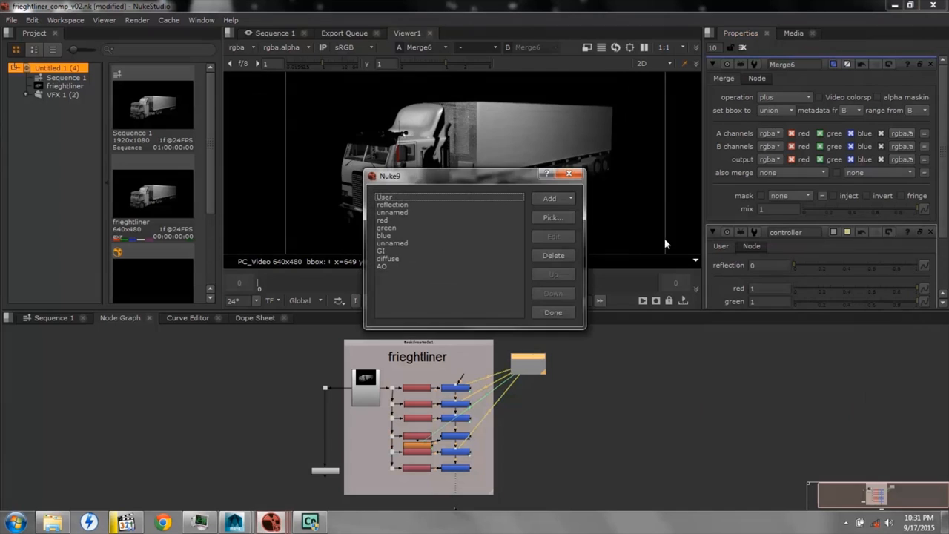
pyautogui.click(556, 196)
pyautogui.click(572, 211)
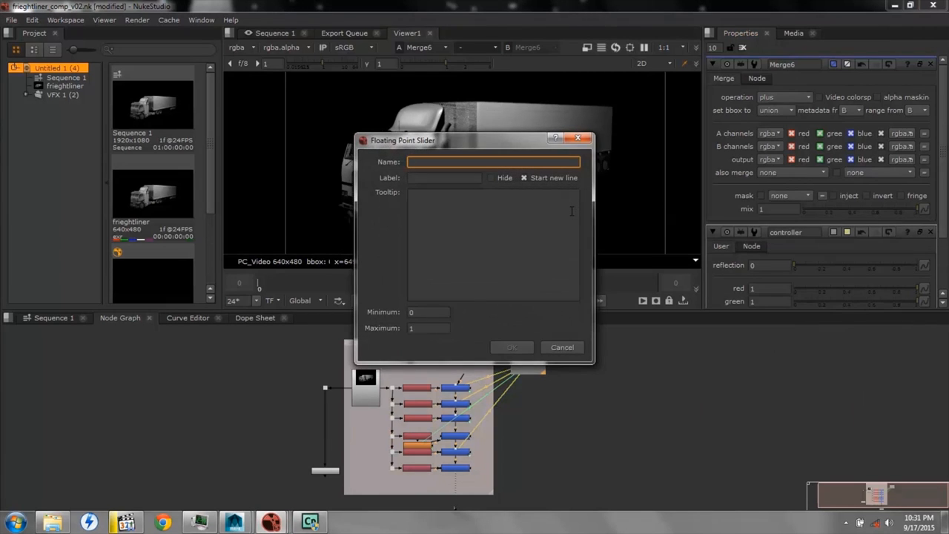
pyautogui.write('shadow')
pyautogui.press('Return')
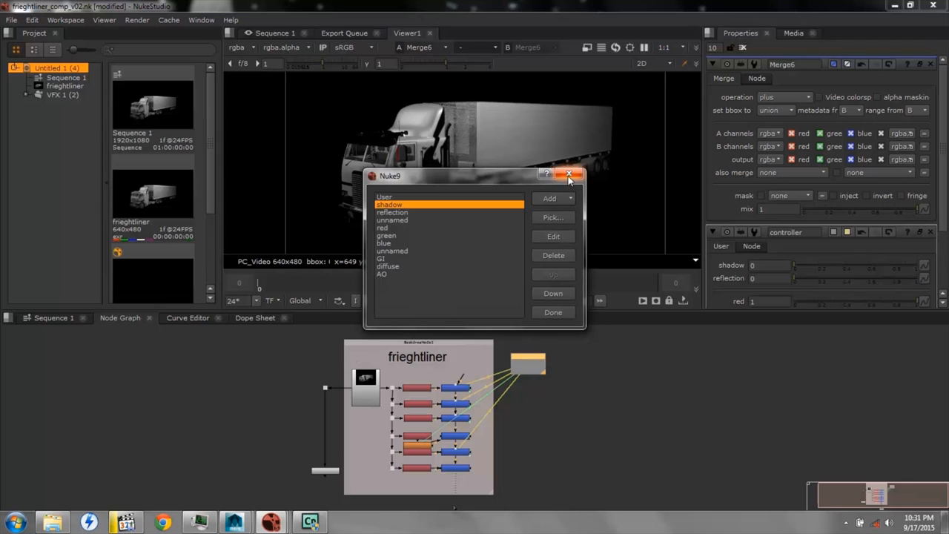
pyautogui.click(569, 173)
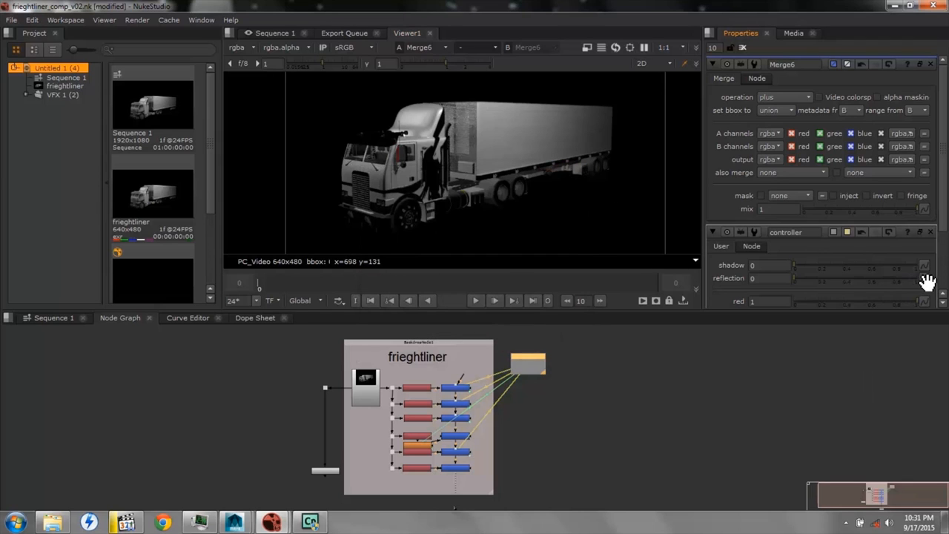
pyautogui.keyDown('ctrl'); pyautogui.moveTo(929, 271); pyautogui.dragTo(930, 213); pyautogui.keyUp('ctrl')
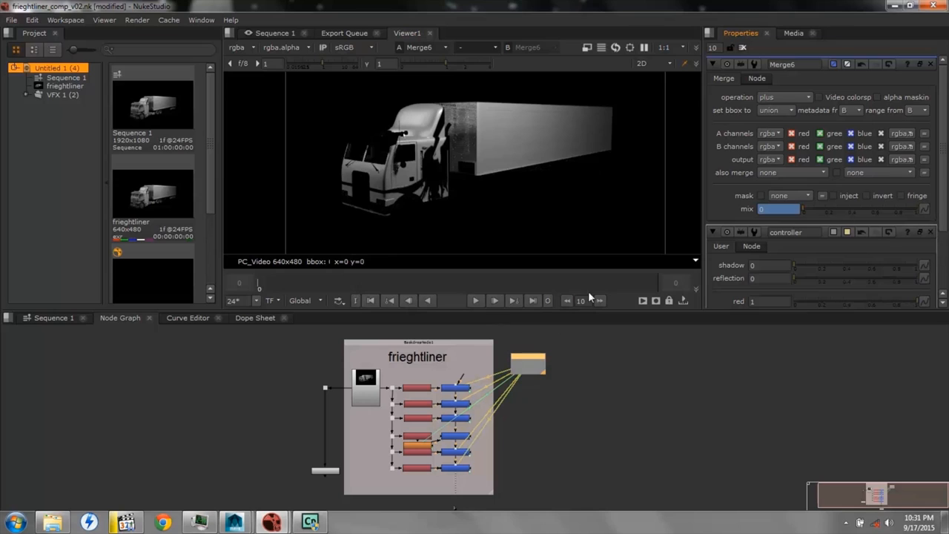
# Add a Shuffle node below the sixth one and extend the frieghtliner backdrop downward to make room
pyautogui.rightClick(414, 482)
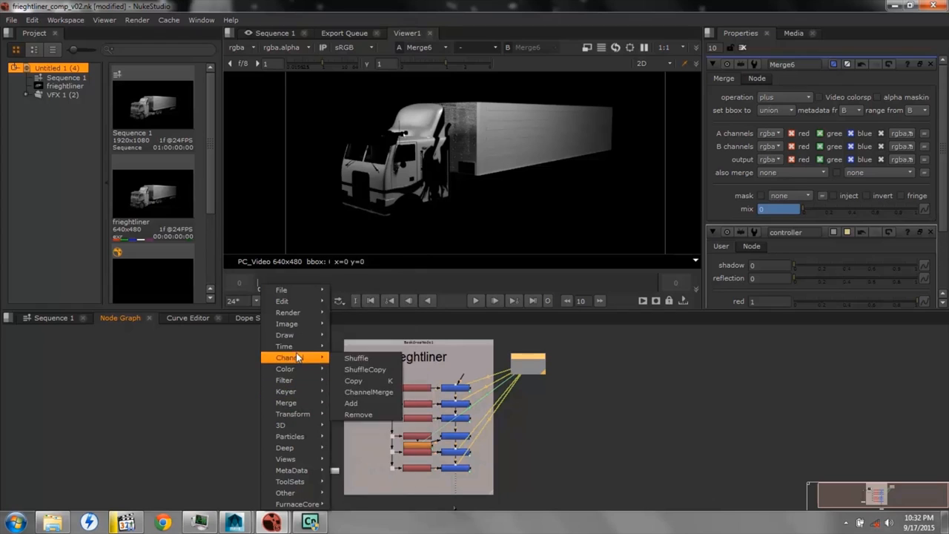
pyautogui.moveTo(299, 328)
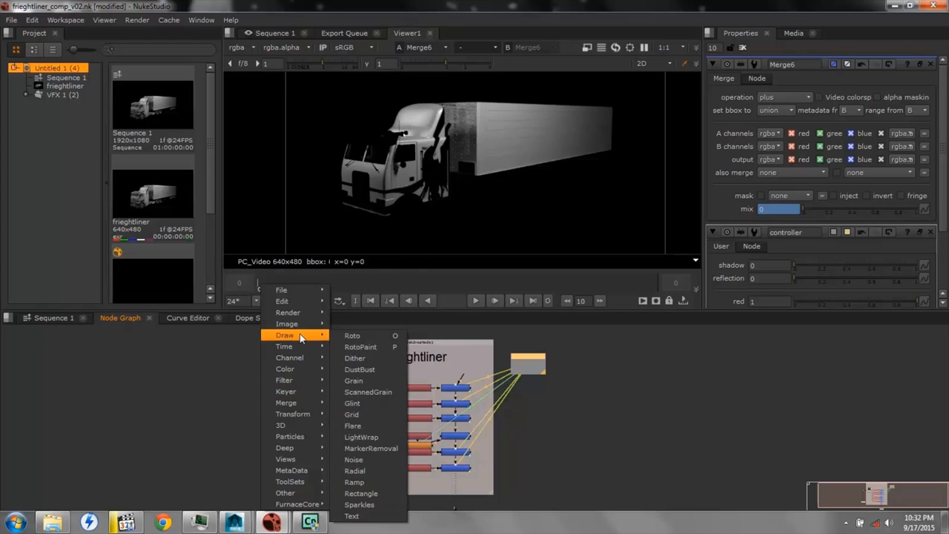
pyautogui.moveTo(300, 349)
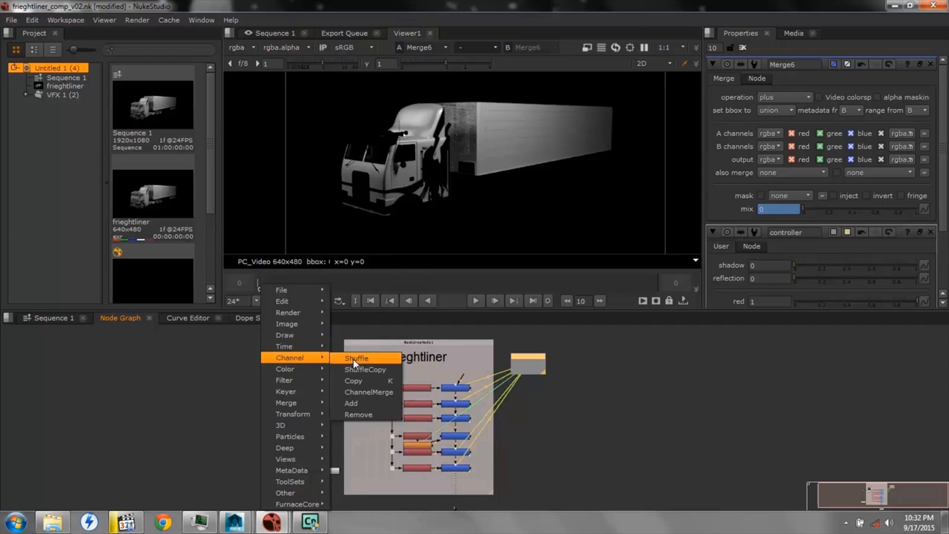
pyautogui.click(355, 359)
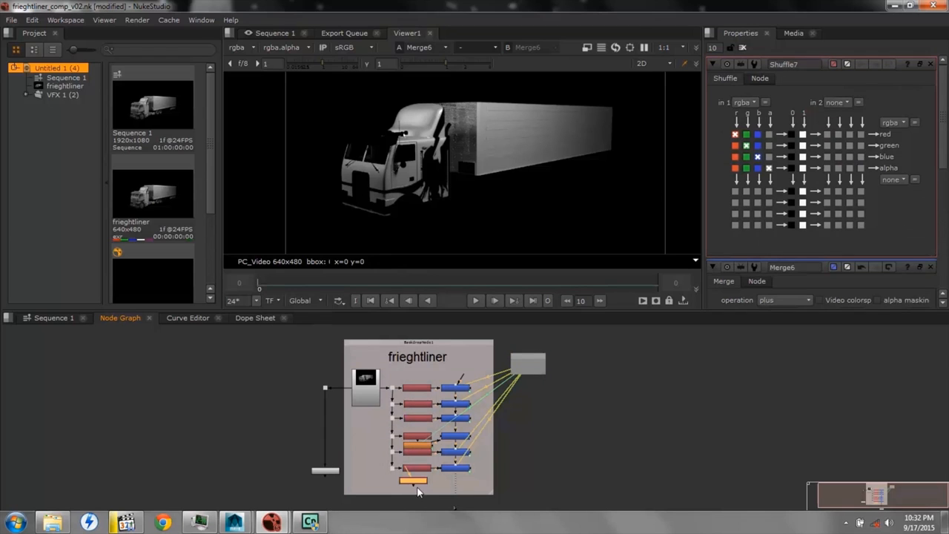
pyautogui.click(418, 341)
pyautogui.moveTo(492, 493)
pyautogui.mouseDown()
pyautogui.moveTo(499, 512)
pyautogui.moveTo(488, 491)
pyautogui.mouseUp()
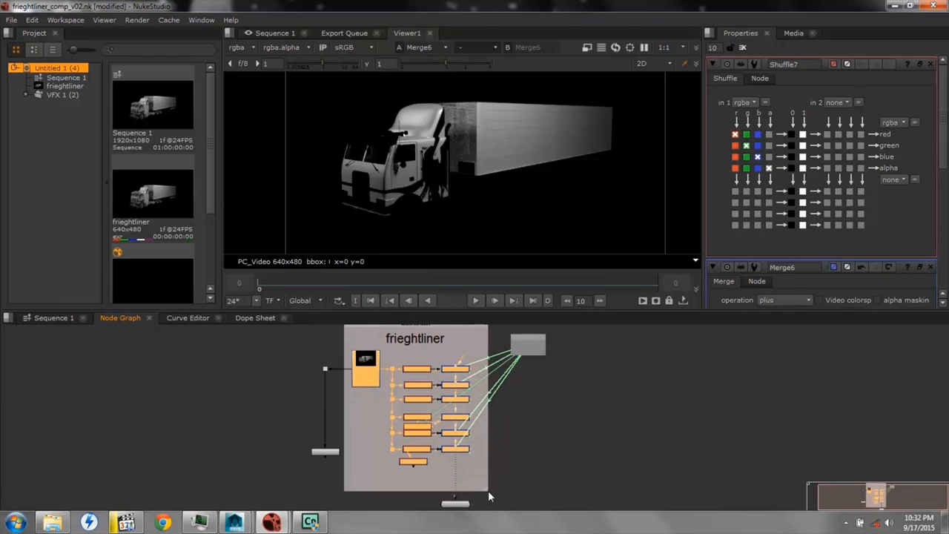
# Add another Shuffle node beneath the new one inside the frieghtliner backdrop
pyautogui.click(406, 473)
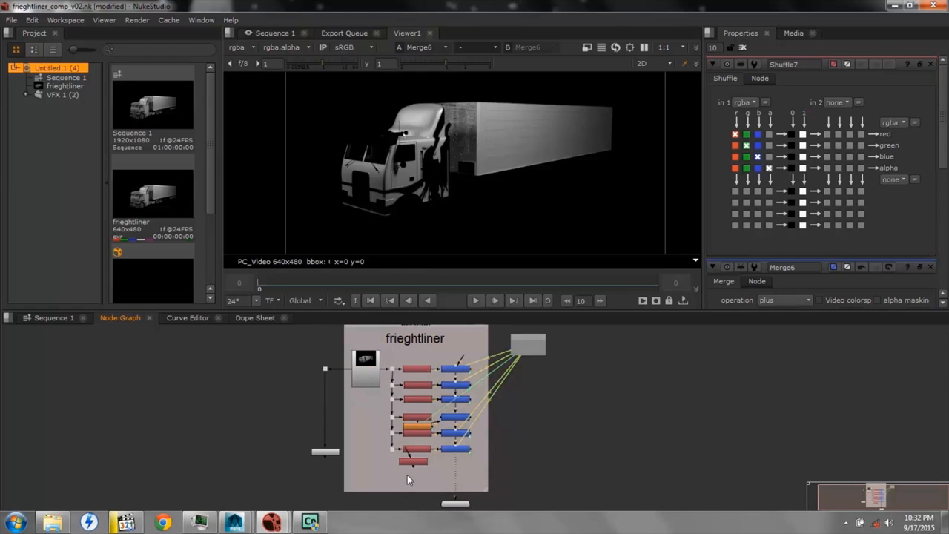
pyautogui.rightClick(407, 480)
pyautogui.click(420, 471)
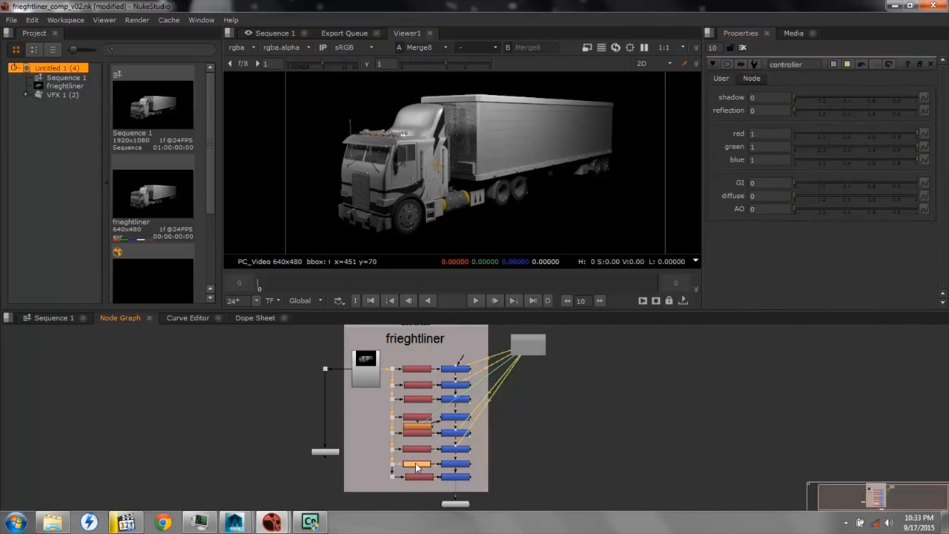
# Set the first input layer of Shuffle7 to lightselect and close its properties
pyautogui.click(744, 103)
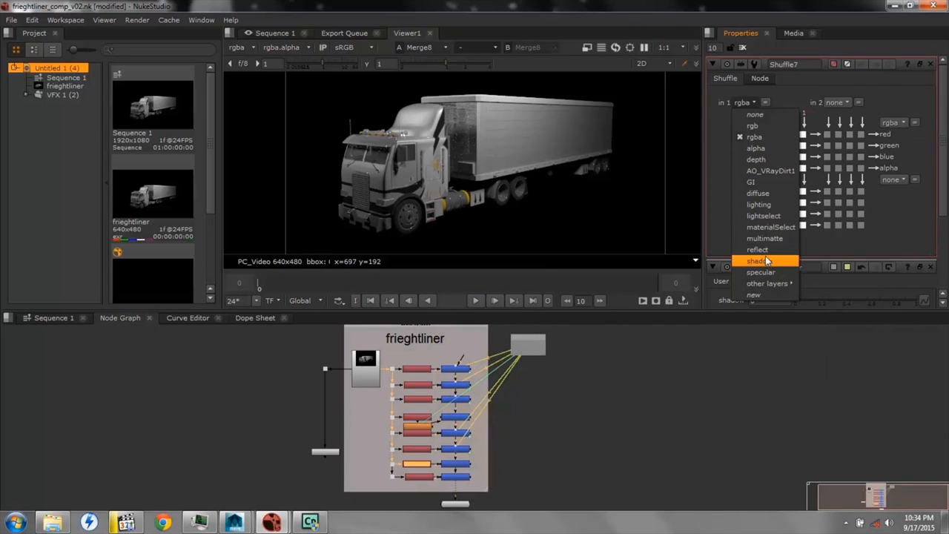
pyautogui.click(767, 217)
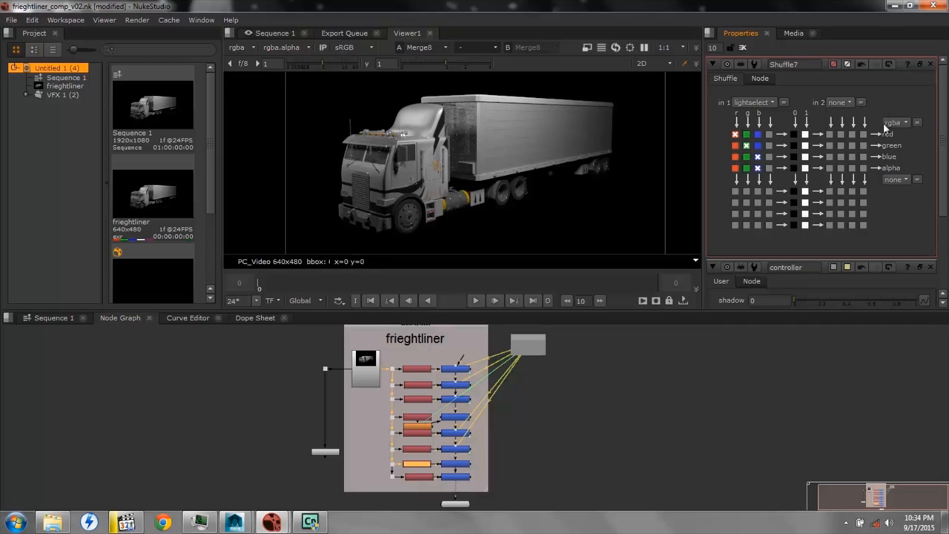
pyautogui.click(932, 64)
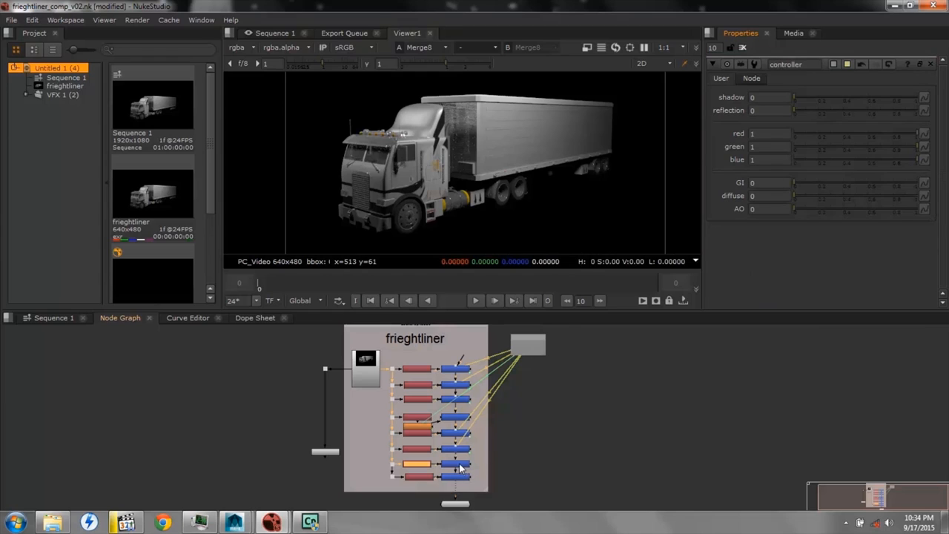
# Set the first input layer of Shuffle8 to lighting and close its properties
pyautogui.doubleClick(420, 478)
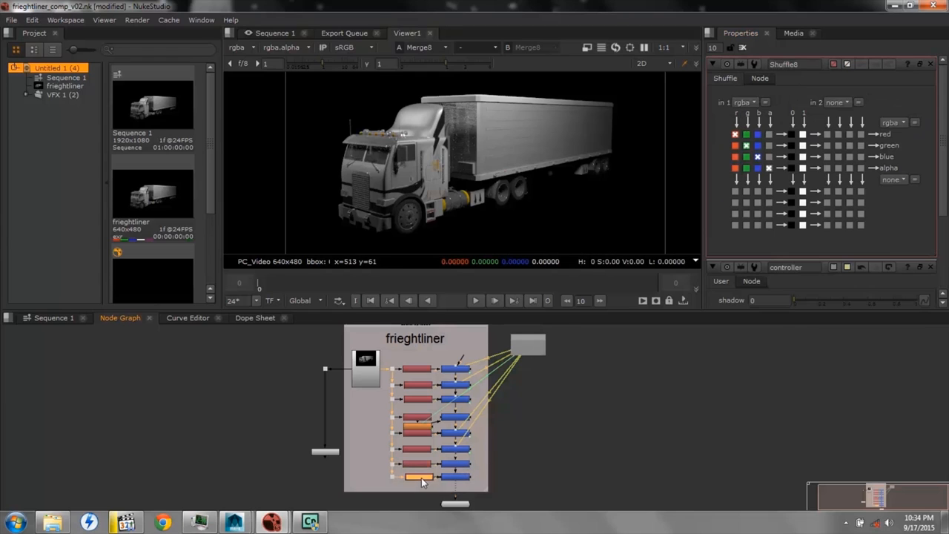
pyautogui.click(755, 103)
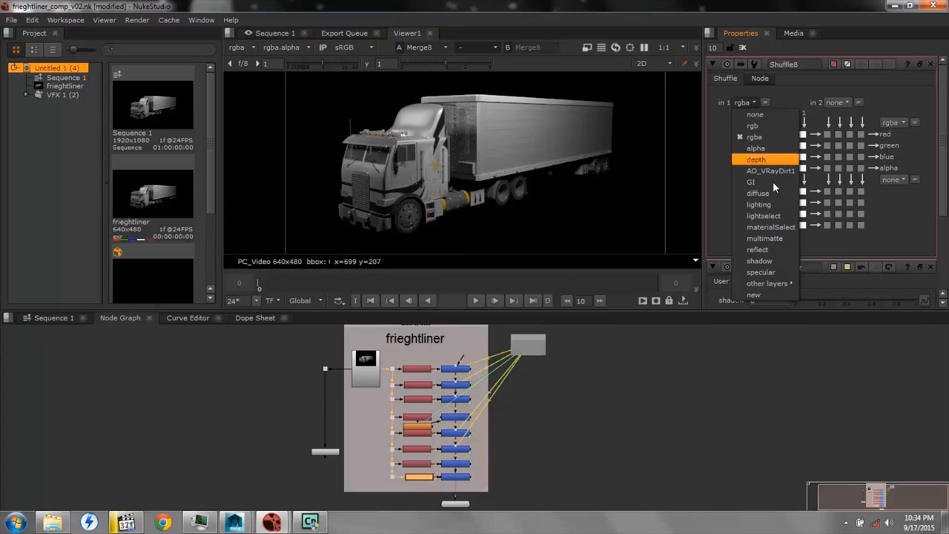
pyautogui.moveTo(772, 286)
pyautogui.click(760, 205)
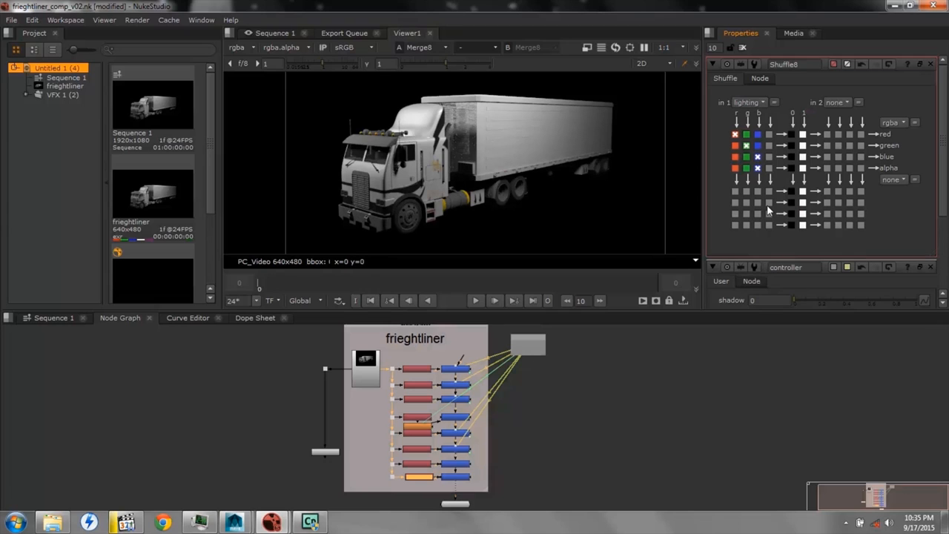
pyautogui.click(931, 65)
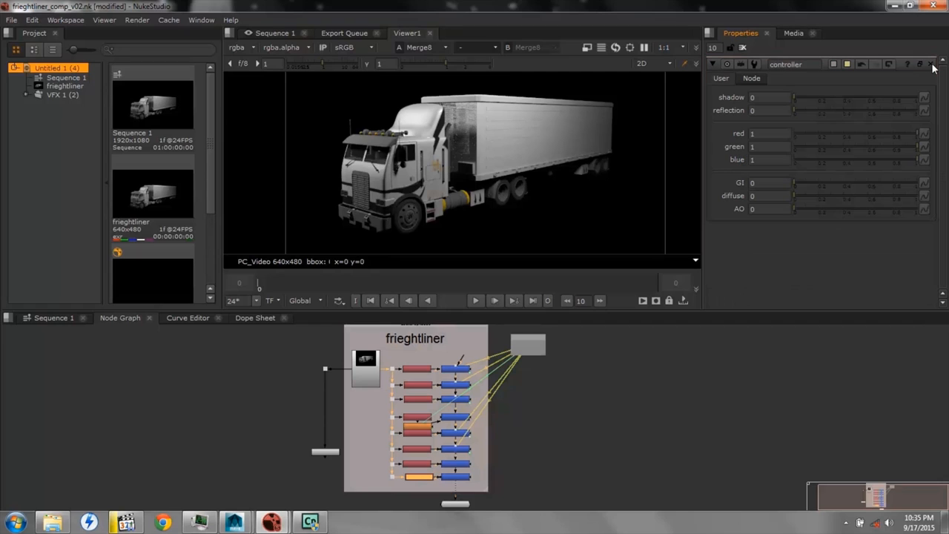
# Add a floating point slider named lite1 to the controller node's user knobs
pyautogui.rightClick(719, 77)
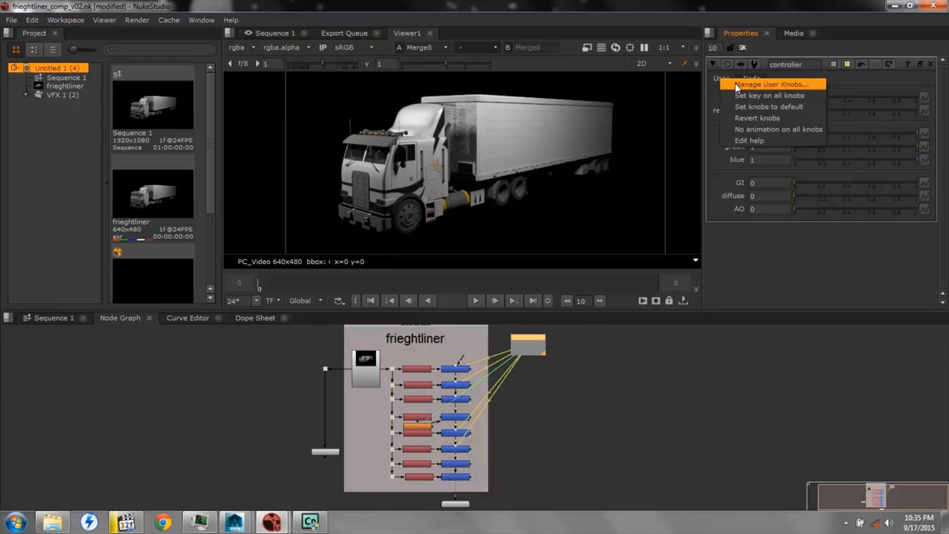
pyautogui.click(772, 84)
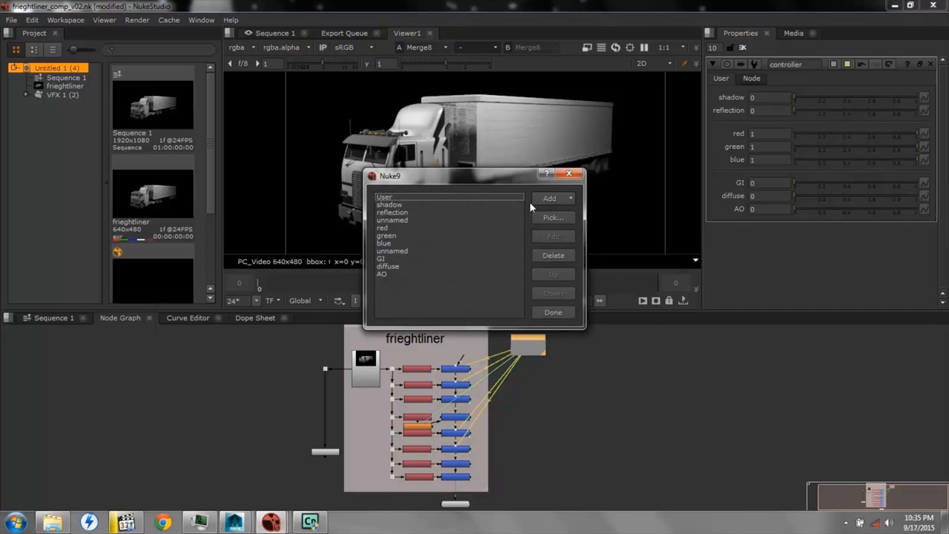
pyautogui.click(550, 198)
pyautogui.click(572, 213)
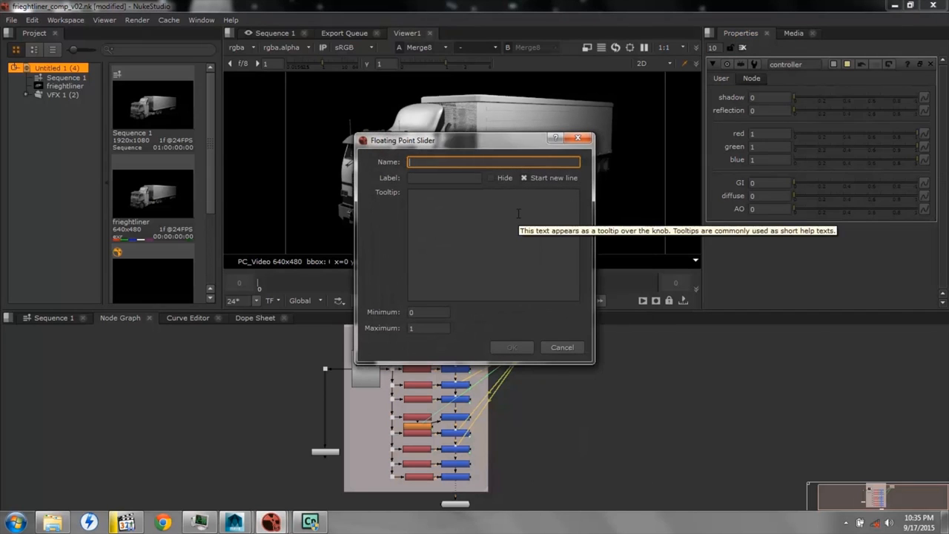
pyautogui.write('lite1')
pyautogui.press('Return')
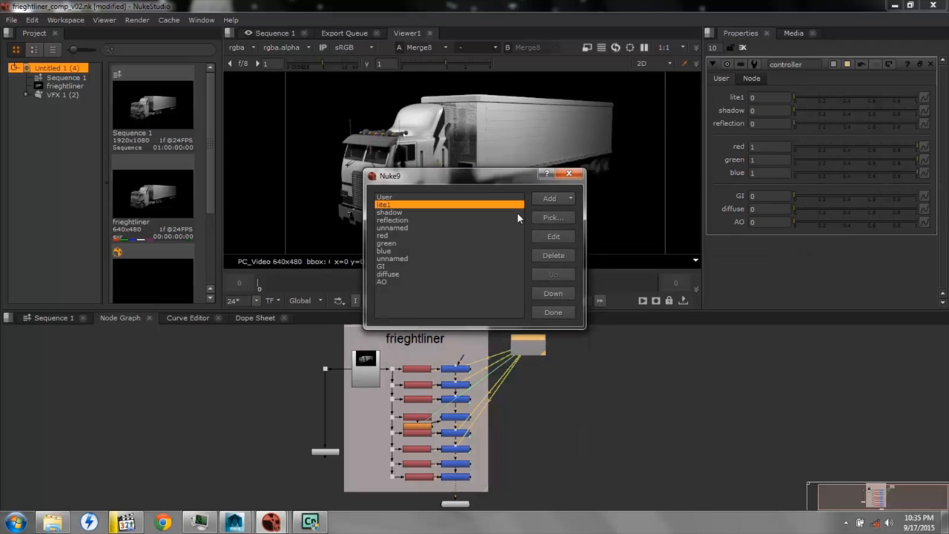
# Add a second floating point slider named lite2 to the controller and close the user knob manager
pyautogui.click(554, 199)
pyautogui.click(556, 211)
pyautogui.write('l')
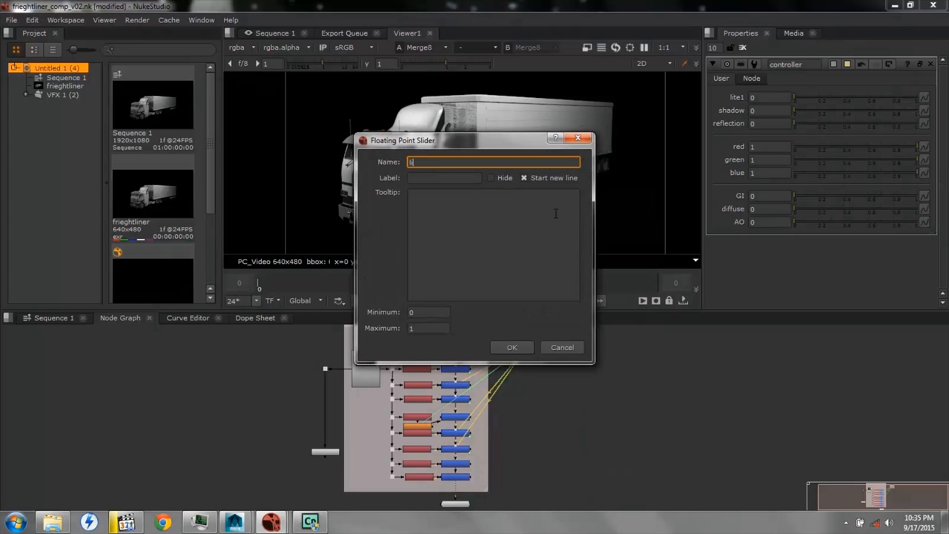
pyautogui.write('ite2')
pyautogui.press('Return')
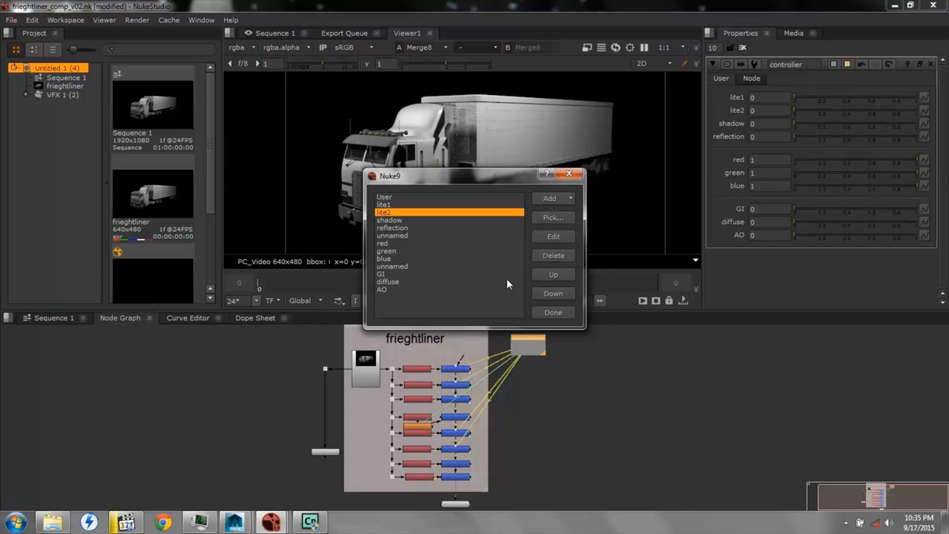
pyautogui.click(569, 174)
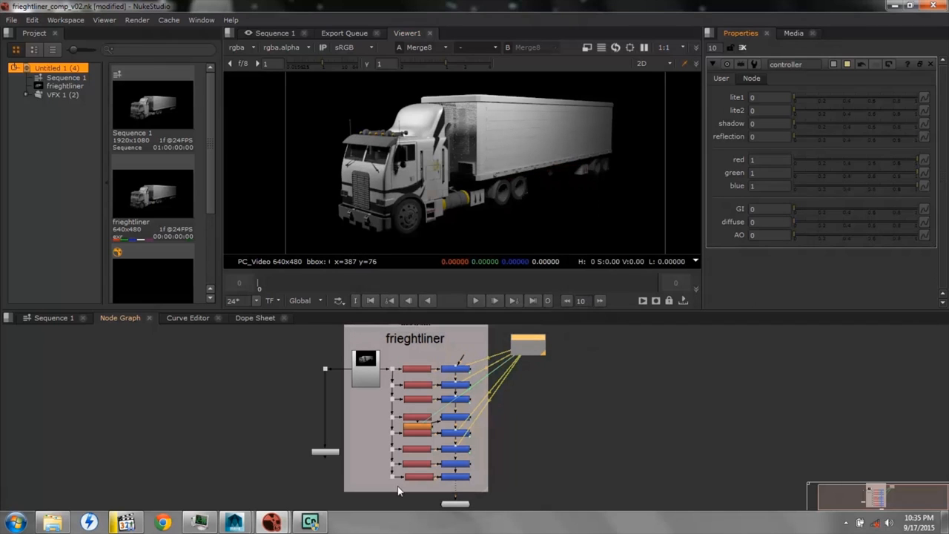
# Link Merge7's mix to the controller's lite1 slider and close the Merge7 properties
pyautogui.doubleClick(463, 468)
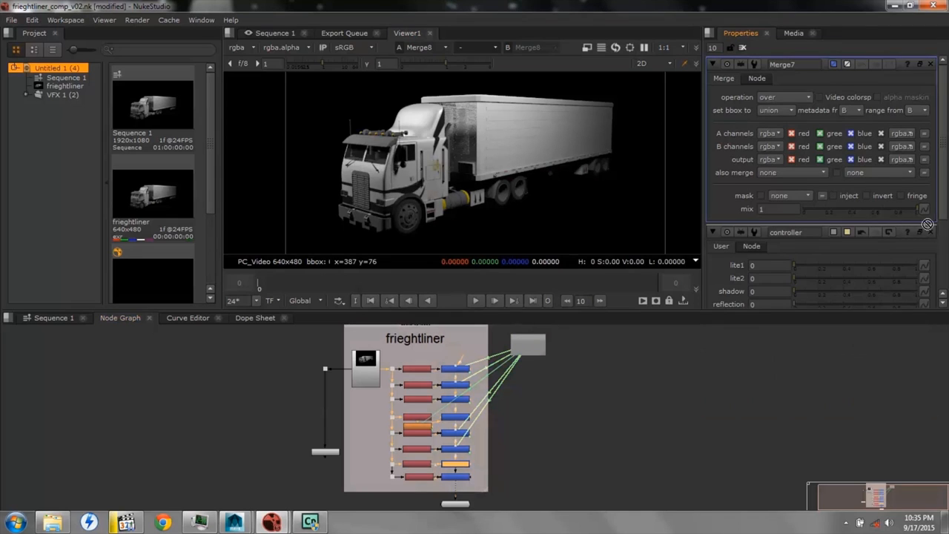
pyautogui.keyDown('ctrl'); pyautogui.moveTo(926, 213); pyautogui.dragTo(927, 212); pyautogui.keyUp('ctrl')
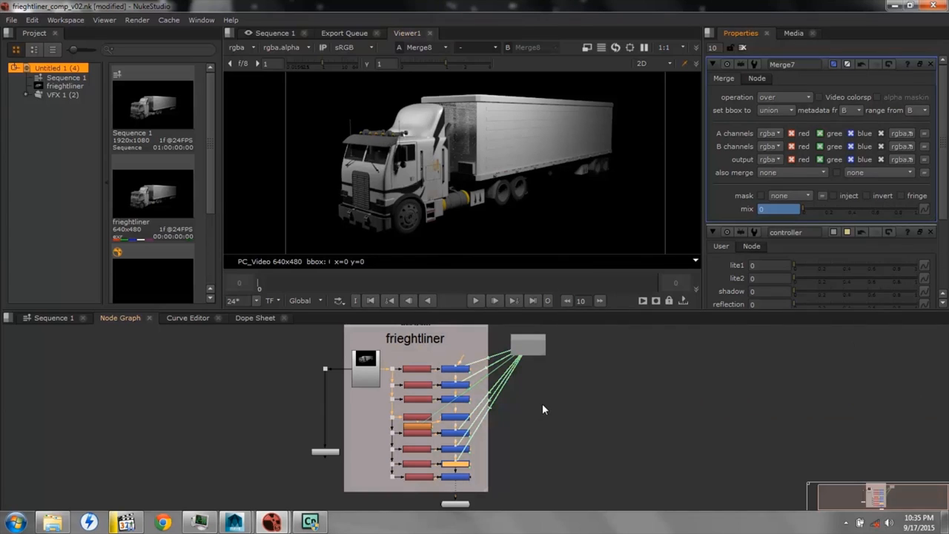
pyautogui.click(931, 64)
# Link Merge8's mix to the controller's lite2 slider and close the Merge8 properties
pyautogui.doubleClick(455, 477)
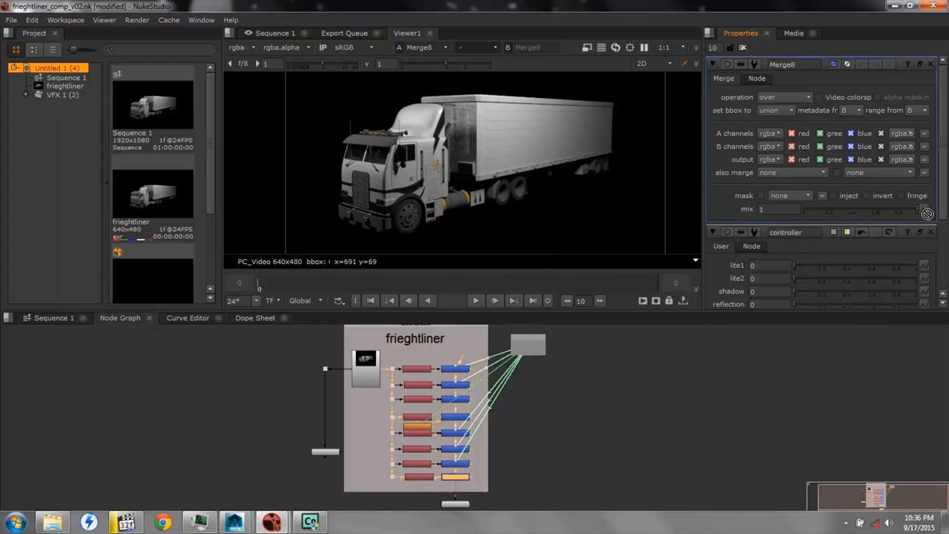
pyautogui.keyDown('ctrl'); pyautogui.moveTo(928, 210); pyautogui.dragTo(927, 211); pyautogui.keyUp('ctrl')
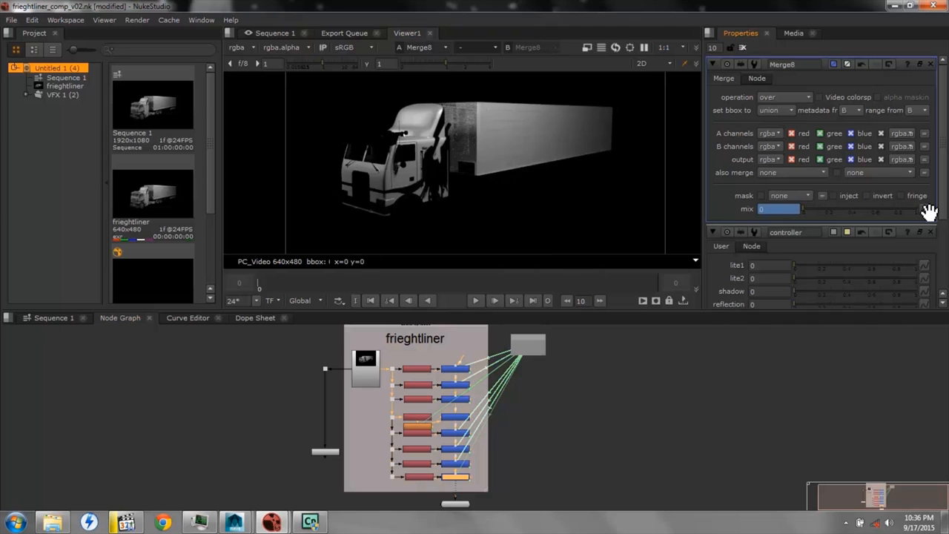
pyautogui.click(932, 64)
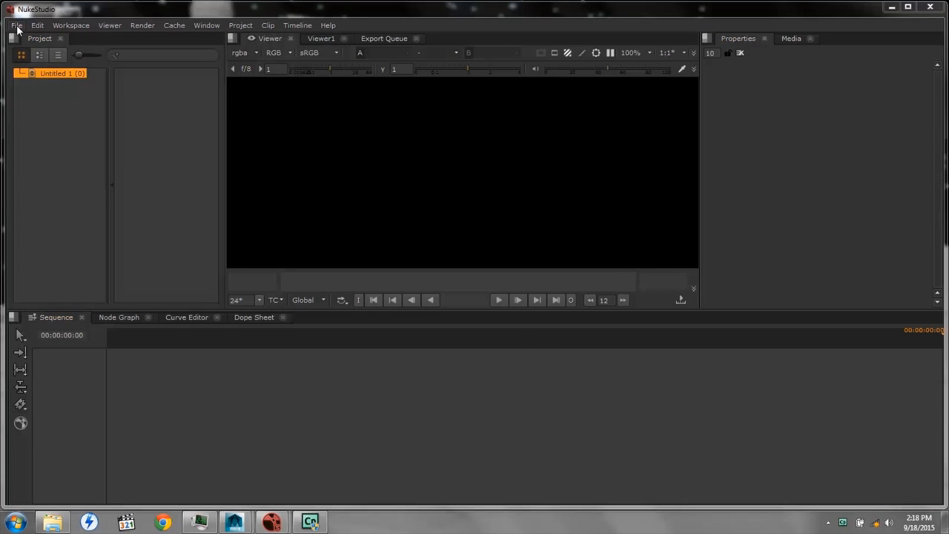
# Import bike6.mp4 from the user's Desktop folder on C: and place it on the timeline as a new sequence
pyautogui.click(16, 26)
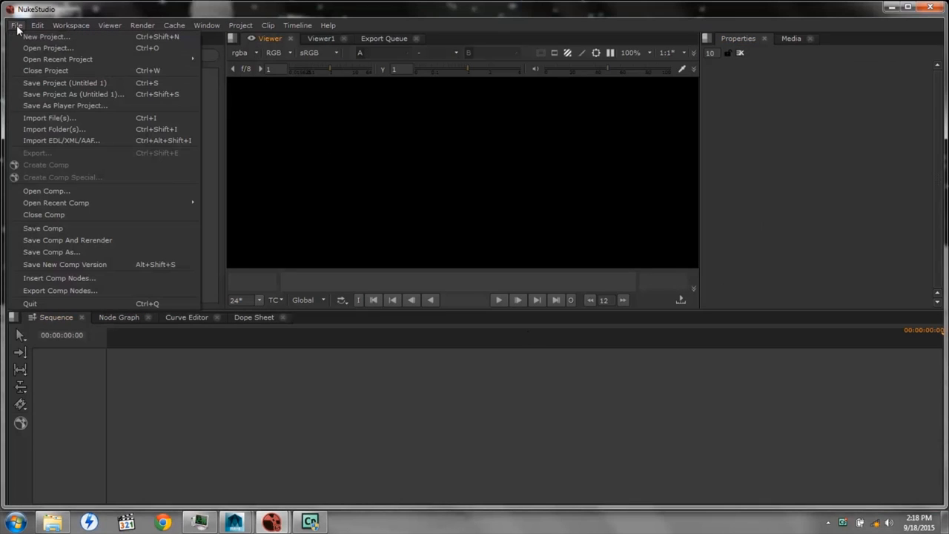
pyautogui.click(49, 118)
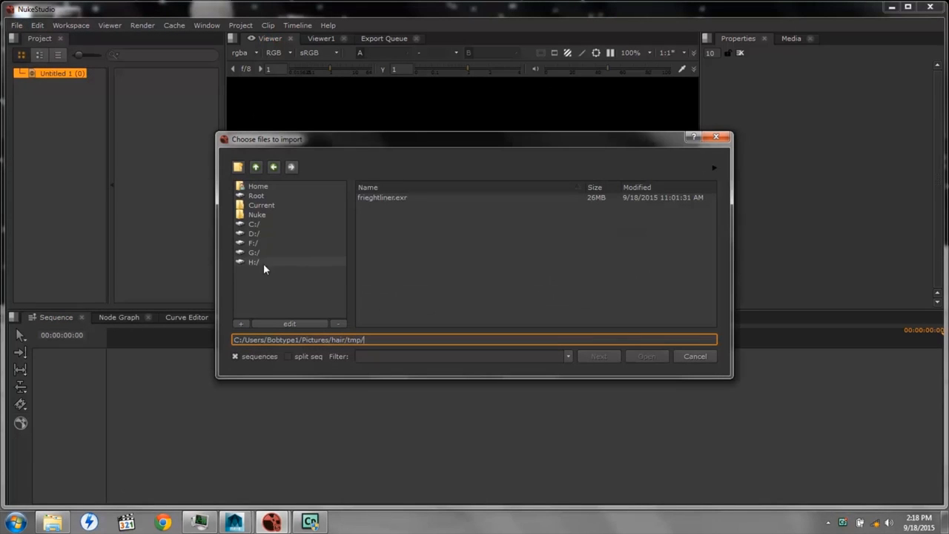
pyautogui.click(251, 224)
pyautogui.scroll(-1, 387, 311)
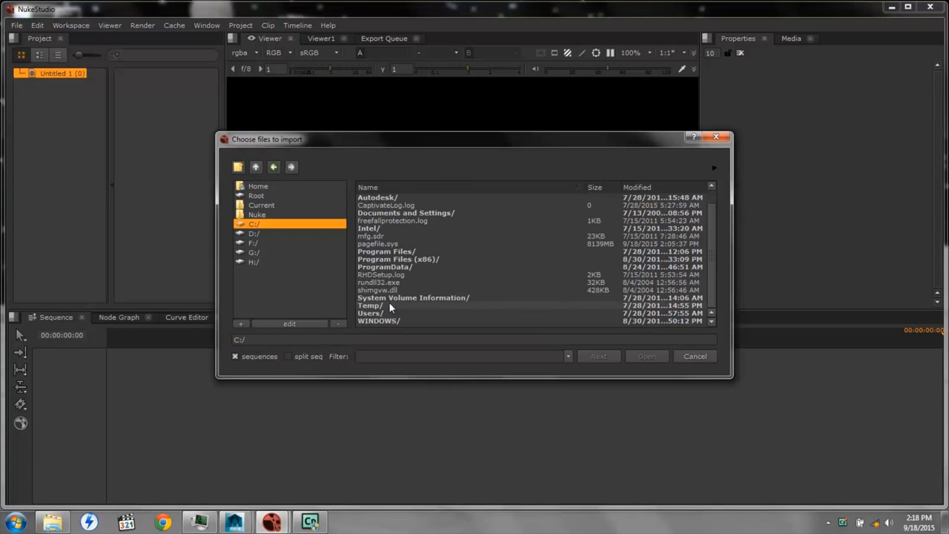
pyautogui.doubleClick(377, 313)
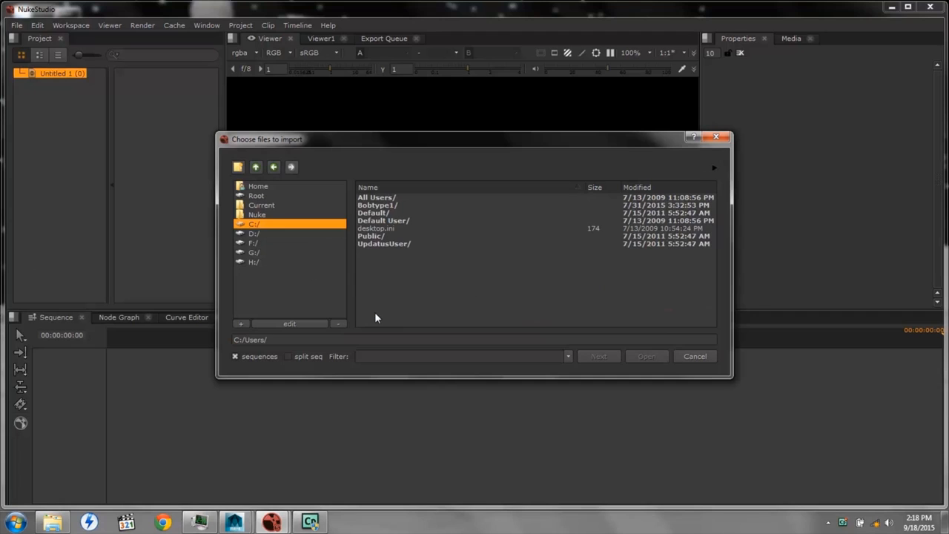
pyautogui.doubleClick(375, 205)
pyautogui.doubleClick(374, 252)
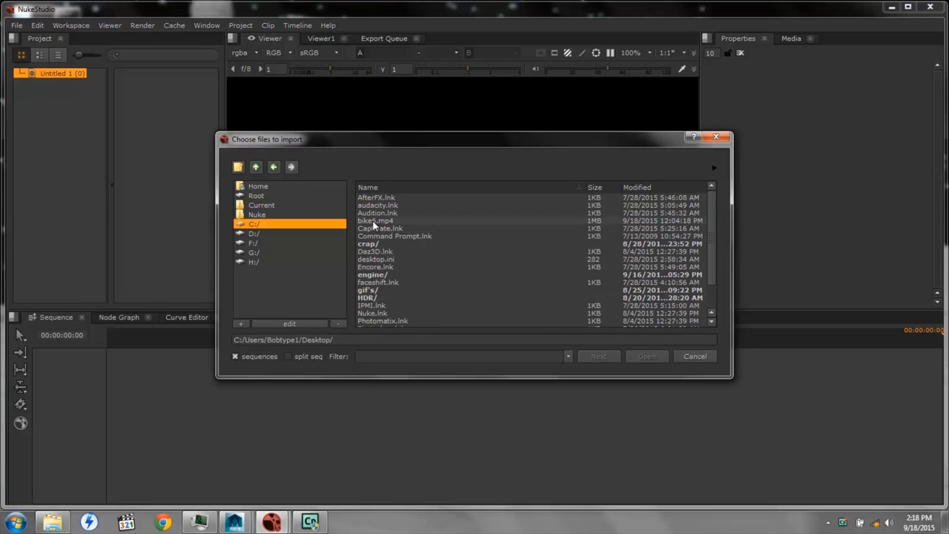
pyautogui.click(374, 220)
pyautogui.click(644, 357)
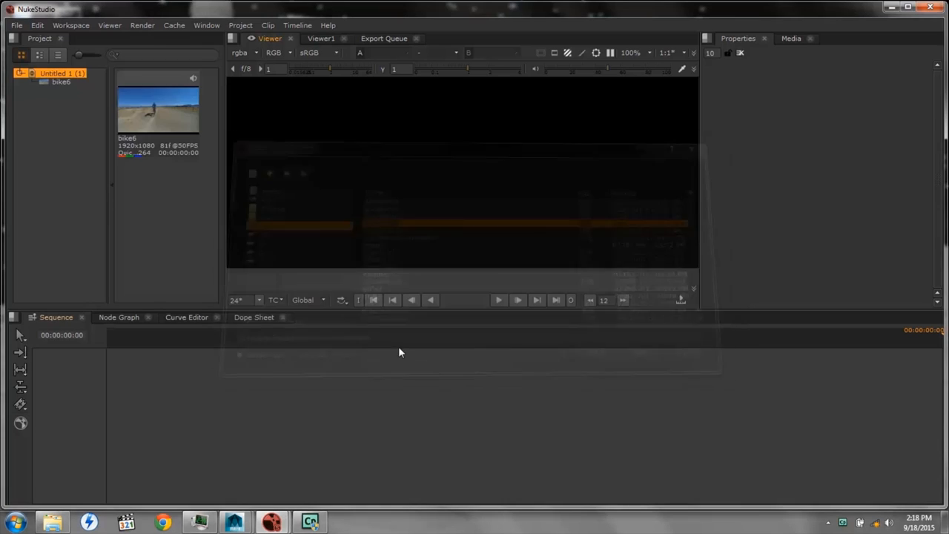
pyautogui.moveTo(155, 113); pyautogui.dragTo(175, 400)
# Create a comp from the bike6 timeline clip with Documents/truck as the project root, and open it in the node graph
pyautogui.click(182, 409)
pyautogui.rightClick(182, 410)
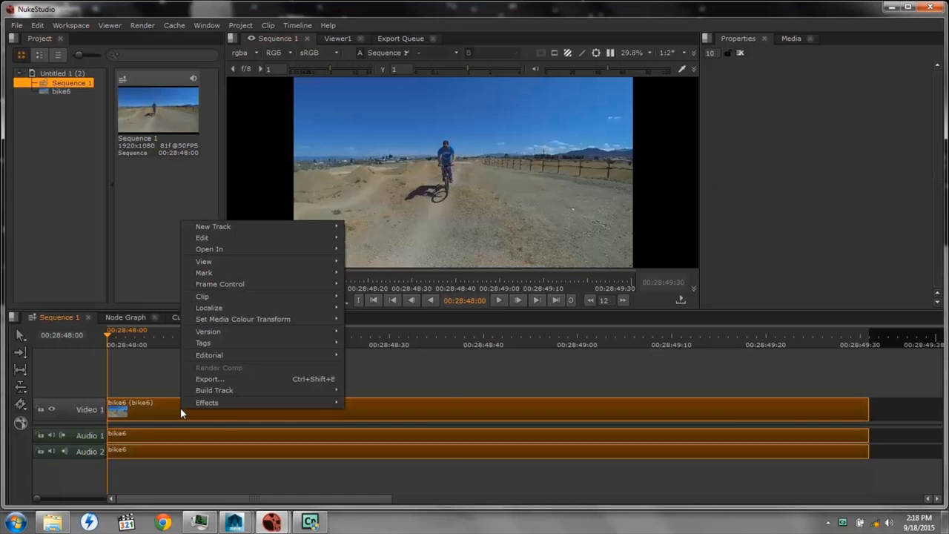
pyautogui.moveTo(326, 402)
pyautogui.click(373, 403)
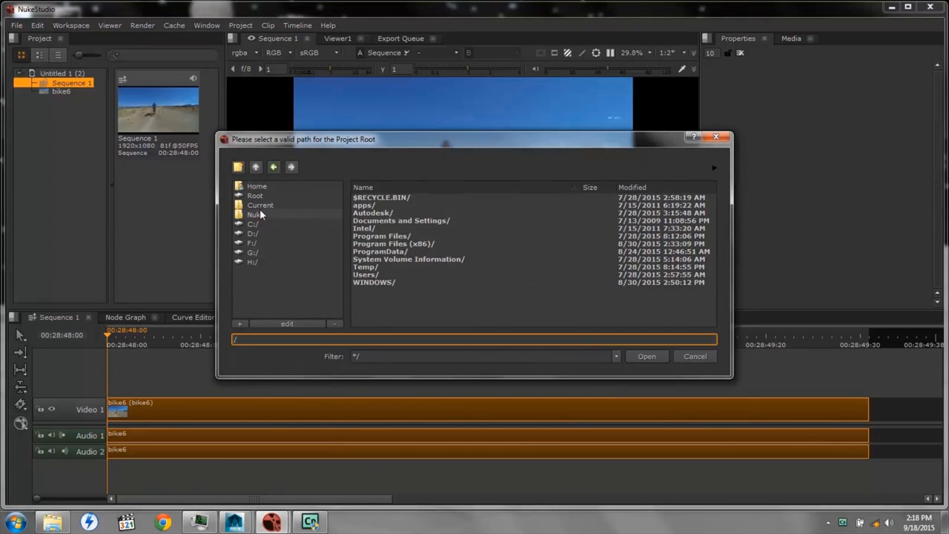
pyautogui.doubleClick(365, 275)
pyautogui.doubleClick(371, 205)
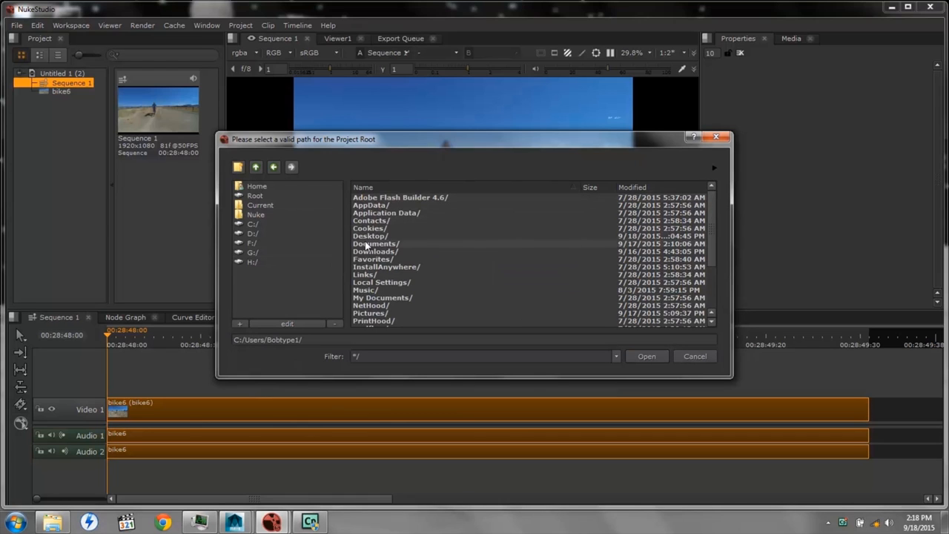
pyautogui.doubleClick(365, 245)
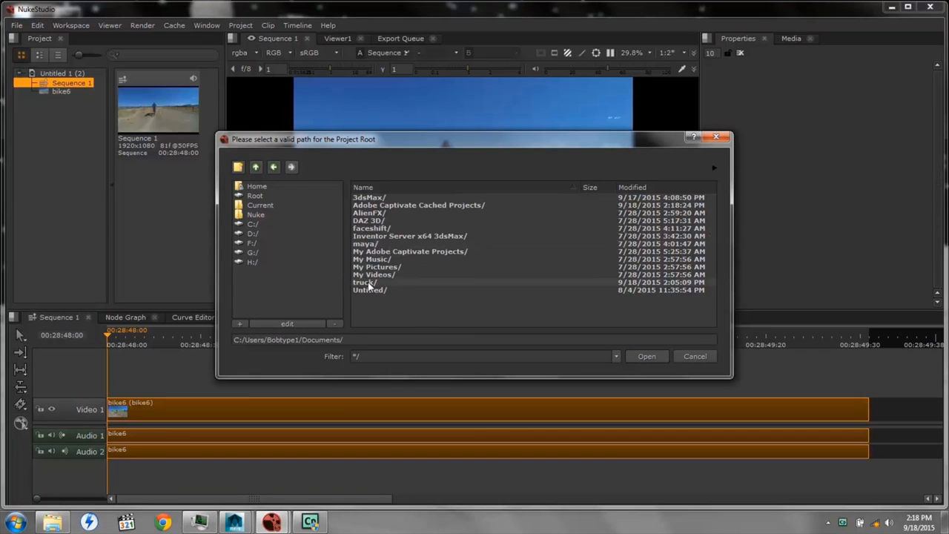
pyautogui.doubleClick(365, 282)
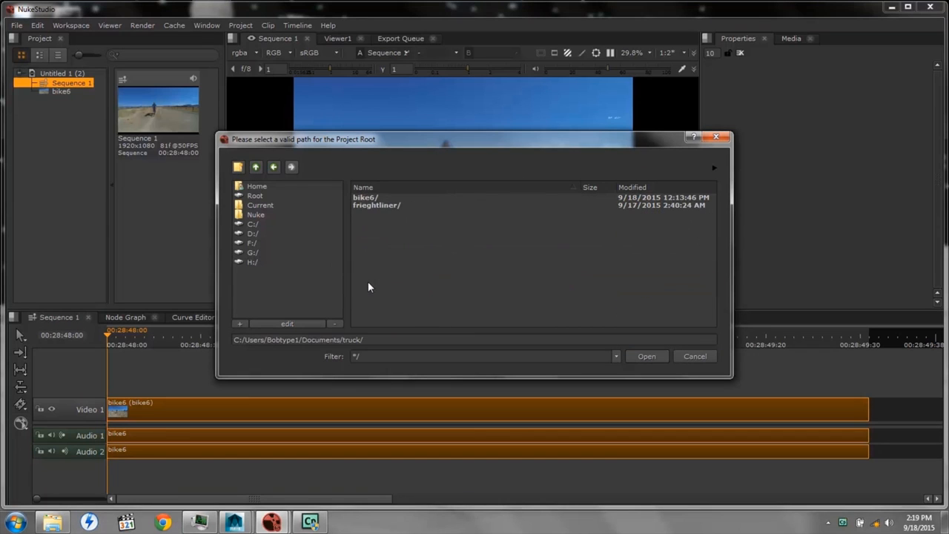
pyautogui.click(646, 356)
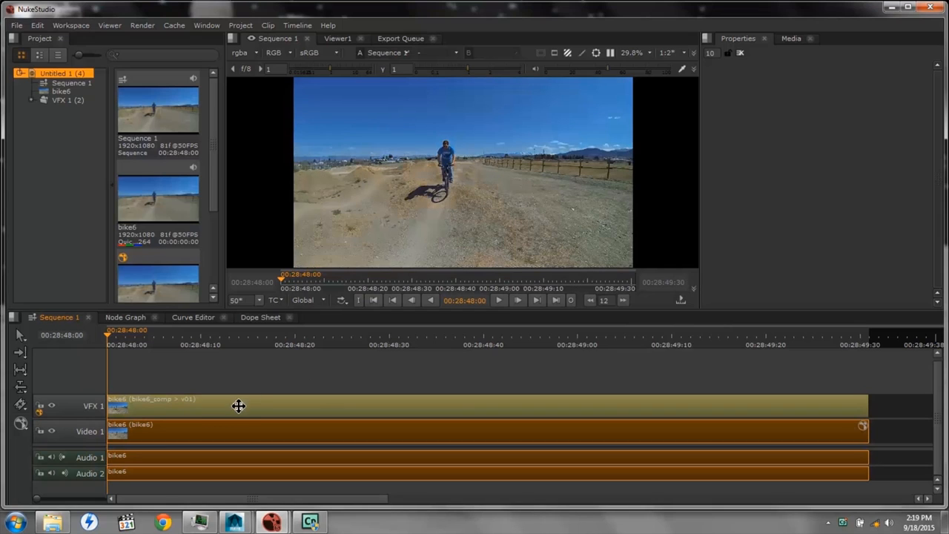
pyautogui.click(234, 407)
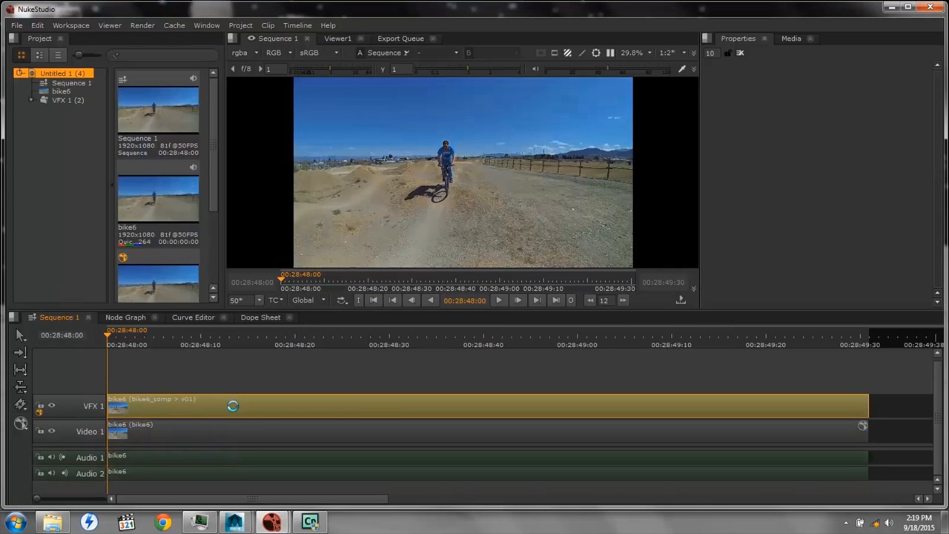
pyautogui.doubleClick(233, 405)
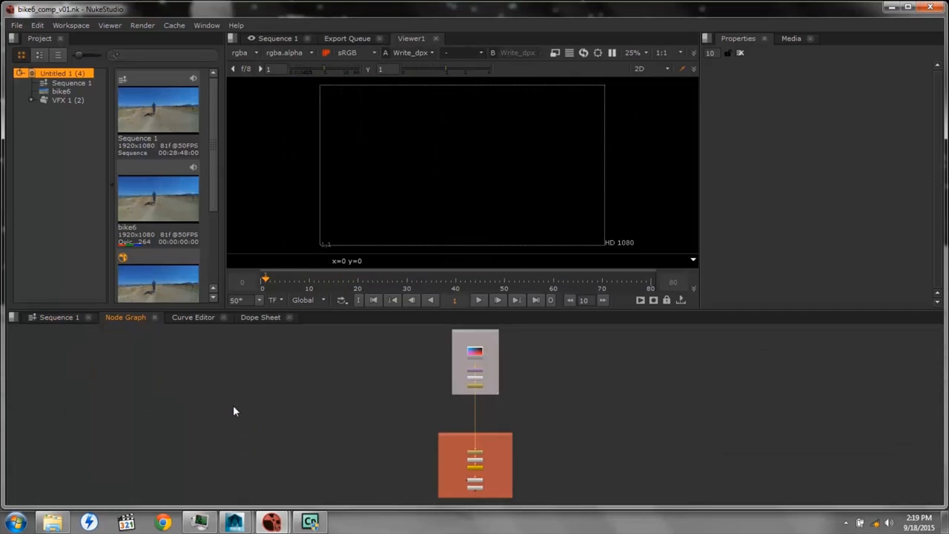
# Insert the comp nodes from frieghtliner_comp_v03.nk in the frieghtliner/nuke/script folder and move them closer to the bike6 backdrop
pyautogui.rightClick(286, 388)
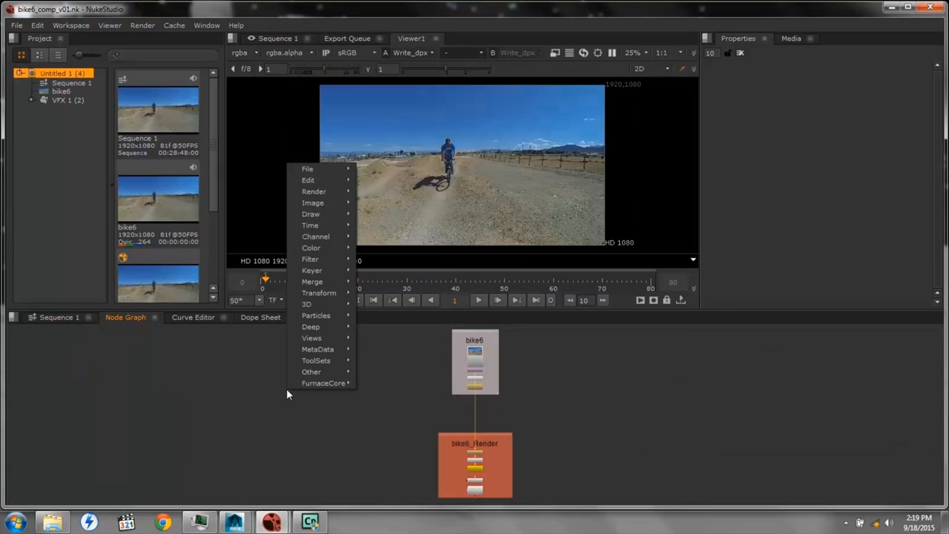
pyautogui.moveTo(317, 171)
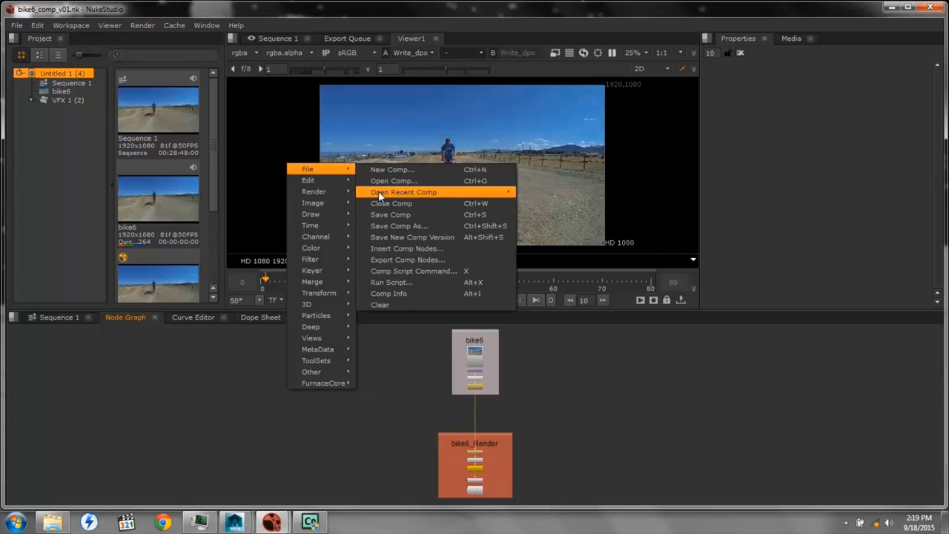
pyautogui.click(399, 249)
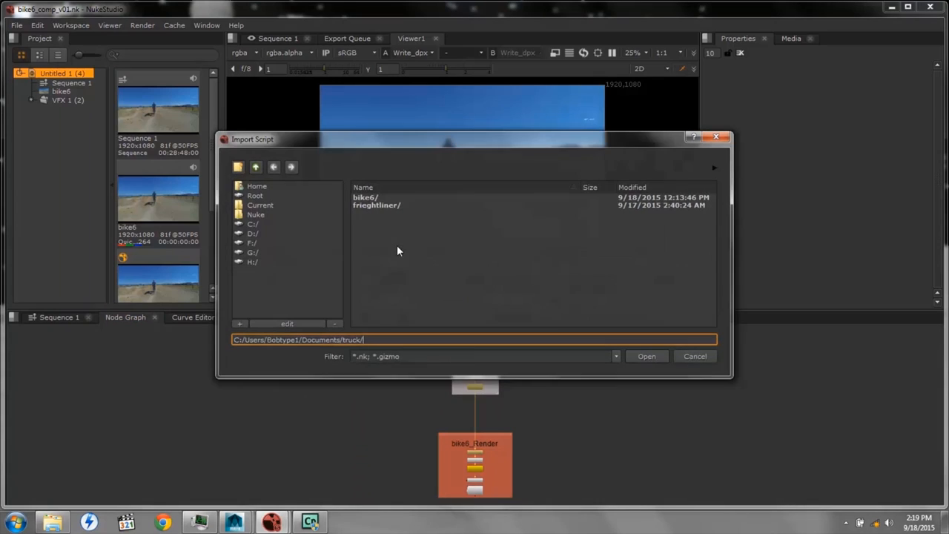
pyautogui.doubleClick(385, 206)
pyautogui.doubleClick(373, 199)
pyautogui.doubleClick(371, 199)
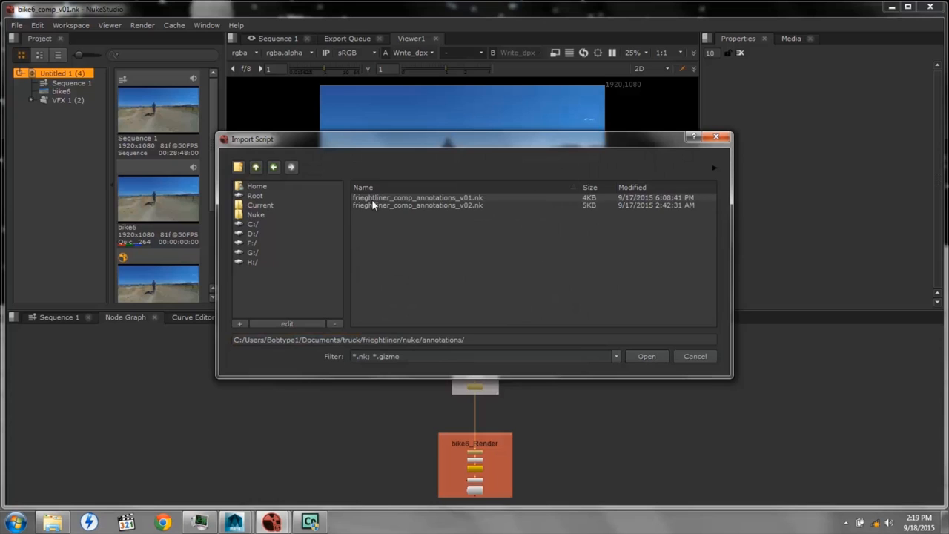
pyautogui.click(253, 168)
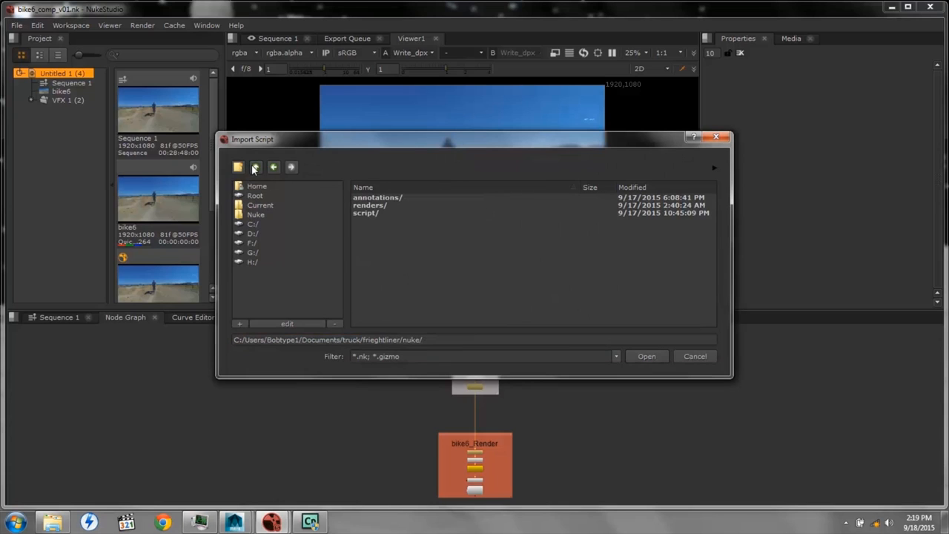
pyautogui.doubleClick(372, 213)
pyautogui.click(381, 213)
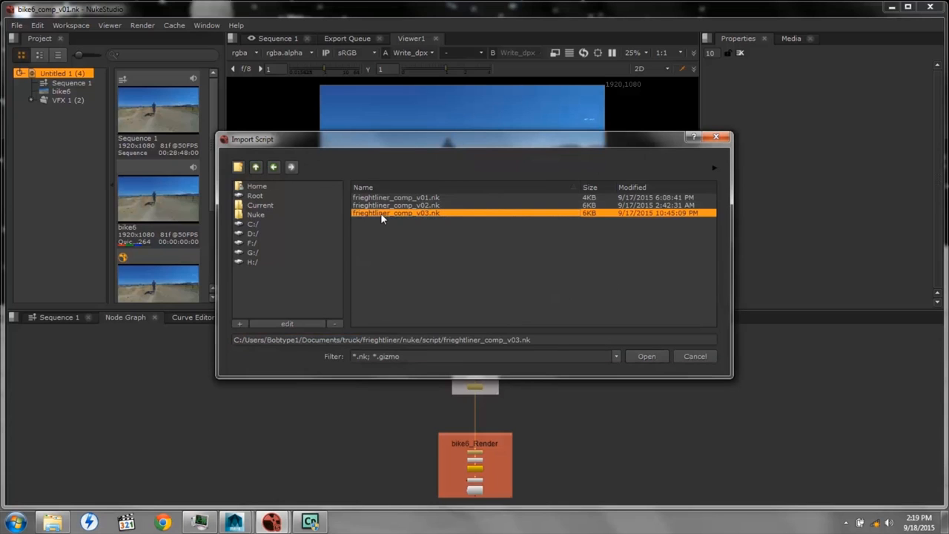
pyautogui.click(648, 356)
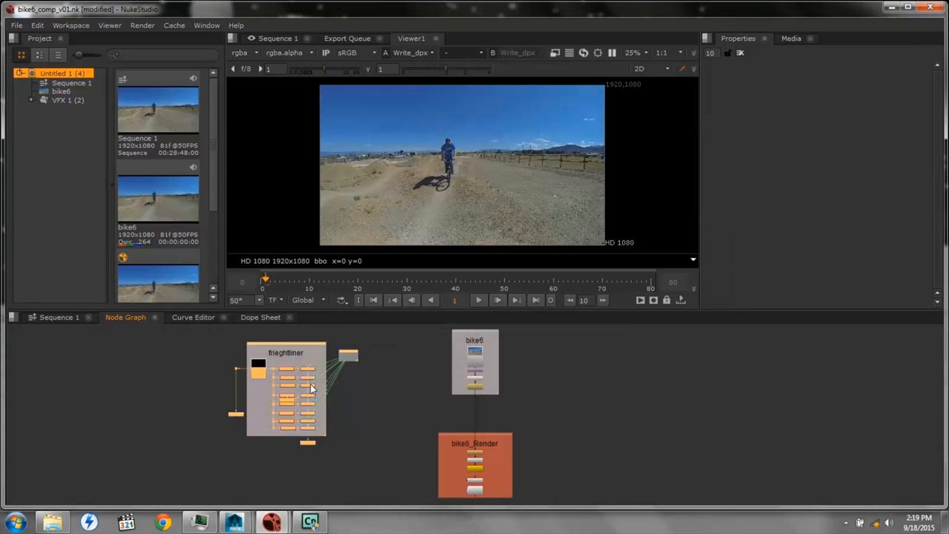
pyautogui.moveTo(287, 343); pyautogui.dragTo(364, 338)
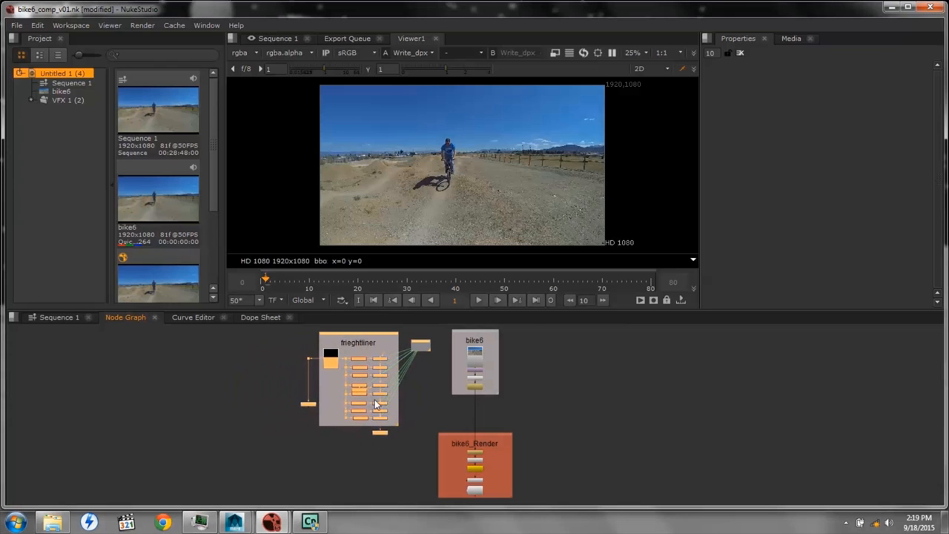
# Delete the Viewer2 node attached below Merge8 in the frieghtliner backdrop
pyautogui.scroll(6, 375, 405)
pyautogui.scroll(-1, 378, 405)
pyautogui.moveTo(431, 472); pyautogui.dragTo(399, 417, button='middle')
pyautogui.click(371, 449)
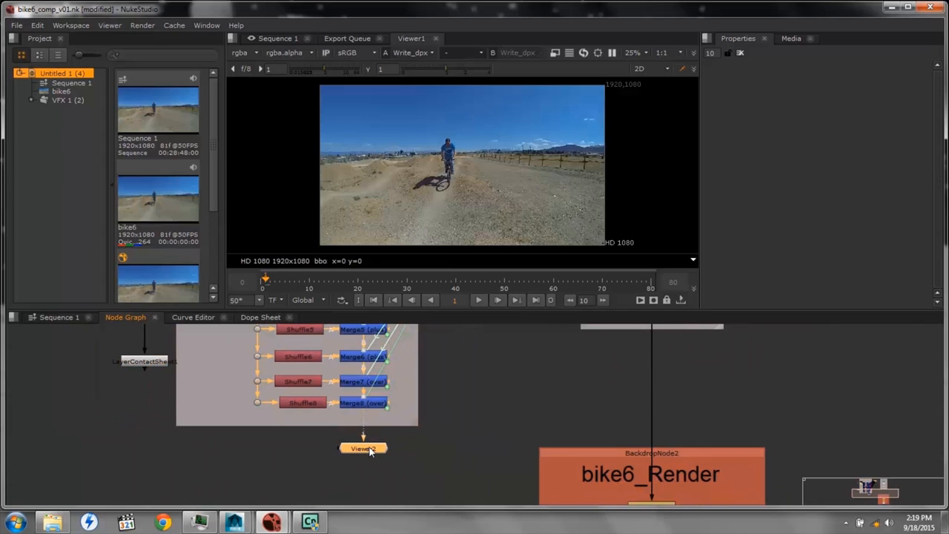
pyautogui.press('Delete')
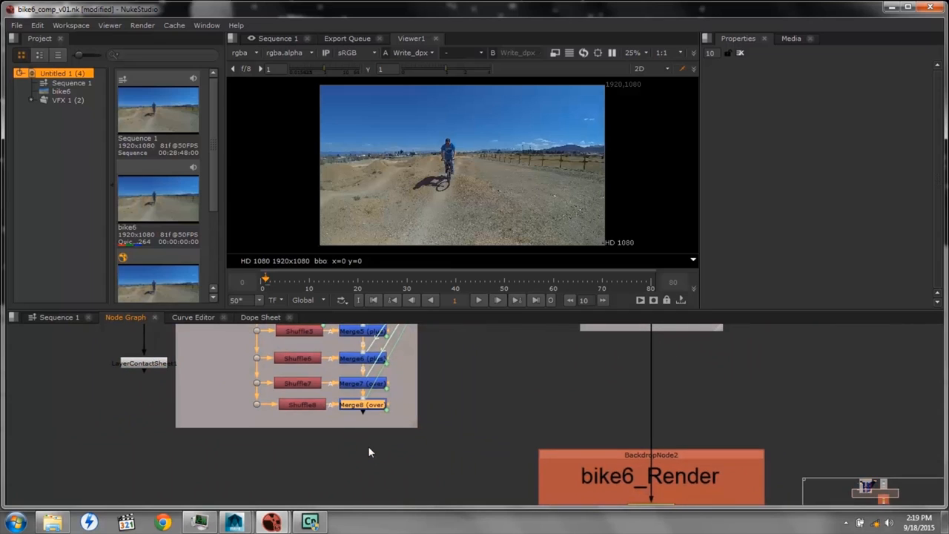
# Insert a Merge node between the bike6 Read1 and Reformat1 nodes and set its operation to under
pyautogui.moveTo(470, 353); pyautogui.dragTo(462, 503, button='middle')
pyautogui.moveTo(441, 409); pyautogui.dragTo(390, 350, button='middle')
pyautogui.moveTo(367, 378); pyautogui.dragTo(365, 382, button='middle')
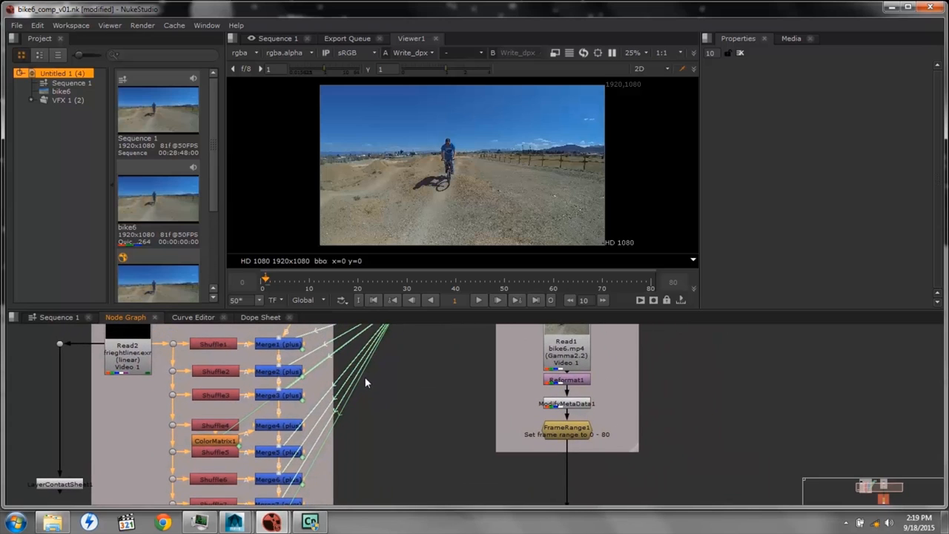
pyautogui.moveTo(563, 344); pyautogui.dragTo(560, 330)
pyautogui.moveTo(561, 330); pyautogui.dragTo(558, 351, button='middle')
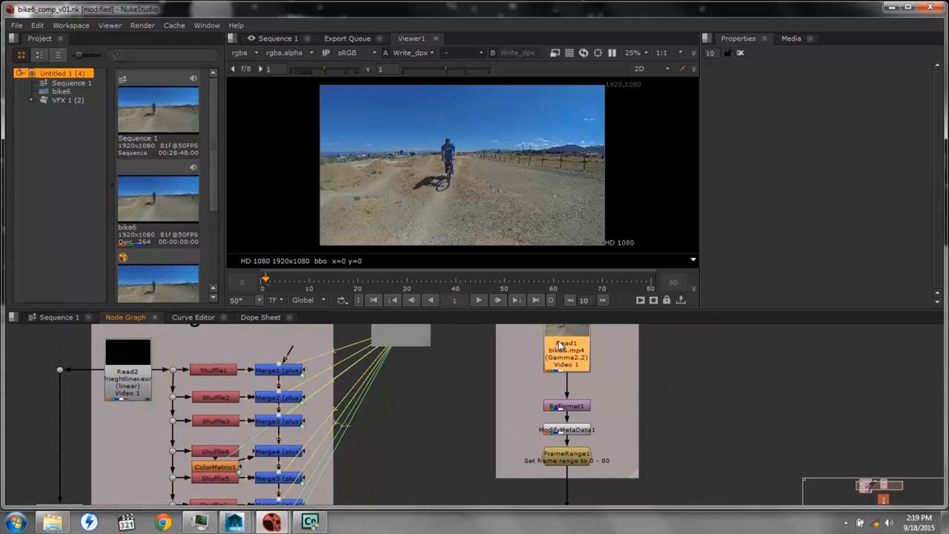
pyautogui.rightClick(558, 351)
pyautogui.moveTo(520, 403)
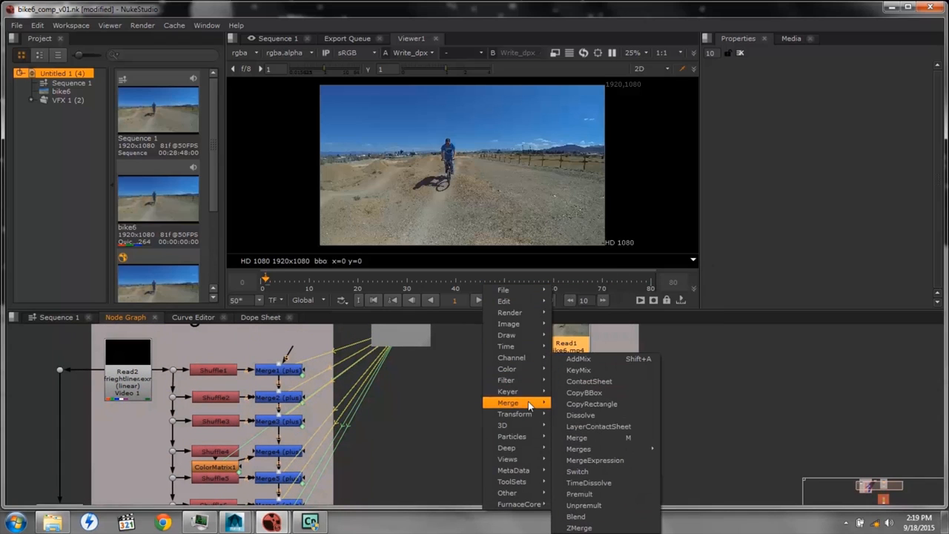
pyautogui.moveTo(590, 451)
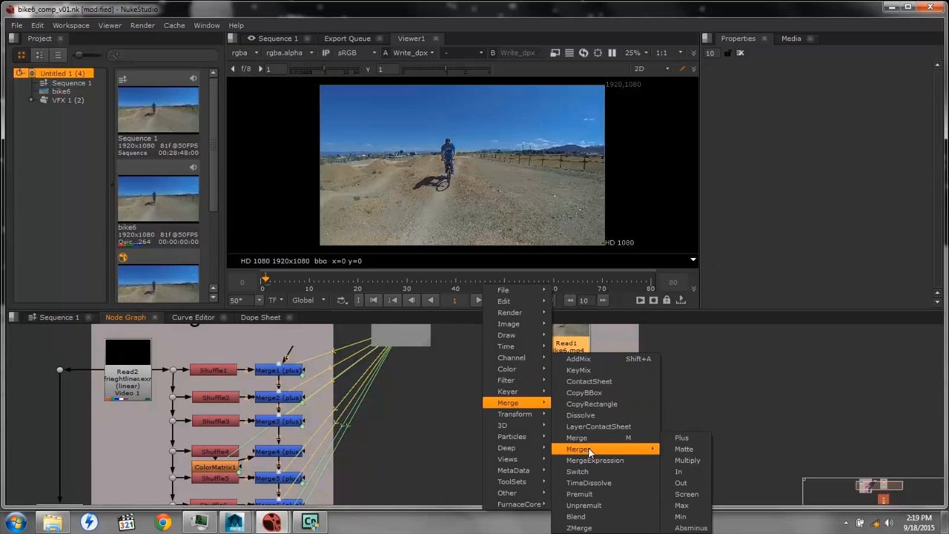
pyautogui.click(590, 438)
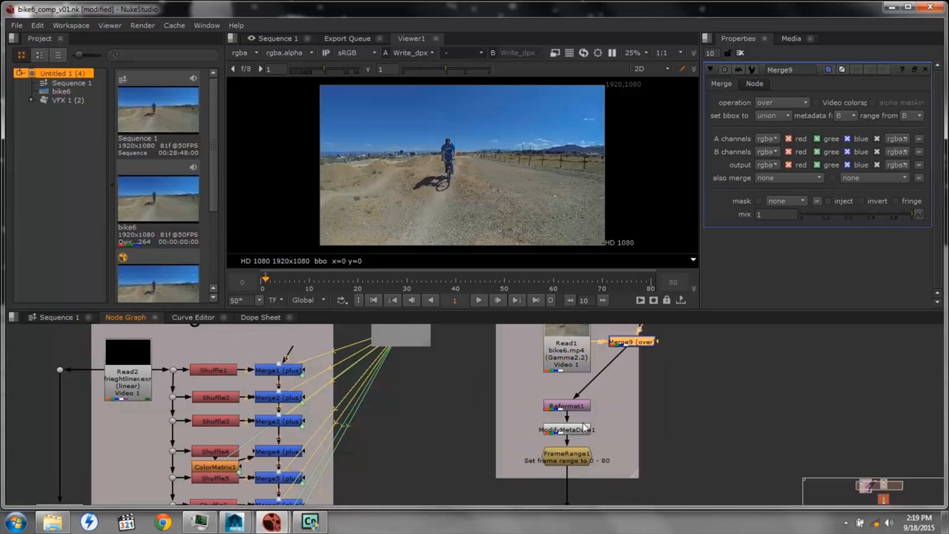
pyautogui.moveTo(631, 350); pyautogui.dragTo(566, 385)
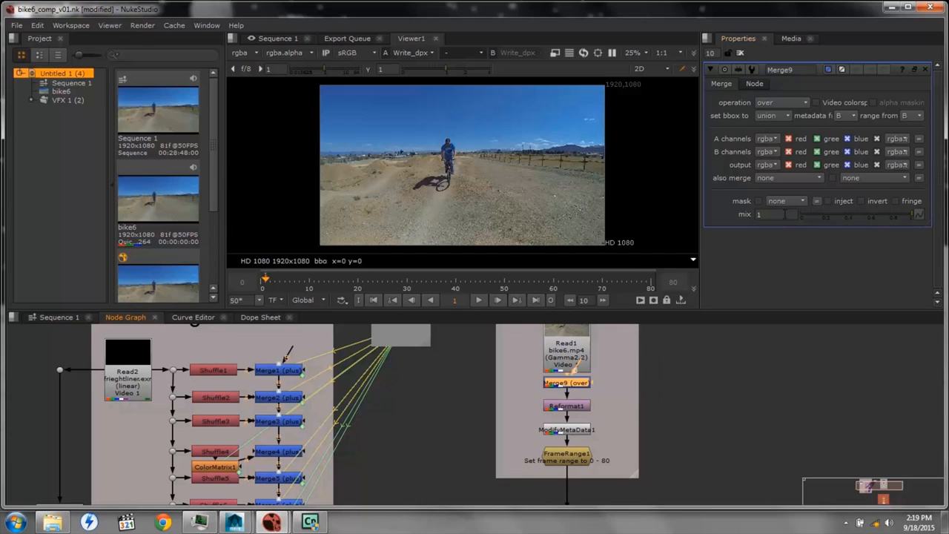
pyautogui.click(804, 103)
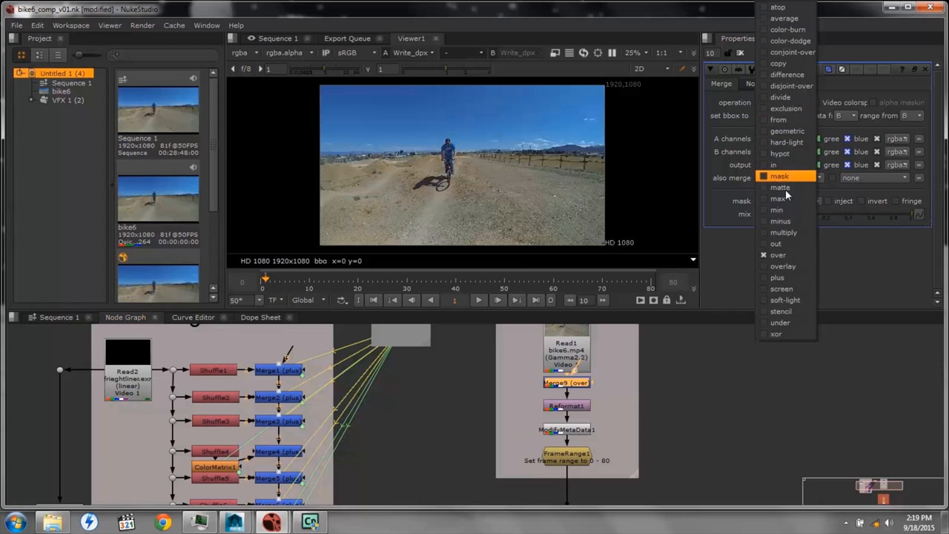
pyautogui.click(766, 323)
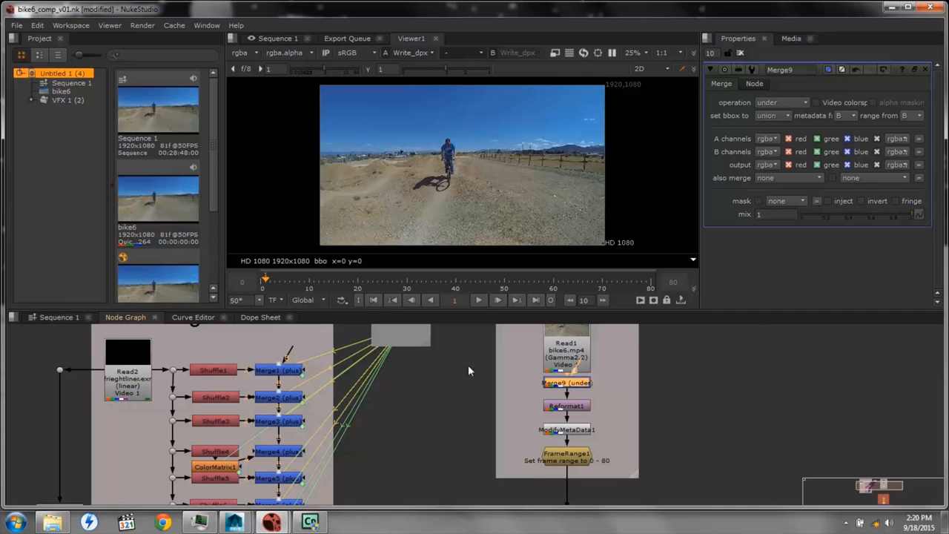
# Add a new Read node beside Read2 that loads frieghtliner.exr from the Pictures/hair/tmp folder
pyautogui.click(126, 361)
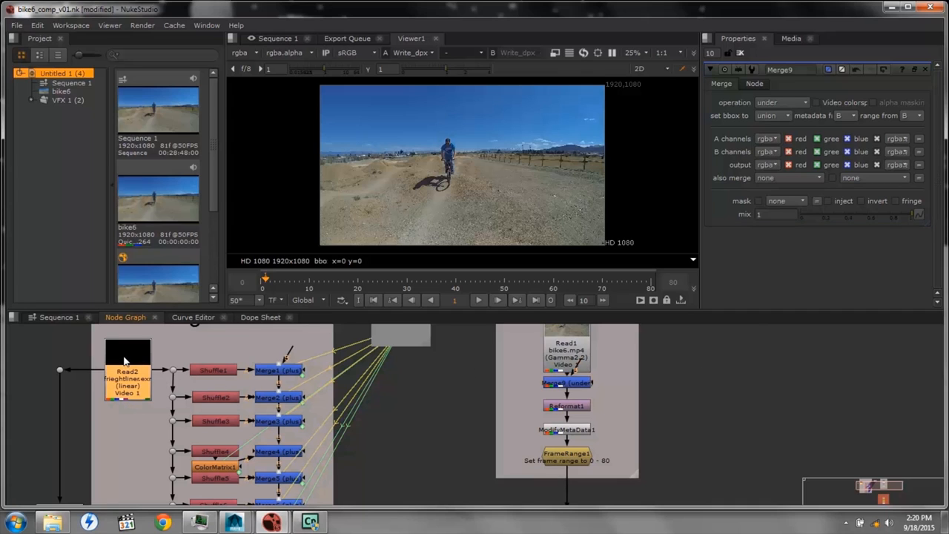
pyautogui.rightClick(91, 410)
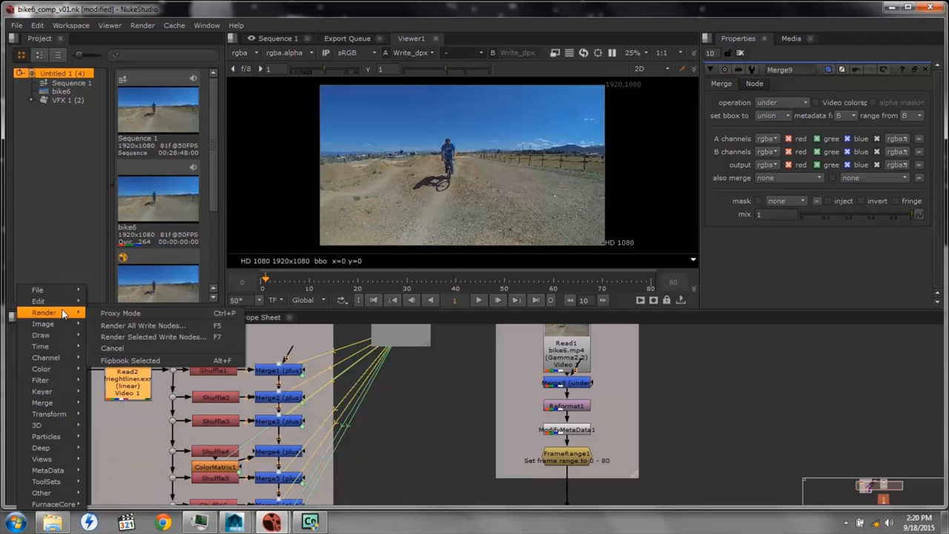
pyautogui.moveTo(63, 308)
pyautogui.moveTo(59, 324)
pyautogui.click(109, 325)
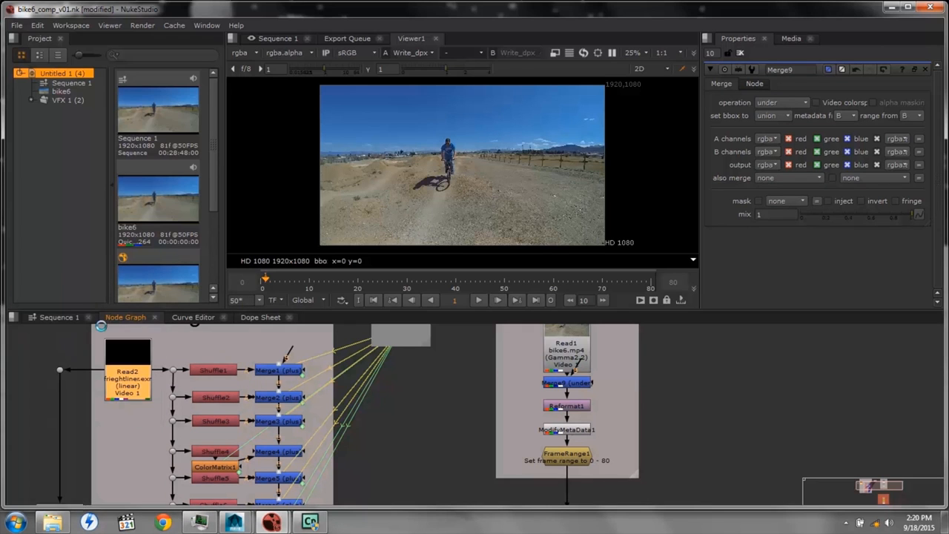
pyautogui.click(388, 213)
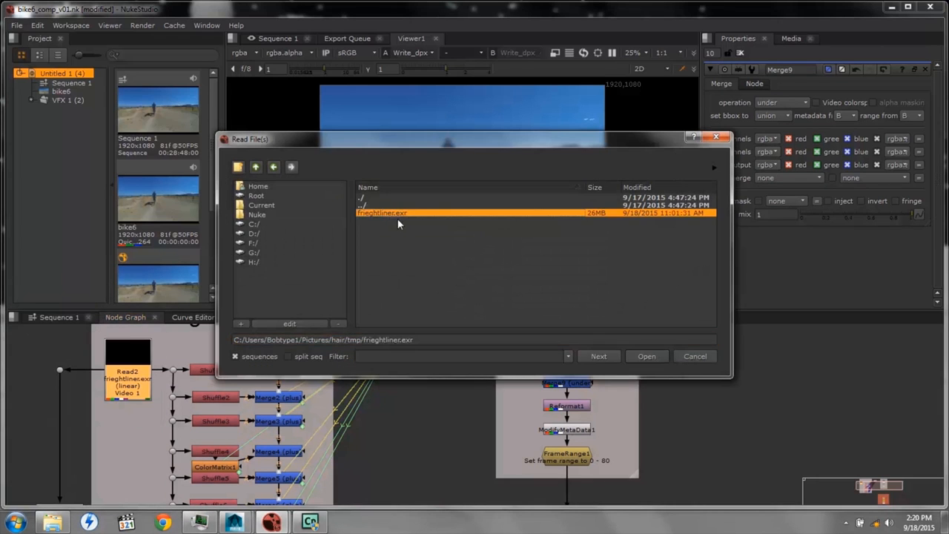
pyautogui.click(646, 356)
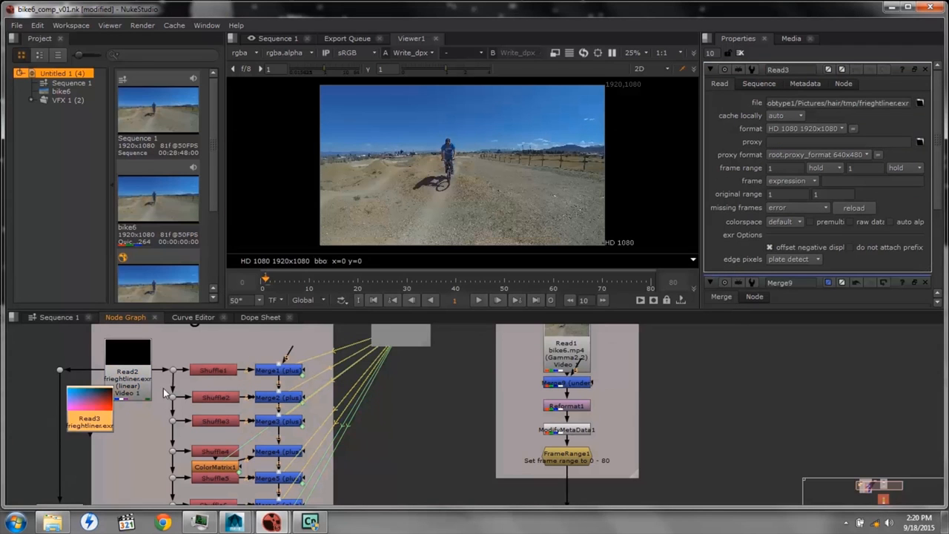
# Delete Read2 and put Read3 in its place, feeding the shuffle chain and the contact sheet branch
pyautogui.click(124, 362)
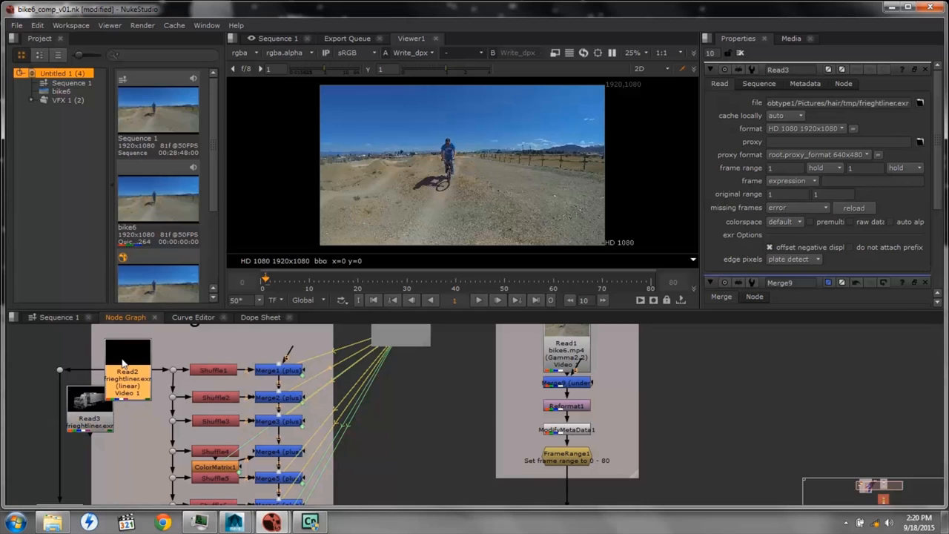
pyautogui.press('Delete')
pyautogui.moveTo(105, 412); pyautogui.dragTo(145, 365)
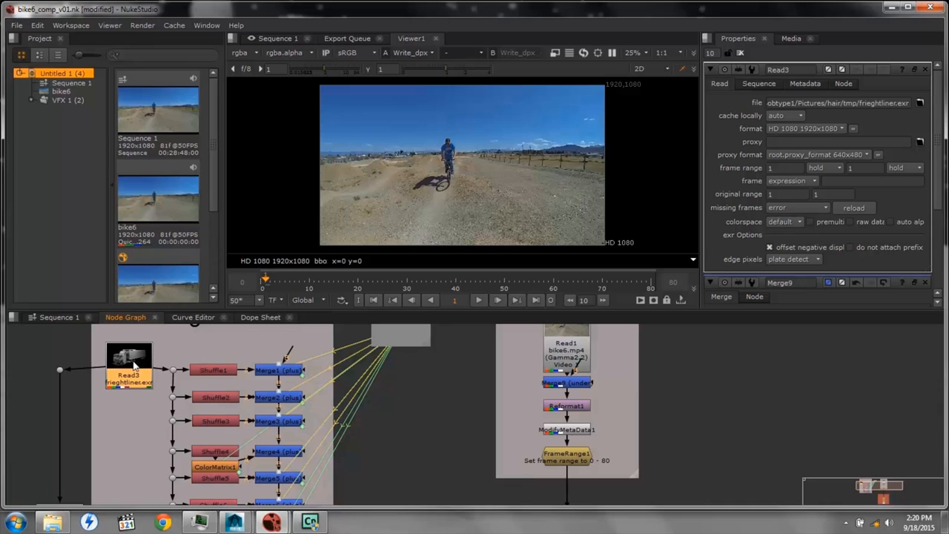
pyautogui.moveTo(138, 368); pyautogui.dragTo(137, 373)
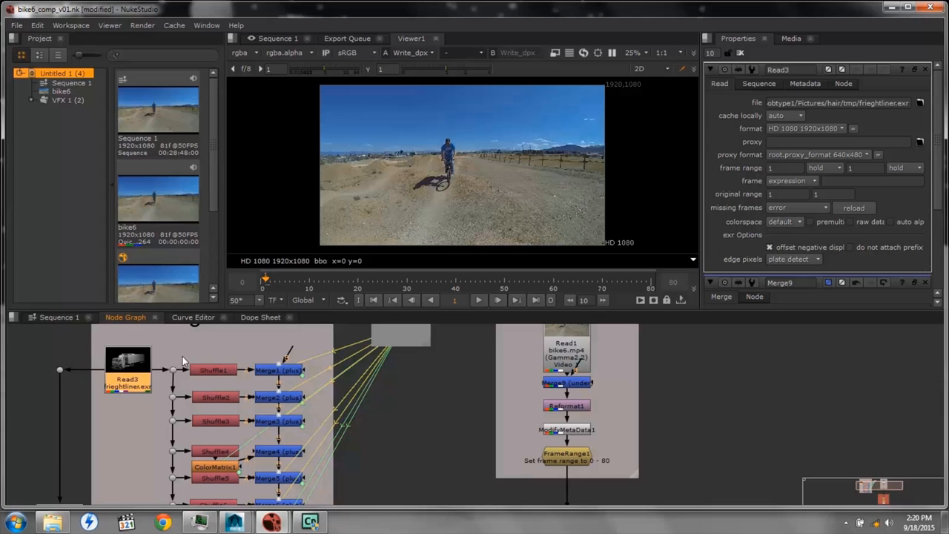
# Add a Merge node above Shuffle1 fed by Read3, and realign Read3 and the dots feeding the shuffle and contact sheet branches with it
pyautogui.rightClick(136, 363)
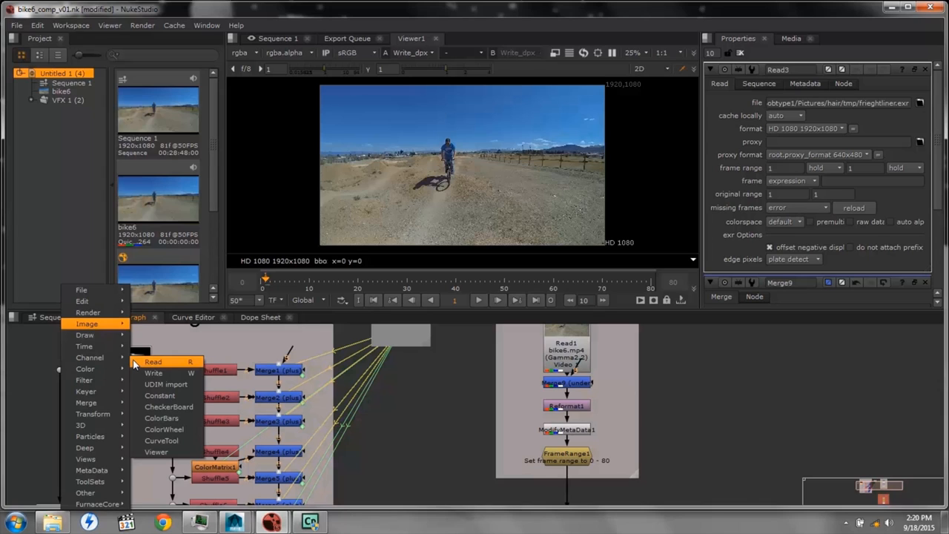
pyautogui.moveTo(108, 405)
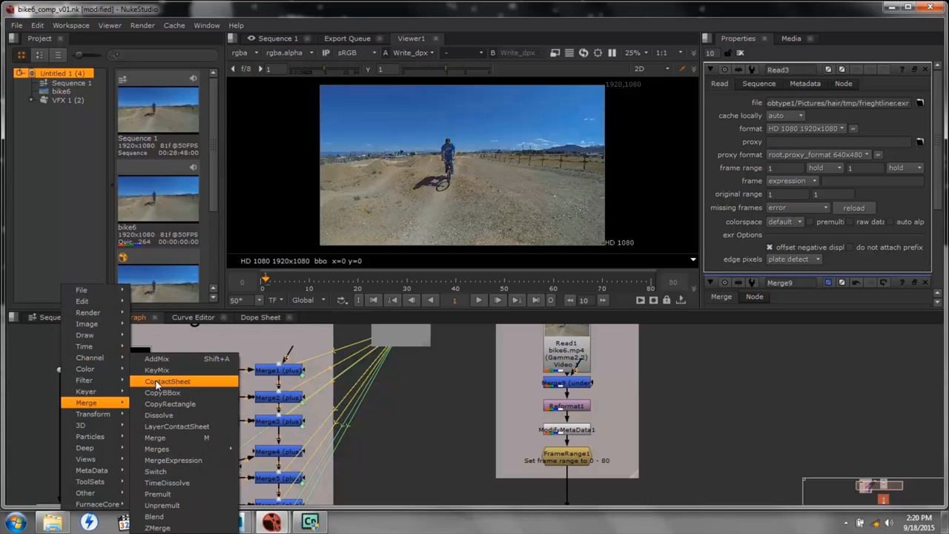
pyautogui.click(155, 437)
pyautogui.moveTo(309, 376); pyautogui.dragTo(179, 349)
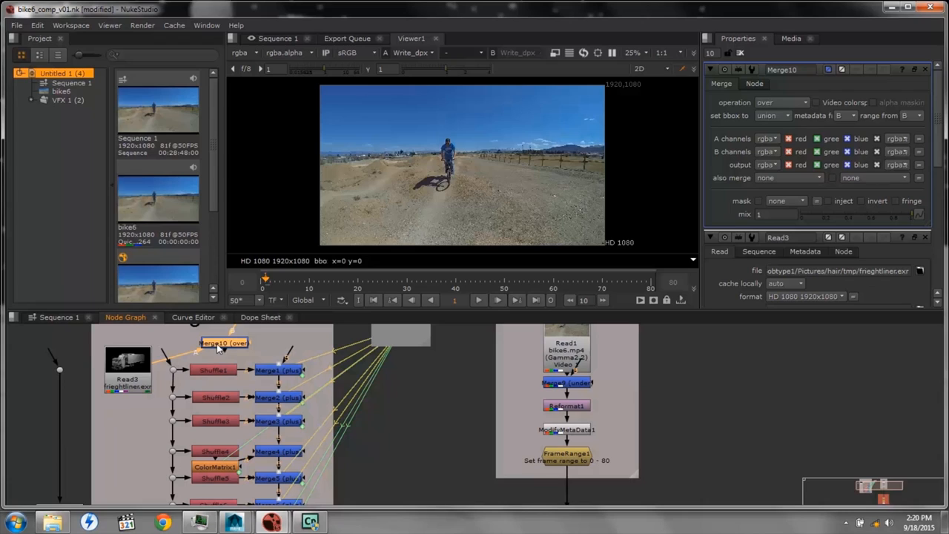
pyautogui.keyDown('ctrl'); pyautogui.moveTo(178, 356); pyautogui.dragTo(173, 343); pyautogui.keyUp('ctrl')
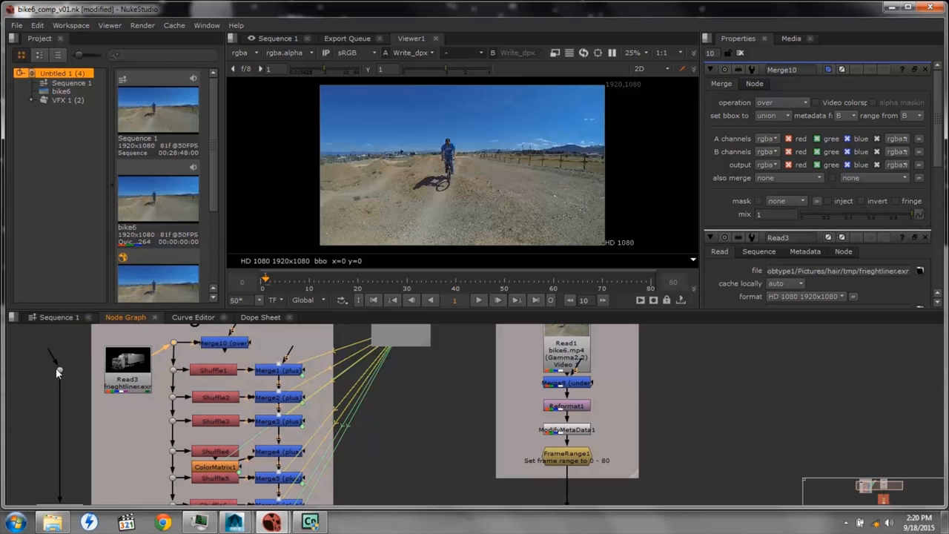
pyautogui.moveTo(121, 363); pyautogui.dragTo(121, 346)
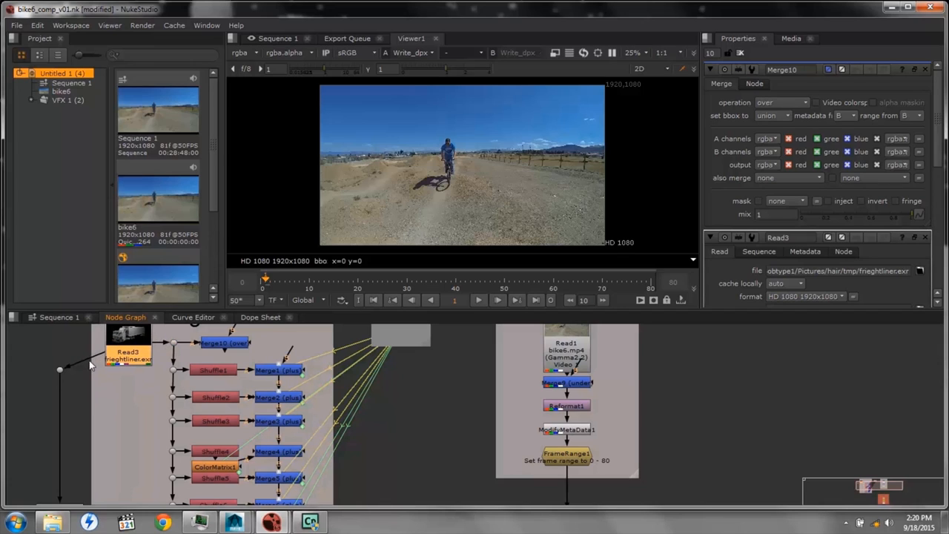
pyautogui.moveTo(58, 369); pyautogui.dragTo(61, 343)
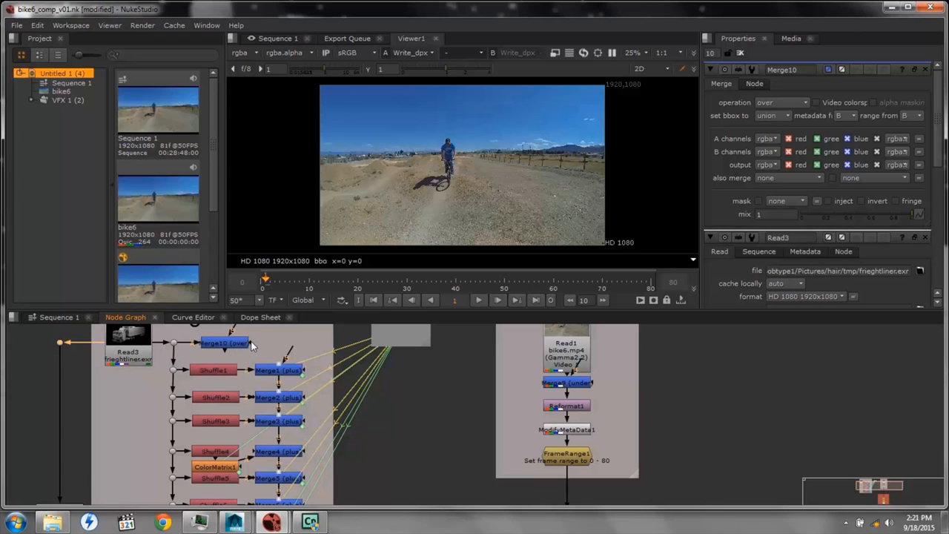
# Connect Merge10's mask input to Read3 and route Merge10's output into Merge1 through a dot above Merge1
pyautogui.moveTo(249, 342); pyautogui.dragTo(123, 383)
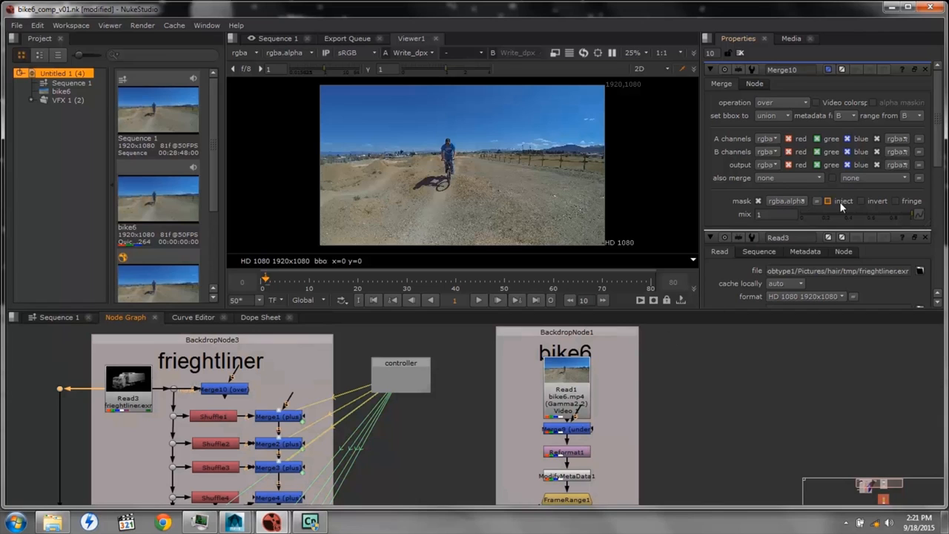
pyautogui.click(774, 140)
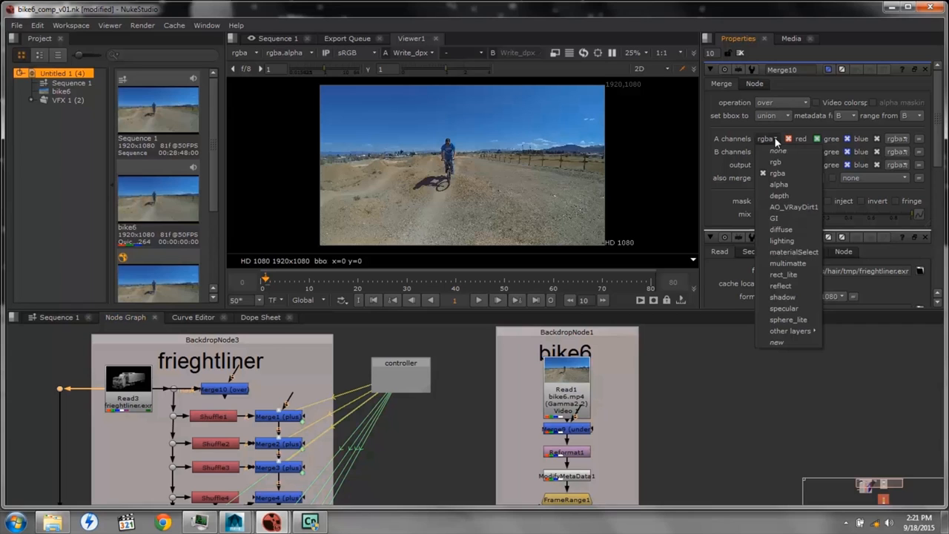
pyautogui.click(776, 141)
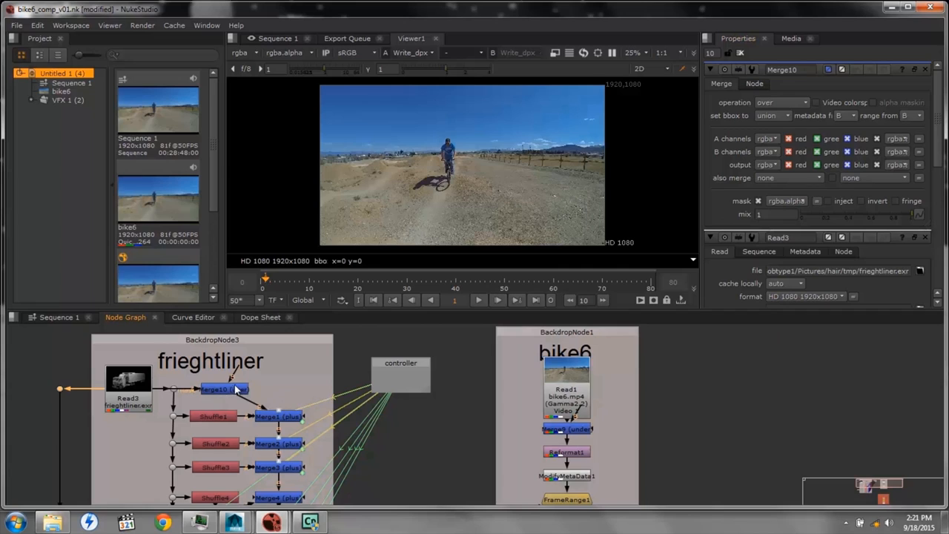
pyautogui.keyDown('ctrl'); pyautogui.moveTo(252, 405); pyautogui.dragTo(279, 388); pyautogui.keyUp('ctrl')
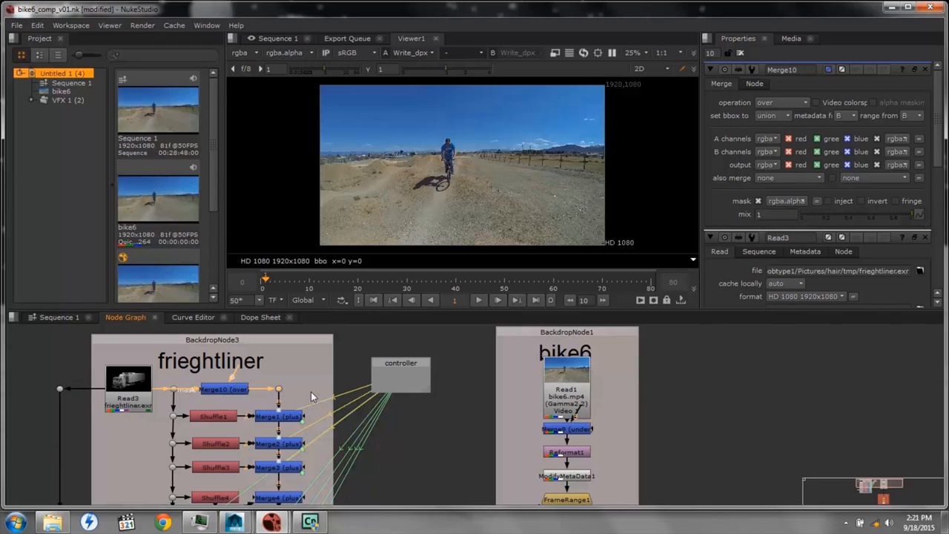
# Connect the free input of Merge9 in the bike6 backdrop to the output of Merge8
pyautogui.scroll(-2, 306, 388)
pyautogui.moveTo(333, 444); pyautogui.dragTo(278, 383, button='middle')
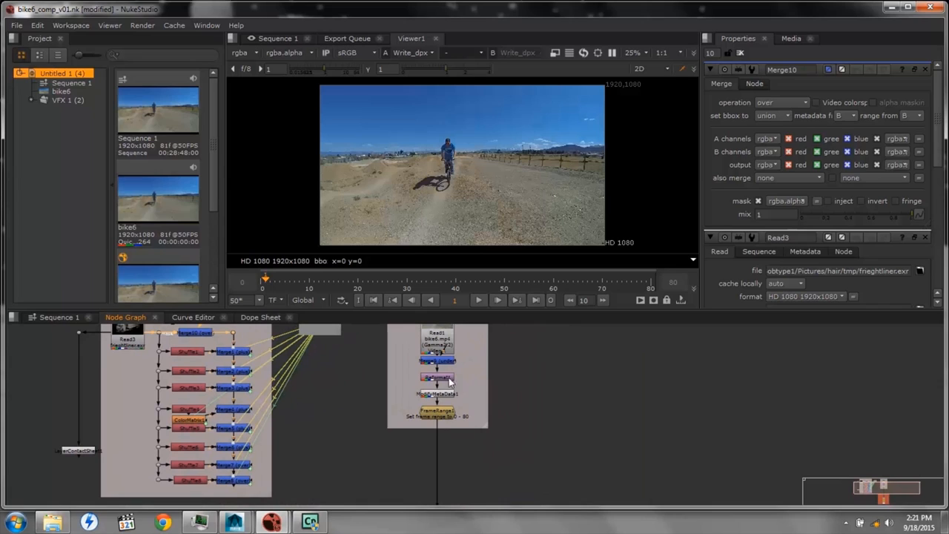
pyautogui.moveTo(424, 362); pyautogui.dragTo(242, 484)
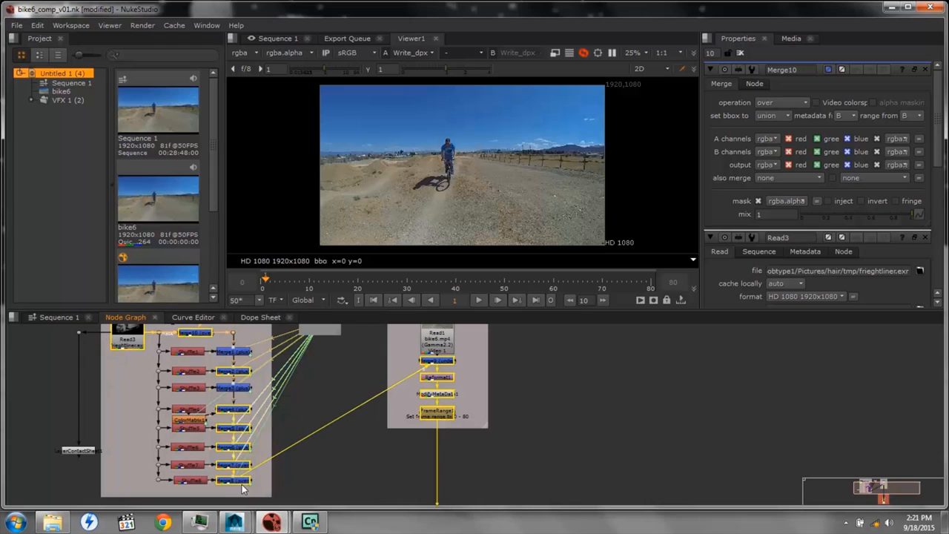
pyautogui.click(334, 465)
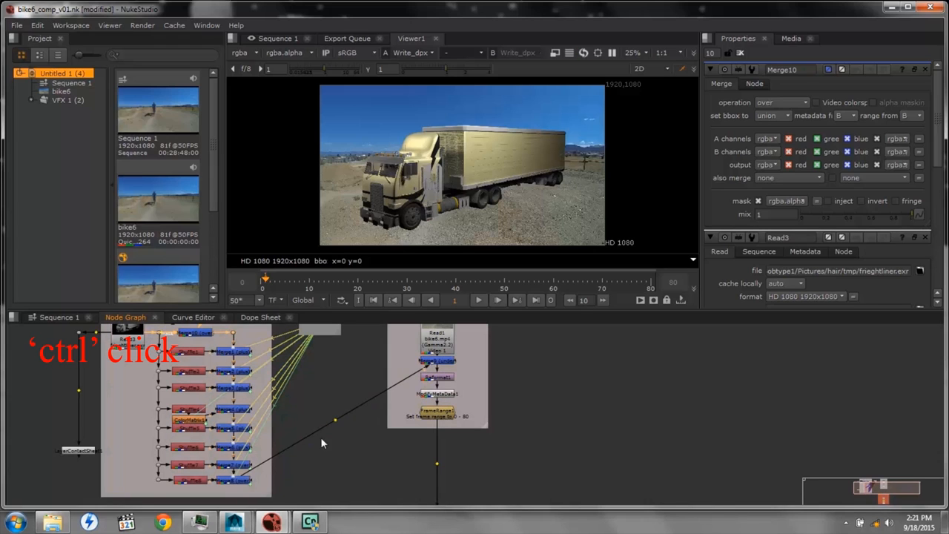
# Tidy the connection from Merge8 to Merge9 with two dots so it runs at right angles between the backdrops
pyautogui.keyDown('ctrl'); pyautogui.moveTo(335, 421); pyautogui.dragTo(287, 480); pyautogui.keyUp('ctrl')
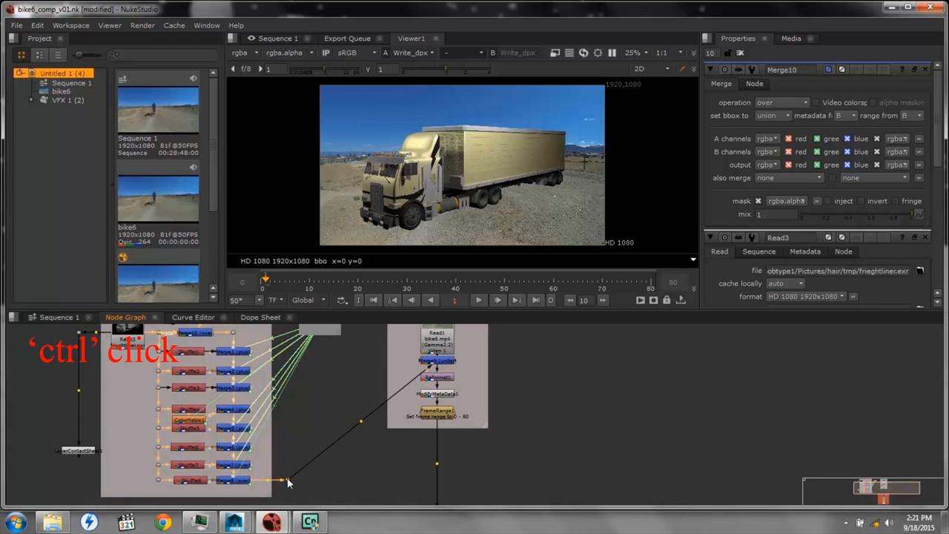
pyautogui.keyDown('ctrl'); pyautogui.moveTo(360, 424); pyautogui.dragTo(335, 357); pyautogui.keyUp('ctrl')
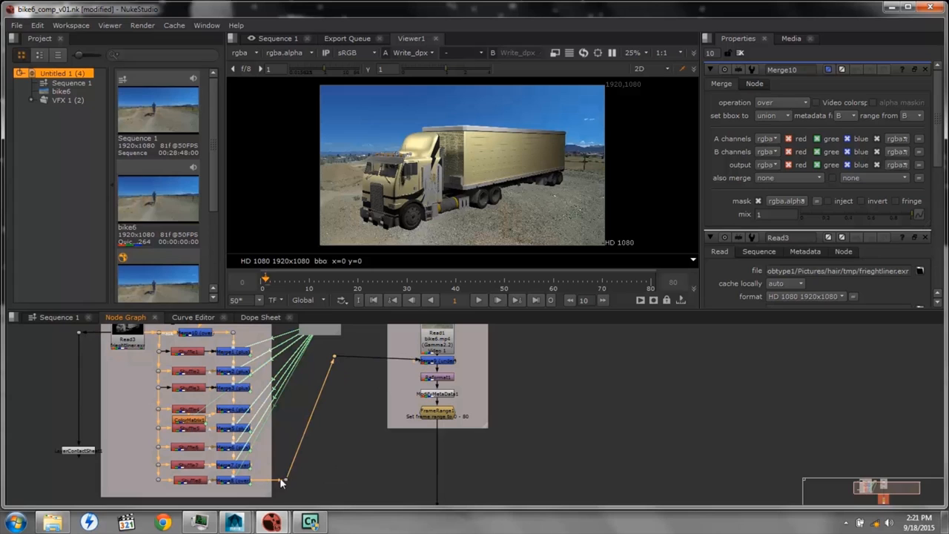
pyautogui.moveTo(286, 481); pyautogui.dragTo(339, 482)
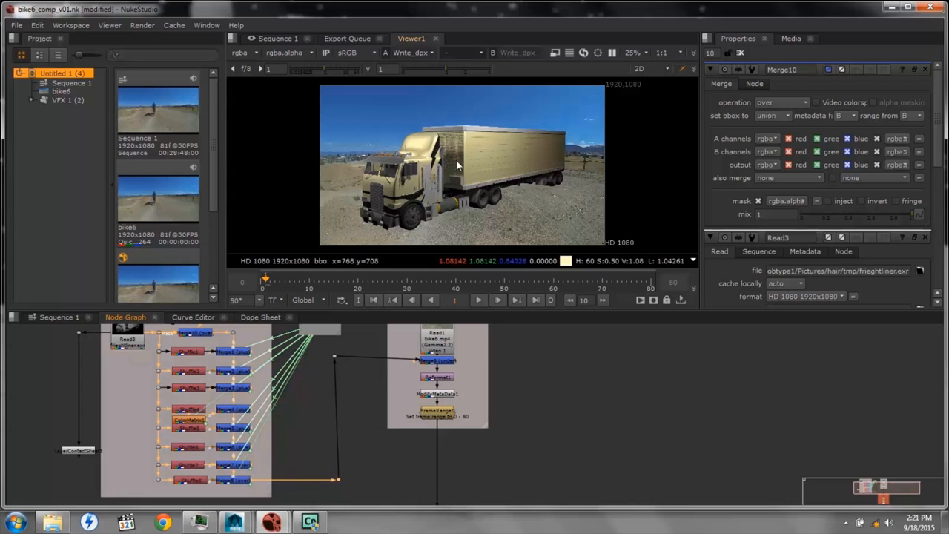
pyautogui.scroll(-4, 386, 393)
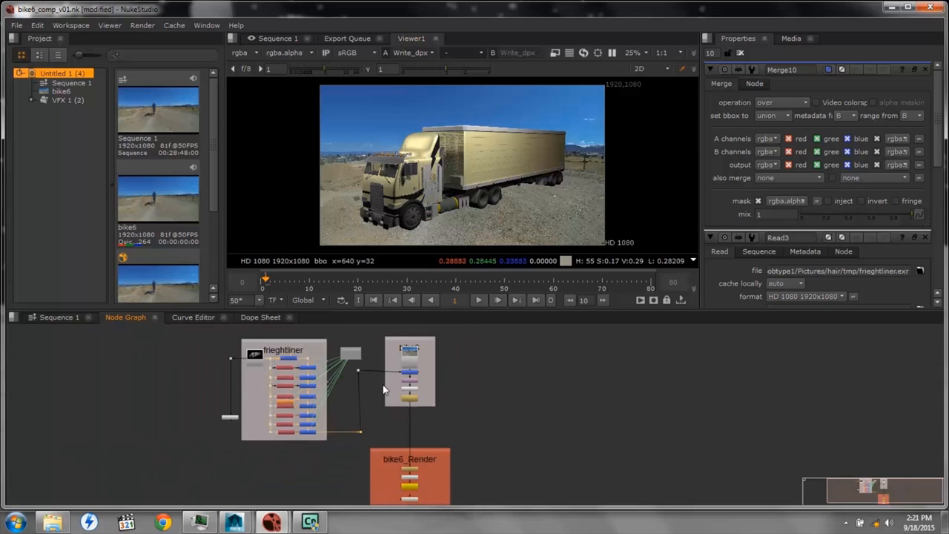
pyautogui.hotkey('ctrl', 'shift', 'Tab')
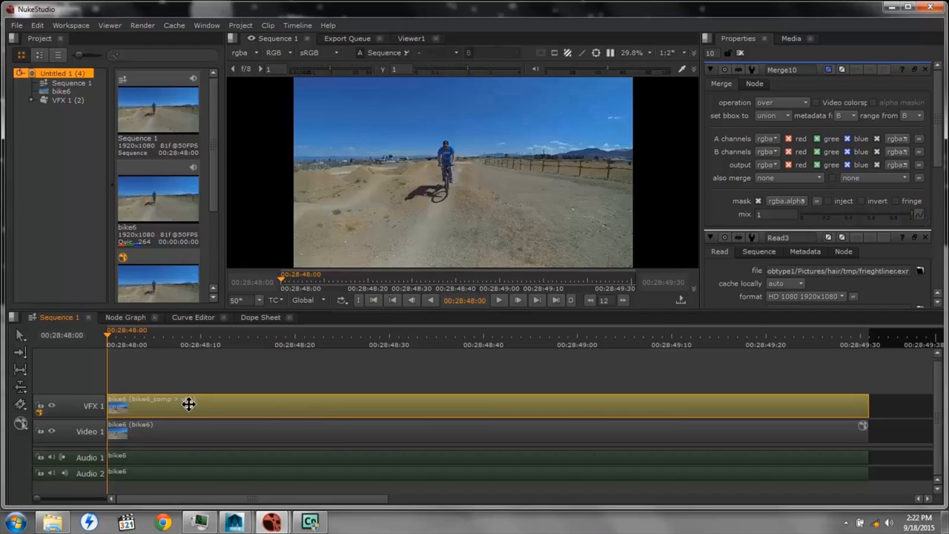
pyautogui.click(244, 435)
pyautogui.rightClick(245, 435)
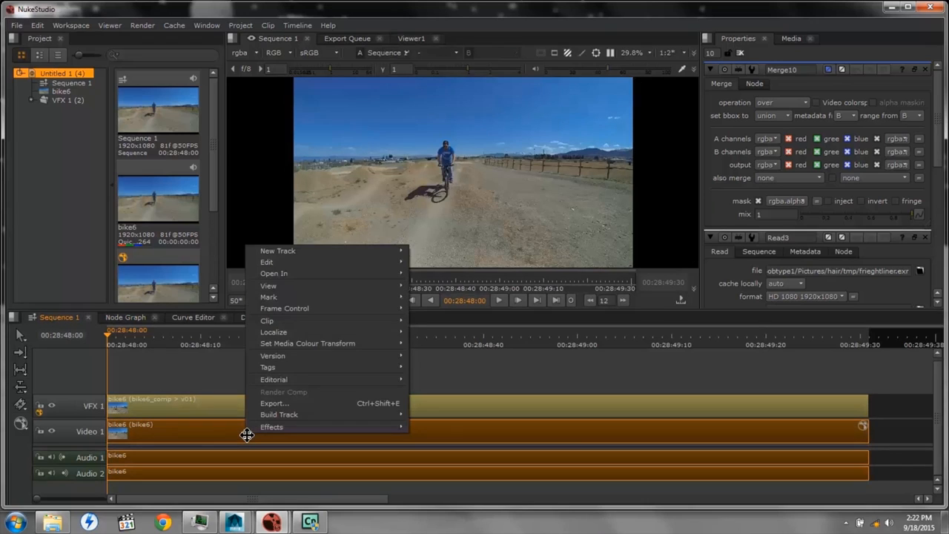
pyautogui.moveTo(246, 431)
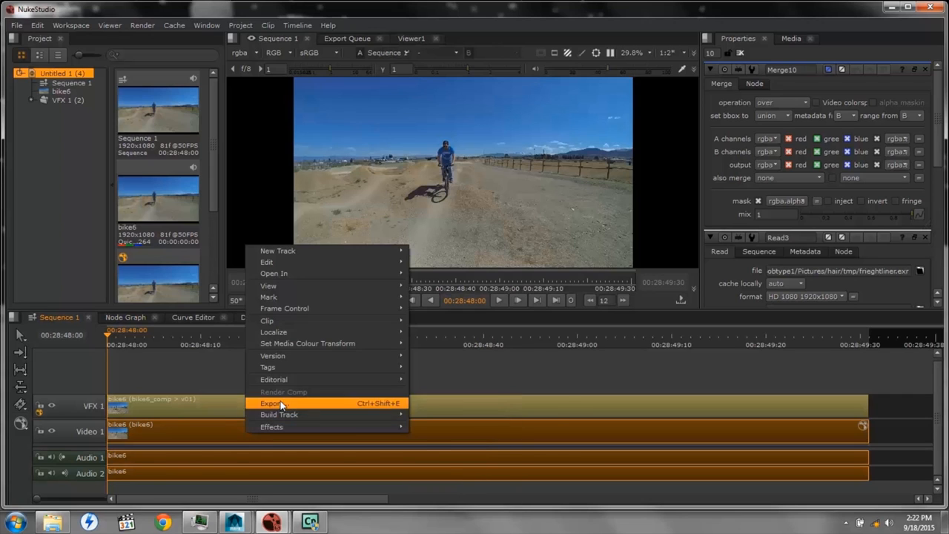
pyautogui.moveTo(296, 358)
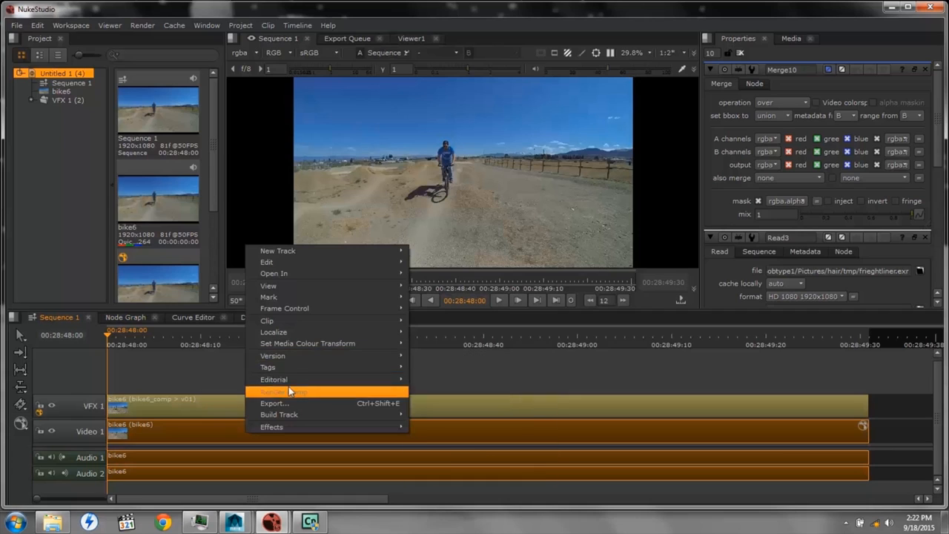
# Return to the node graph and save the bike6_comp_v01.nk comp
pyautogui.click(124, 317)
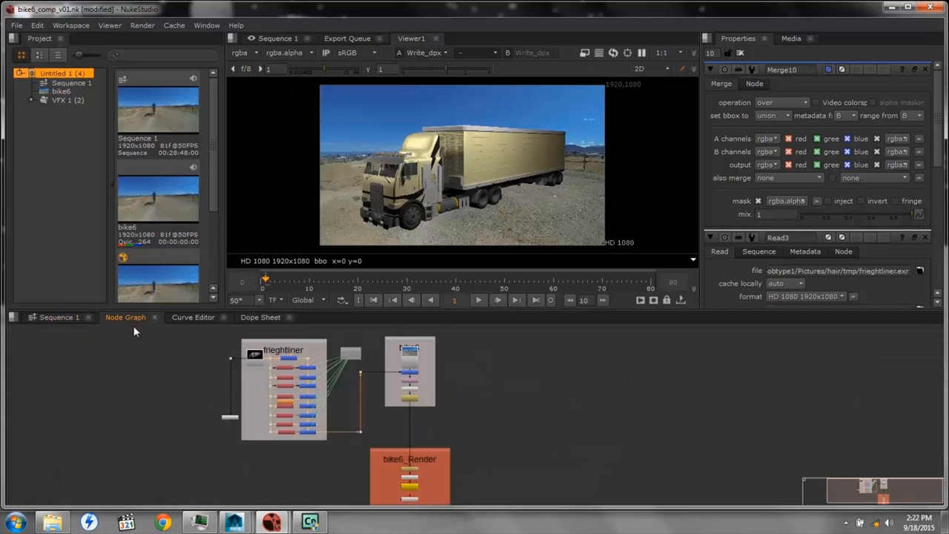
pyautogui.rightClick(201, 382)
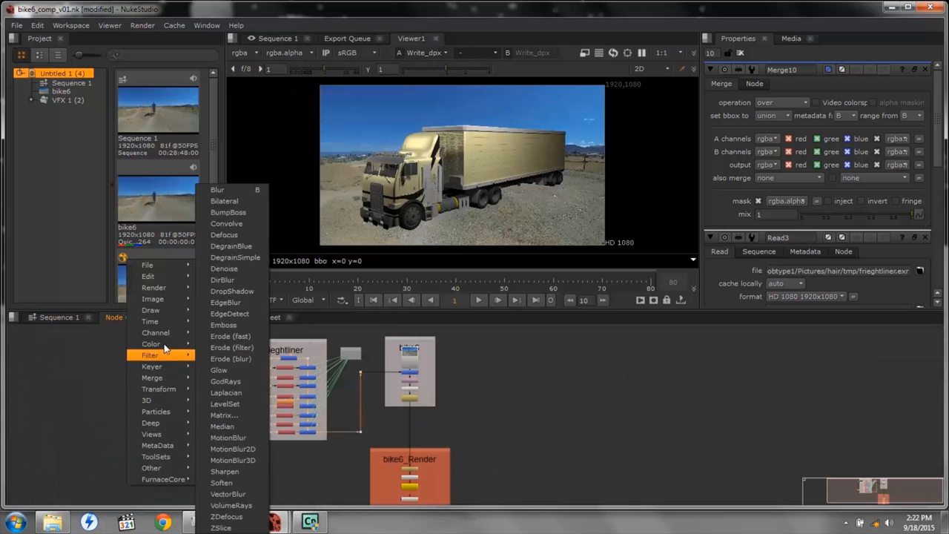
pyautogui.moveTo(151, 276)
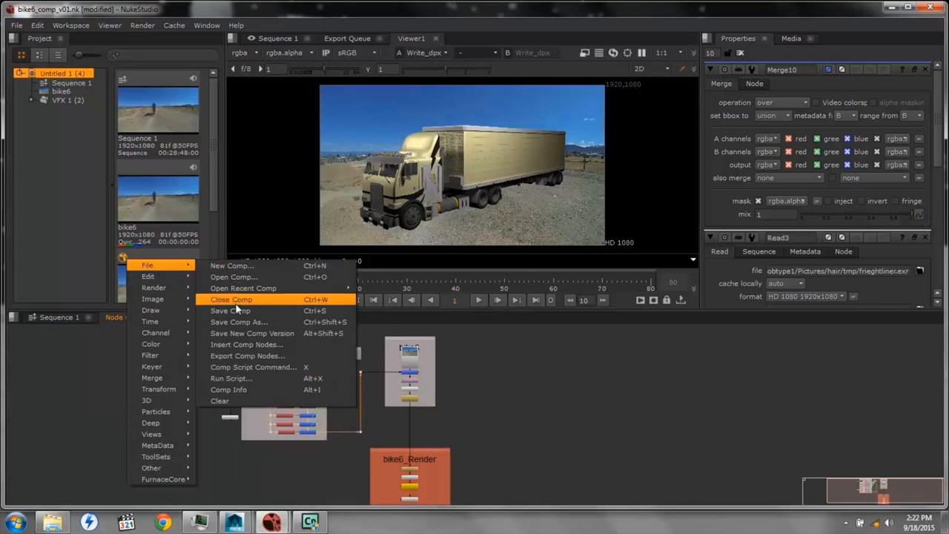
pyautogui.click(236, 312)
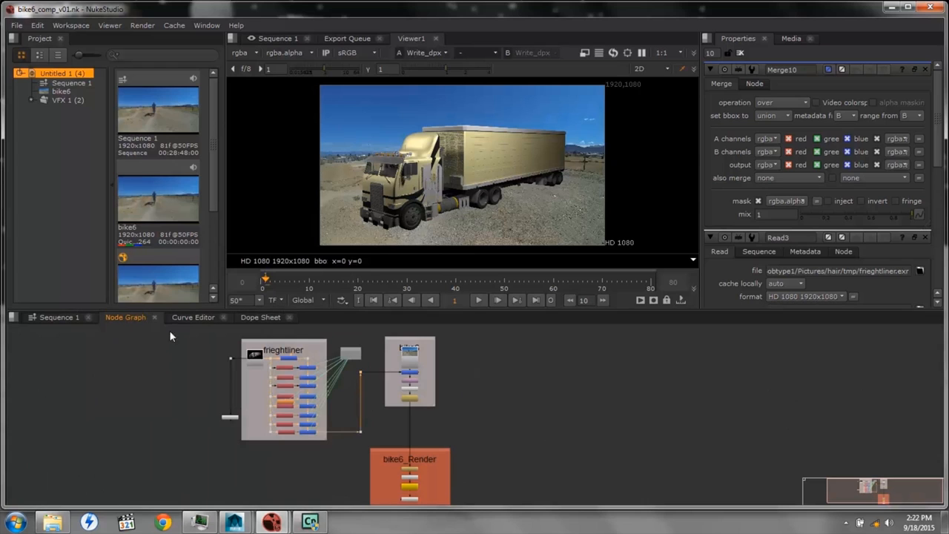
# Render the comp of the bike6_comp v01 clip on the VFX 1 track of Sequence 1
pyautogui.click(56, 317)
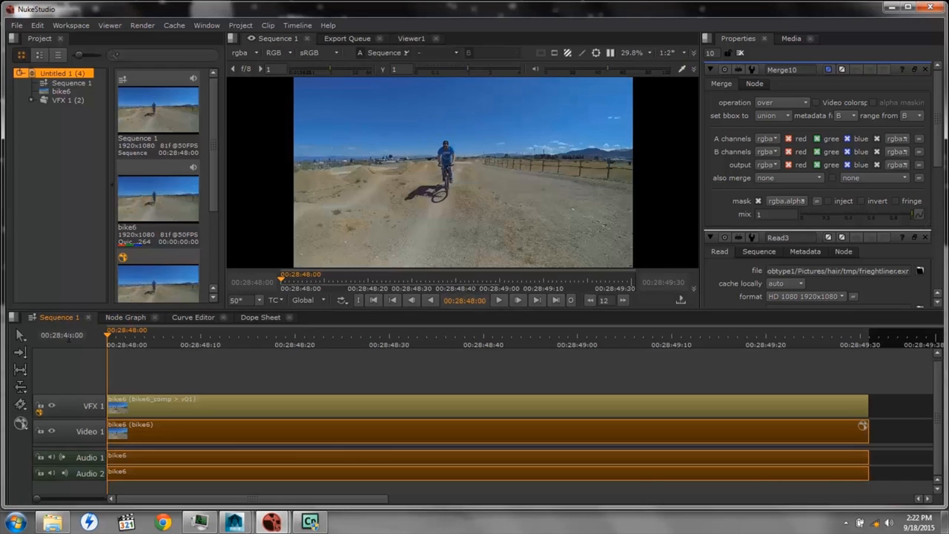
pyautogui.rightClick(167, 408)
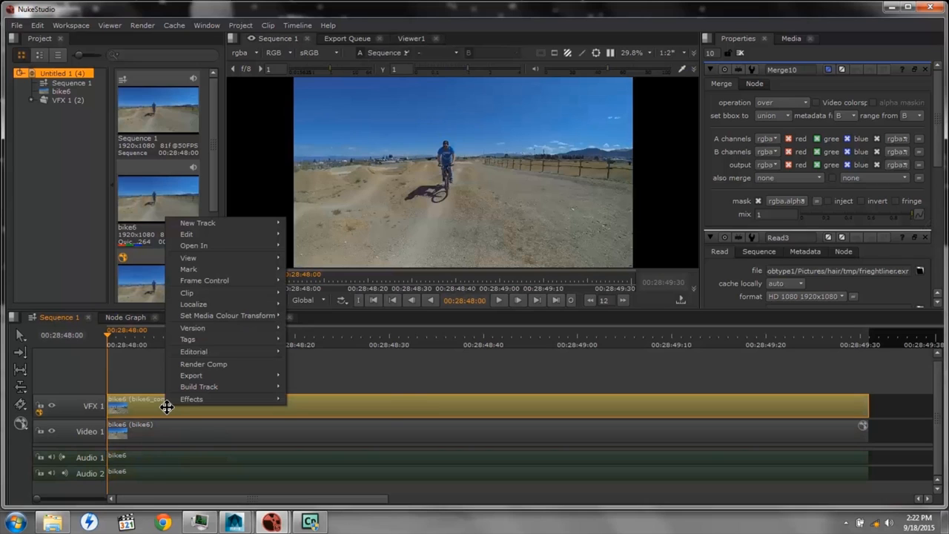
pyautogui.click(211, 365)
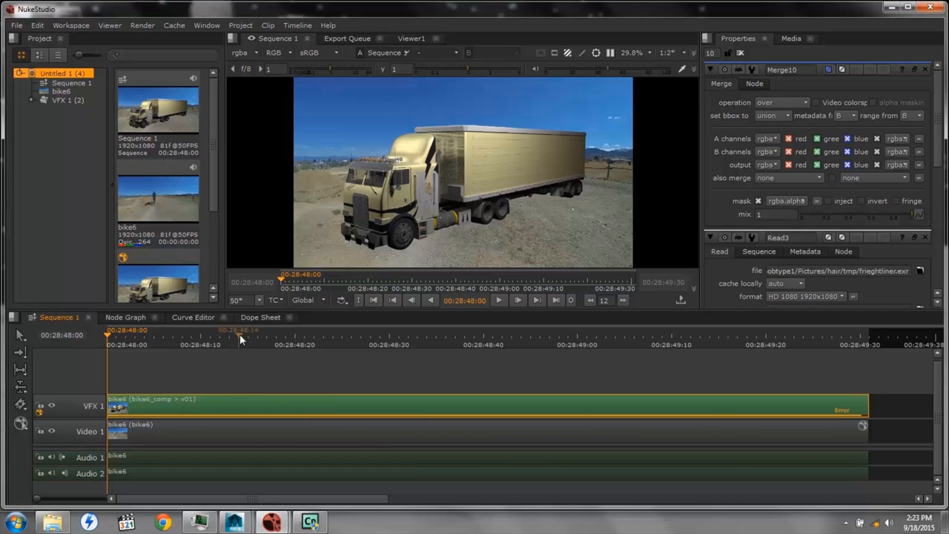
# Scrub Sequence 1 to about 00:28:49:03 to review the rendered truck composite, and return the playhead to the start
pyautogui.moveTo(112, 341); pyautogui.dragTo(606, 387)
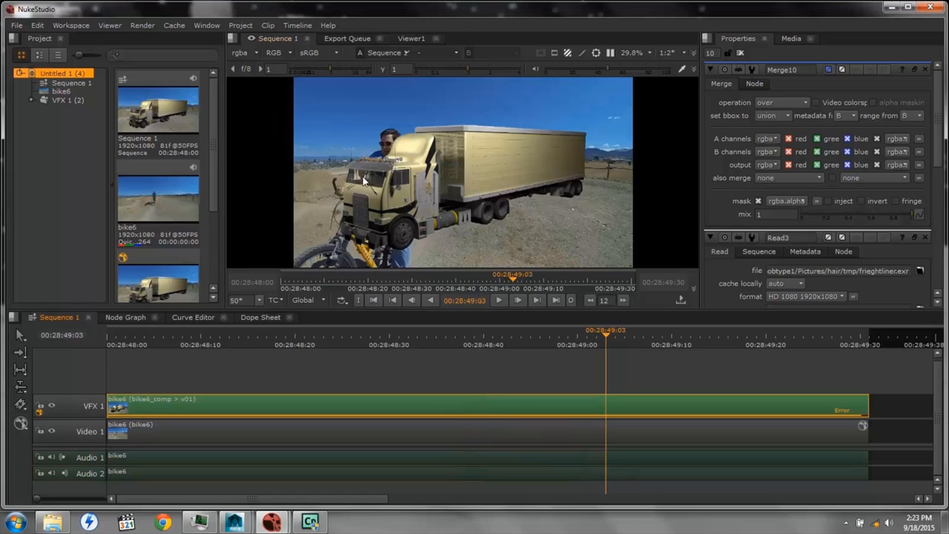
pyautogui.click(596, 336)
pyautogui.moveTo(596, 336); pyautogui.dragTo(98, 339)
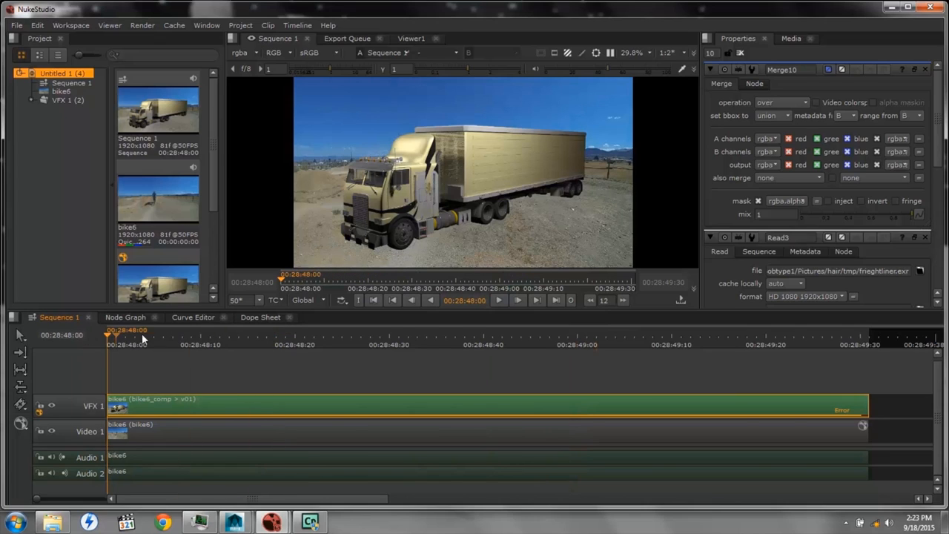
# Open the export settings for the bike6 clip on Video 1 and delete the renders_mov folder from the Basic Nuke Shot structure
pyautogui.click(271, 437)
pyautogui.rightClick(276, 434)
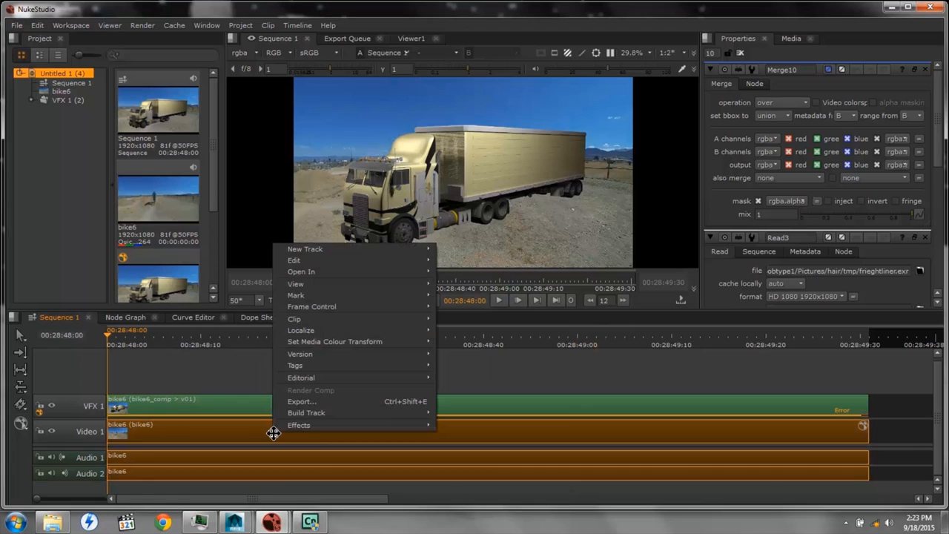
pyautogui.click(302, 401)
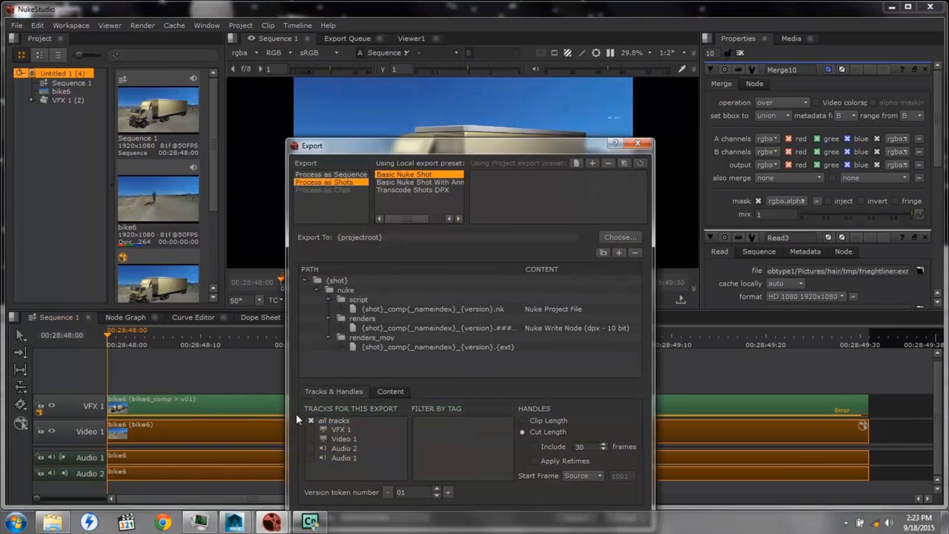
pyautogui.click(363, 341)
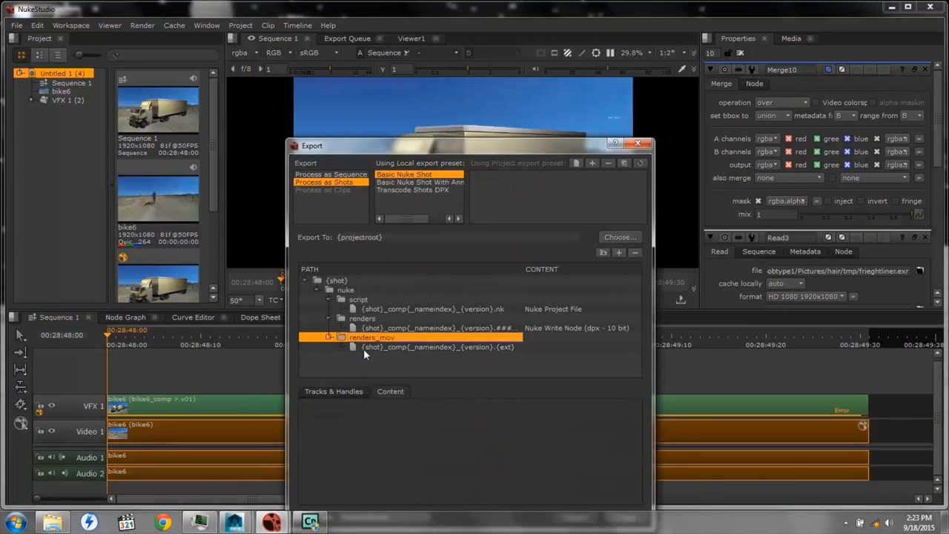
pyautogui.click(373, 347)
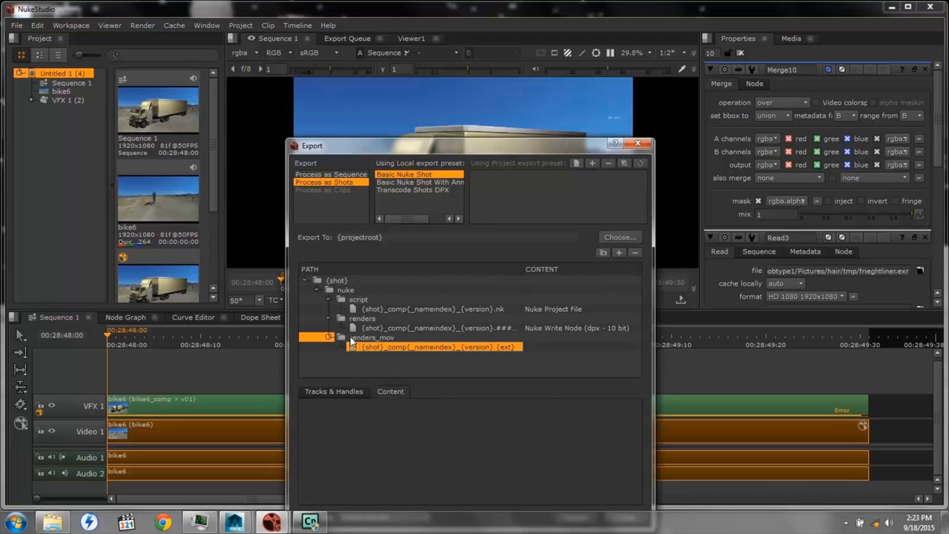
pyautogui.moveTo(351, 341)
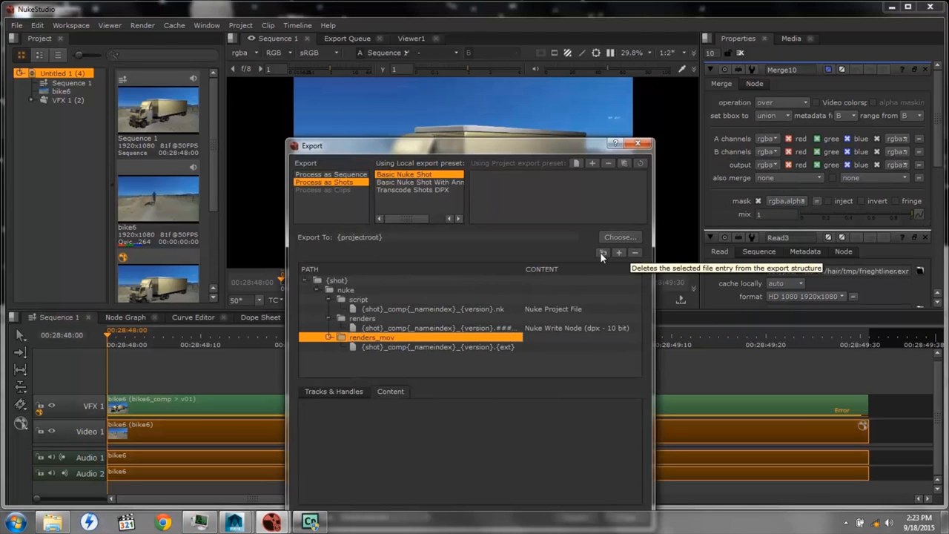
pyautogui.click(635, 253)
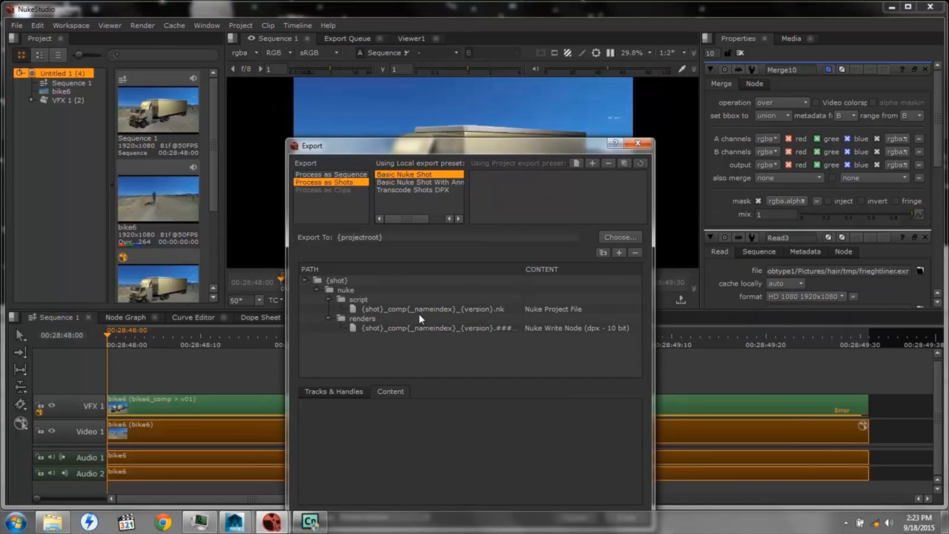
# Add a folder named render_mov inside the nuke folder of the export structure
pyautogui.click(344, 290)
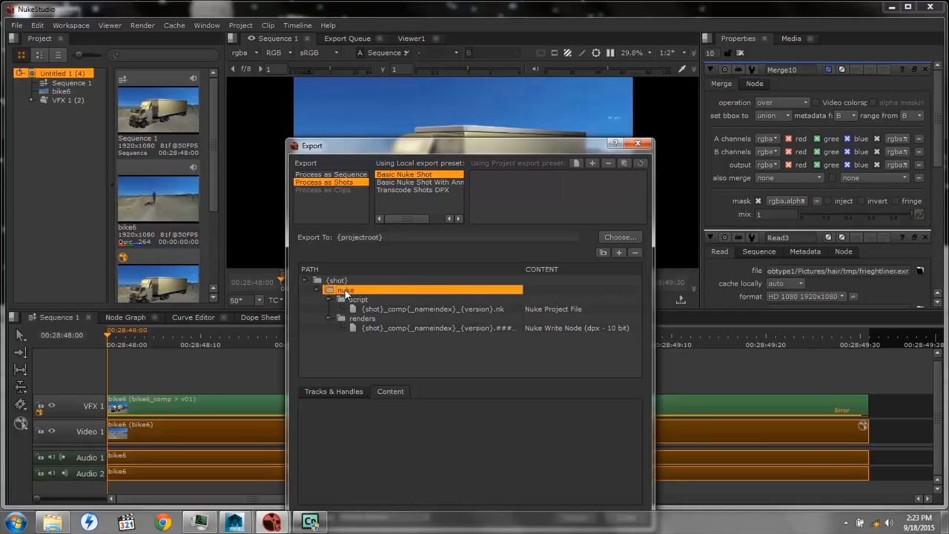
pyautogui.click(603, 253)
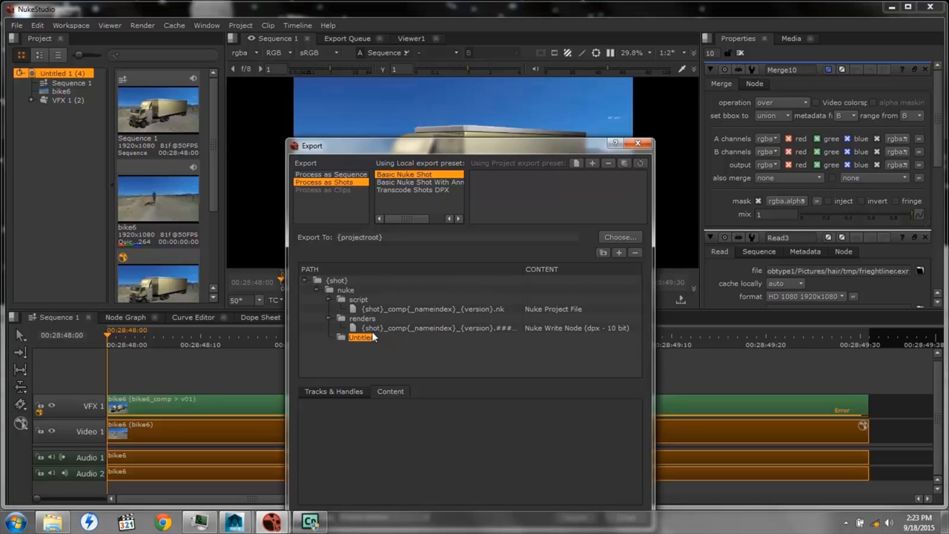
pyautogui.moveTo(376, 335)
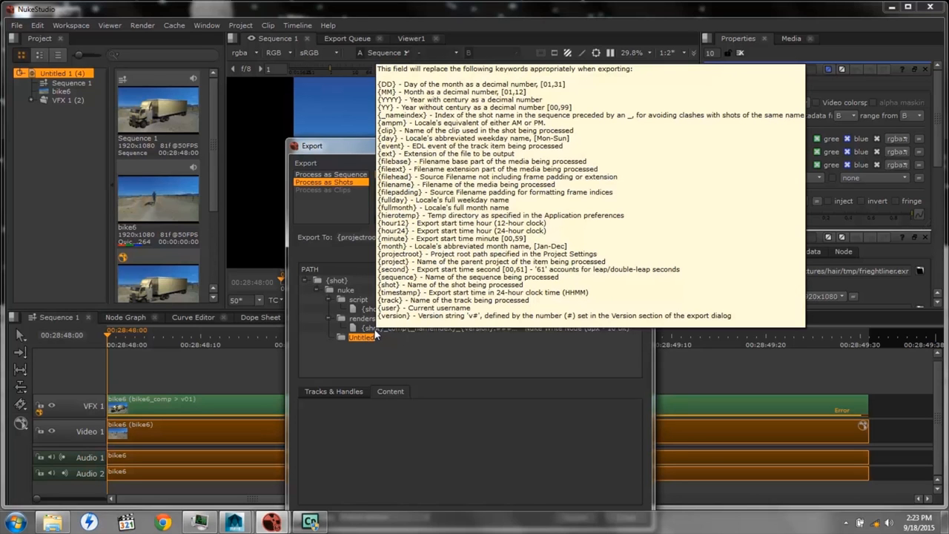
pyautogui.write('render_mov')
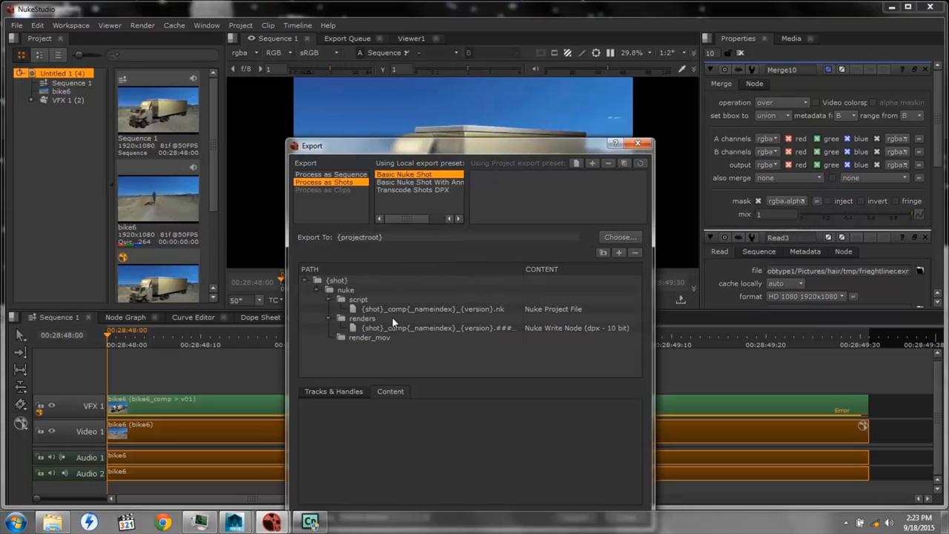
pyautogui.press('Return')
# Add a file entry to render_mov, reusing the renders entry's name without frame padding: {shot}_comp{_nameindex}_{version}.{ext}
pyautogui.click(352, 339)
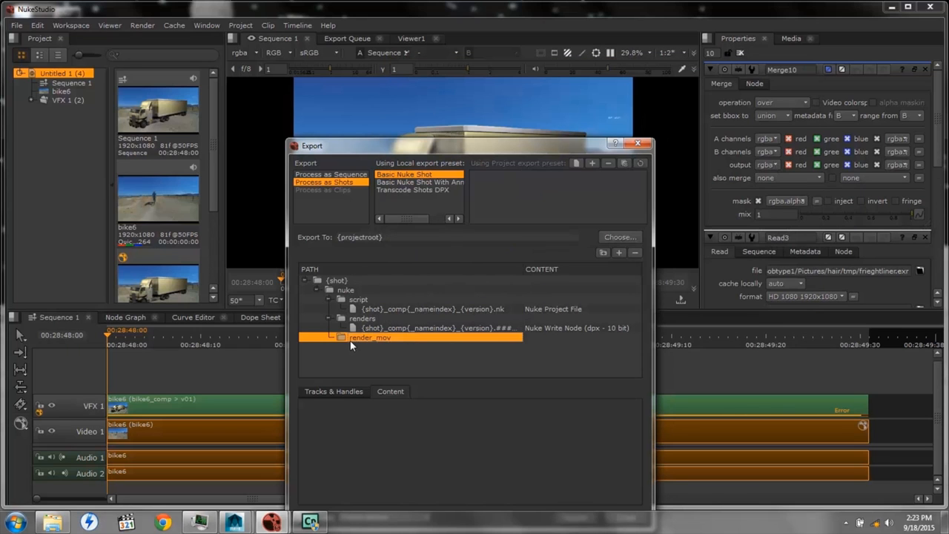
pyautogui.click(620, 253)
pyautogui.doubleClick(389, 327)
pyautogui.hotkey('ctrl', 'c')
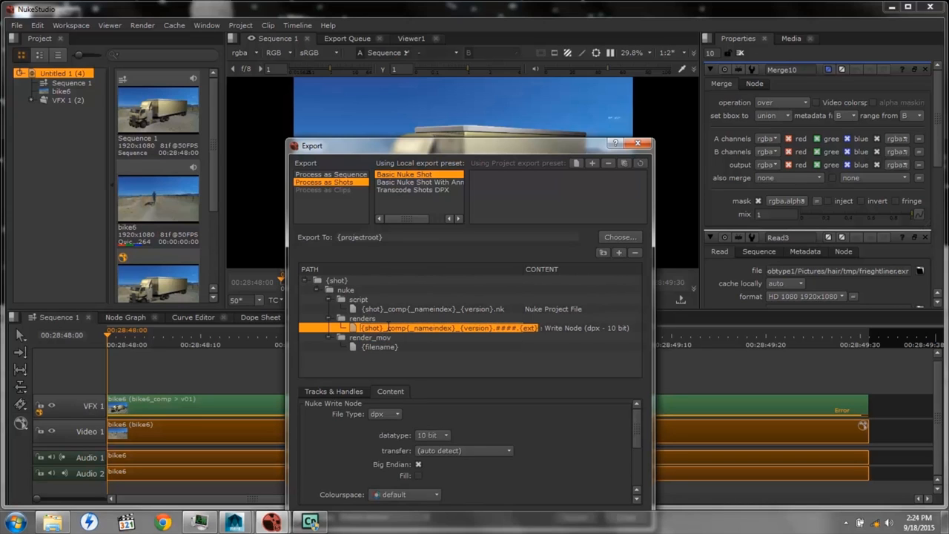
pyautogui.doubleClick(387, 347)
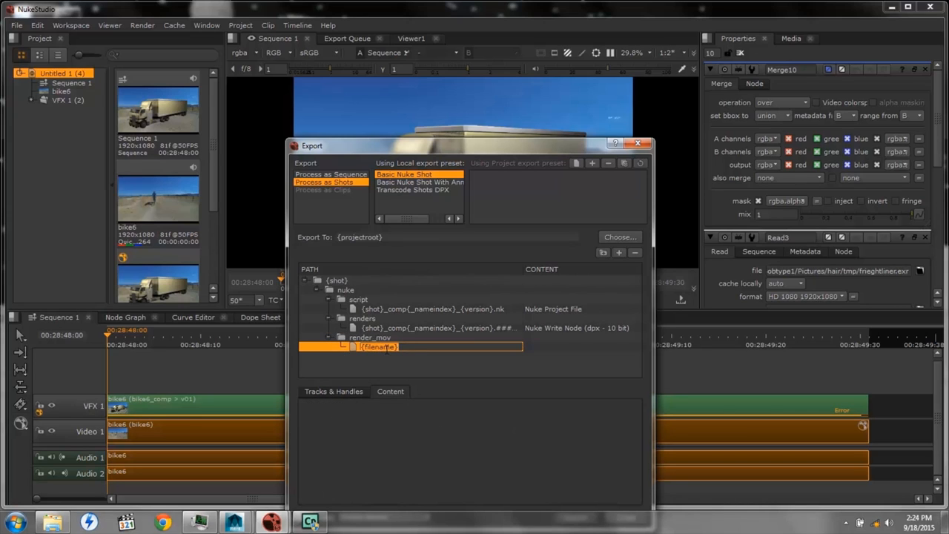
pyautogui.hotkey('ctrl', 'v')
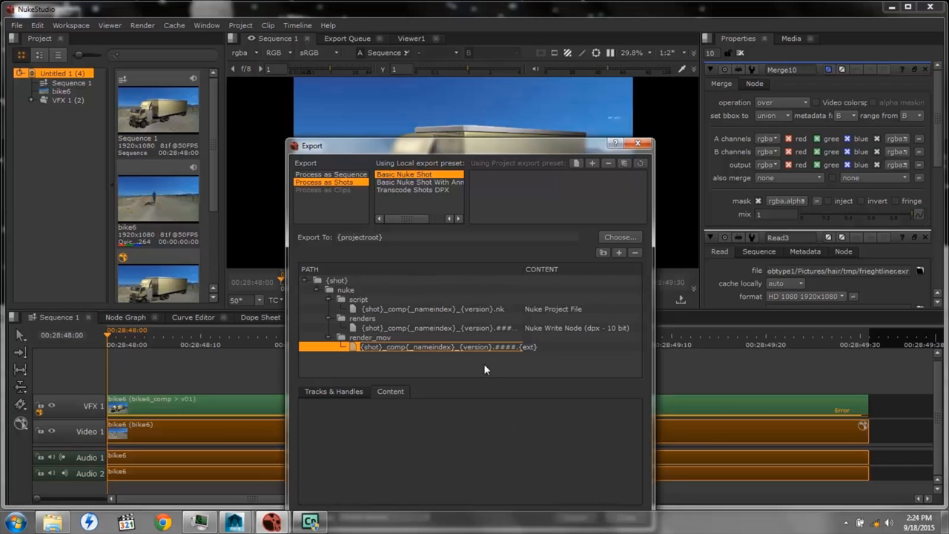
pyautogui.moveTo(491, 347); pyautogui.dragTo(516, 364)
pyautogui.press('BackSpace')
# Set the render_mov entry's content to Transcode Images with the mov file type, and look through its remaining settings
pyautogui.click(535, 347)
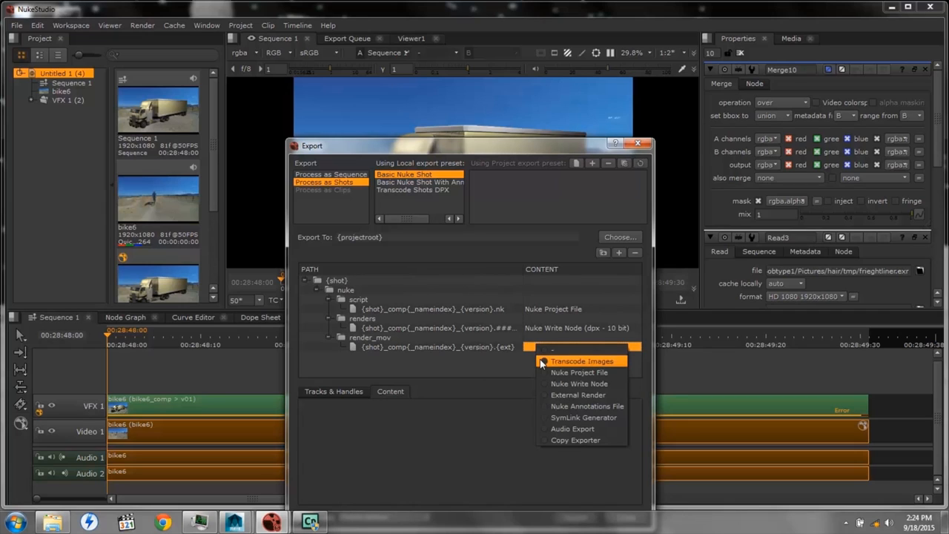
pyautogui.click(544, 362)
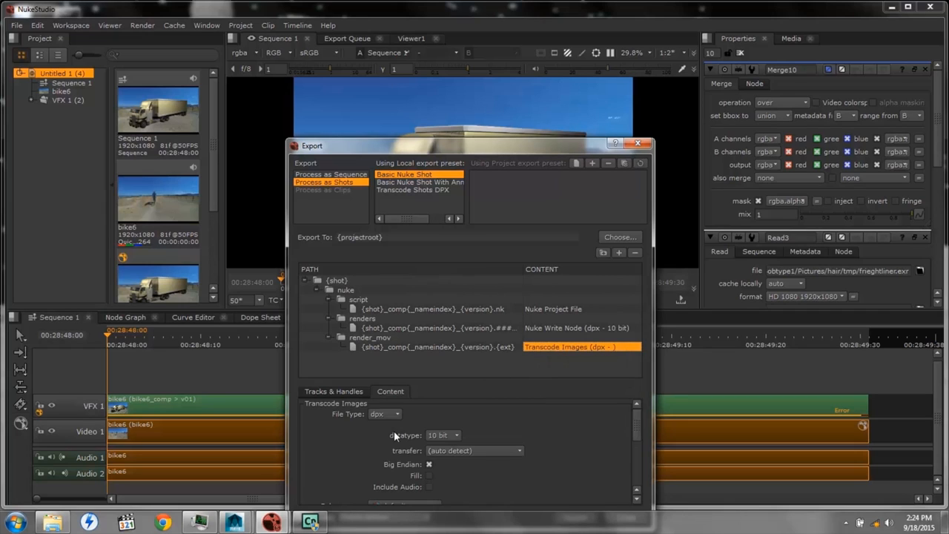
pyautogui.click(395, 412)
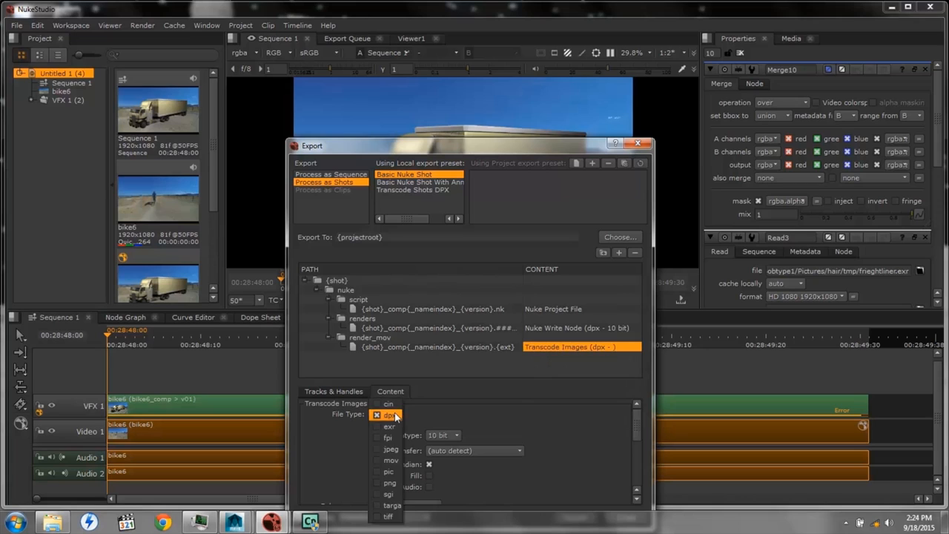
pyautogui.click(376, 460)
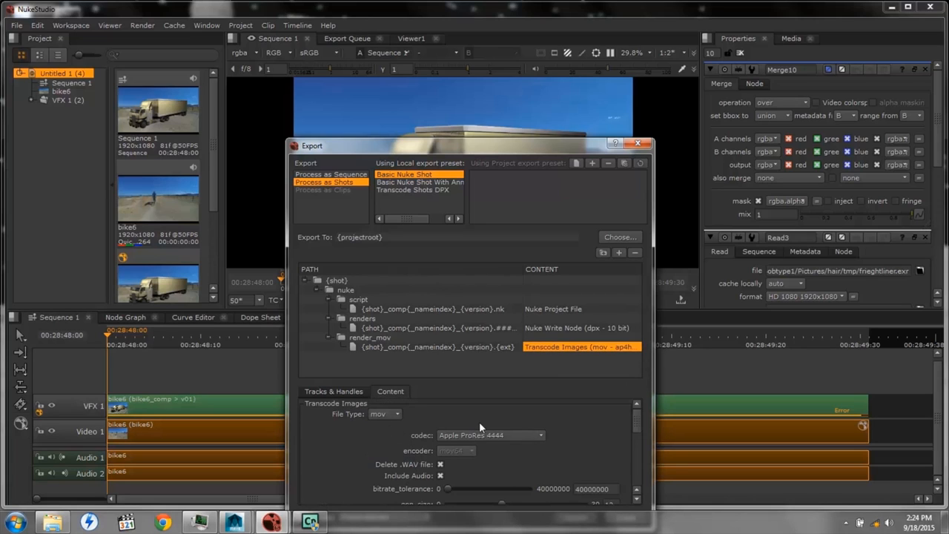
pyautogui.moveTo(637, 422); pyautogui.dragTo(633, 492)
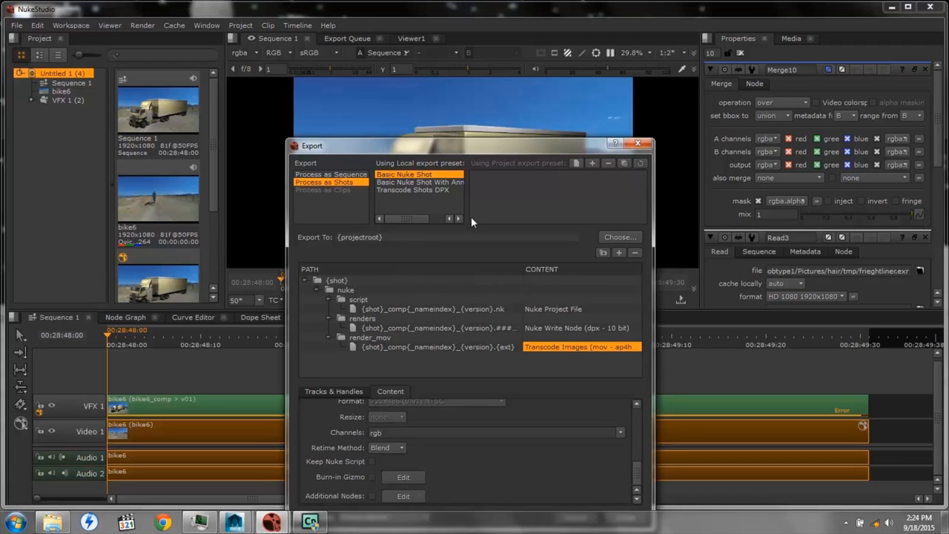
# Export the bike6 shot with the Basic Nuke Shot preset and keep the changes to the export templates
pyautogui.moveTo(474, 154); pyautogui.dragTo(407, 55)
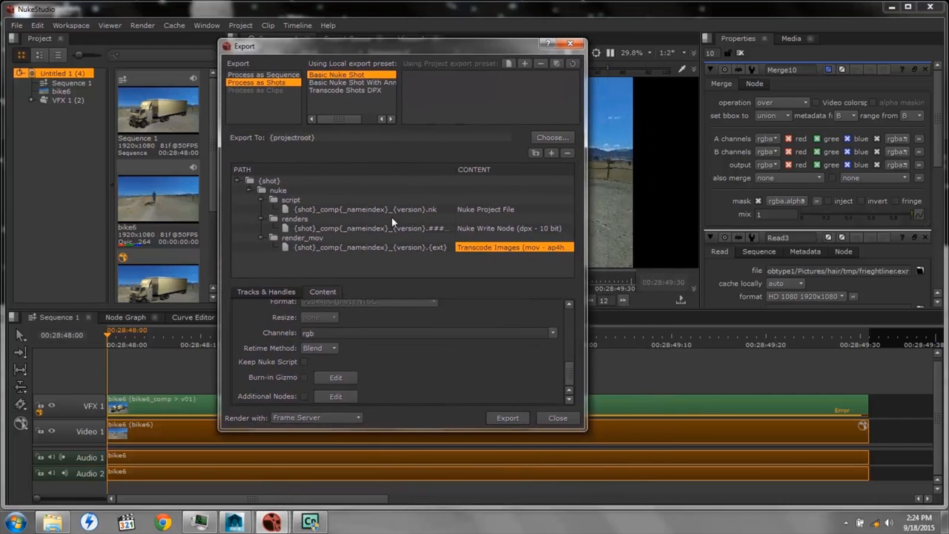
pyautogui.click(501, 417)
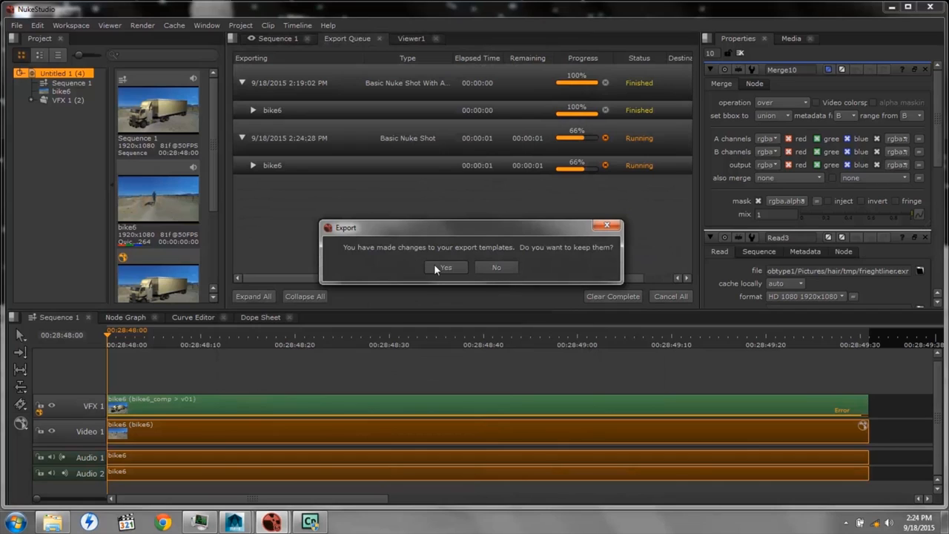
pyautogui.click(436, 268)
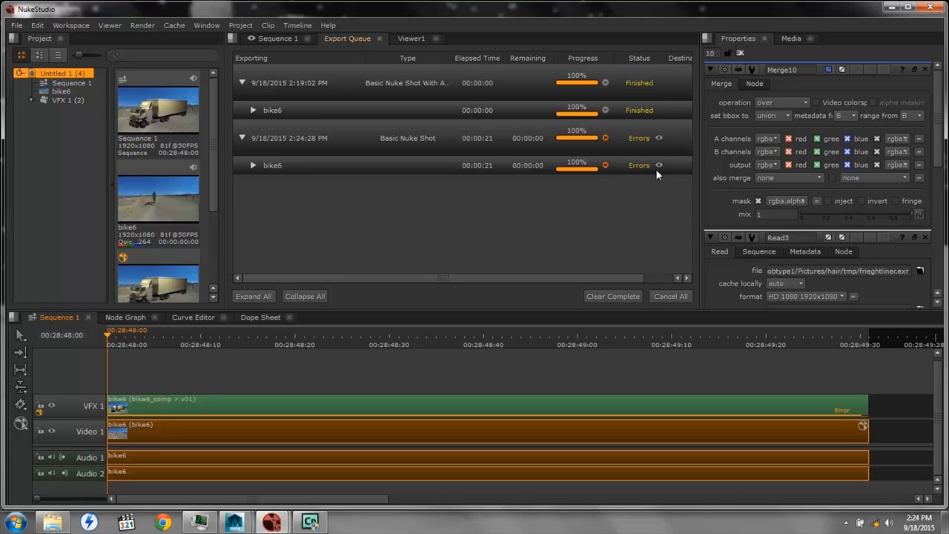
# Expand the bike6 shot's tasks in the latest Basic Nuke Shot export and read the TranscodeExporter error report
pyautogui.doubleClick(659, 163)
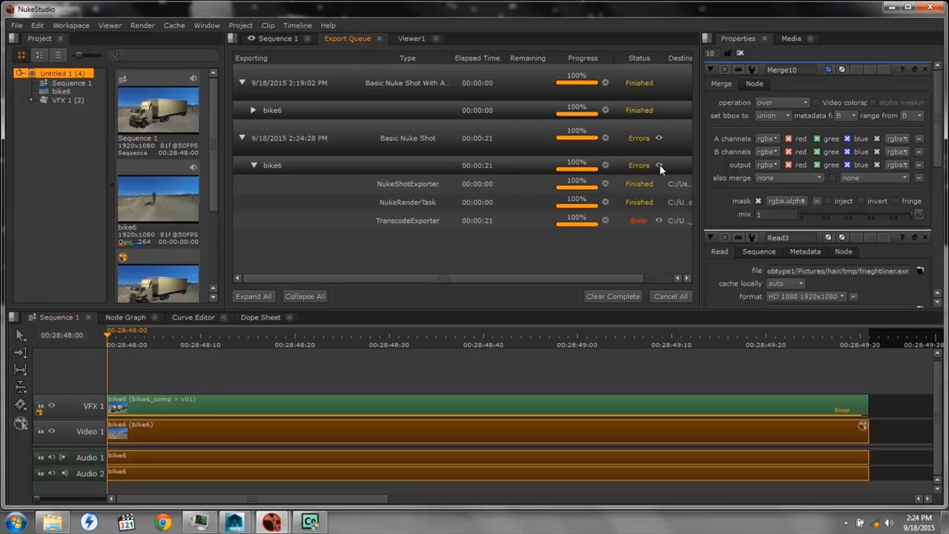
pyautogui.click(657, 220)
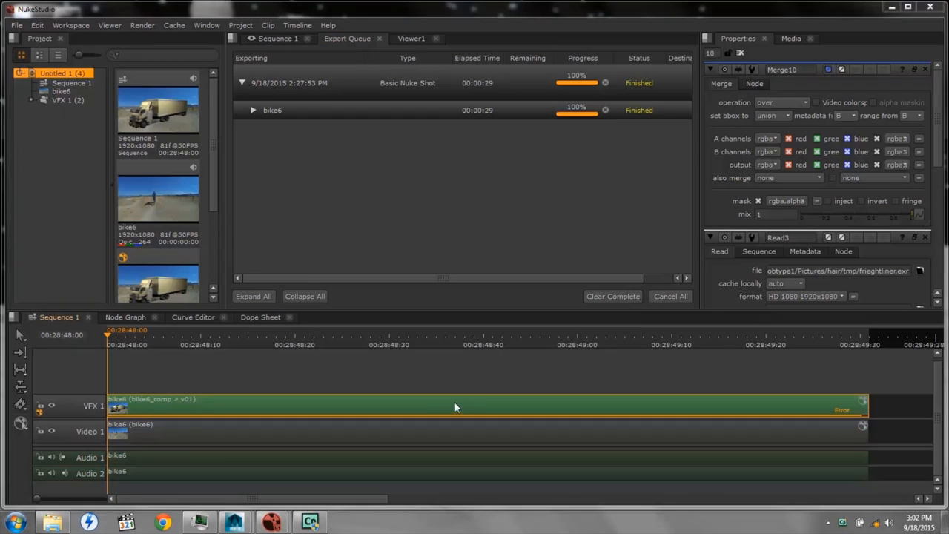
# Export the bike6_comp clip on VFX 1 with Basic Nuke Shot, using H.264 for the render_mov file and overwriting the previous exports
pyautogui.rightClick(450, 404)
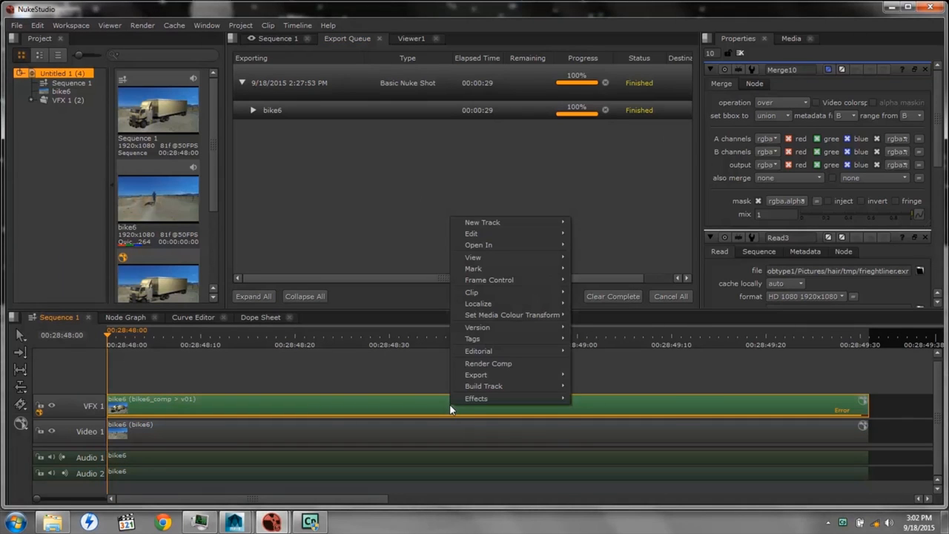
pyautogui.moveTo(487, 366)
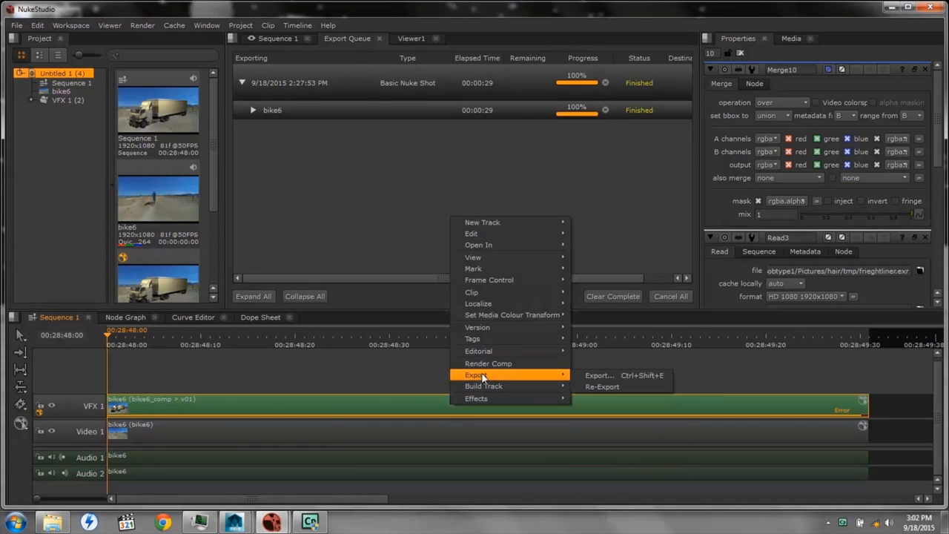
pyautogui.click(601, 378)
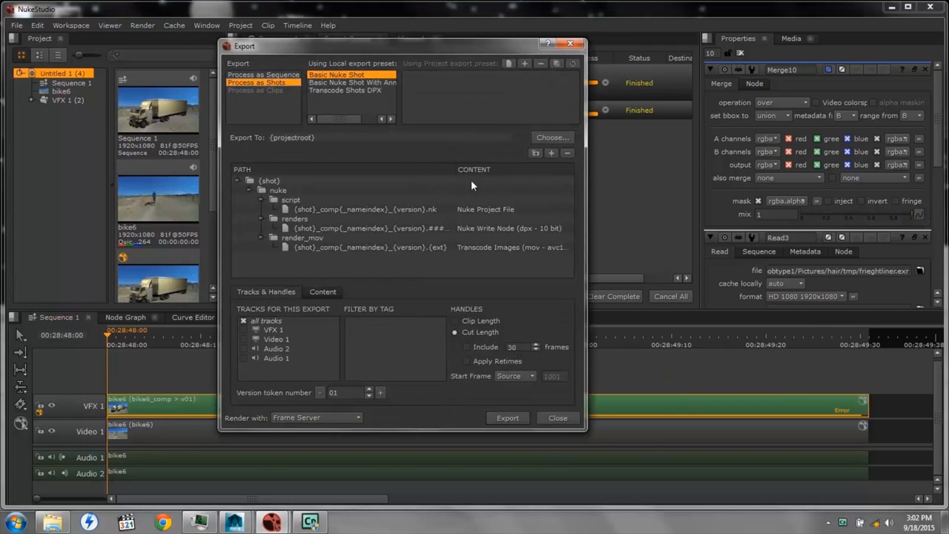
pyautogui.click(299, 238)
pyautogui.click(312, 249)
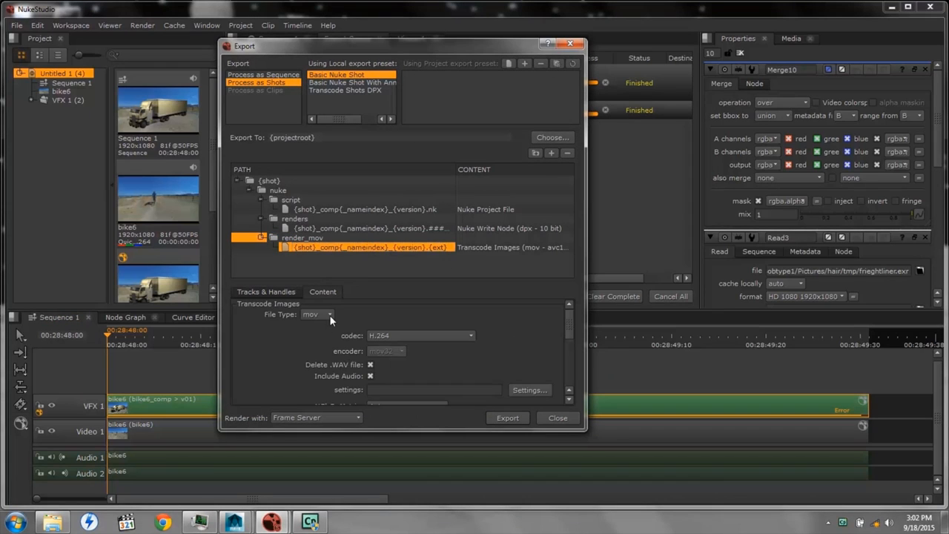
pyautogui.click(468, 335)
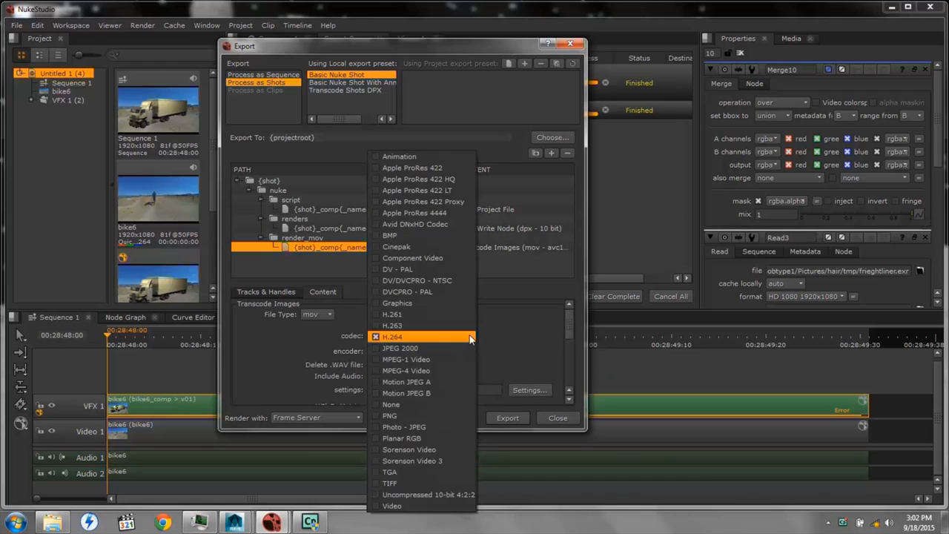
pyautogui.click(393, 338)
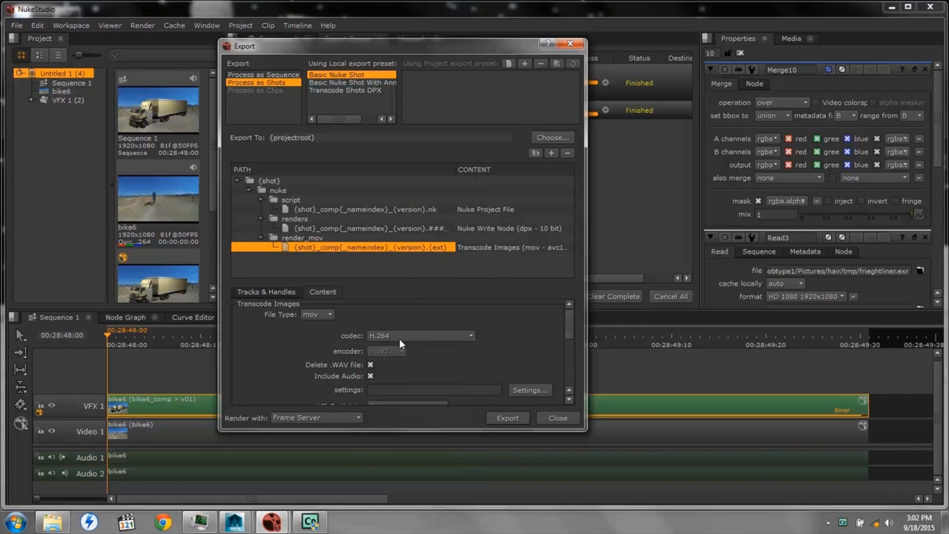
pyautogui.click(506, 419)
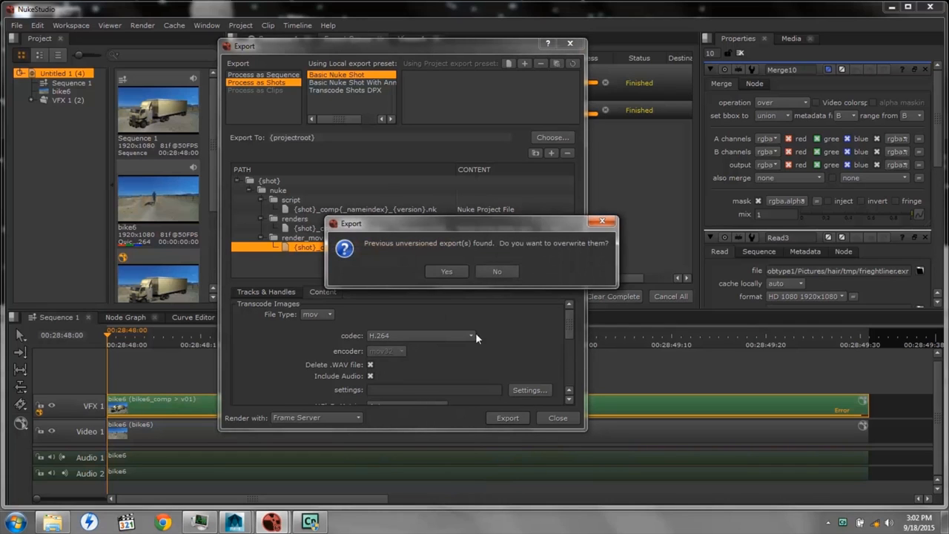
pyautogui.click(440, 270)
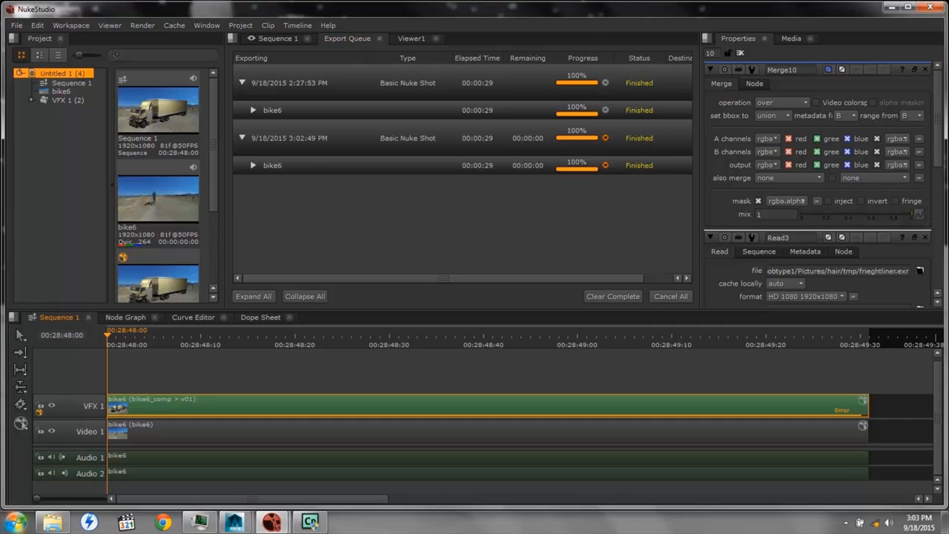
# Switch to Windows Explorer and play bike6_comp_2_v01.mov from the render_mov folder
pyautogui.click(60, 525)
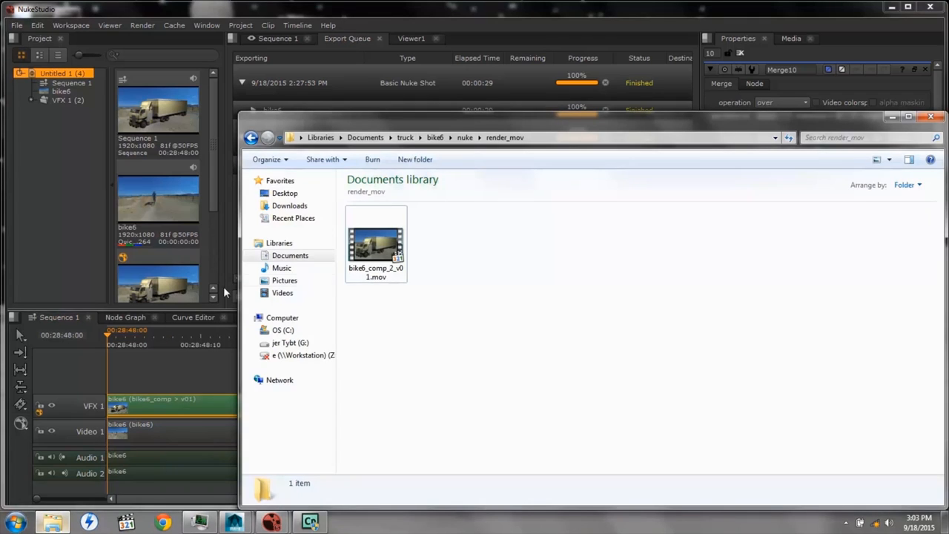
pyautogui.doubleClick(365, 254)
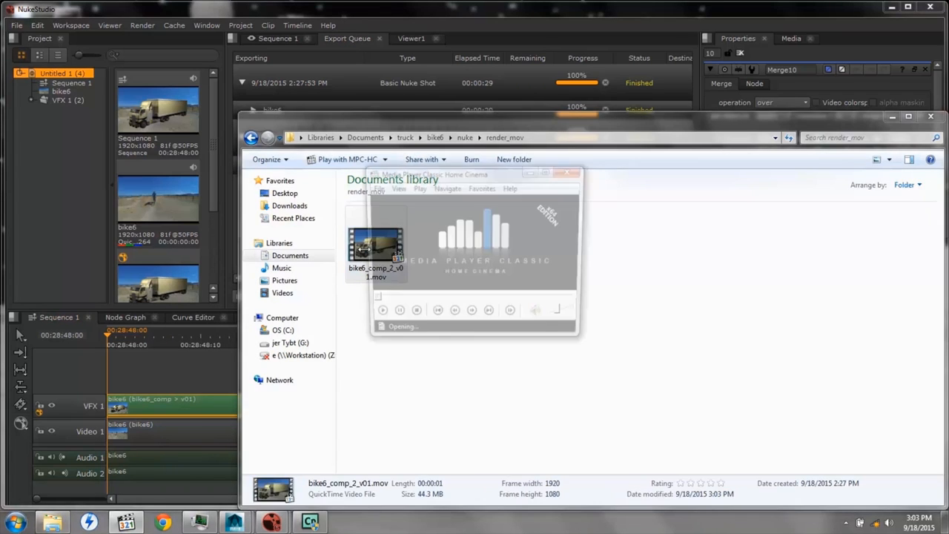